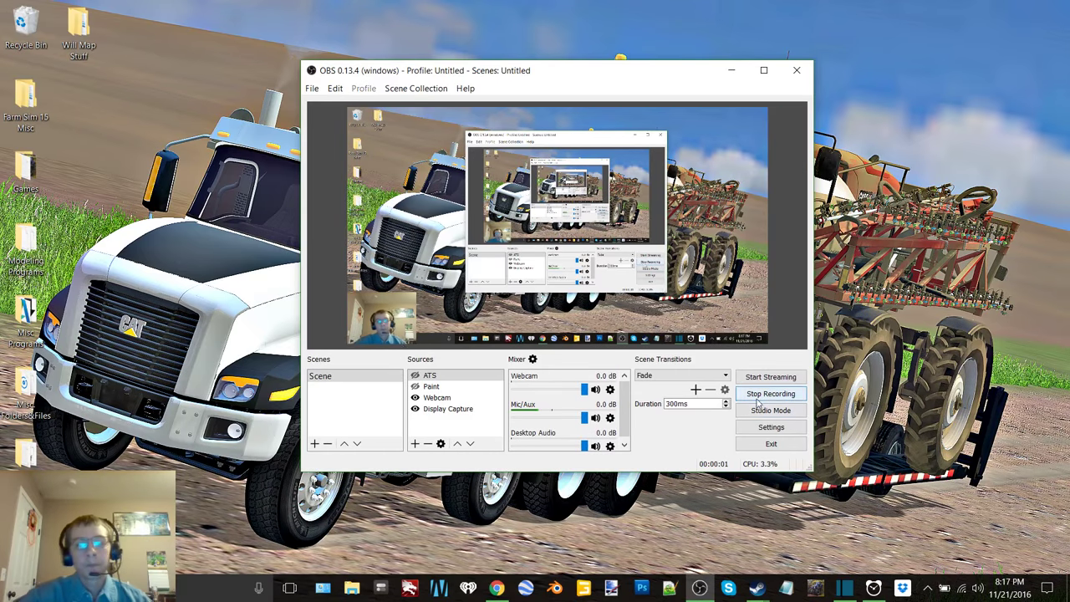
Step: Start a 30-minute countdown in Alarms & Clock and hide the timer window
click(874, 588)
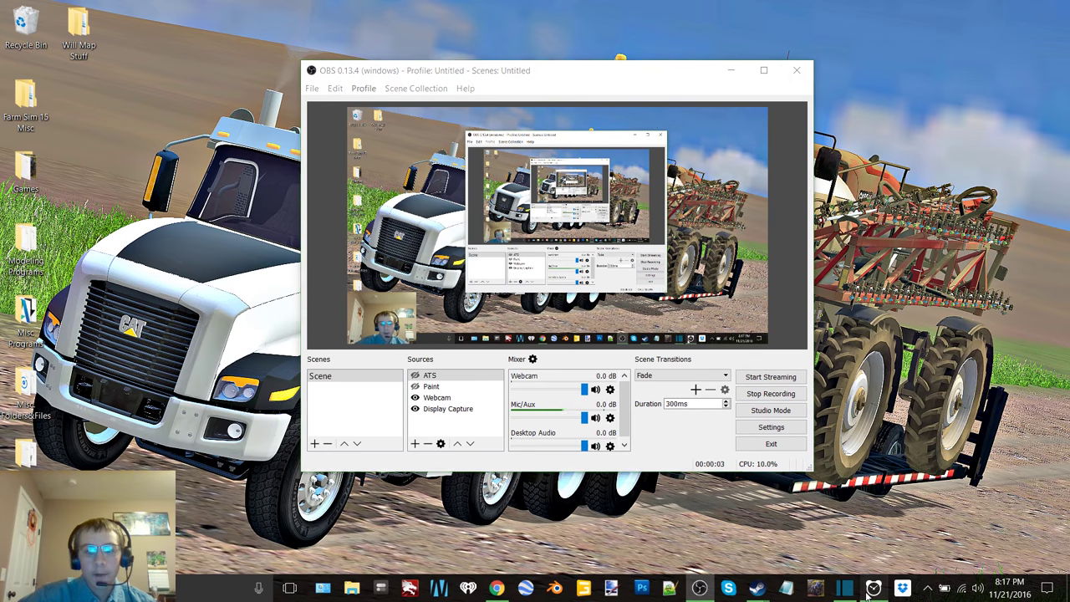
click(573, 228)
click(849, 74)
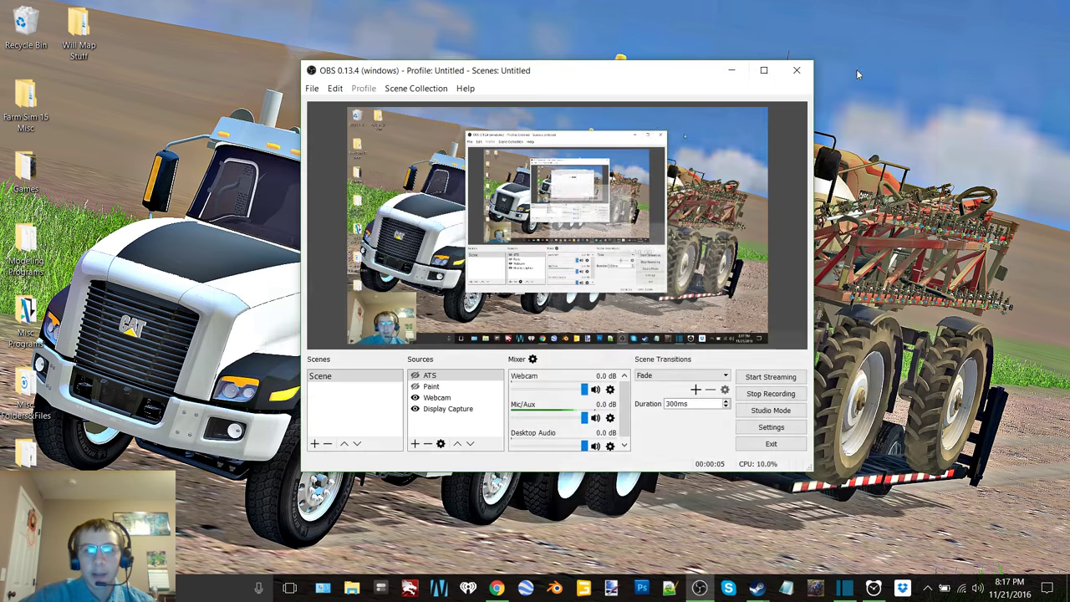
Step: Minimize the recording window, check the running 30:00 timer, then hide Alarms & Clock again
click(757, 73)
click(874, 588)
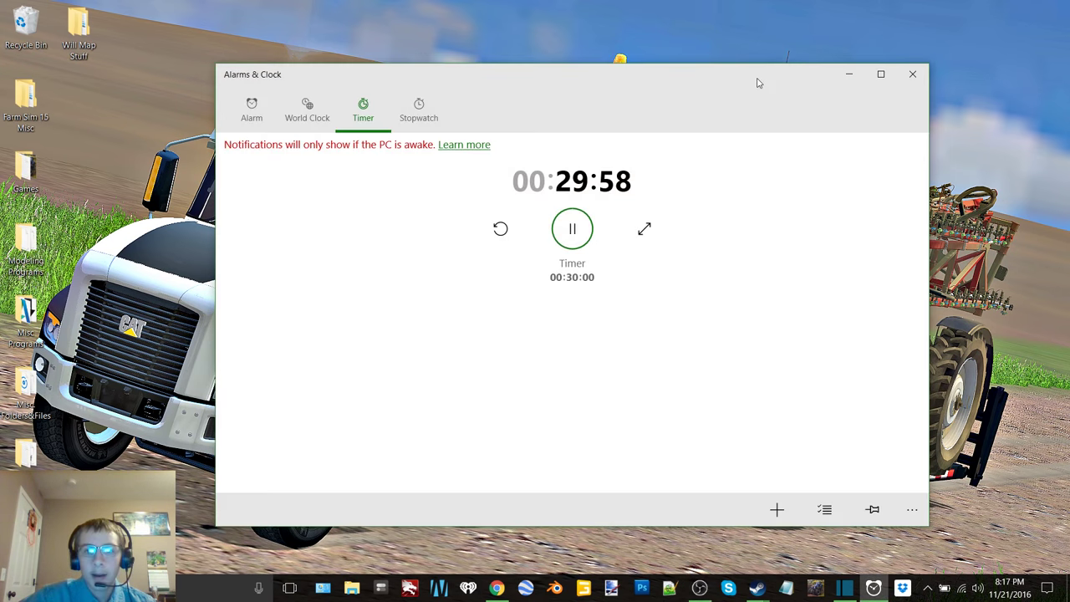
click(847, 73)
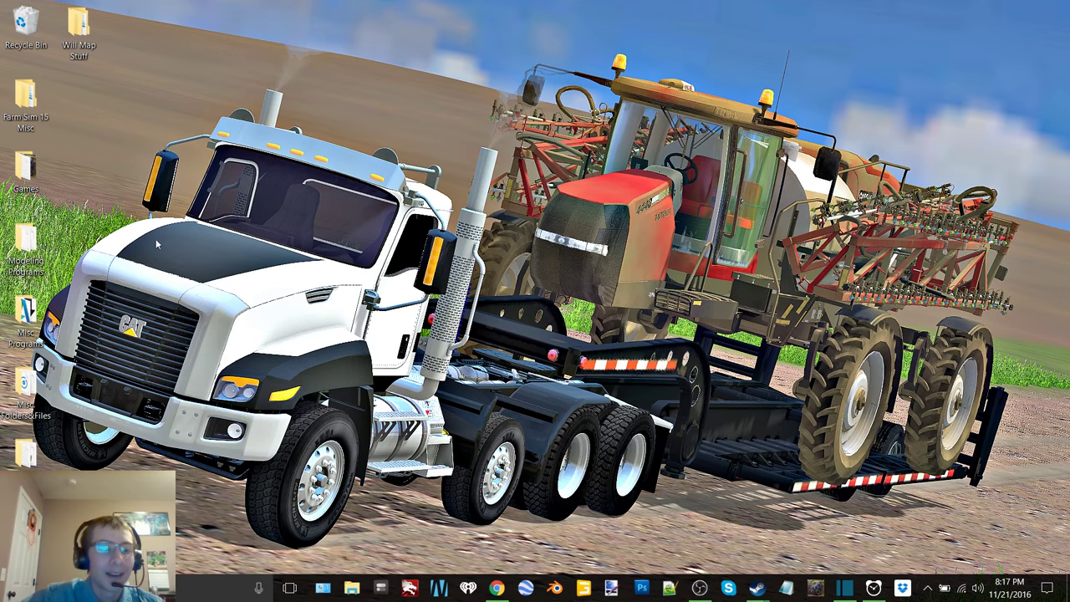
Step: Navigate through Mod WIP Stuff and FS17 Down-Verts to FS17 Objects, then browse the Shop Tools folder
double_click(29, 458)
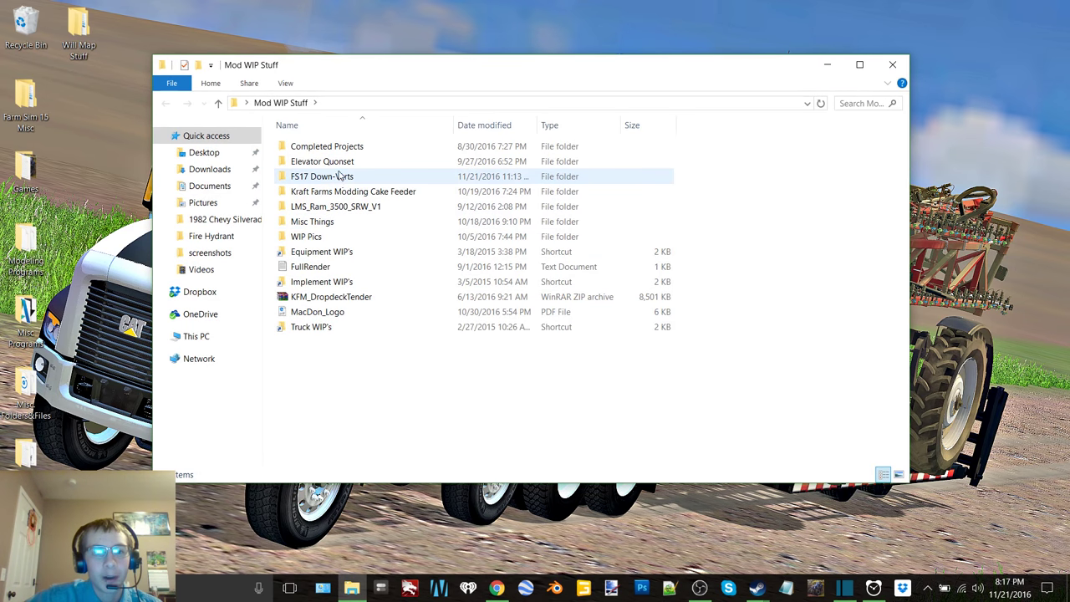
double_click(340, 174)
double_click(348, 165)
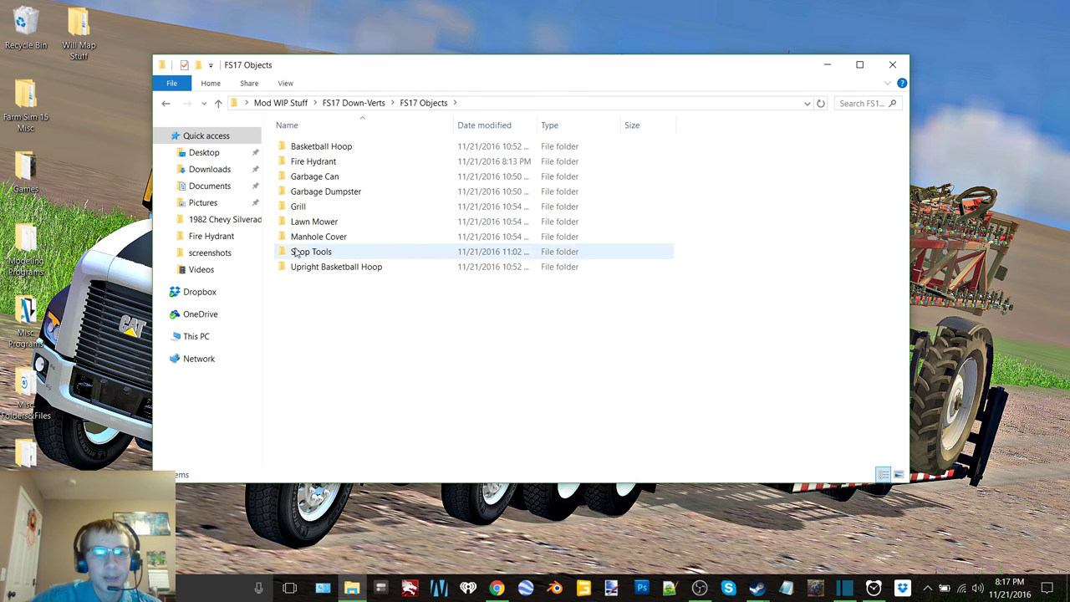
double_click(336, 253)
scroll(585, 251, down, 10)
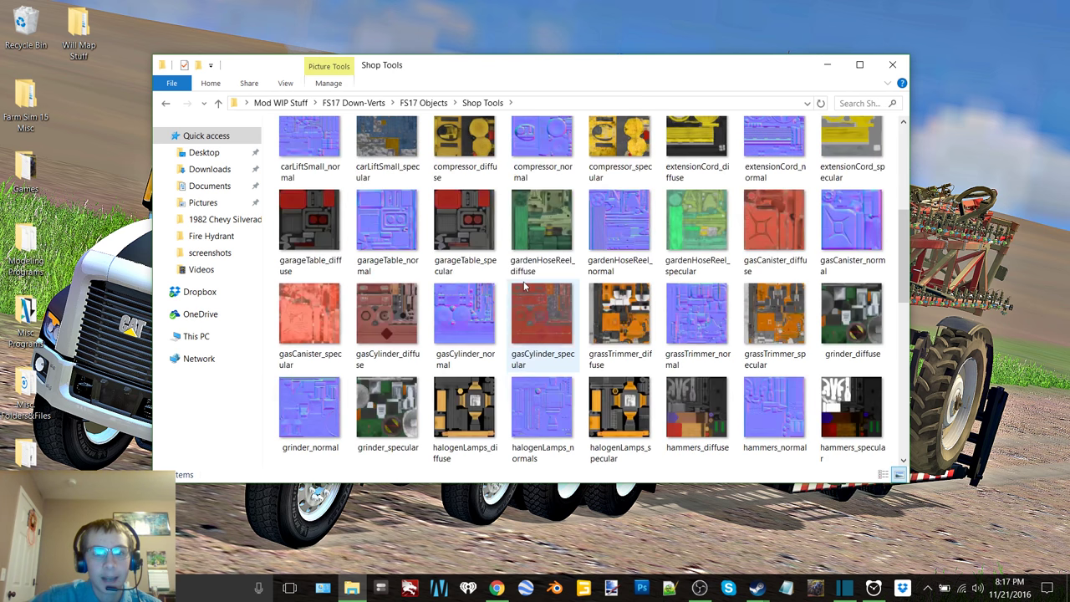
scroll(724, 342, up, 1)
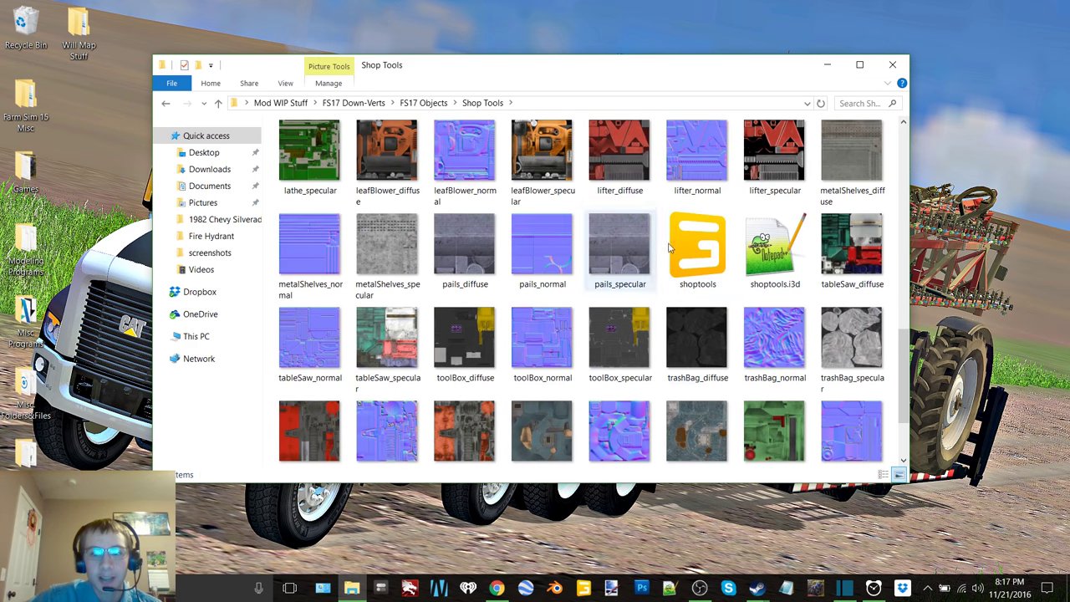
scroll(543, 342, up, 10)
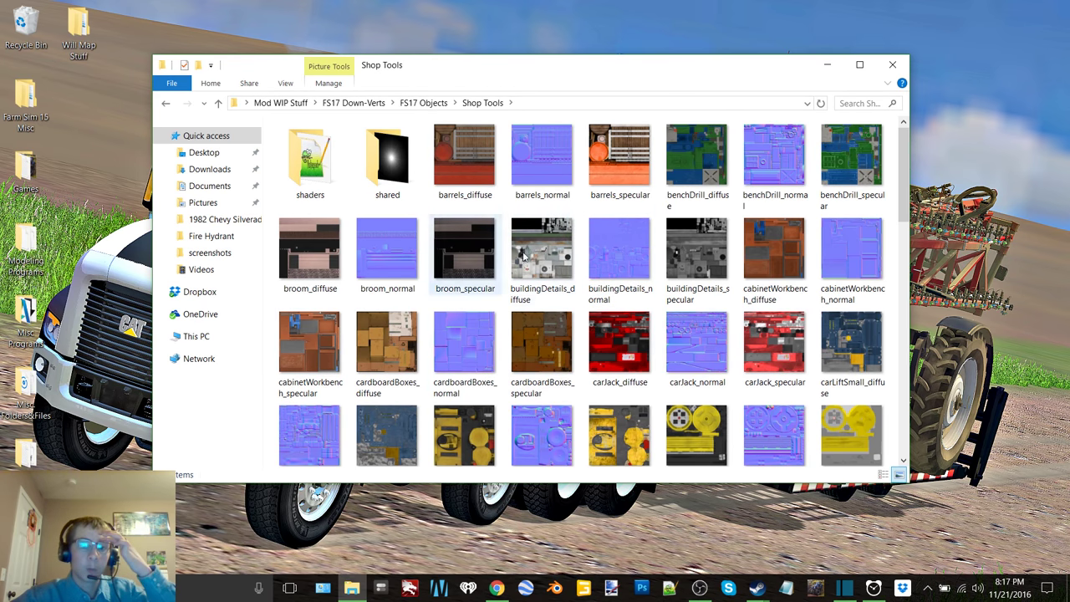
Step: Back in FS17 Objects, select each object folder from Basketball Hoop through Upright Basketball Hoop
click(166, 103)
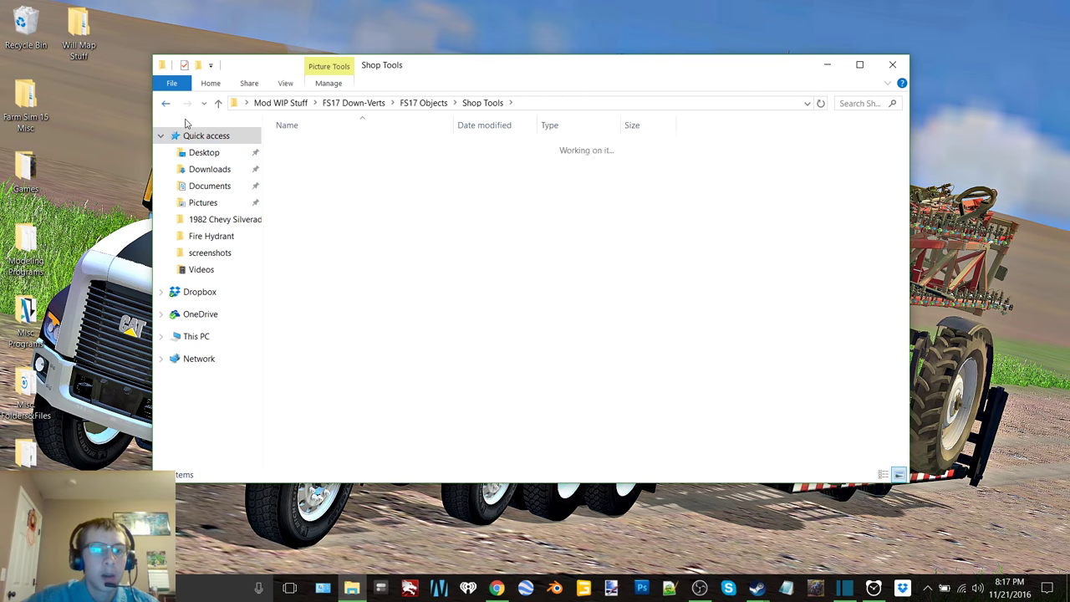
click(338, 150)
click(391, 162)
click(413, 178)
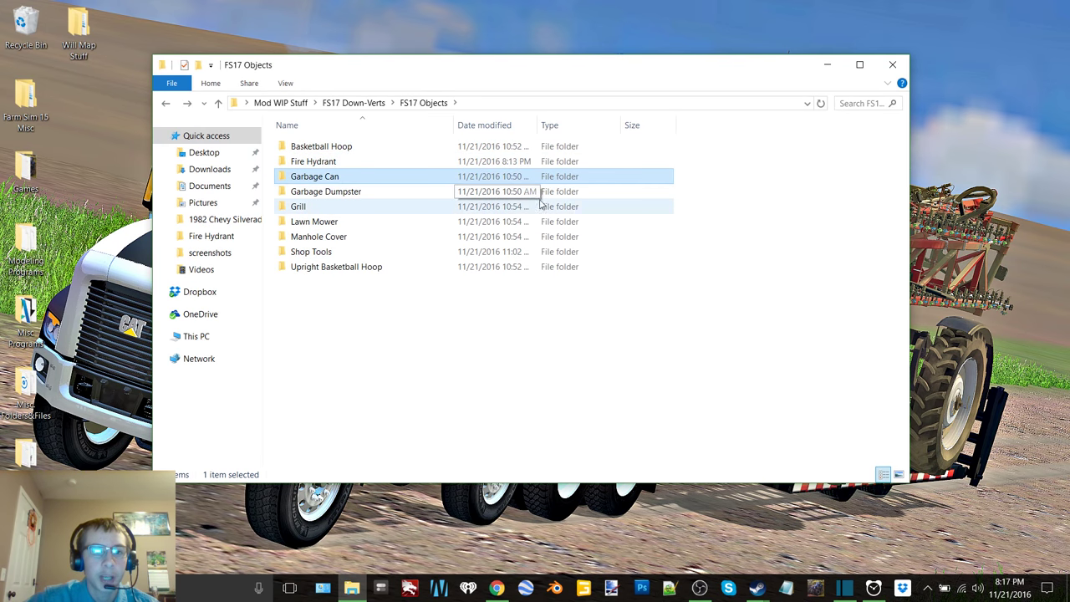
click(388, 193)
click(344, 209)
click(359, 222)
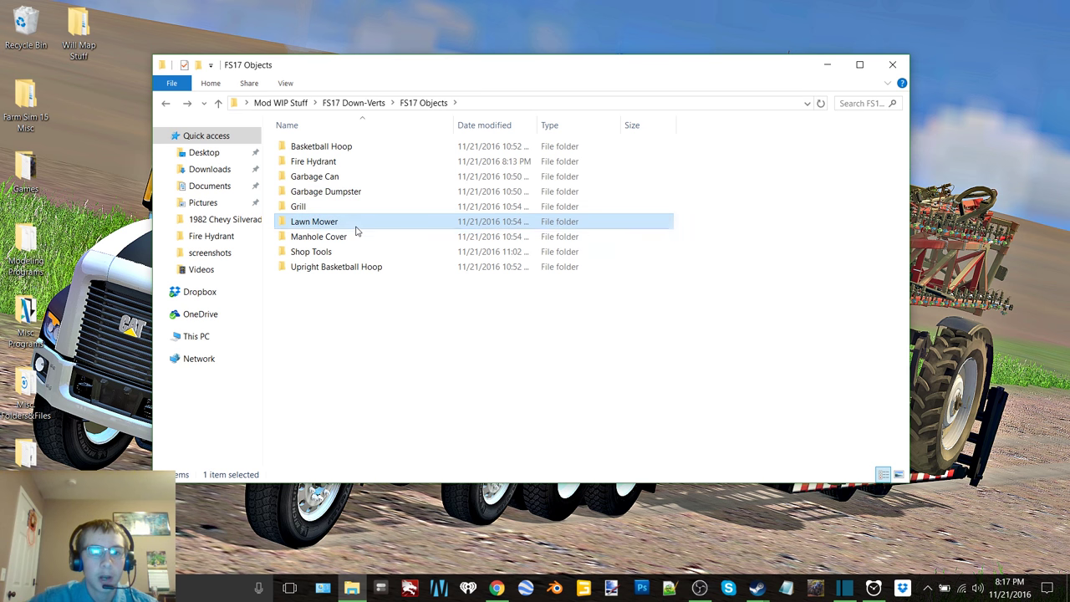
click(356, 238)
click(341, 269)
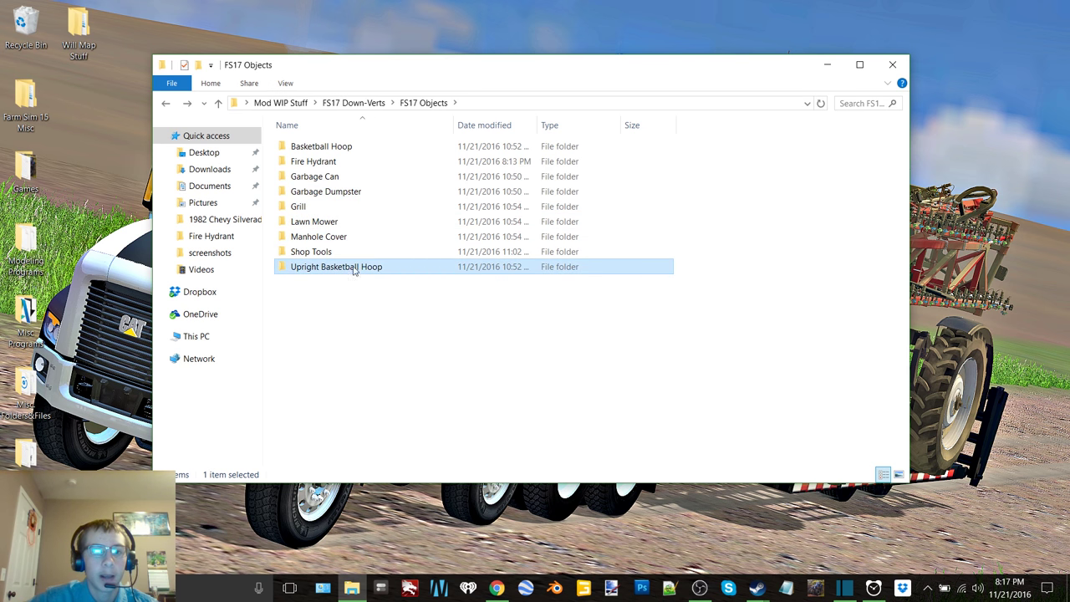
Step: Revisit Shop Tools, then open the Basketball Hoop folder and the basketballhoop scene file
double_click(342, 252)
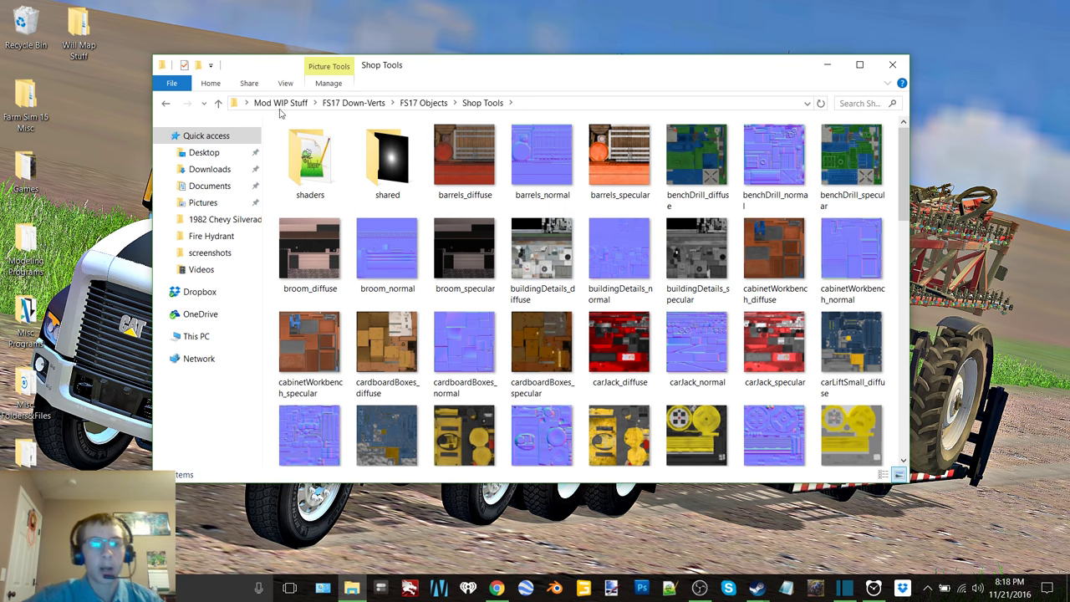
click(165, 103)
double_click(320, 144)
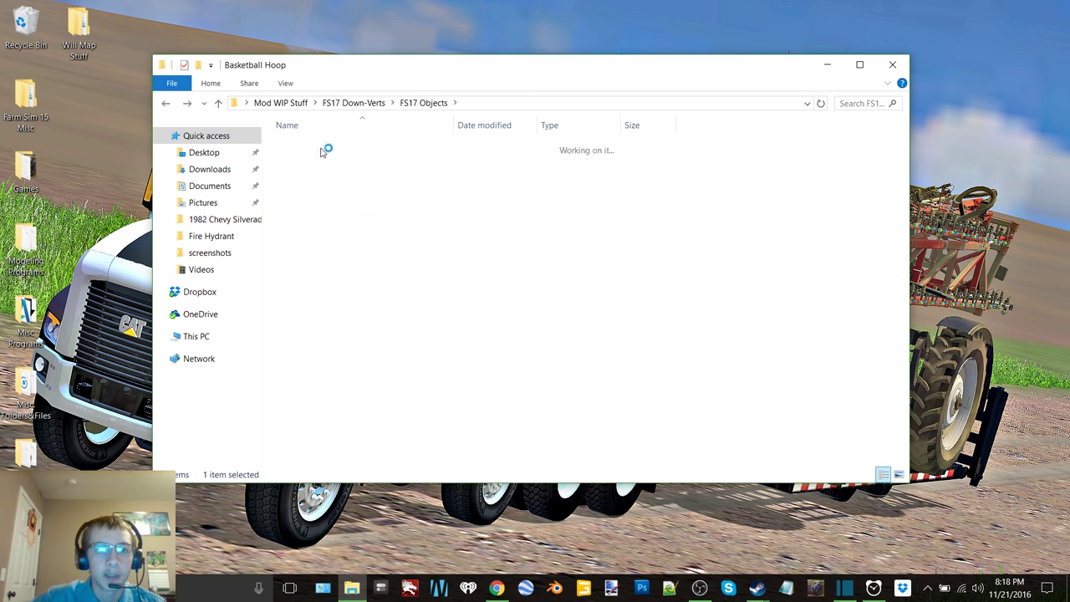
click(298, 163)
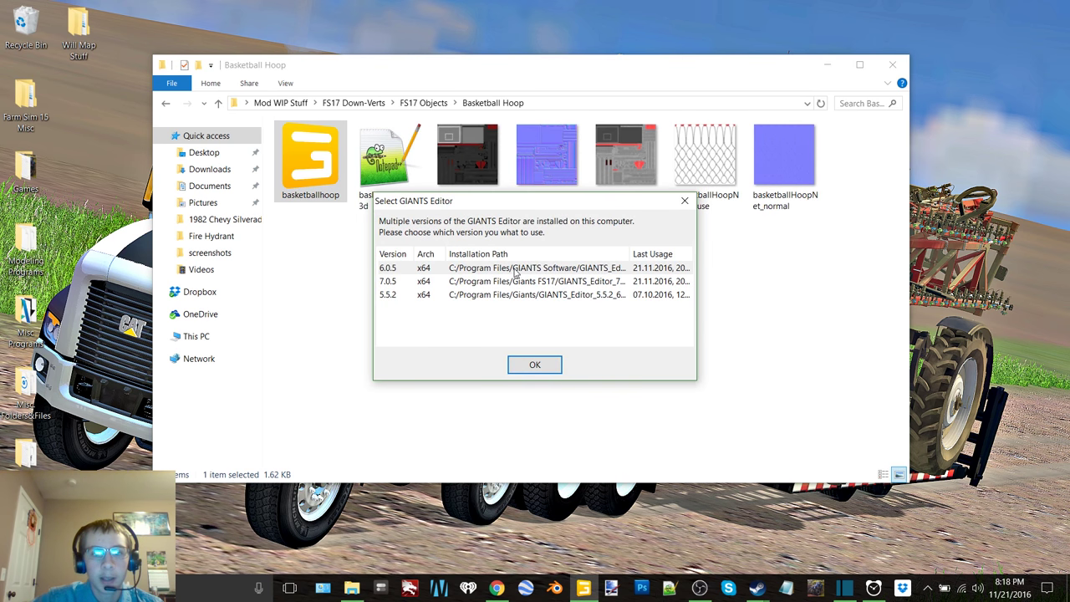
Step: Open basketballhoop in GIANTS Editor 7.0.5 and close the welcome screen
double_click(523, 282)
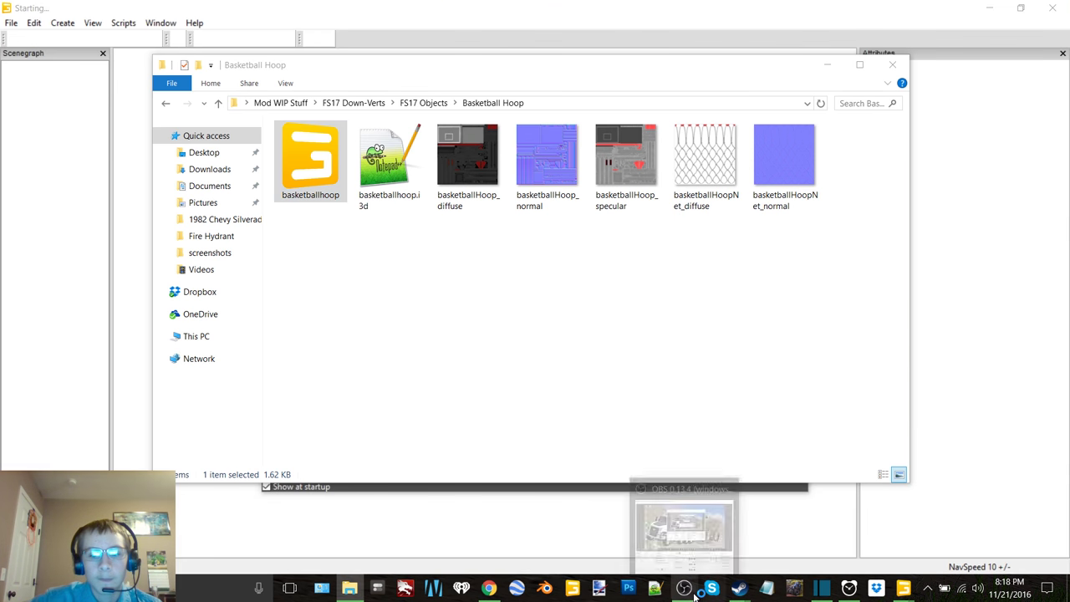
click(694, 591)
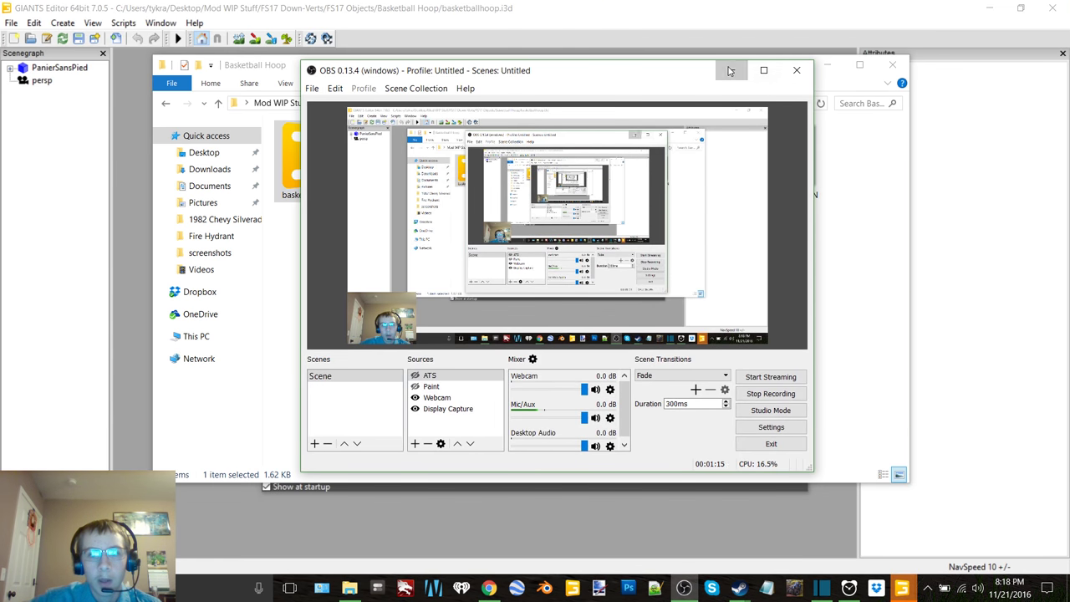
click(731, 69)
click(824, 66)
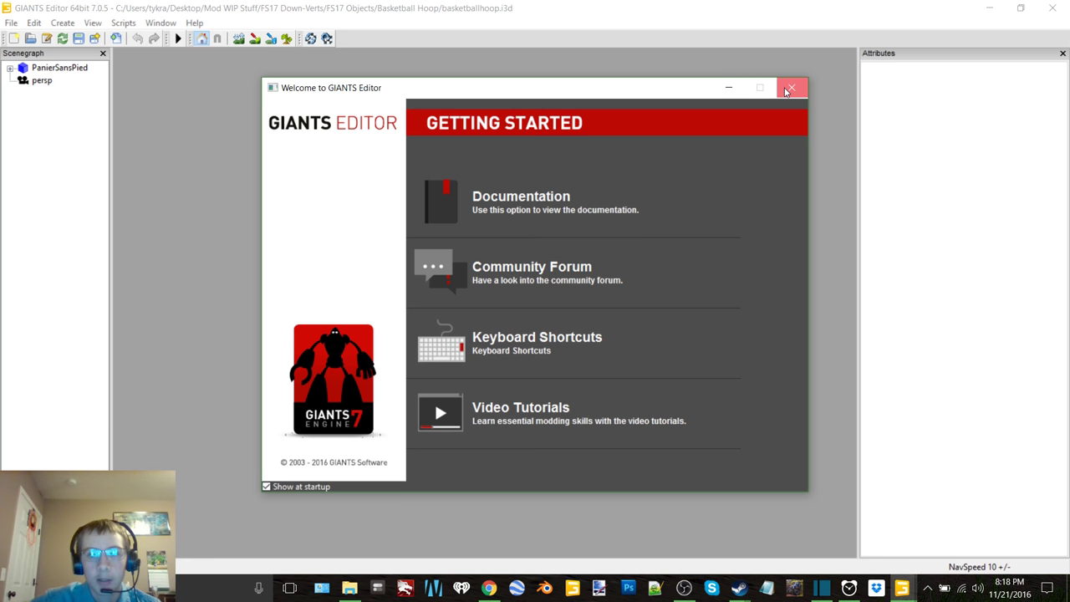
click(791, 87)
Step: Move PanierSansPied to the origin by setting Translate X, Y and Z to 0
click(82, 71)
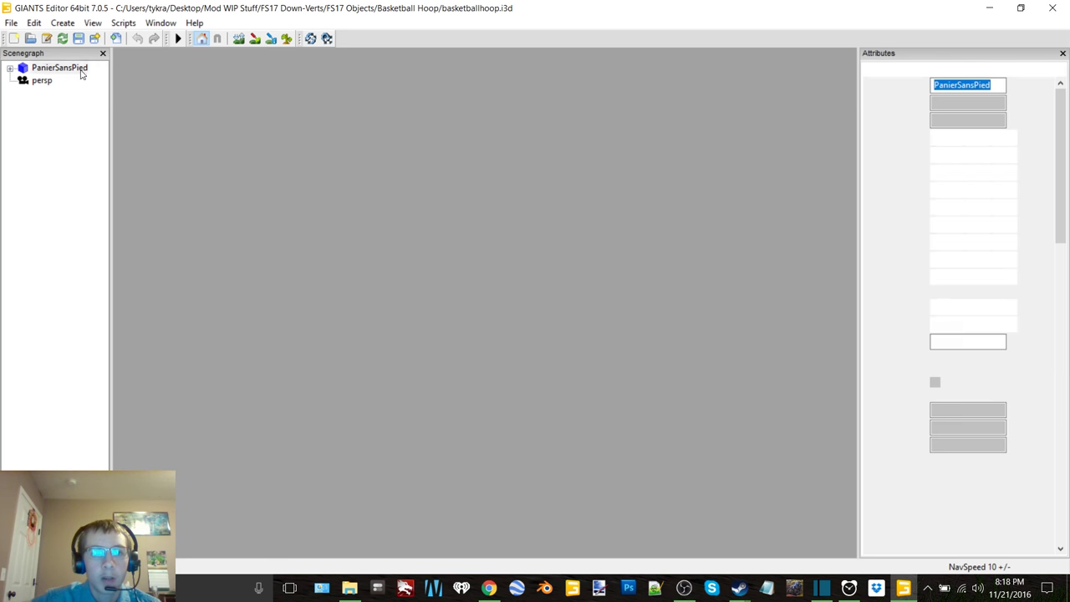
double_click(969, 137)
text(0)
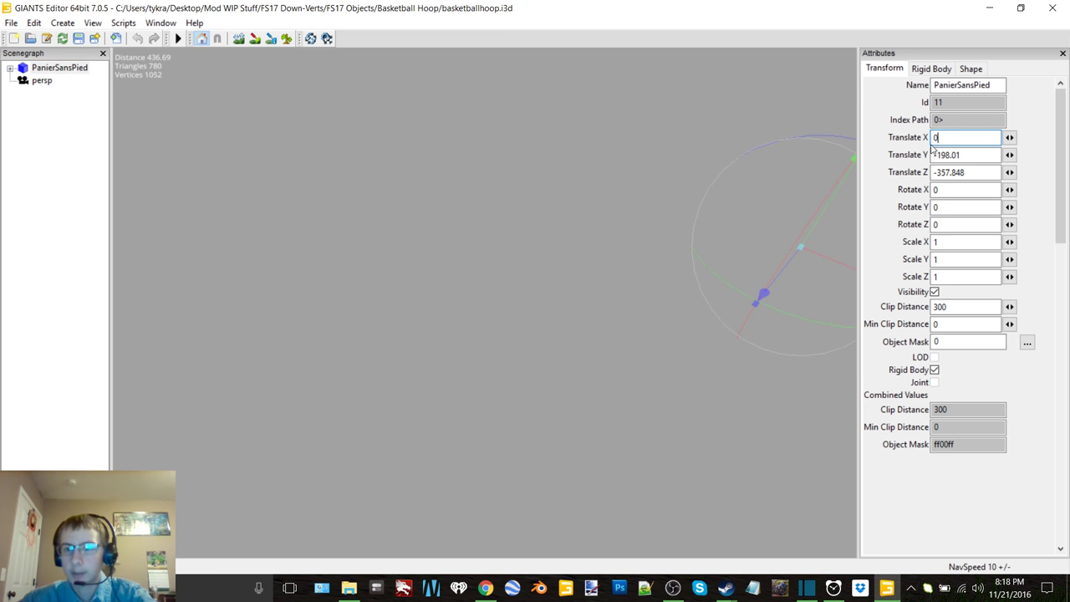
double_click(969, 155)
text(0)
double_click(972, 172)
text(0)
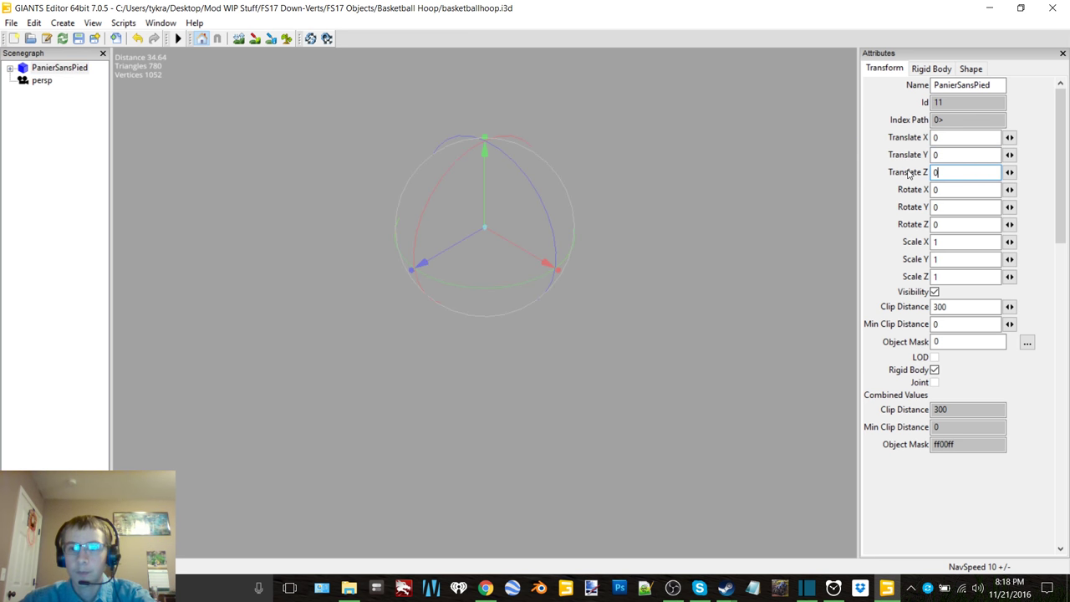
Step: Dismiss the Skype taskbar menu, inspect PanierSansPied's basketballHoopNet child, and centre the view
right_click(699, 587)
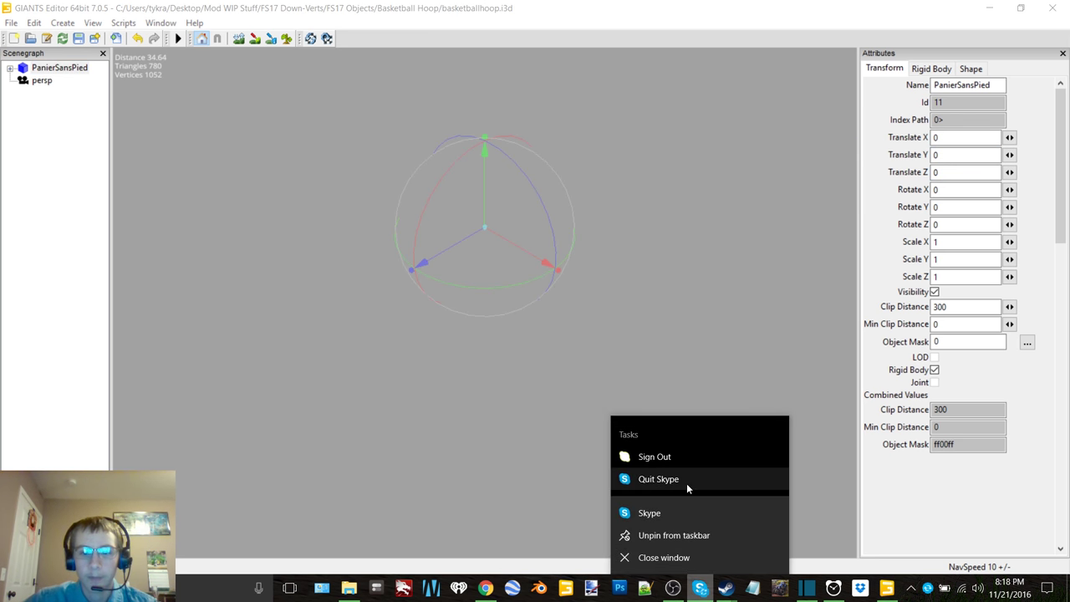
click(694, 214)
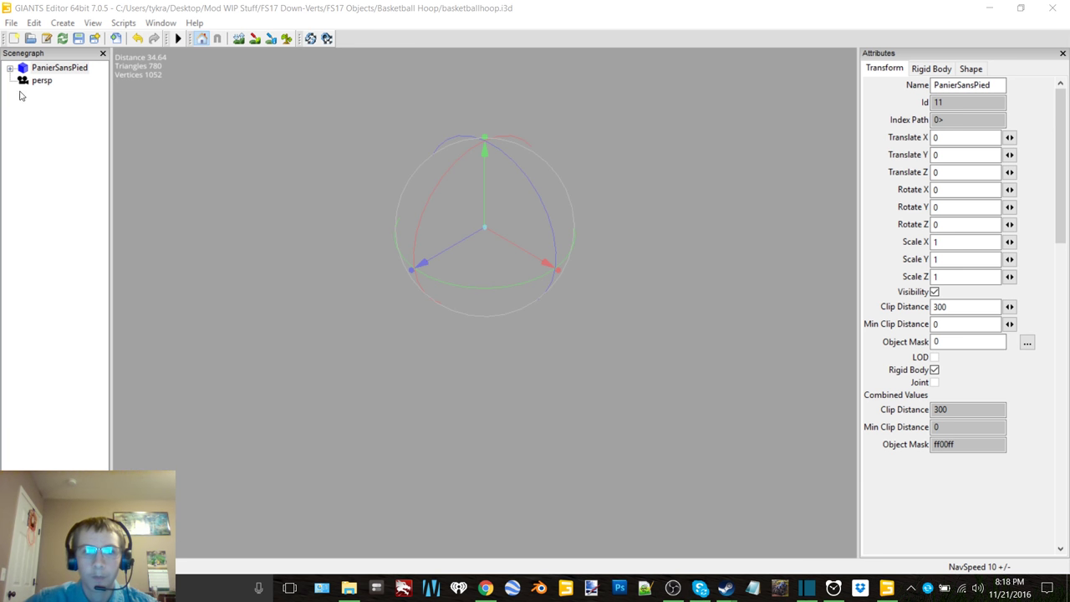
click(58, 68)
click(9, 68)
click(64, 80)
click(9, 68)
middle_drag(405, 269, 425, 294)
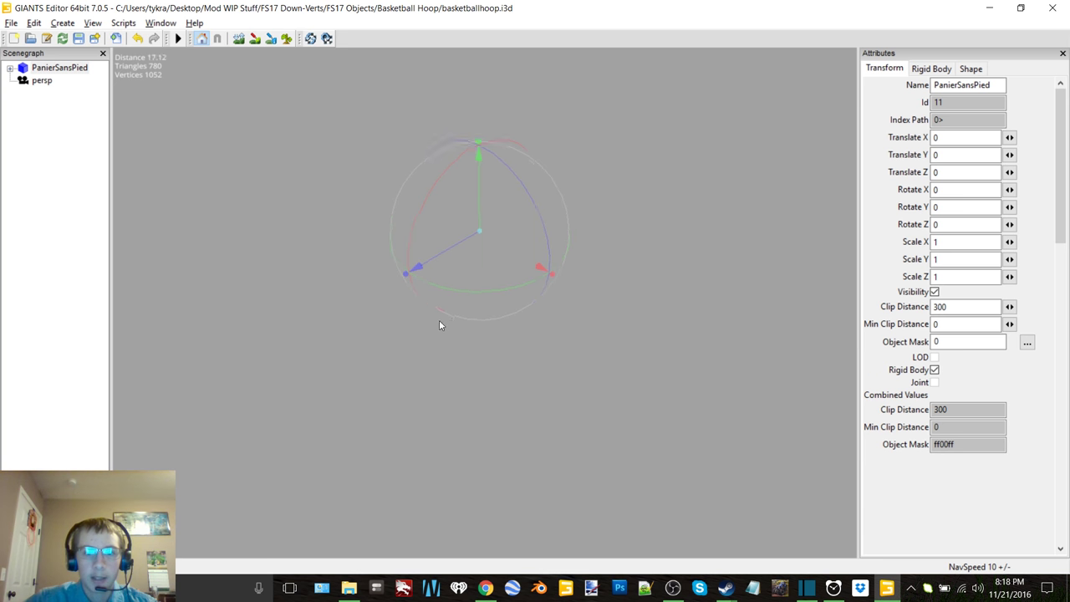
scroll(515, 235, up, 5)
middle_drag(482, 309, 492, 276)
Step: Add a light to the basketball hoop scene
key(ctrl+z)
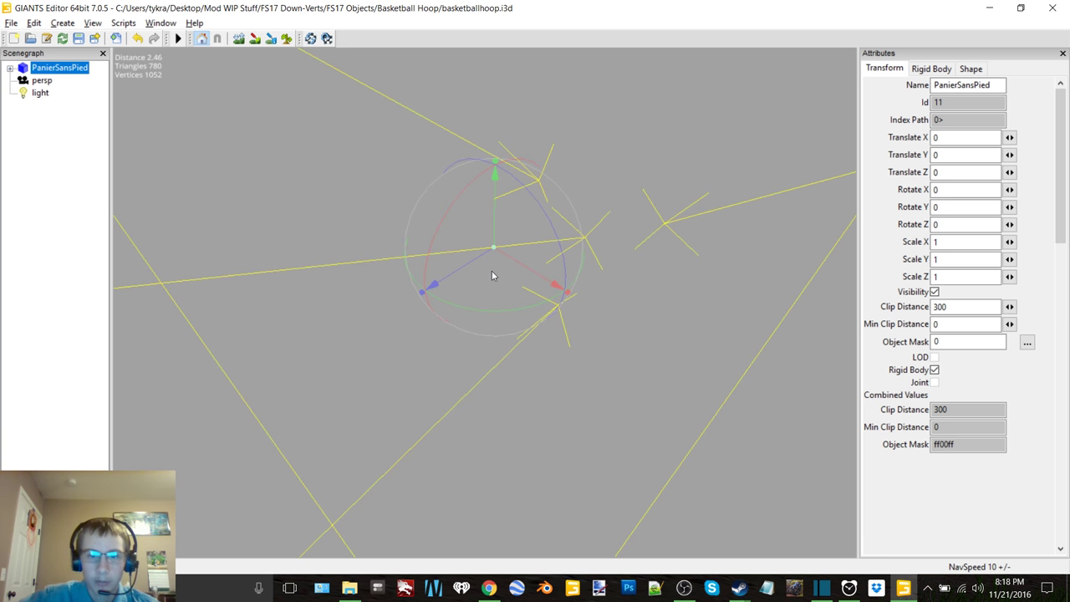
scroll(454, 258, up, 5)
scroll(461, 257, down, 4)
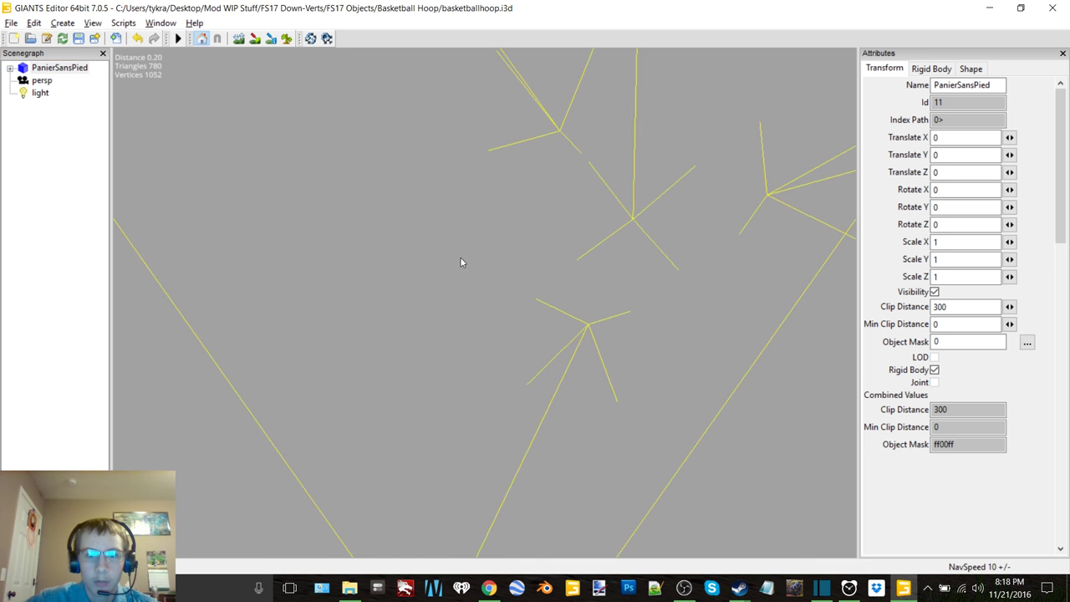
scroll(445, 269, up, 6)
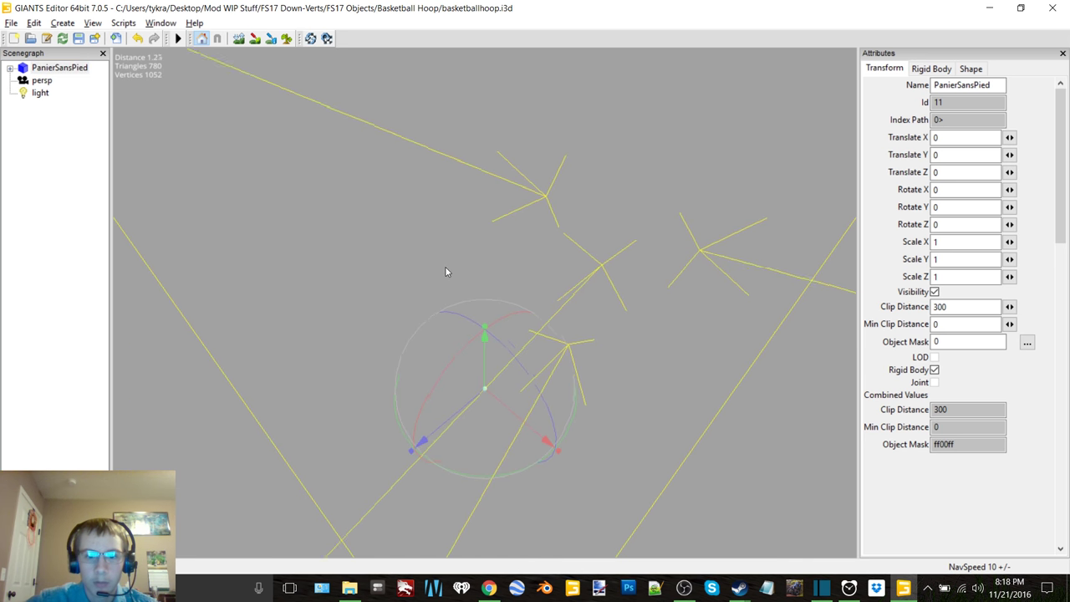
scroll(458, 263, down, 10)
scroll(360, 316, up, 5)
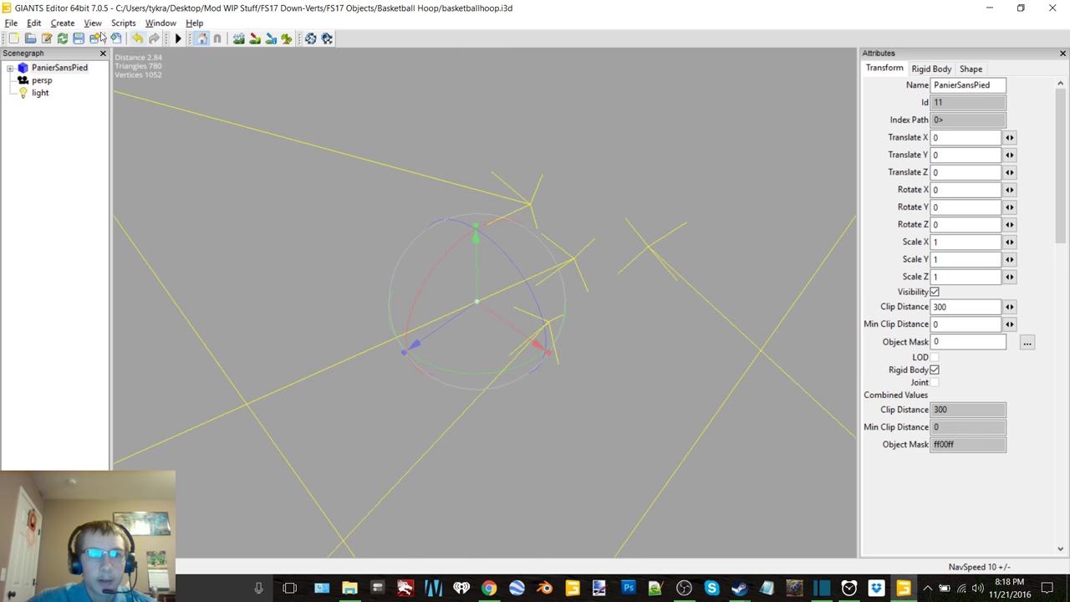
Step: Export PanierSansPied as Wavefront OBJ 'hoop' into the Basketball Hoop folder, then close discarding changes
click(11, 23)
click(233, 306)
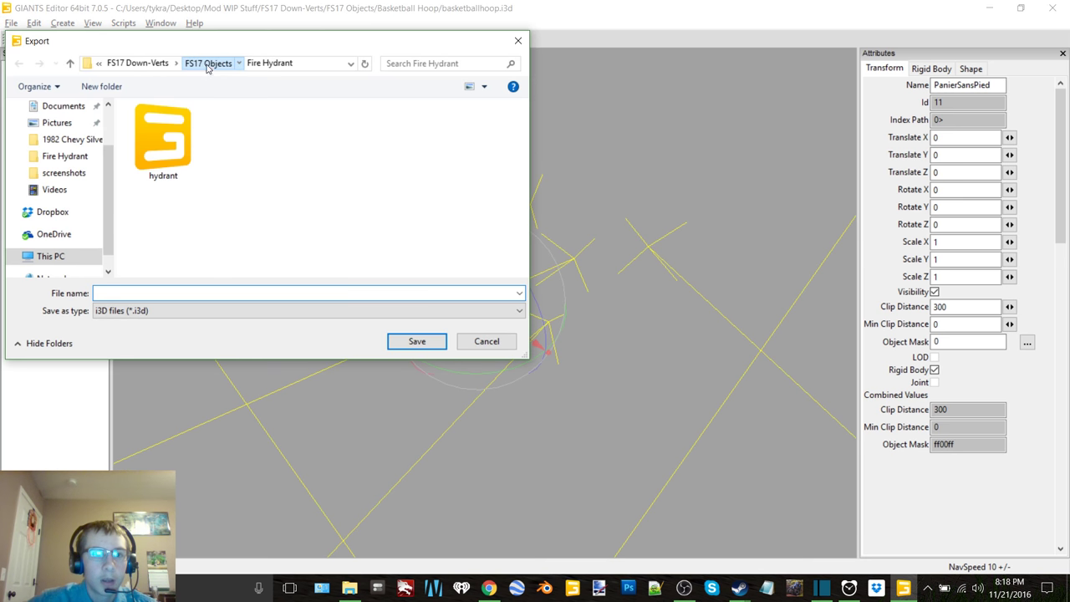
click(206, 64)
double_click(199, 130)
click(200, 293)
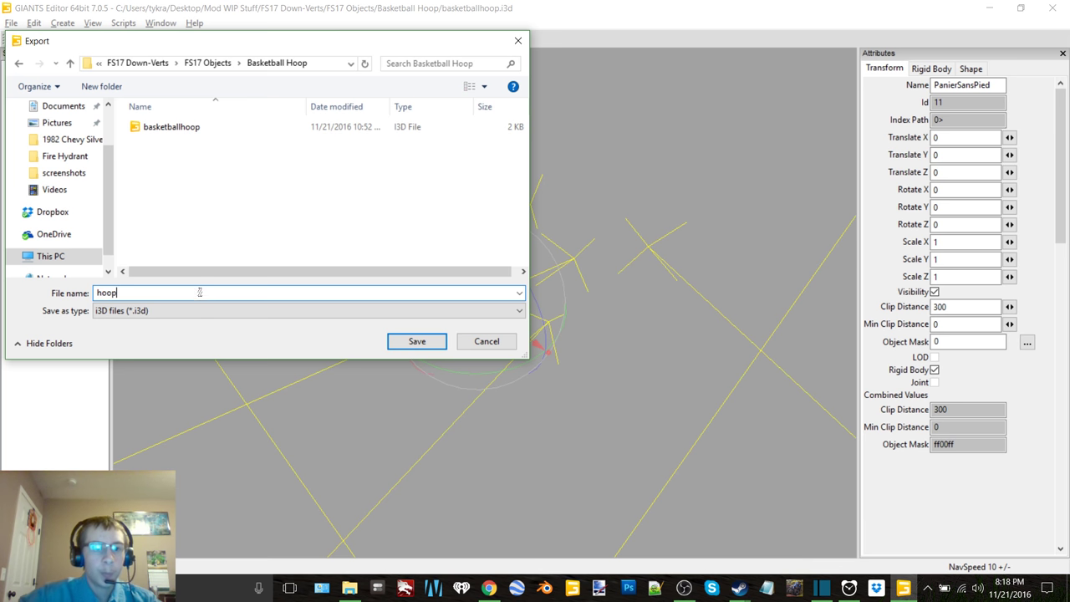
click(204, 310)
click(362, 330)
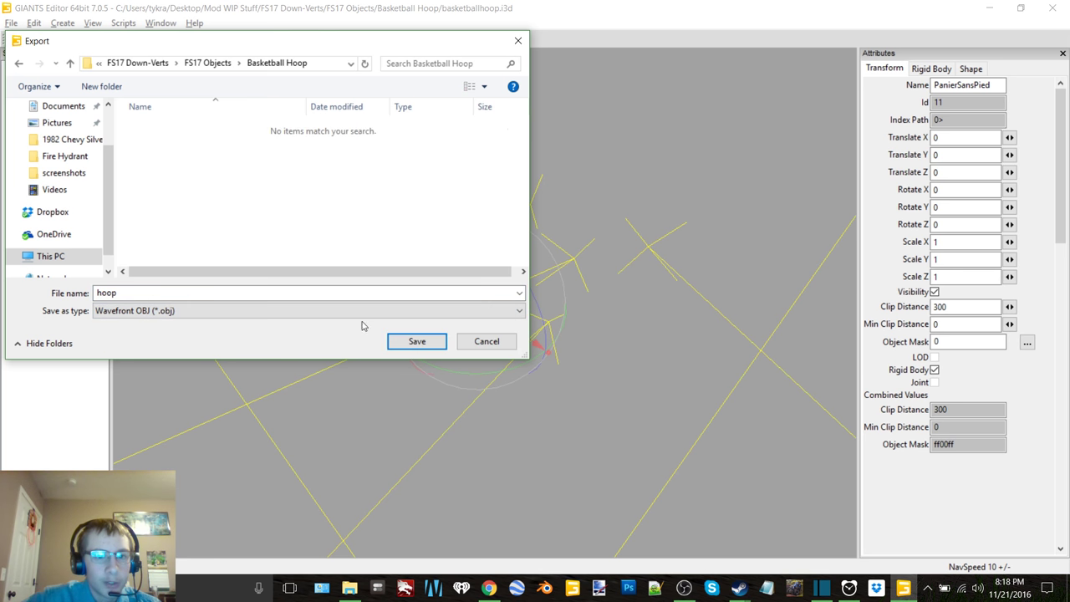
click(416, 342)
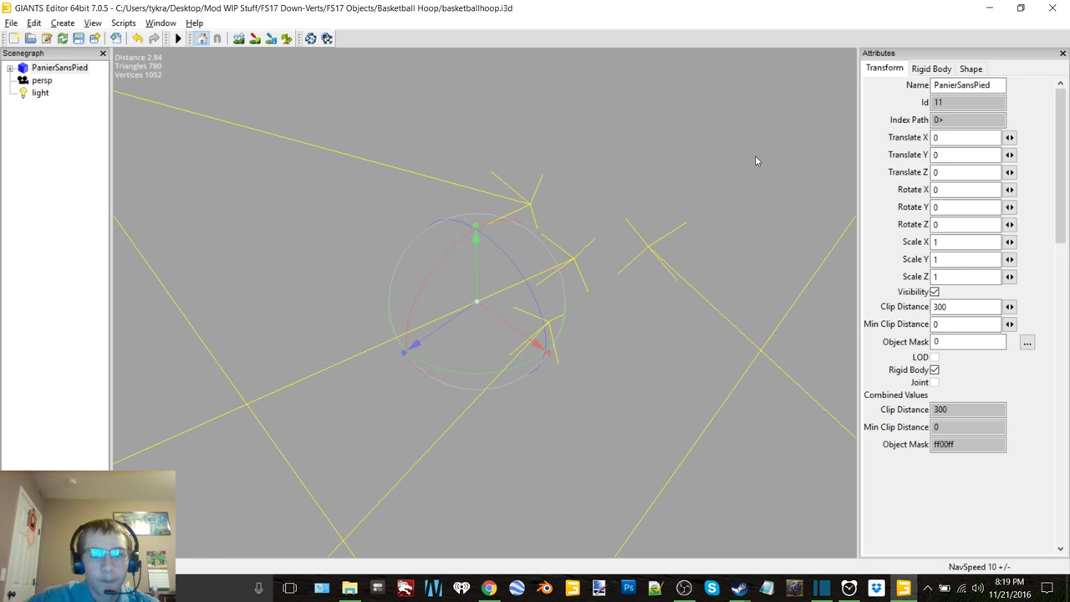
click(1052, 8)
click(637, 295)
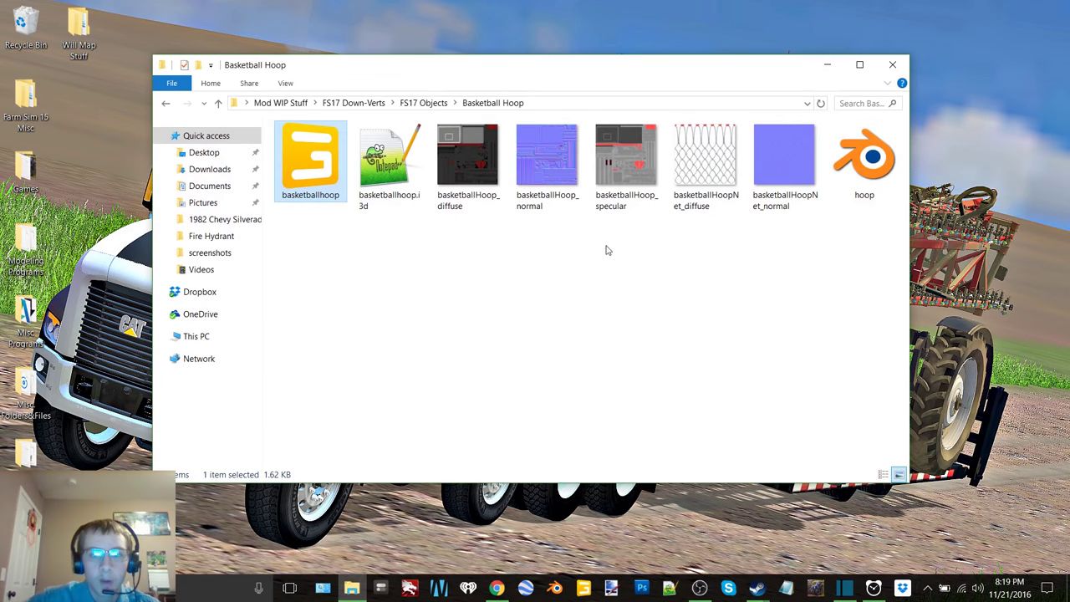
Step: Open hoop in Blender and import the hoop file as a Wavefront (.obj) model
double_click(861, 159)
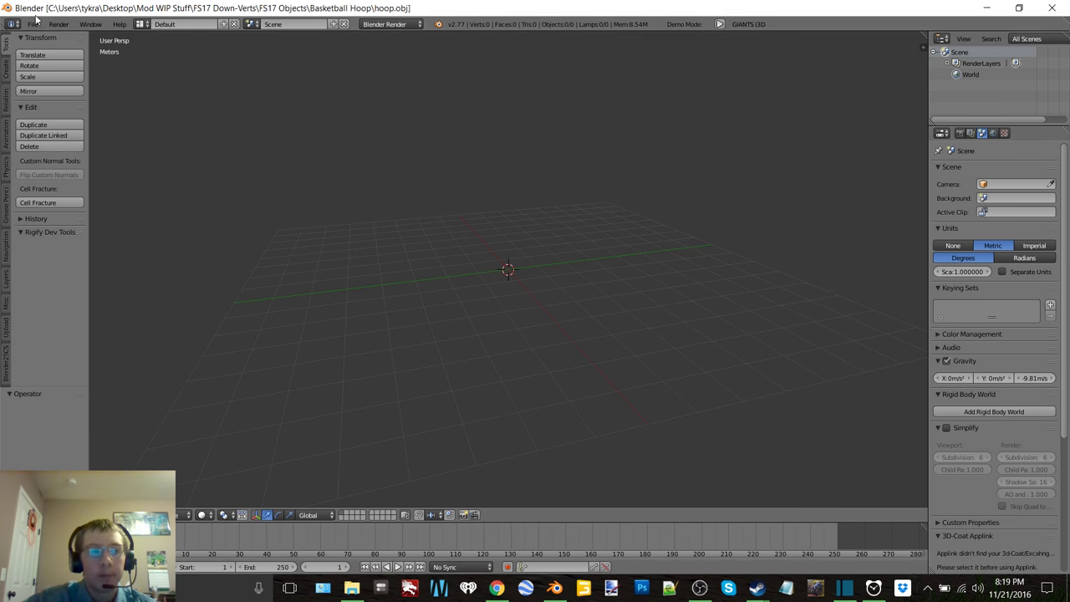
click(32, 23)
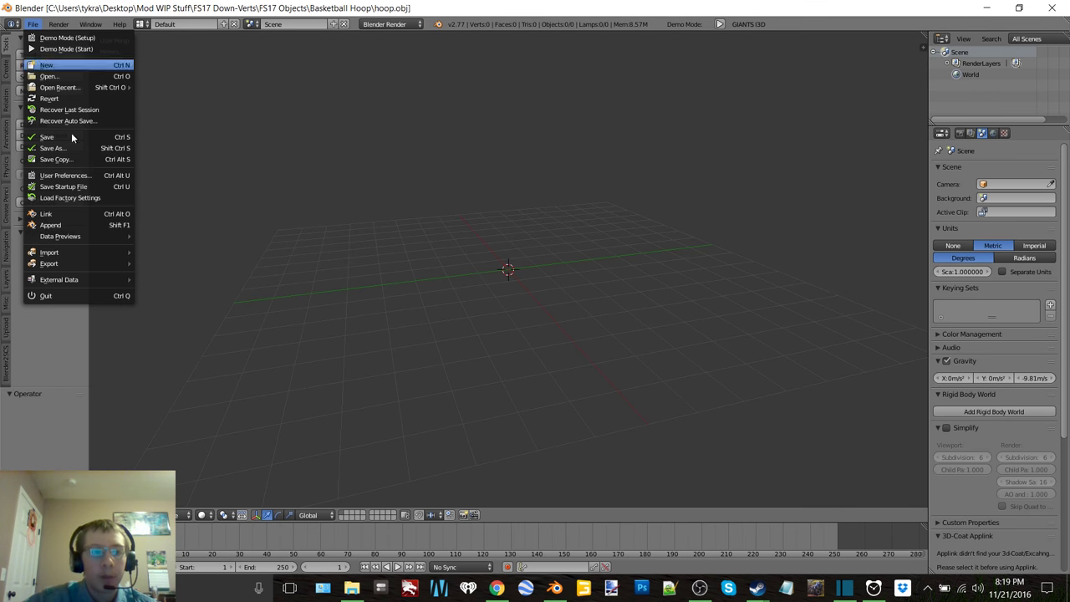
mouse_move(86, 249)
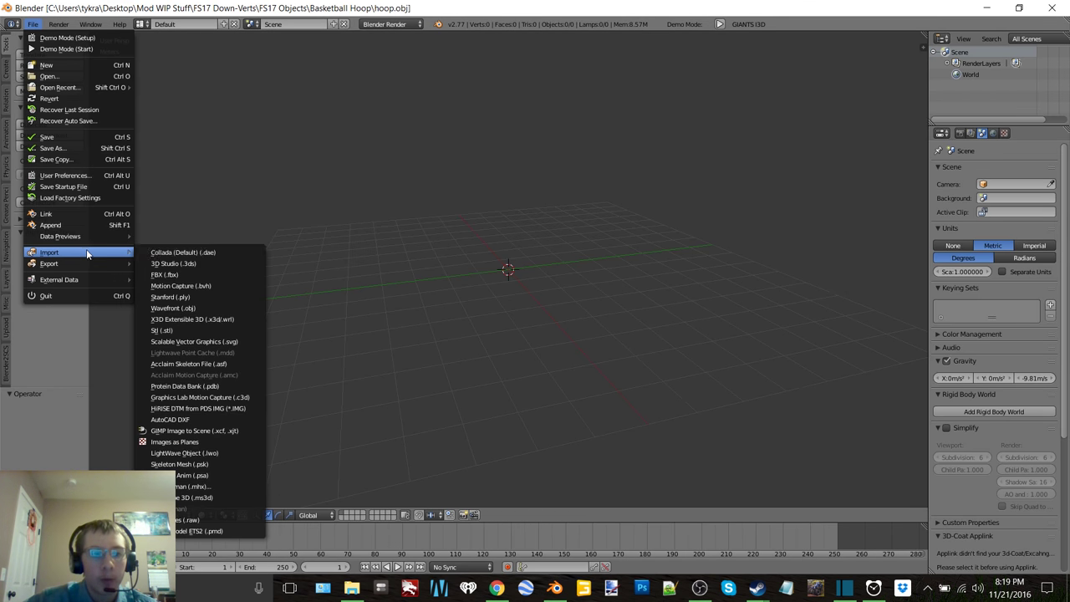
click(187, 312)
double_click(160, 90)
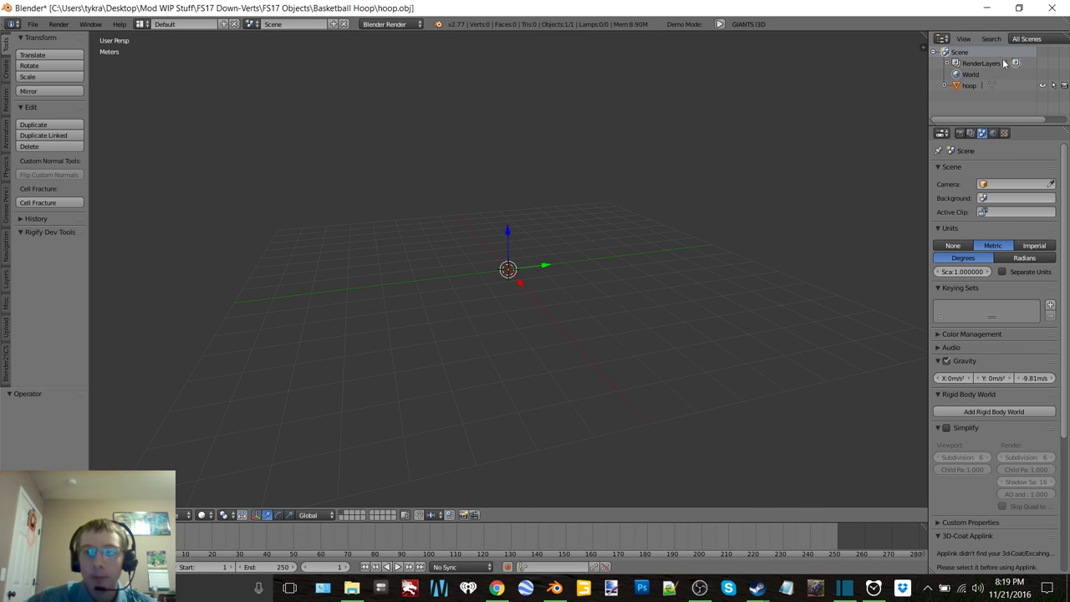
Step: Set the hoop object's scale to 0.01 on X, Y and Z
click(968, 87)
key(n)
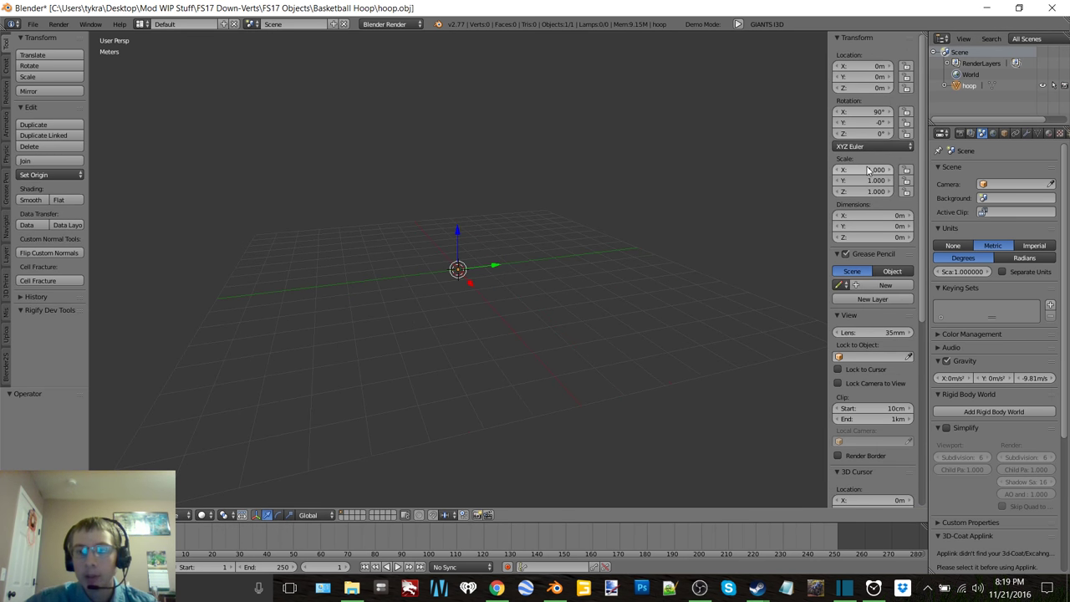
click(866, 169)
text(0.01)
key(Return)
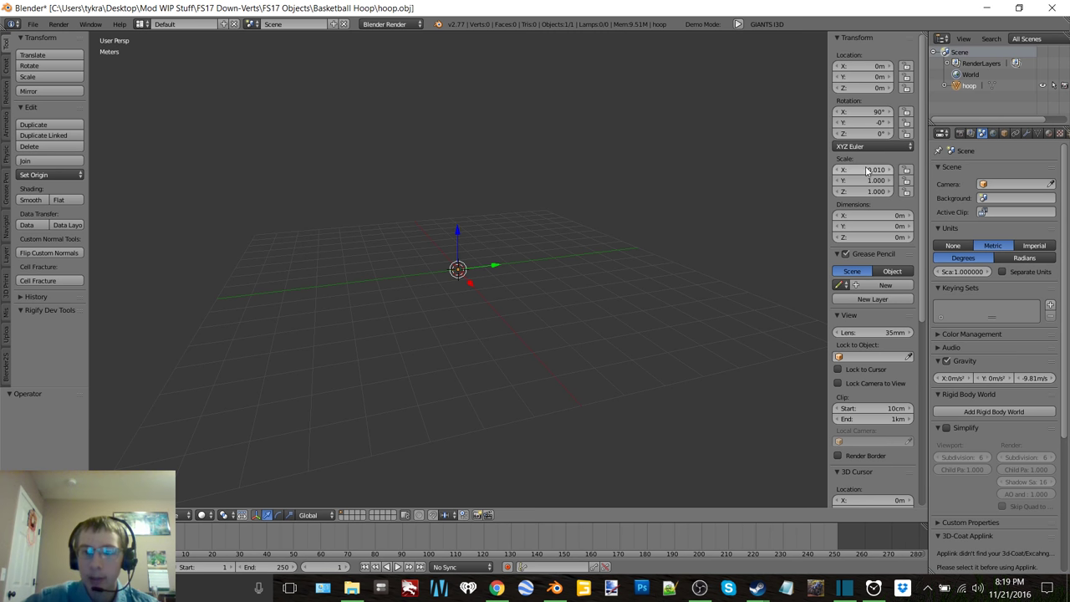
click(867, 179)
key(Return)
click(874, 190)
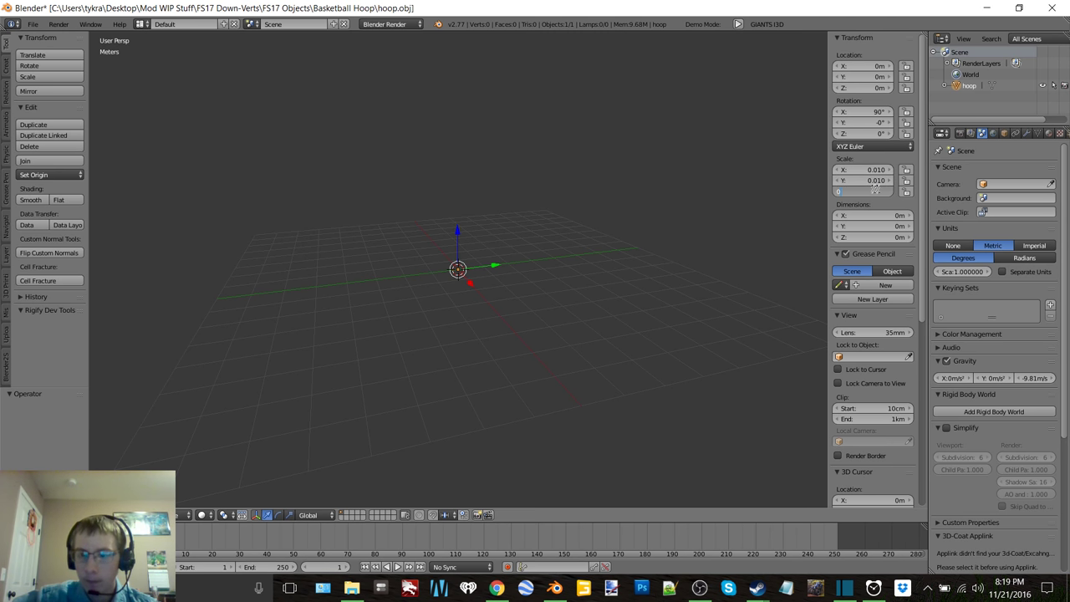
text(0.01)
key(Return)
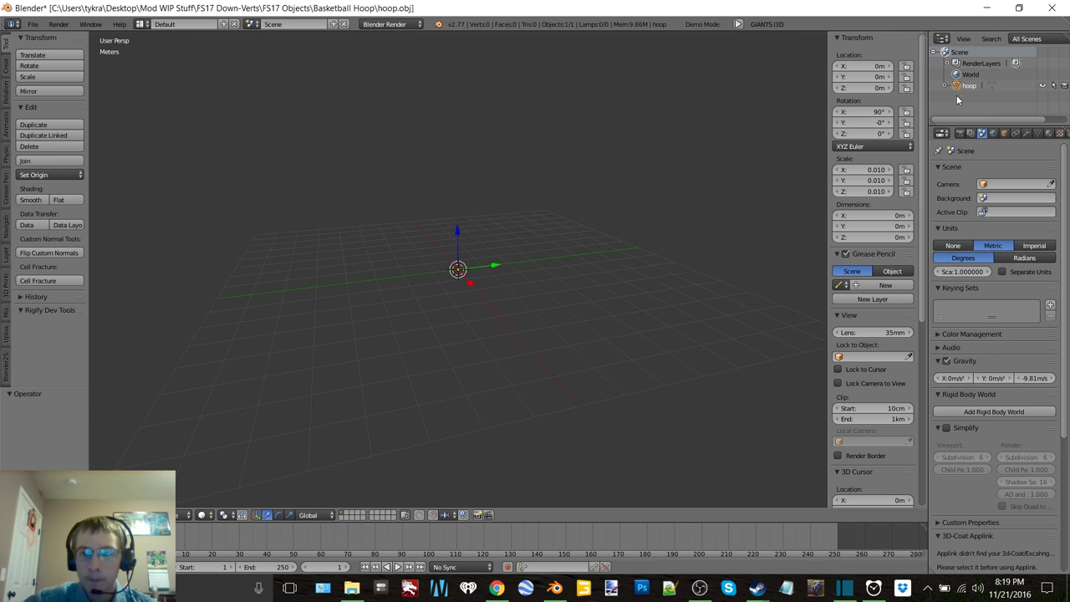
Step: Switch the hoop into Edit Mode, deselect all geometry, and quit Blender without saving
key(Tab)
click(533, 282)
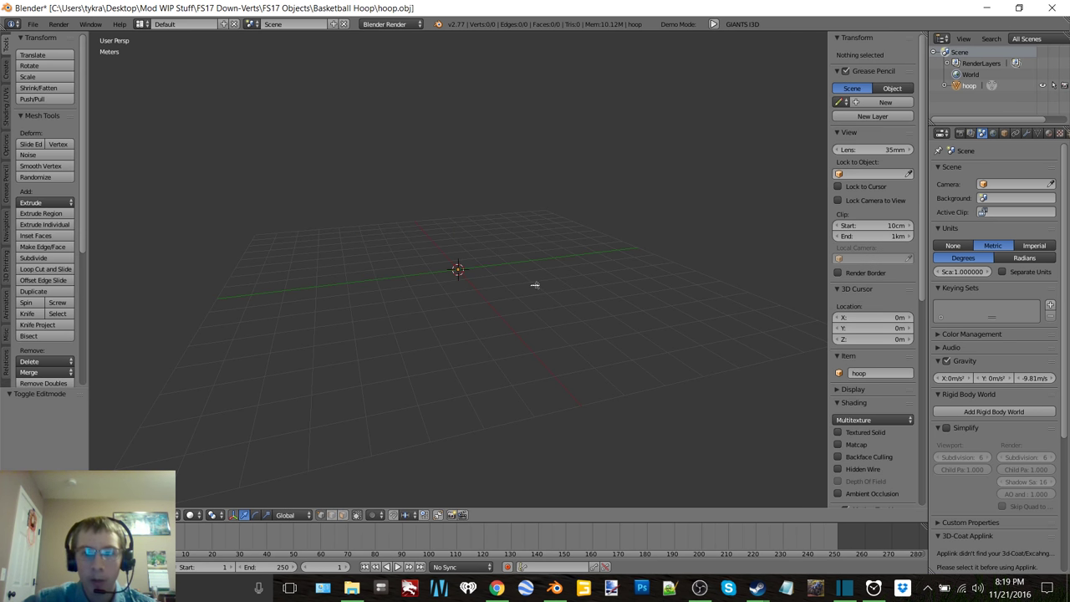
key(a)
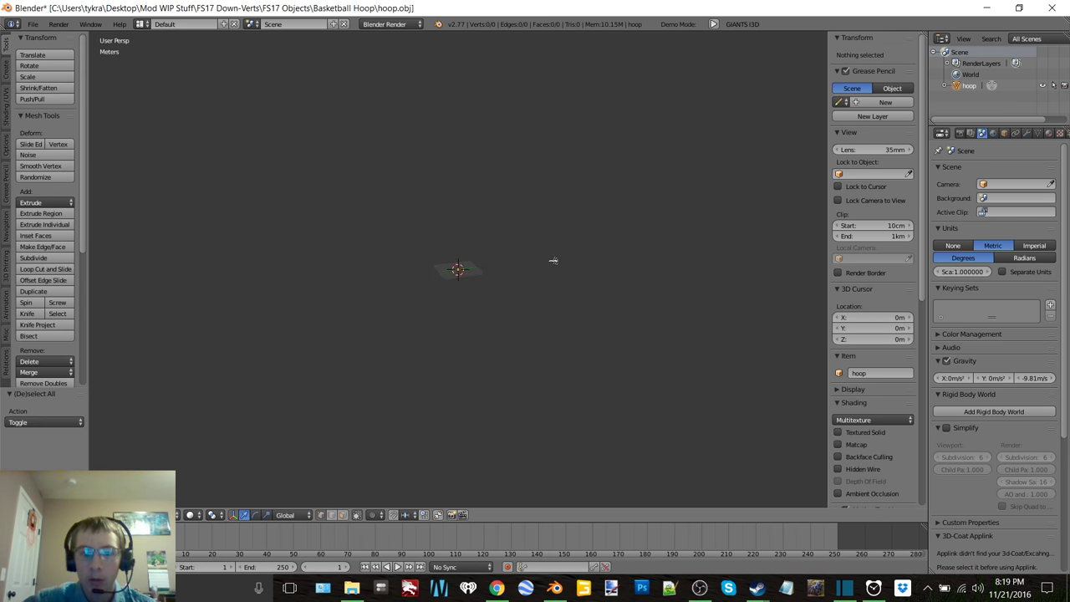
scroll(550, 267, up, 5)
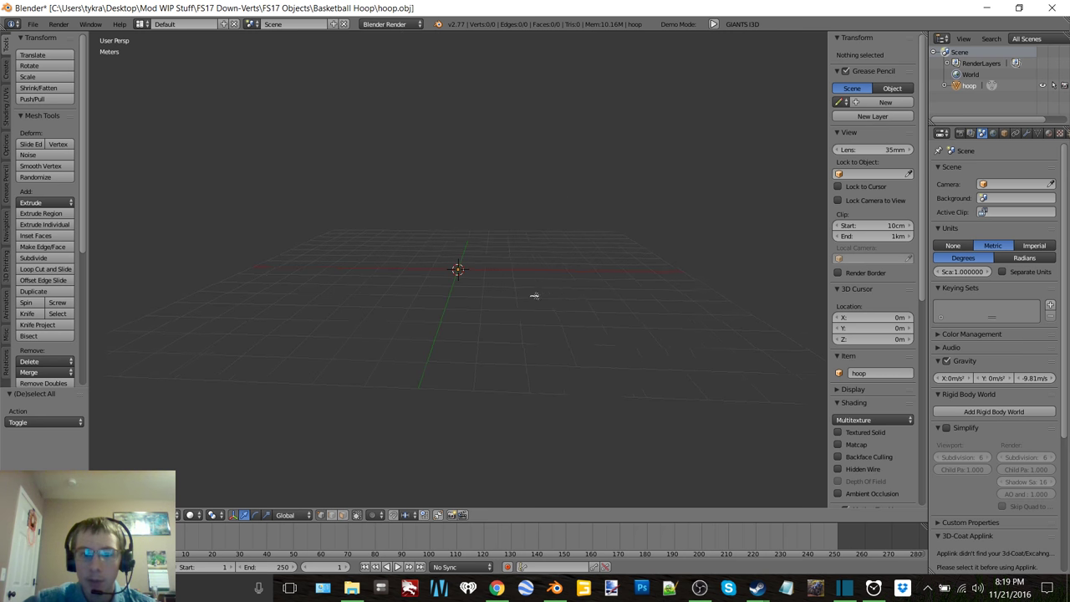
click(1051, 8)
click(565, 361)
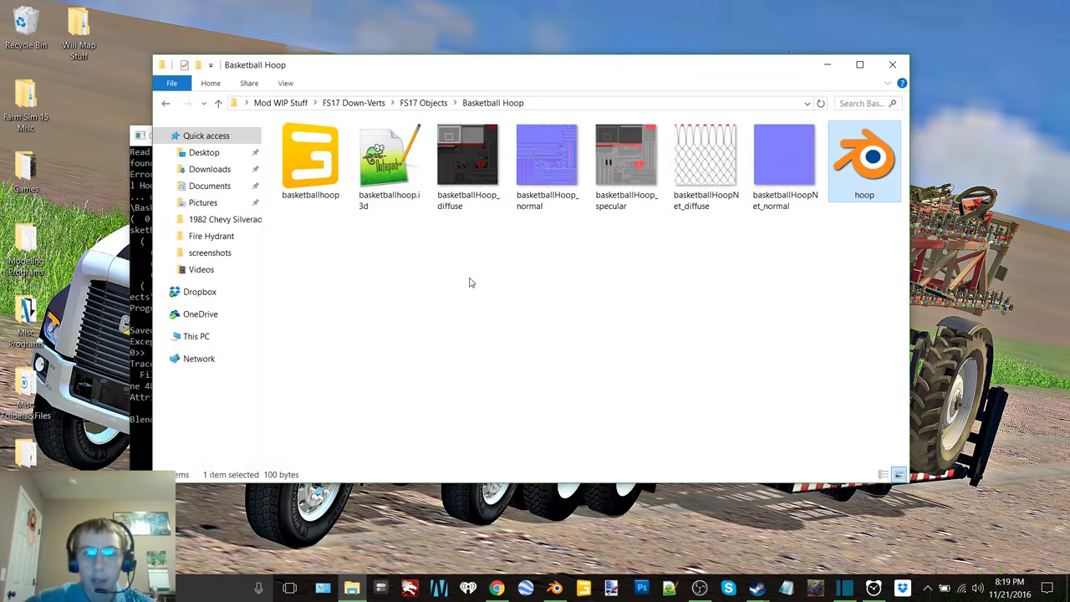
Step: Delete the exported hoop file from the Basketball Hoop folder
click(846, 160)
right_click(854, 232)
click(882, 497)
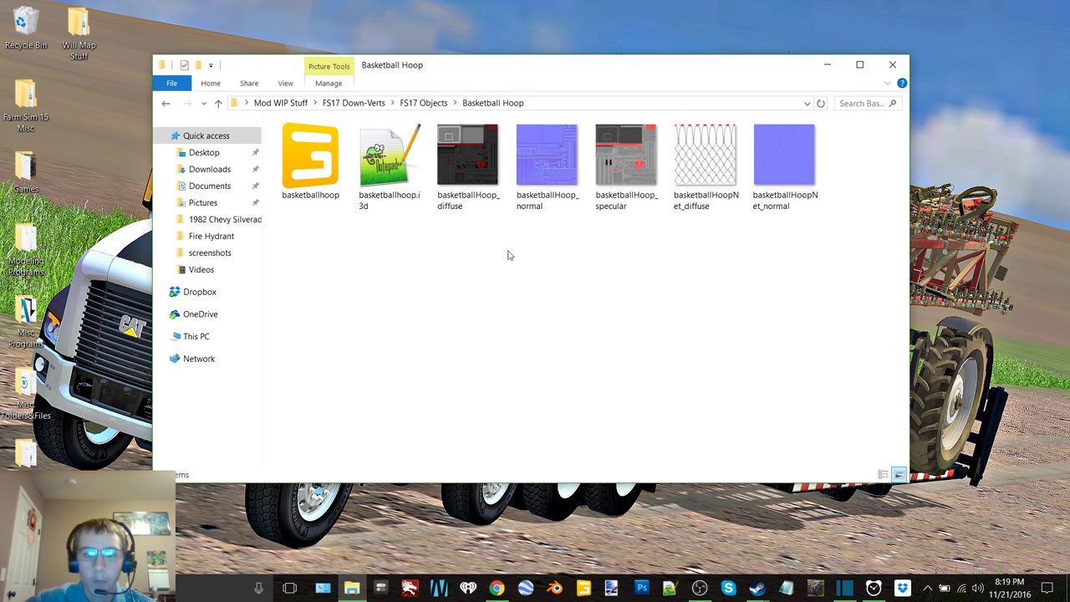
Step: Open hydrant.i3d from the Fire Hydrant folder in GIANTS Editor
click(165, 103)
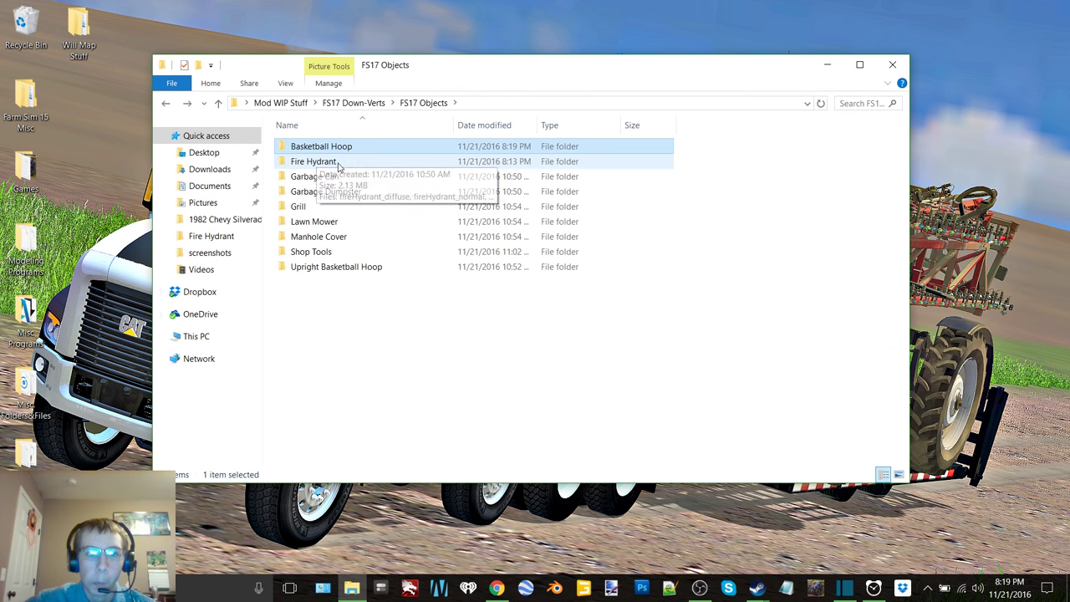
double_click(309, 160)
double_click(525, 159)
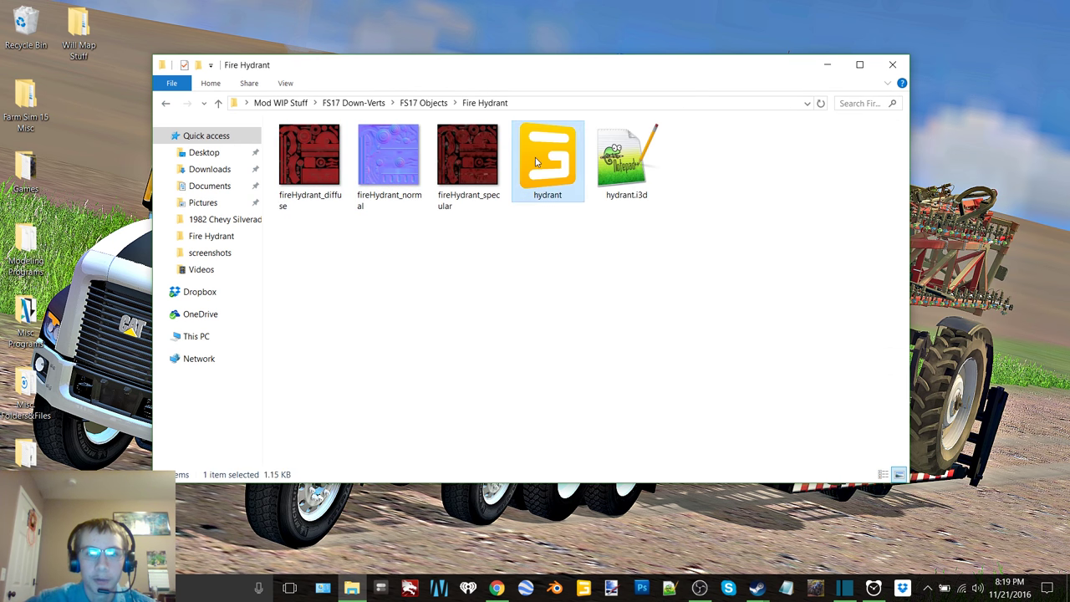
double_click(548, 273)
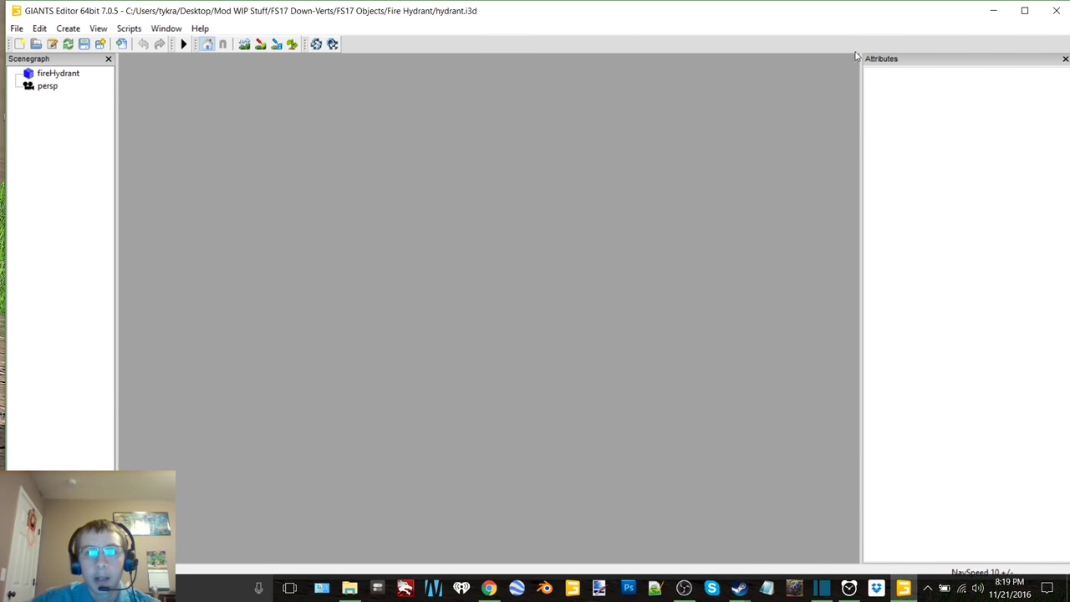
Step: Maximize the editor and set the fireHydrant node's Translate X to 0
click(1024, 10)
click(52, 67)
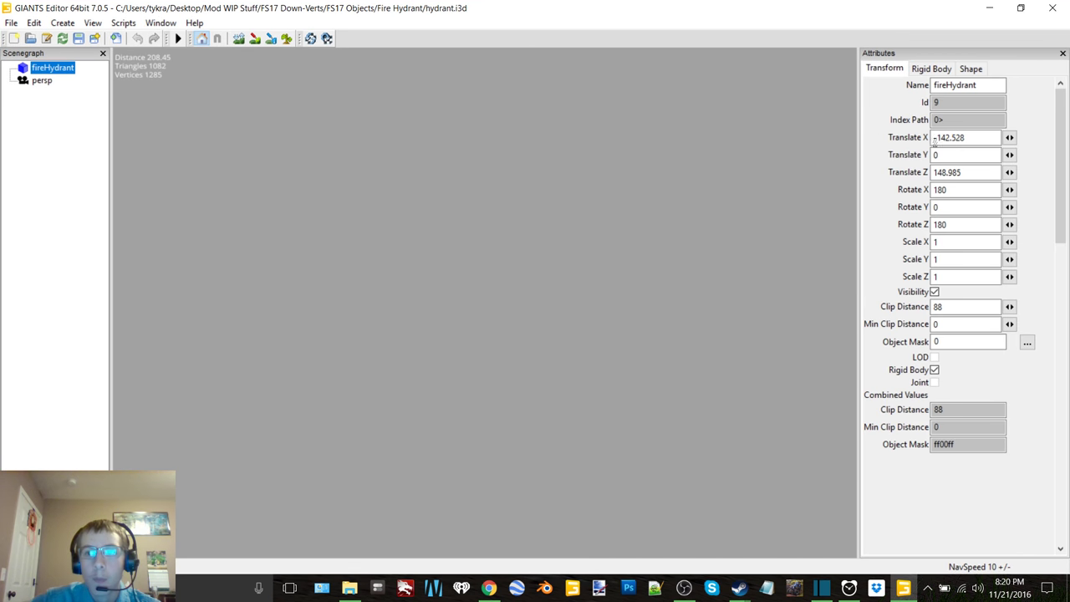
drag(976, 139, 930, 172)
text(0)
Step: Orbit and zoom around the hydrant, then reselect the fireHydrant node
click(727, 289)
scroll(511, 245, up, 2)
scroll(460, 256, up, 1)
middle_drag(461, 256, 412, 169)
right_drag(411, 151, 426, 191)
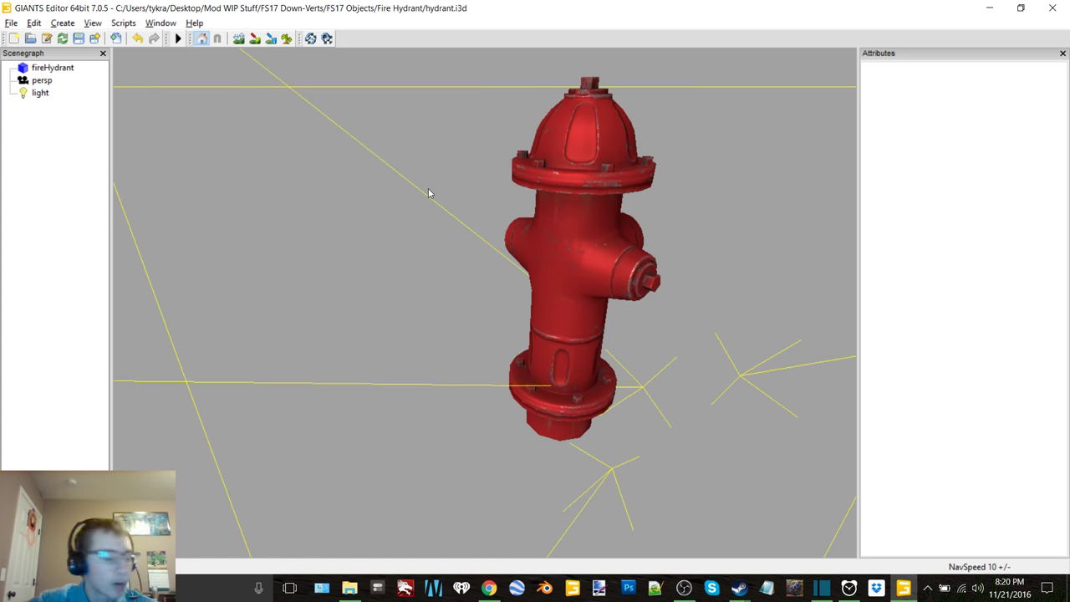
right_drag(428, 194, 501, 175)
click(619, 148)
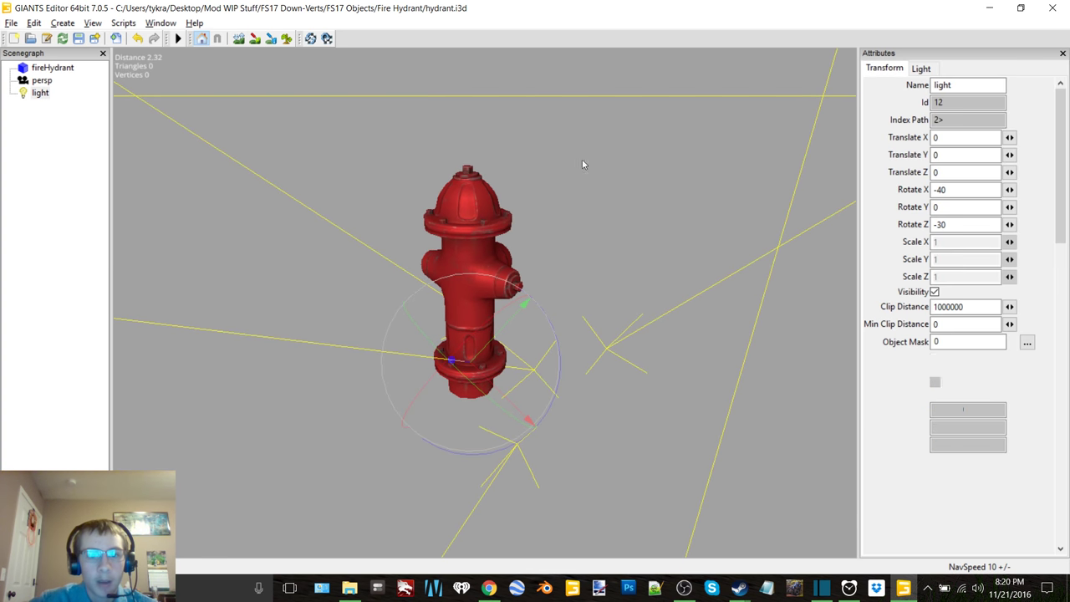
click(52, 68)
Step: Export the selected hydrant as Wavefront OBJ 'hydrant' into Fire Hydrant, then close without saving
click(11, 22)
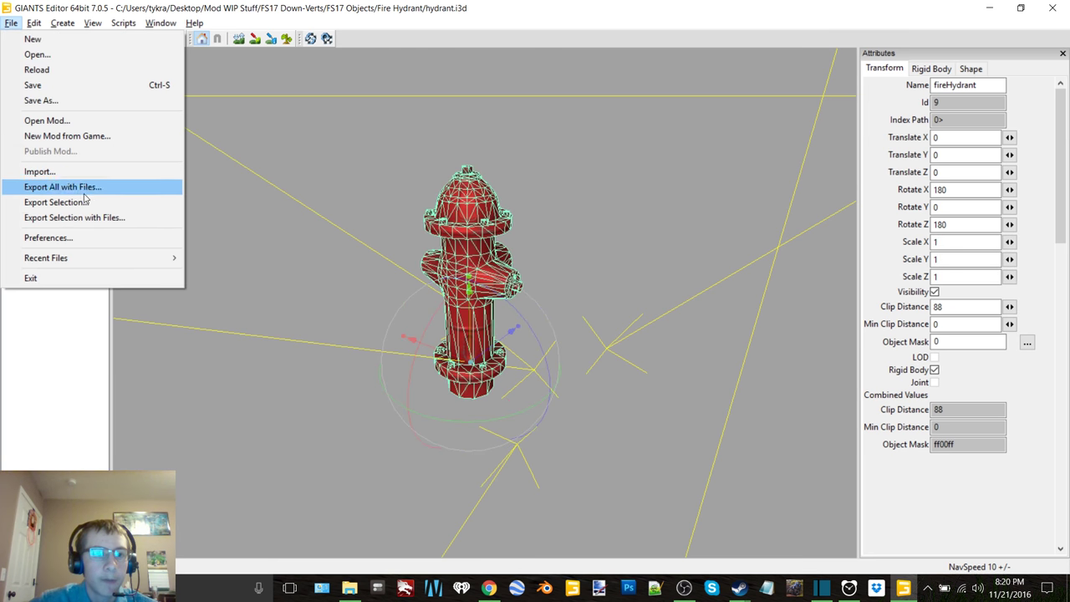
click(55, 202)
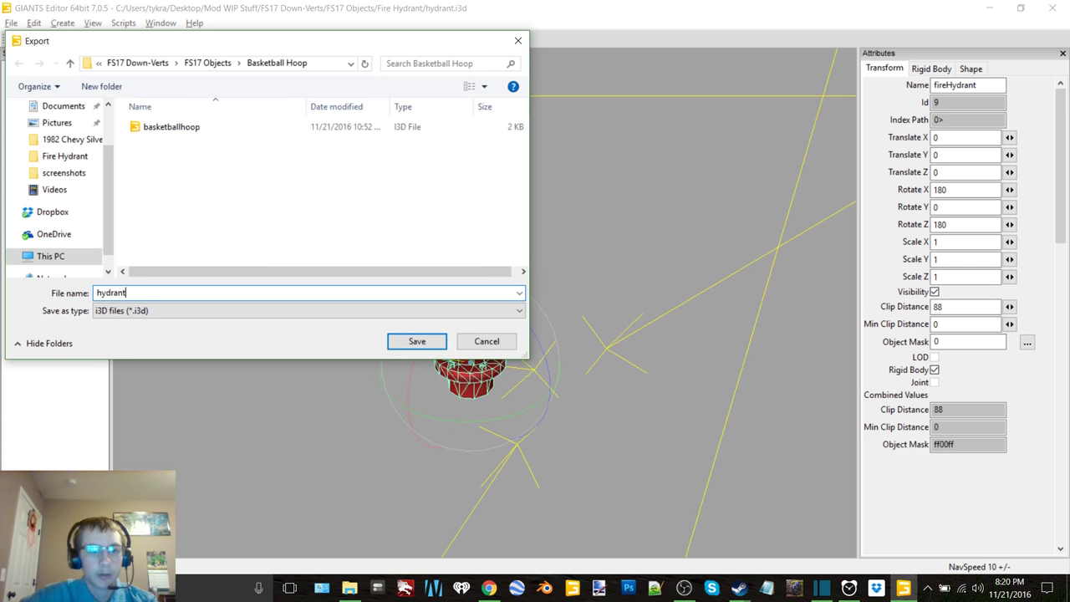
click(208, 63)
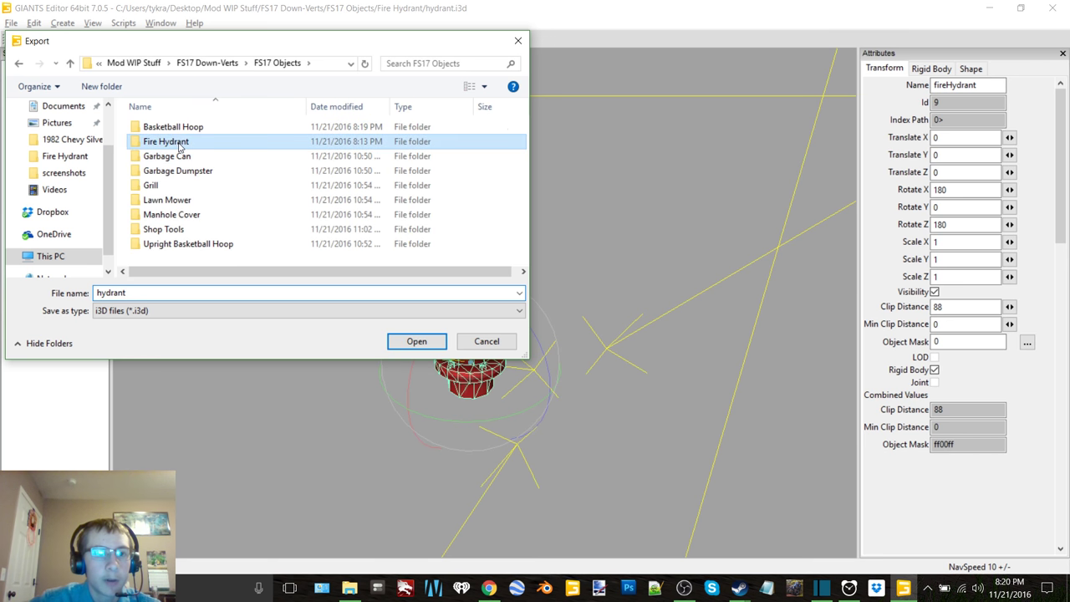
double_click(171, 144)
click(287, 311)
click(159, 341)
click(416, 341)
click(1053, 8)
click(635, 294)
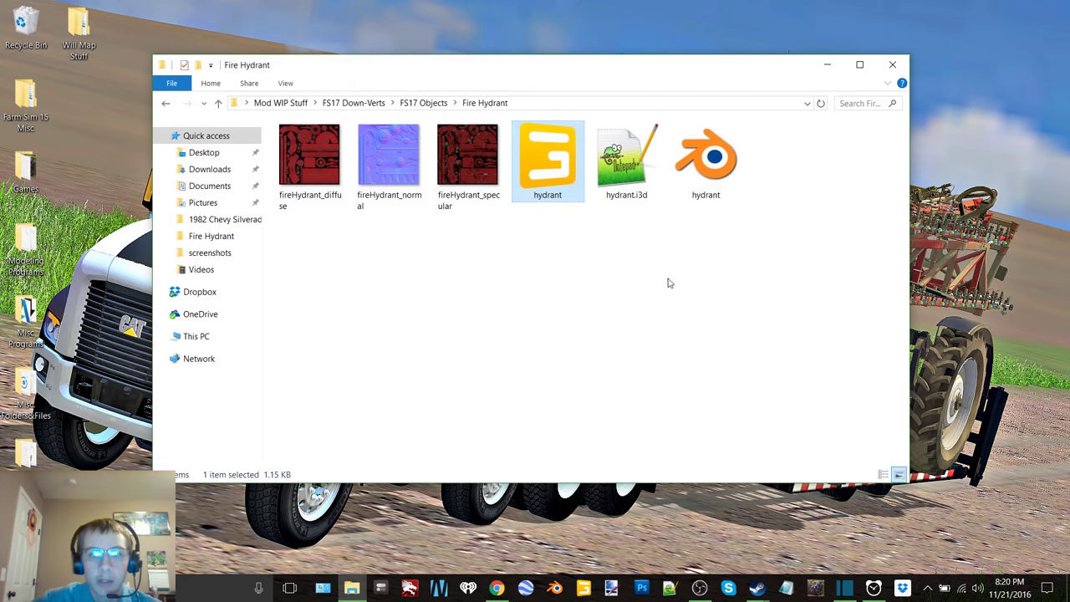
Step: Launch Blender with the exported hydrant OBJ from the Fire Hydrant folder
double_click(706, 158)
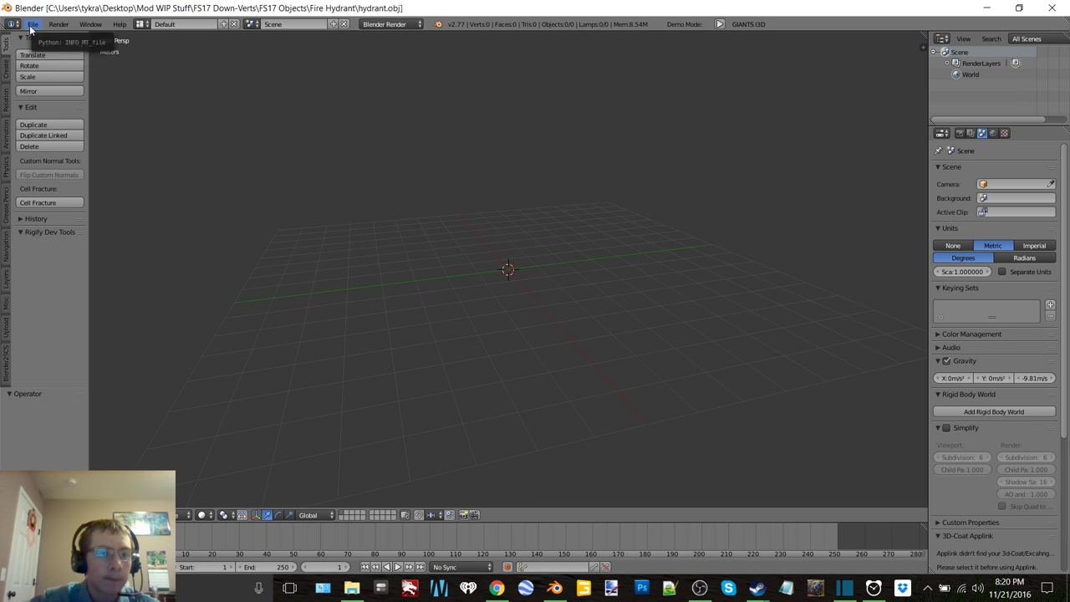
Step: Import hydrant.obj into Blender as a Wavefront OBJ model
click(32, 24)
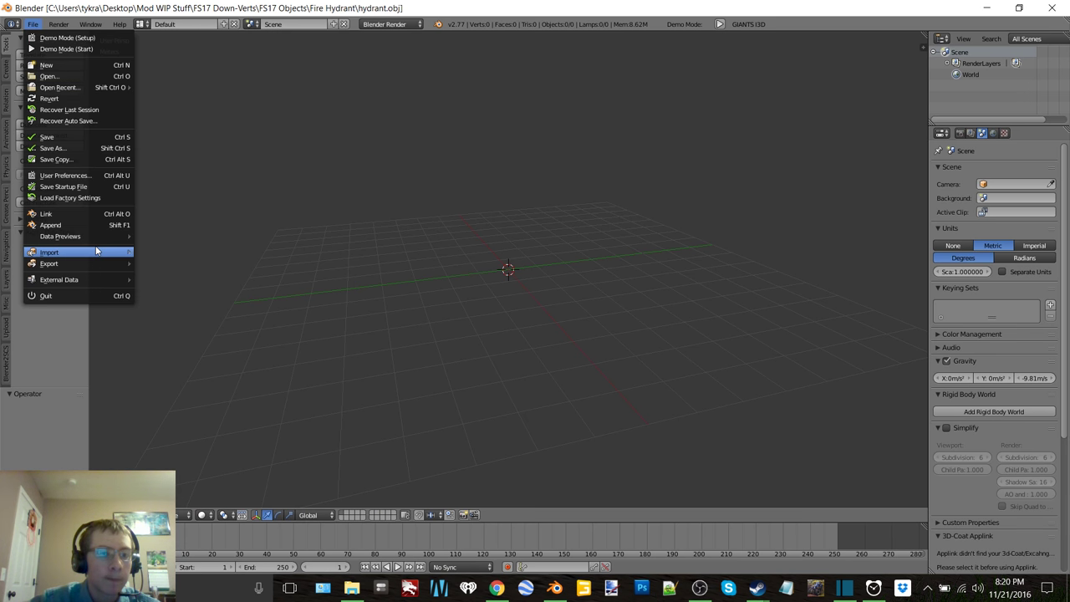
mouse_move(96, 251)
click(213, 309)
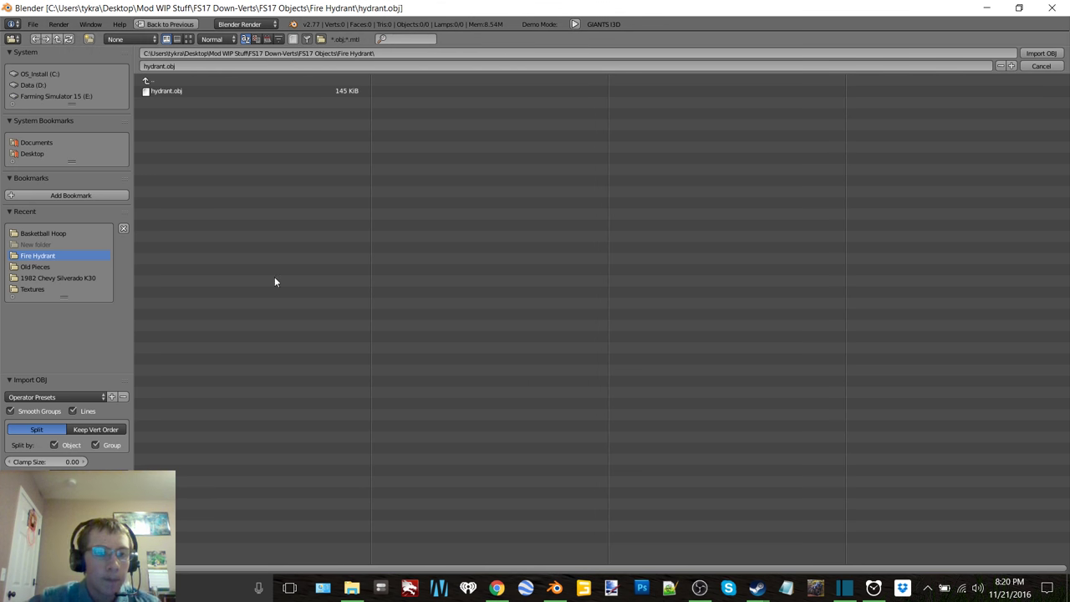
double_click(180, 92)
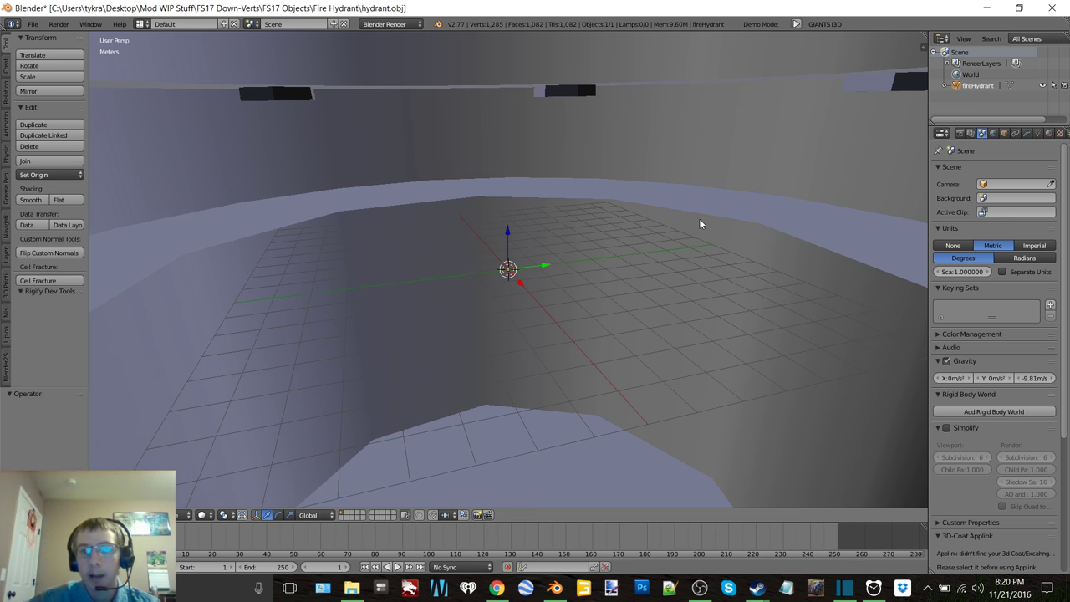
Step: Set the hydrant's scale to 0.01 on X, Y and Z in the N panel
key(n)
click(868, 169)
text(0.01)
key(Return)
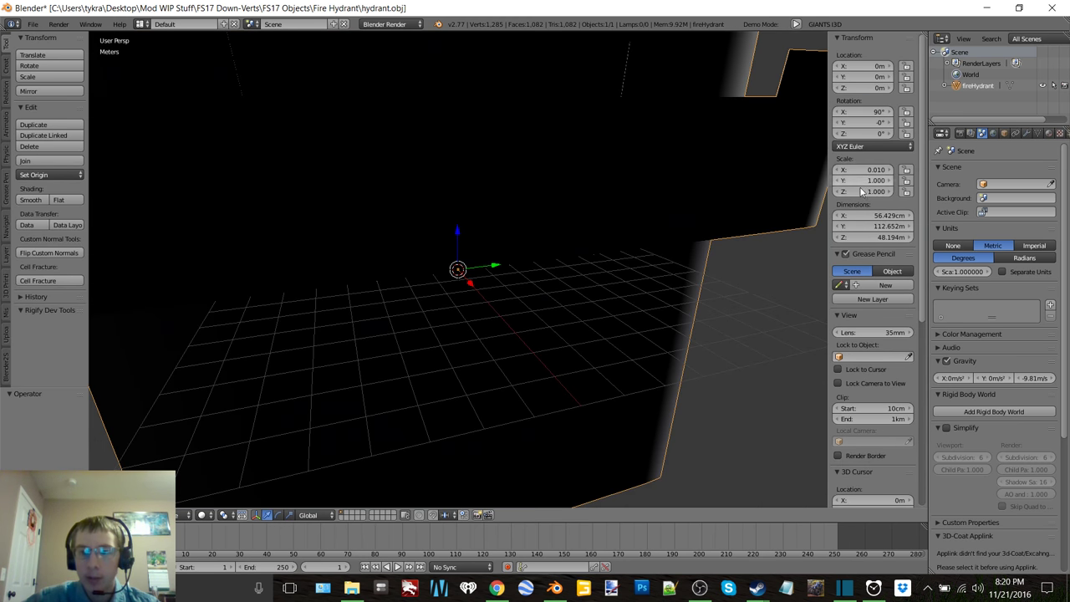
click(863, 191)
text(0.01)
key(Return)
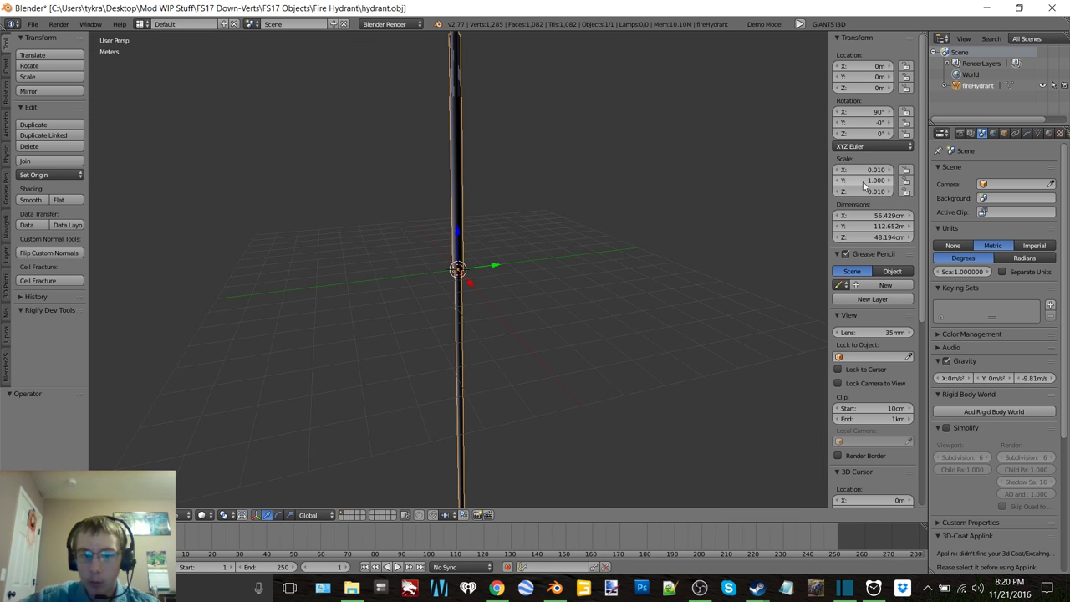
click(861, 180)
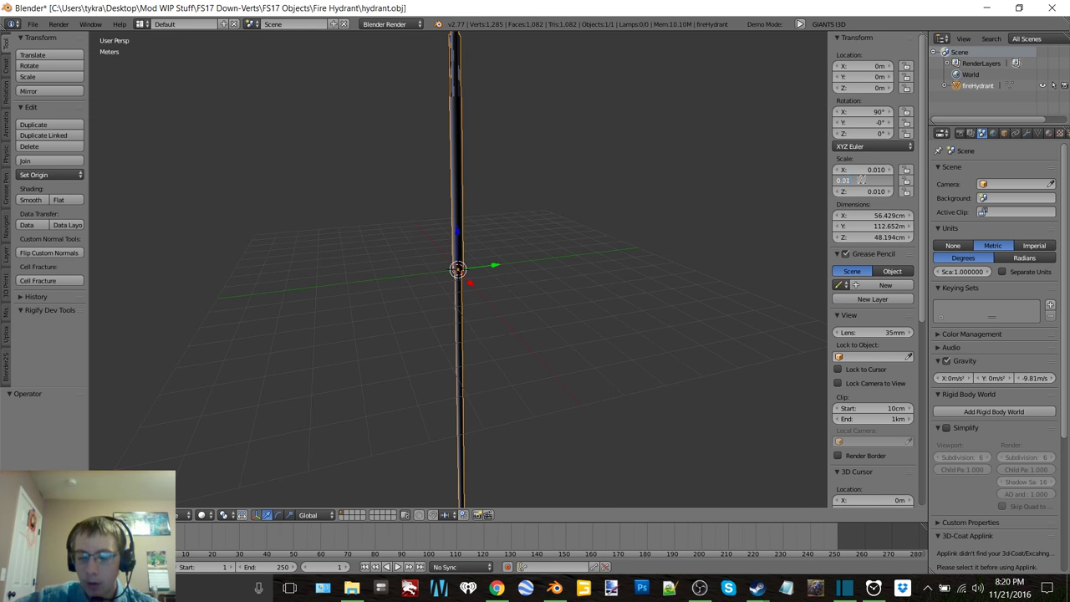
text(0.01)
key(Return)
scroll(553, 268, up, 8)
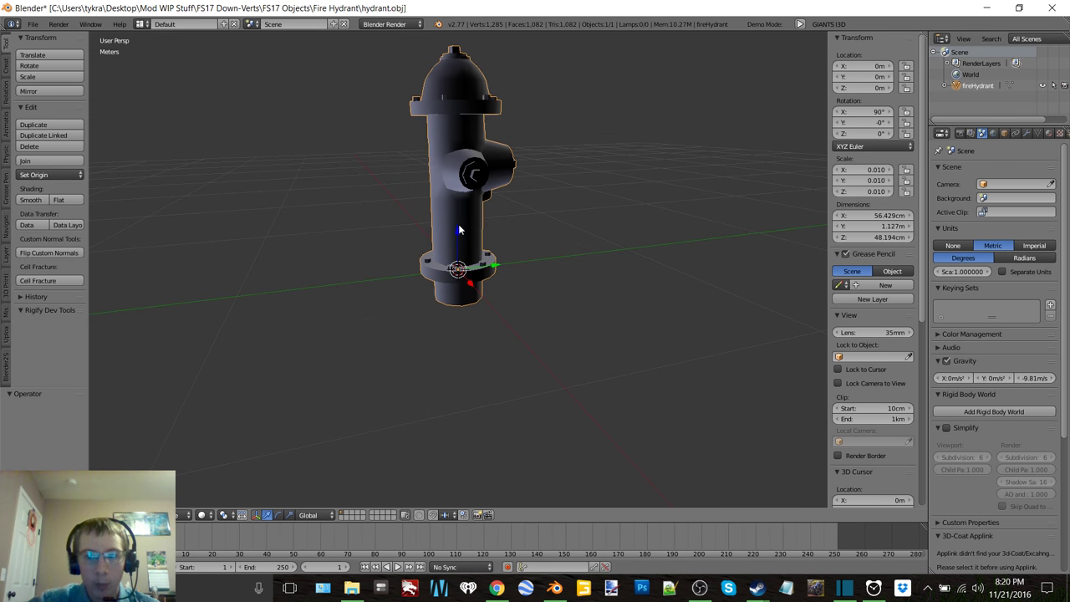
Step: In Edit Mode, select all vertices and set the median X, Y and Z to 0
key(Tab)
click(570, 226)
key(a)
key(a)
click(881, 67)
text(0)
key(Return)
click(864, 76)
text(0)
key(Return)
click(867, 86)
text(0)
key(Return)
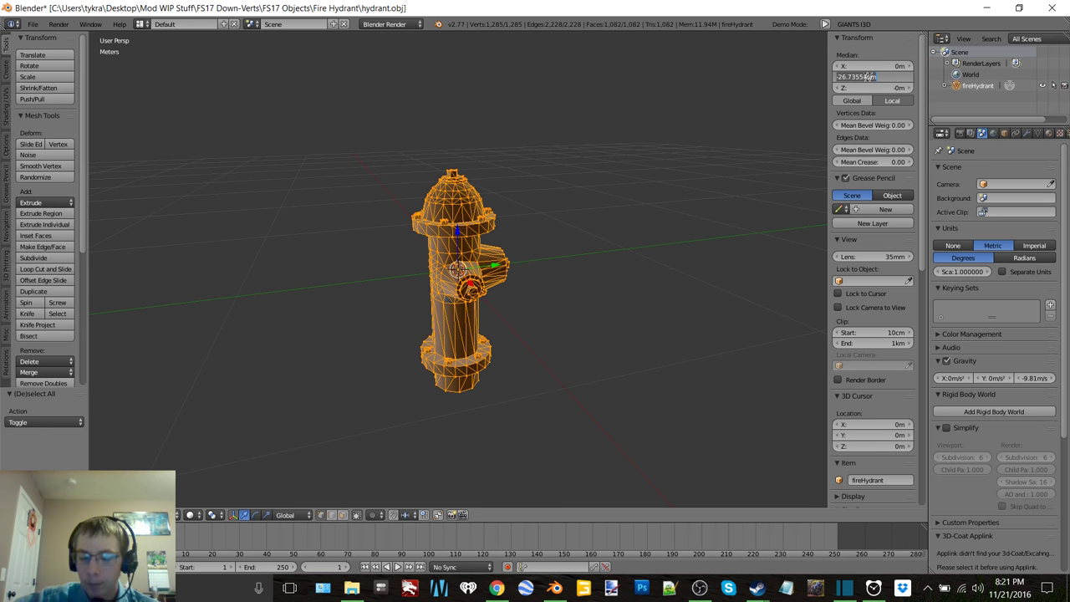
Step: Re-enter a median Y of 0 and leave Edit Mode
click(869, 77)
text(0)
key(Return)
click(870, 78)
text(0)
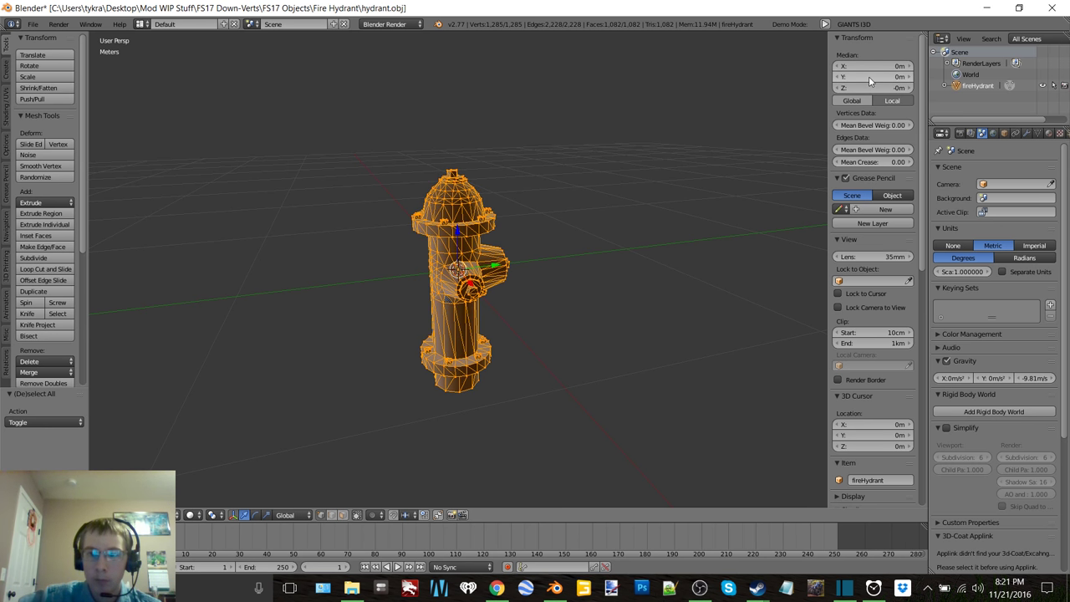
key(Tab)
Step: Return to Object Mode and create a new material for the hydrant
click(532, 233)
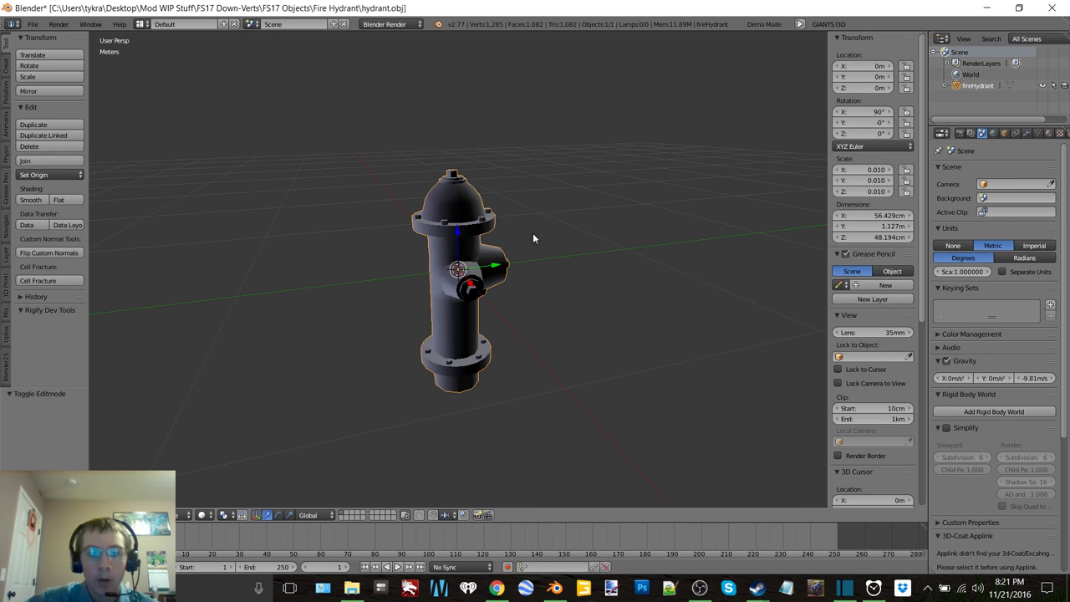
click(1049, 133)
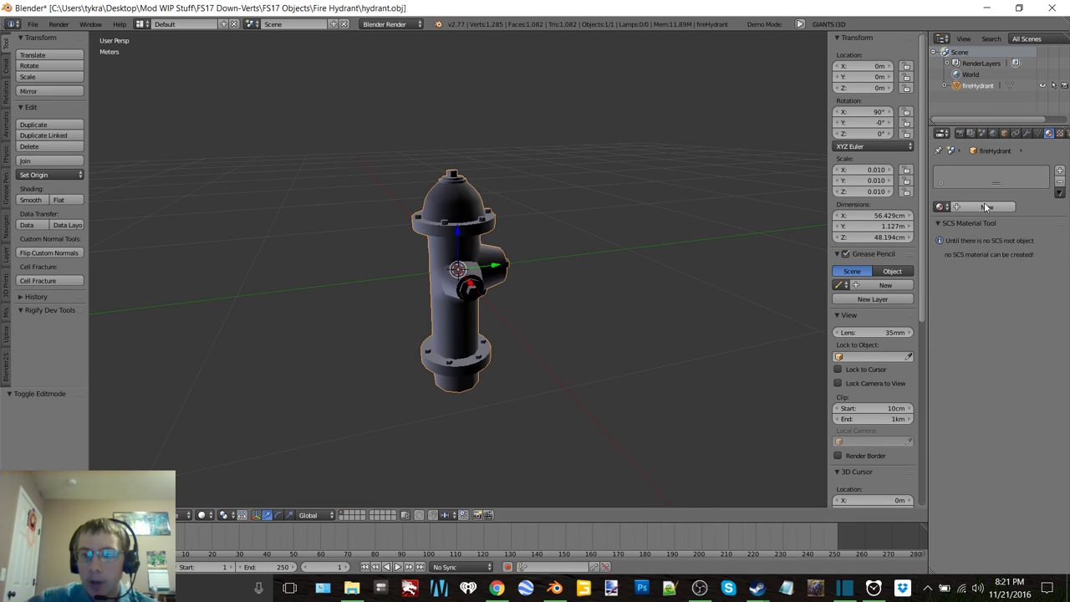
click(986, 206)
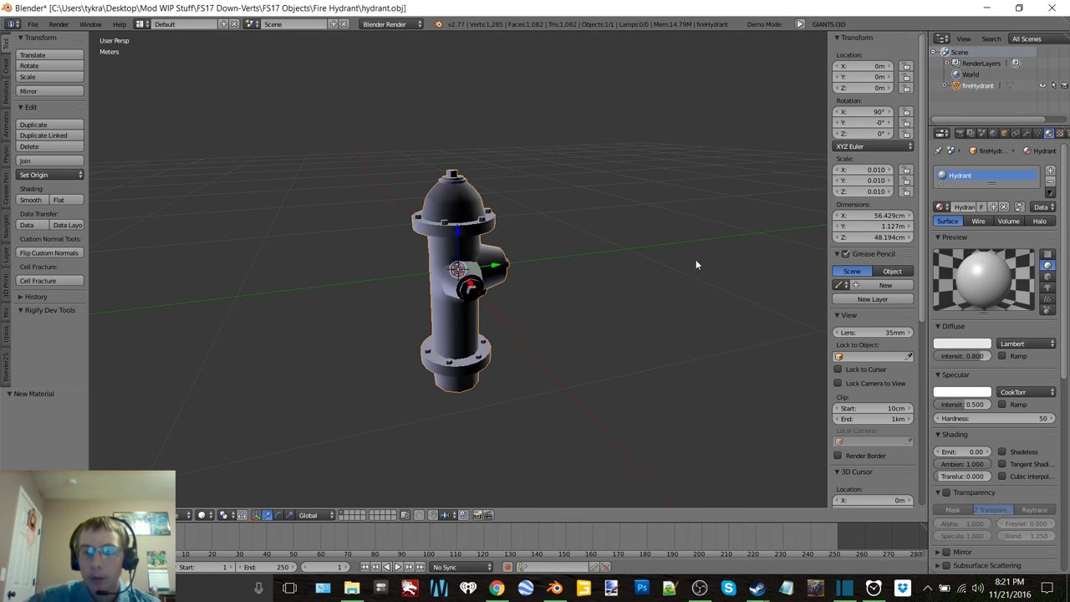
Step: Split the 3D view and turn the right half into the UV/Image Editor
middle_drag(677, 260, 539, 247)
key(n)
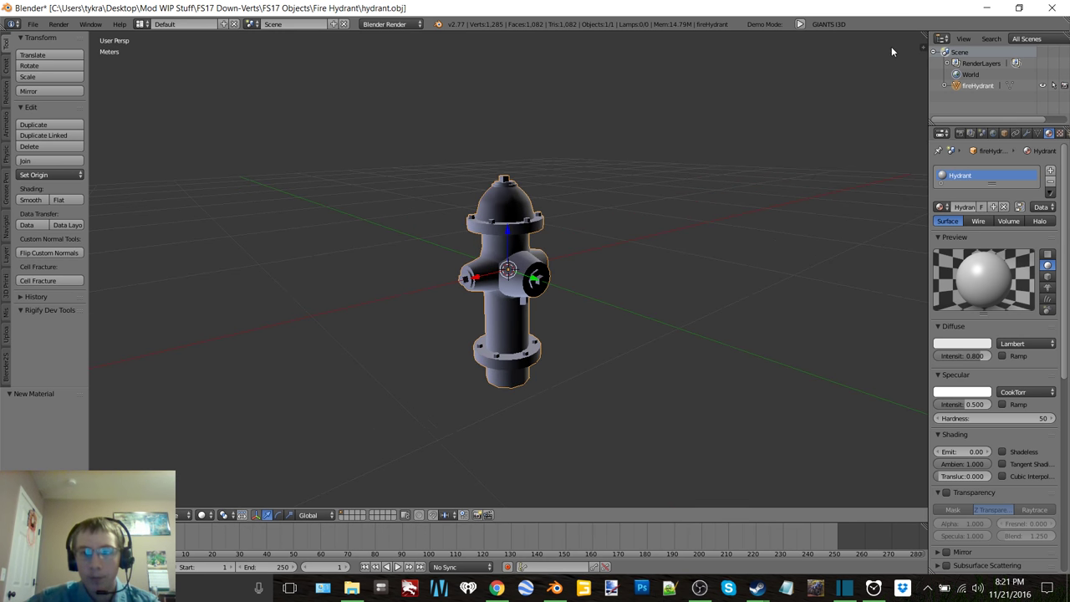
drag(923, 33, 493, 80)
click(504, 514)
click(570, 426)
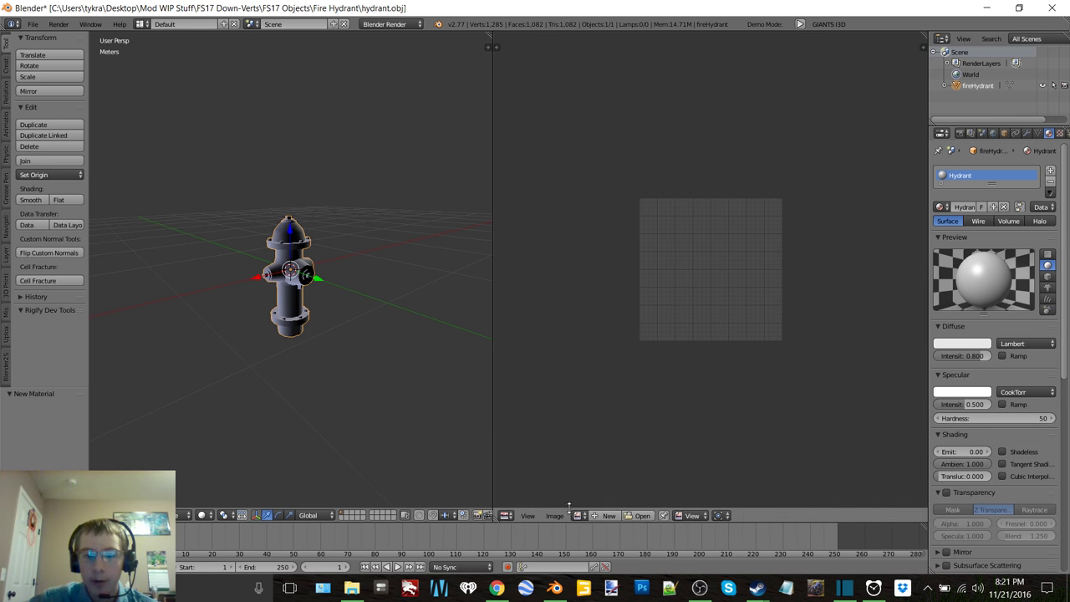
Step: In Edit Mode, load fireHydrant_diffuse.dds over the UV layout, then return to Object Mode
key(Tab)
click(386, 285)
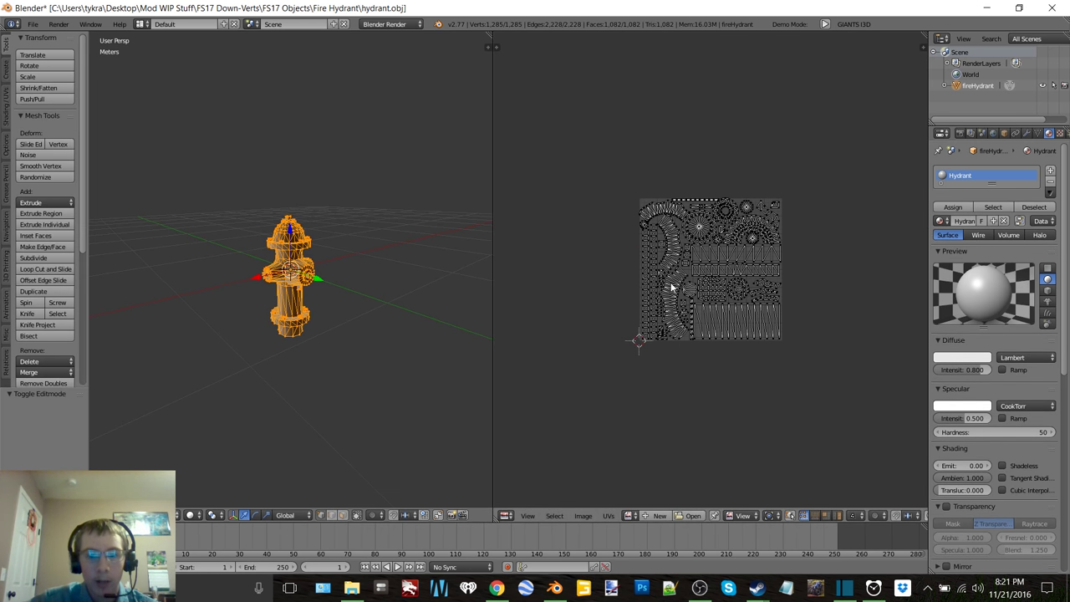
scroll(682, 285, up, 4)
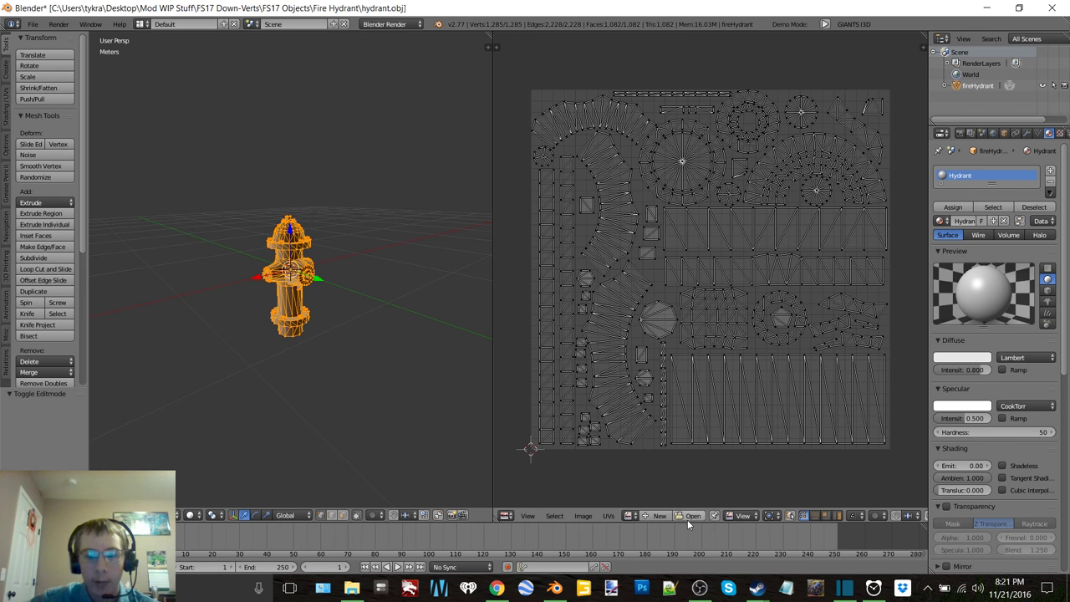
click(690, 516)
click(179, 92)
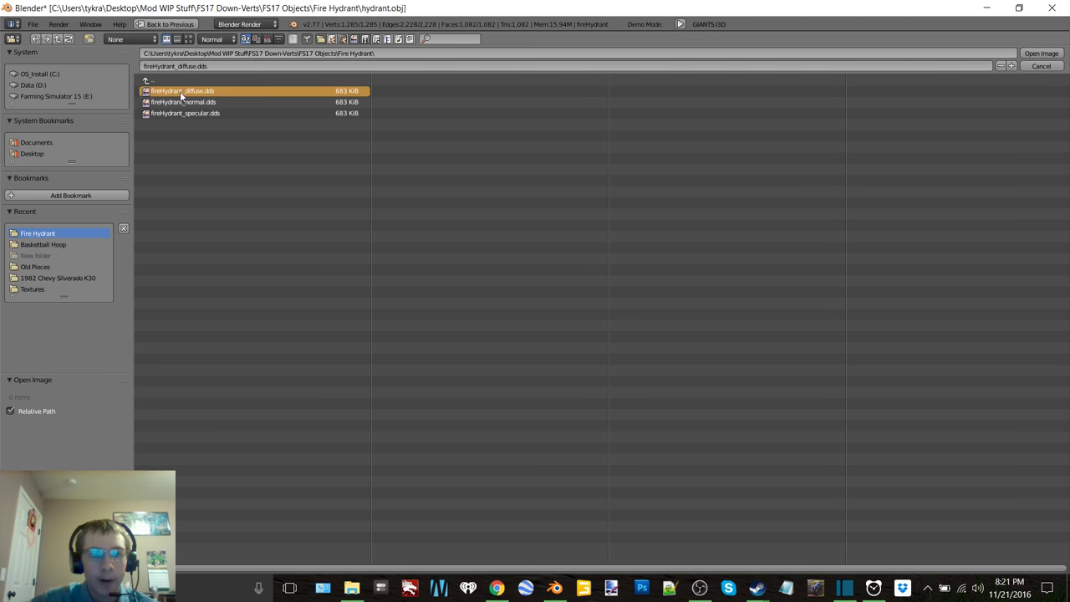
double_click(180, 91)
key(a)
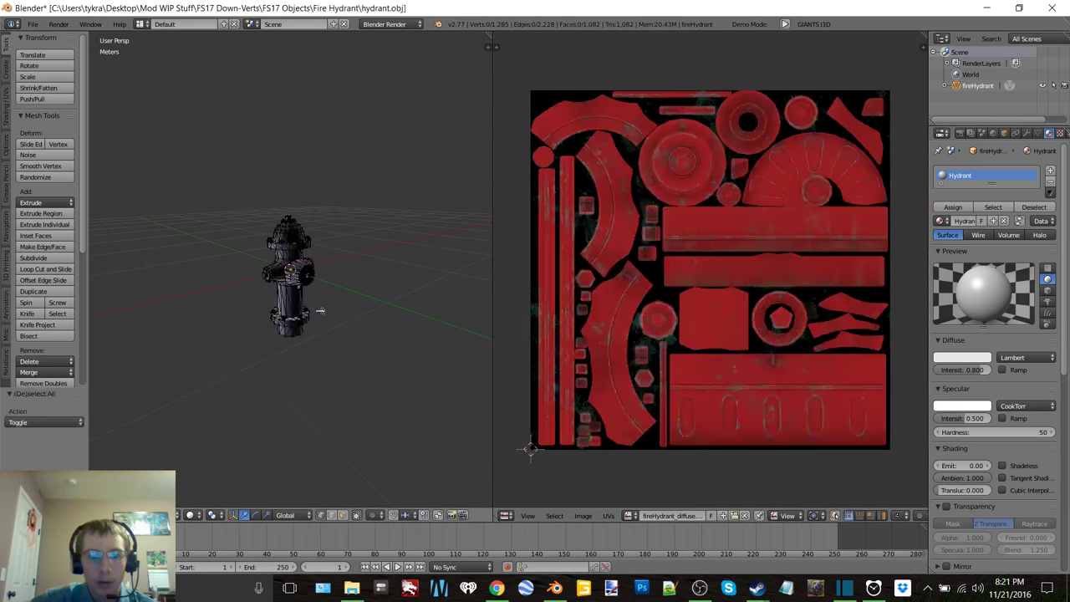
scroll(320, 310, up, 4)
key(a)
key(Tab)
Step: Preview the hydrant in material, textured and rendered shading
click(208, 513)
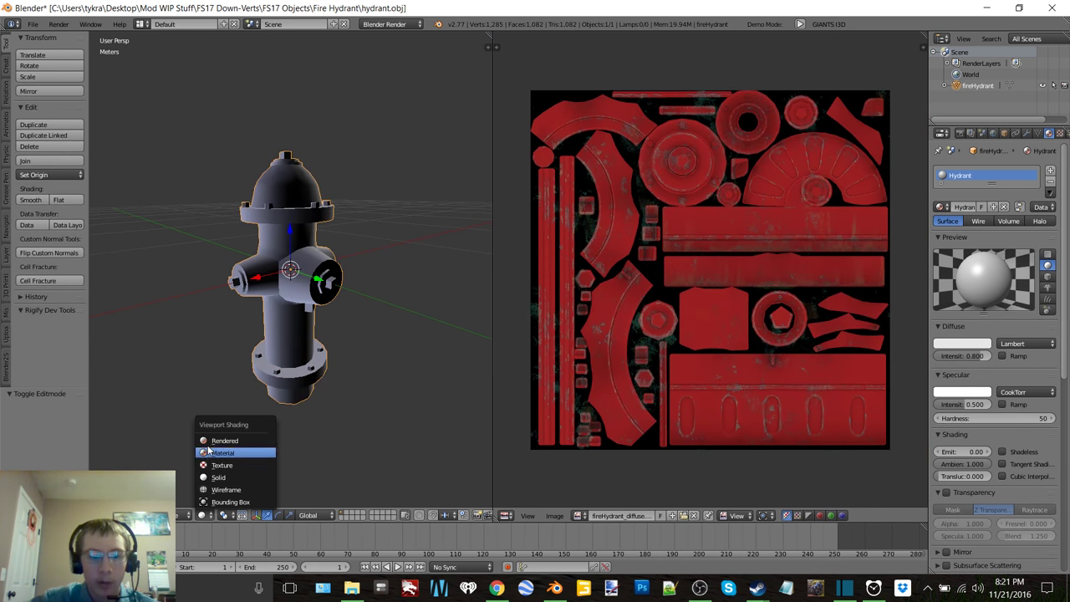
click(210, 456)
click(202, 515)
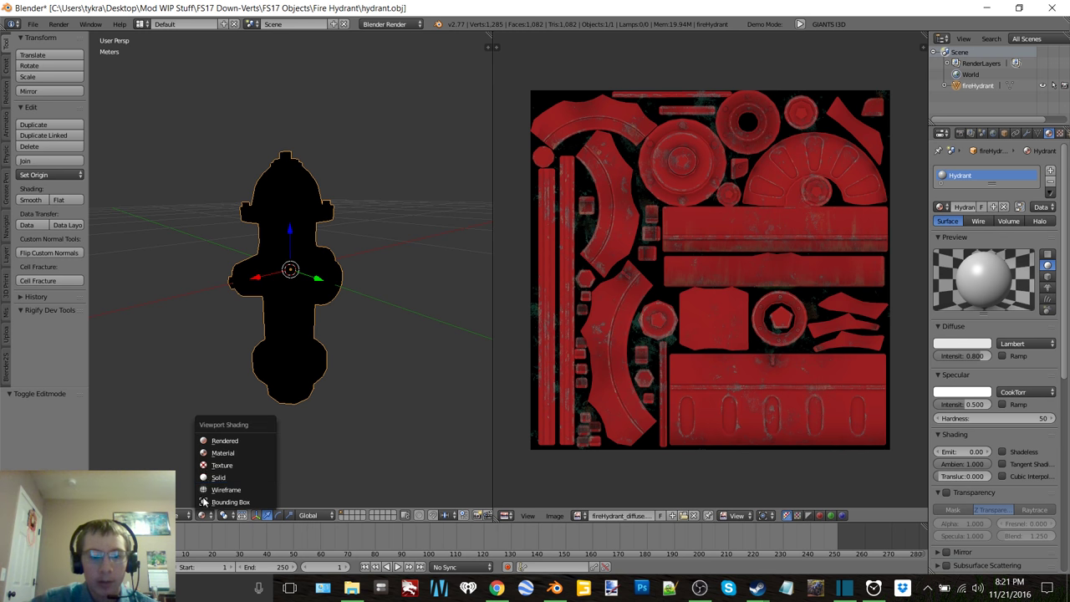
click(209, 464)
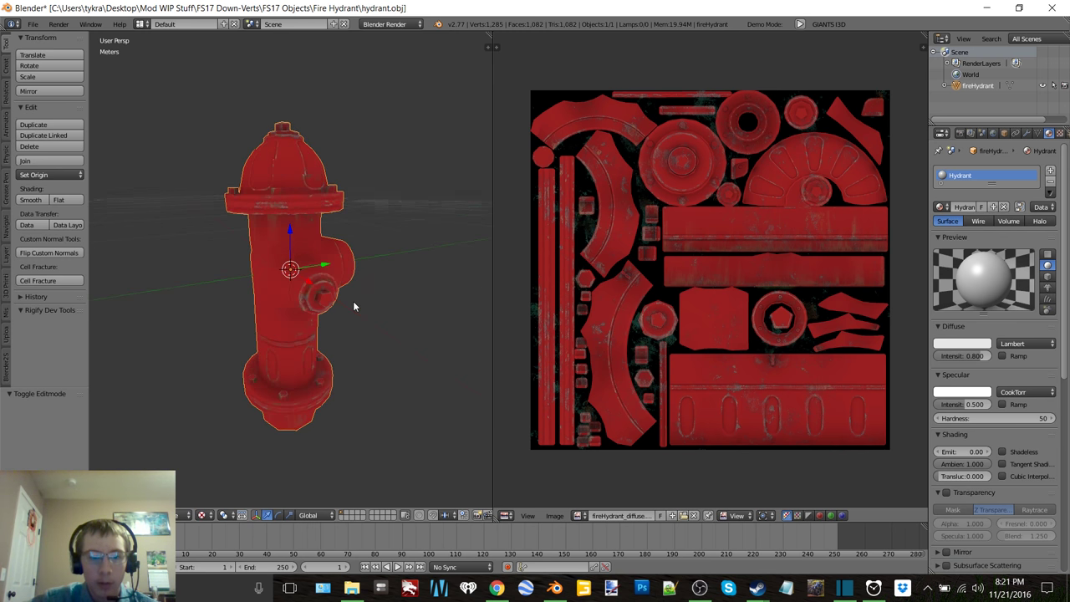
key(z)
click(351, 282)
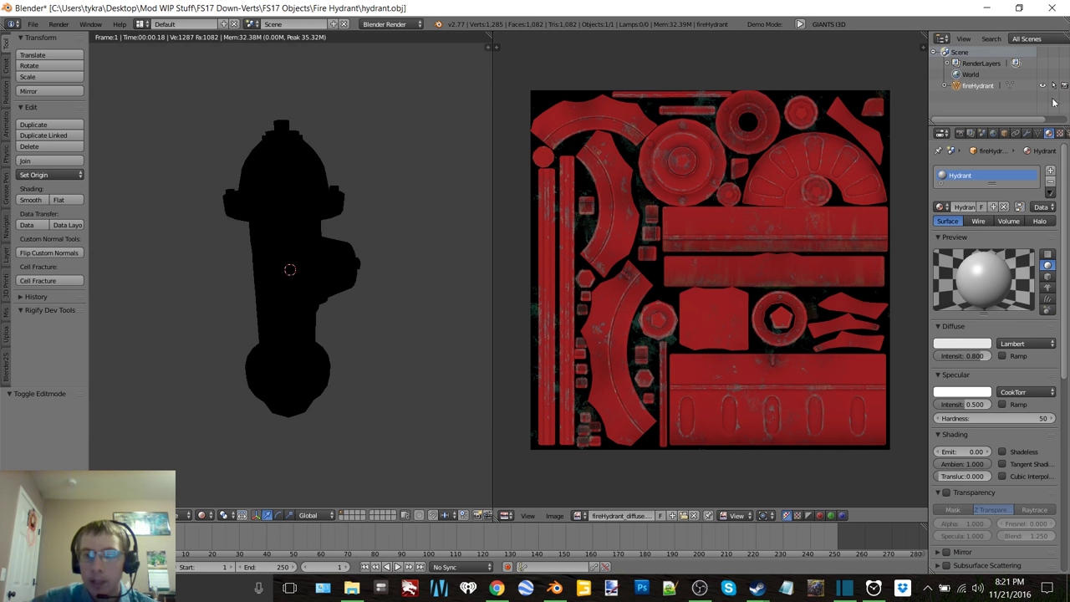
Step: Enable environment lighting and ambient occlusion in World settings, then return to solid shading
click(992, 134)
click(946, 382)
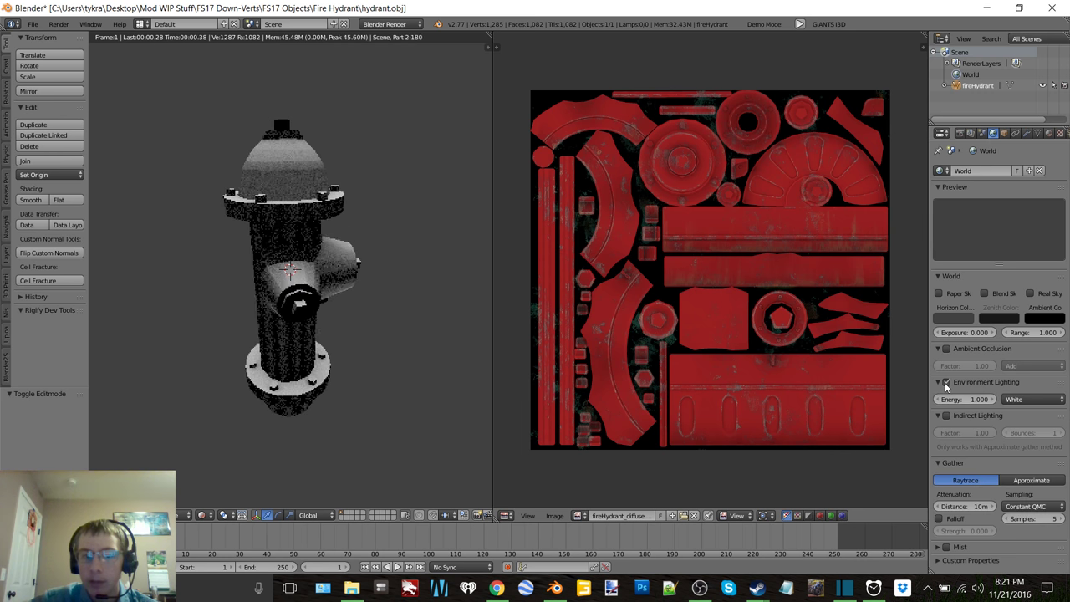
click(947, 348)
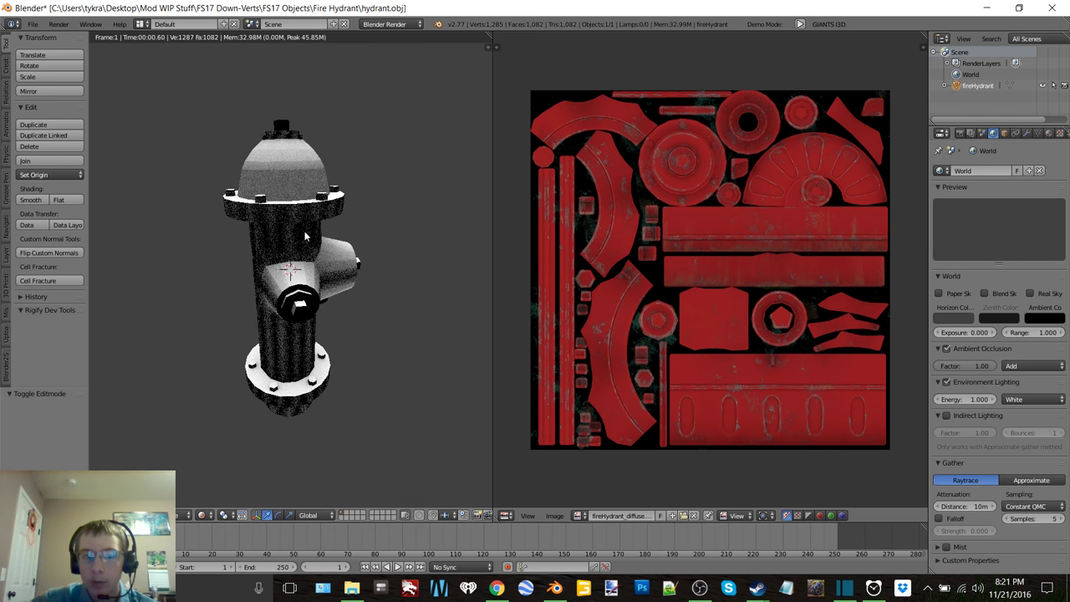
scroll(338, 276, up, 3)
scroll(338, 276, down, 3)
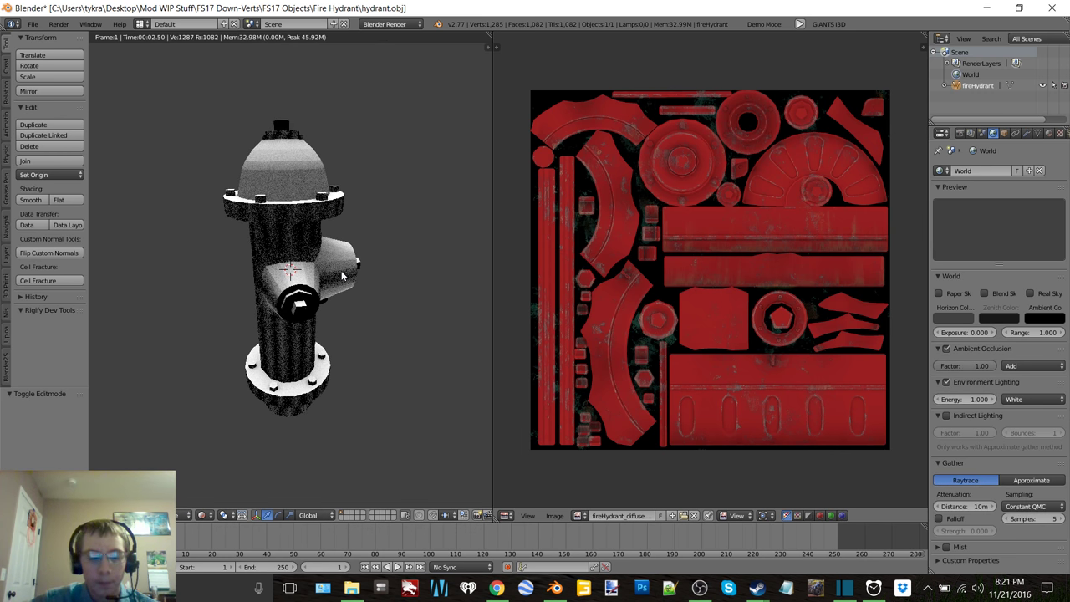
key(z)
click(342, 341)
scroll(342, 340, down, 1)
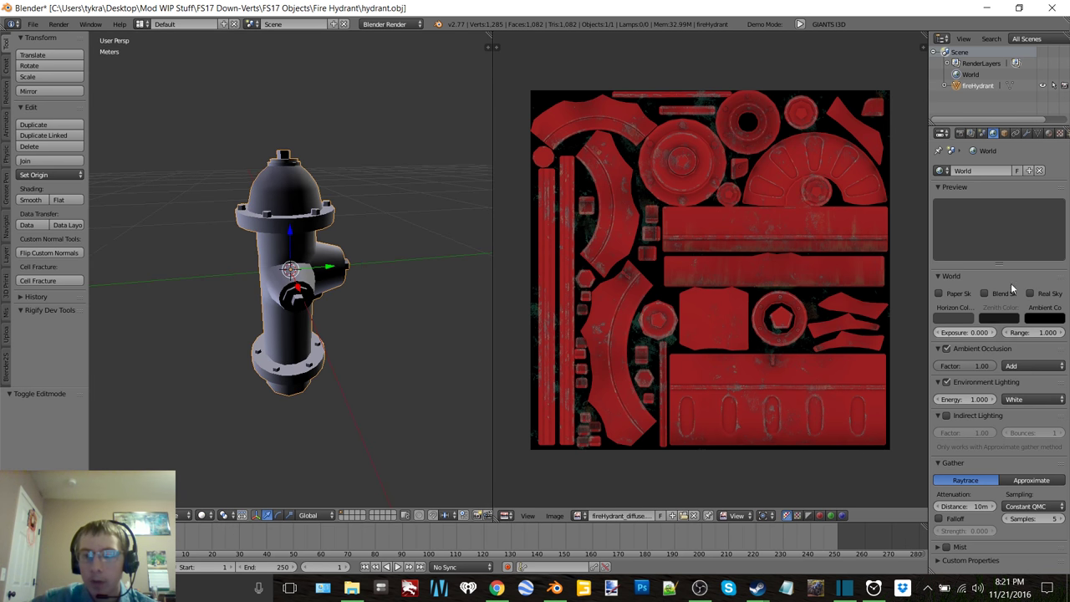
Step: Add an image texture to the hydrant's material using fireHydrant_diffuse.dds
click(1050, 134)
click(1060, 134)
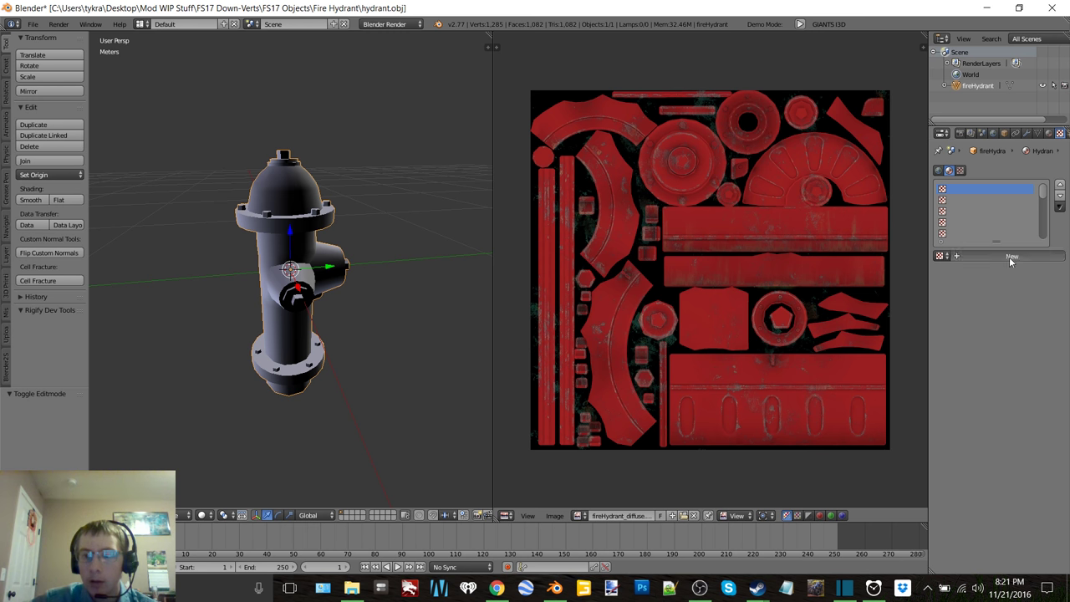
click(1003, 259)
click(1031, 435)
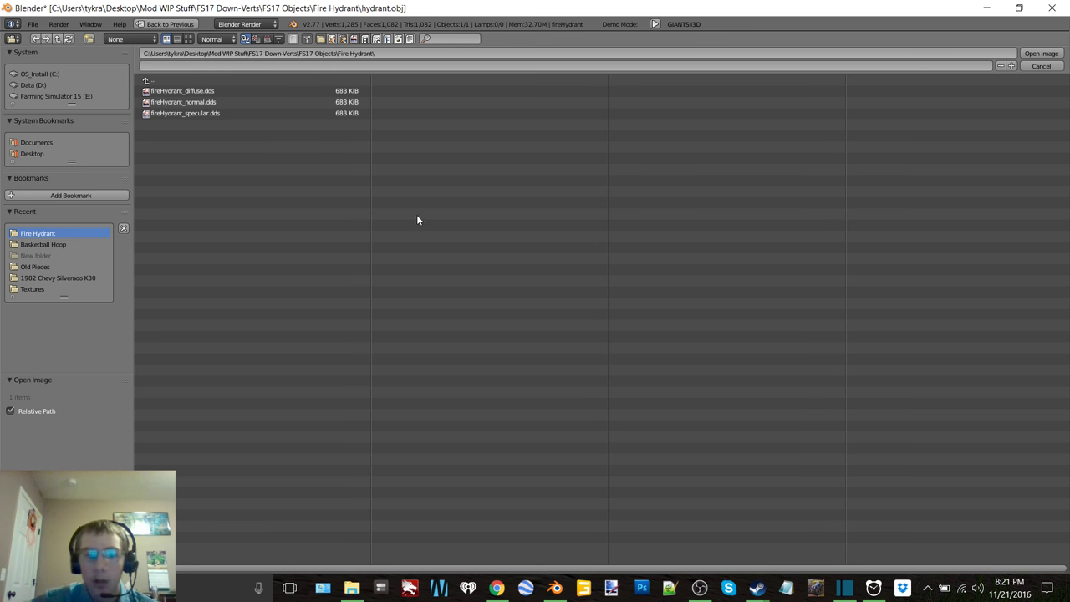
double_click(210, 94)
scroll(1003, 335, down, 2)
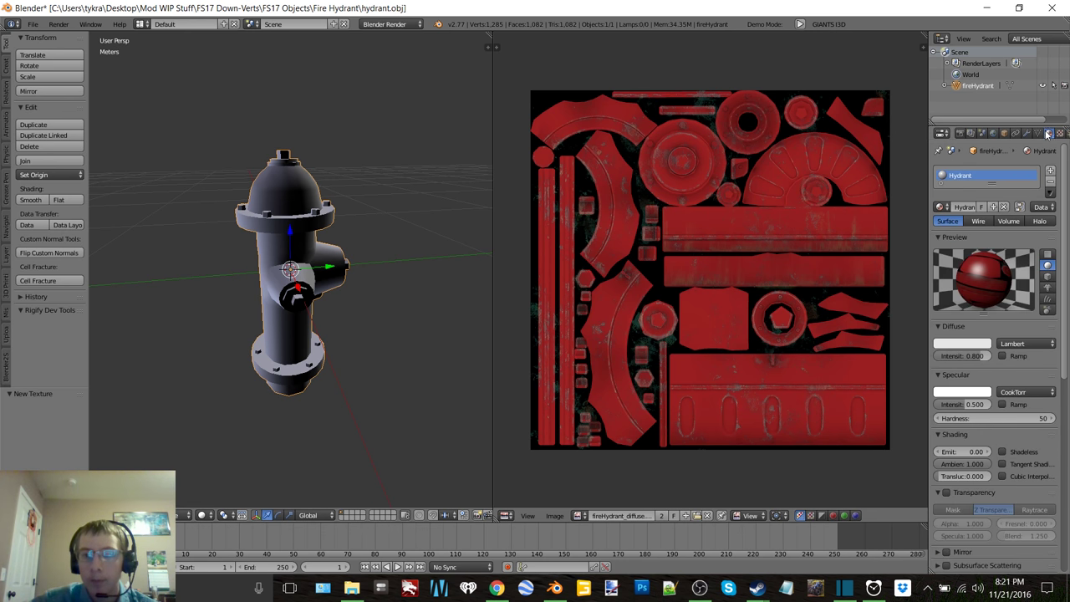
scroll(992, 388, down, 4)
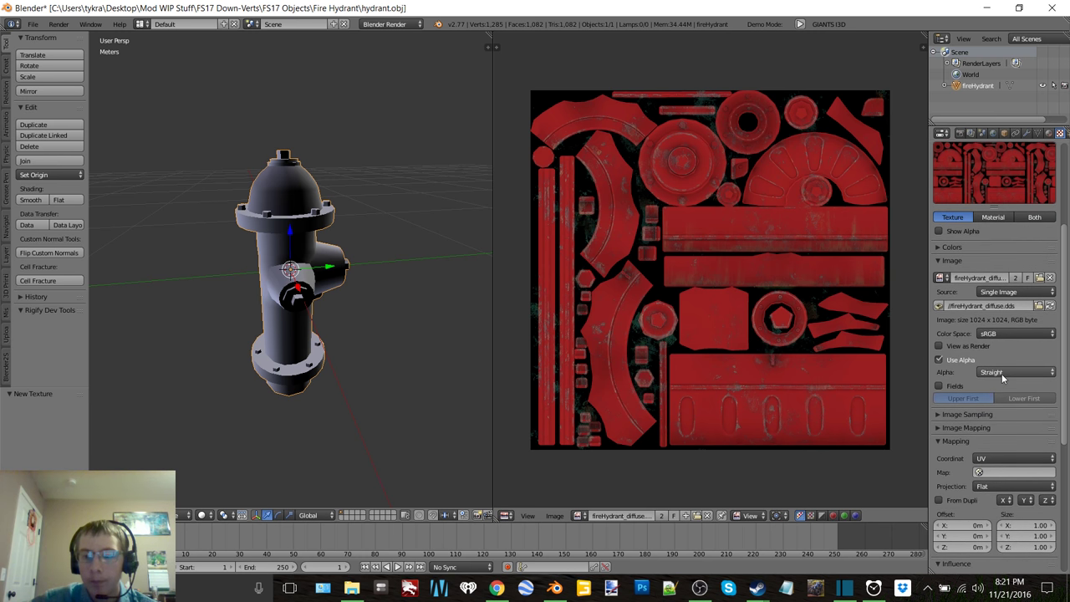
scroll(992, 388, up, 6)
Step: Check the UVs, cycle wireframe, rendered and solid views, then open the File menu
key(Tab)
click(339, 252)
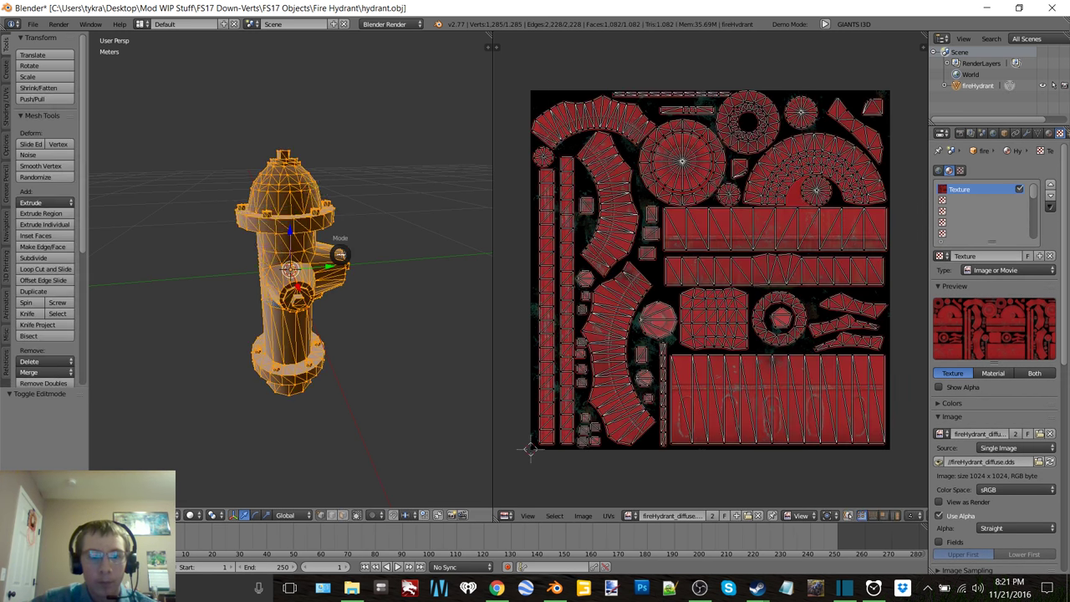
key(Tab)
click(299, 249)
key(z)
click(381, 236)
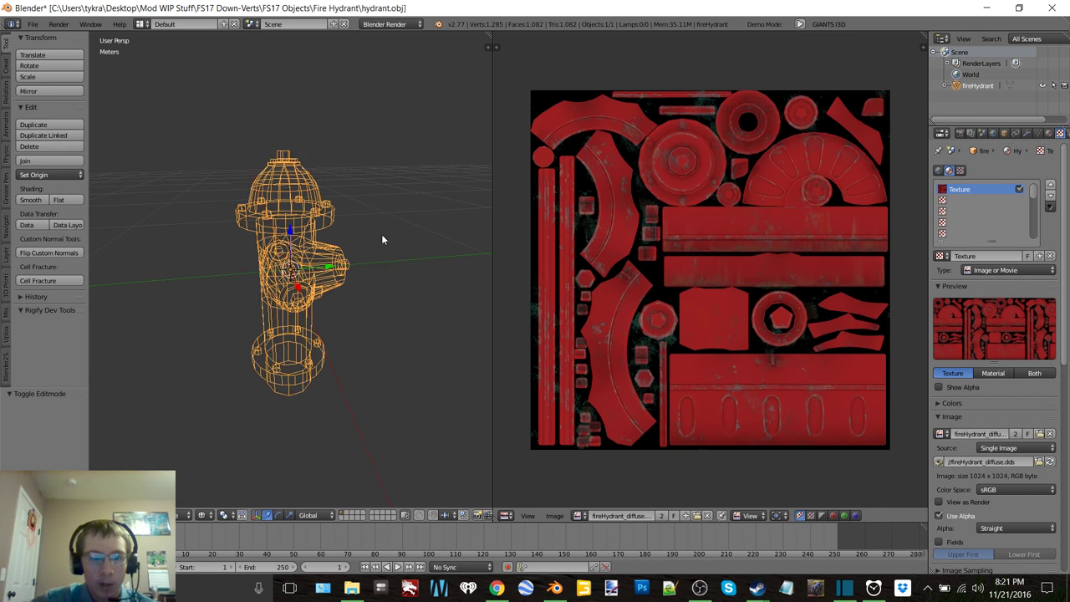
key(z)
click(443, 189)
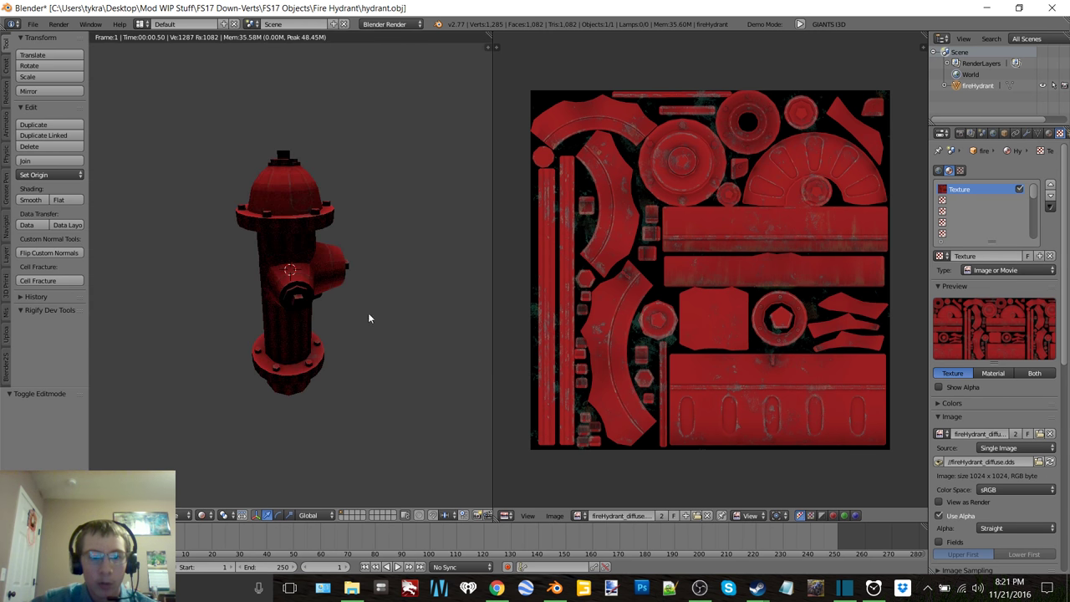
key(z)
click(321, 336)
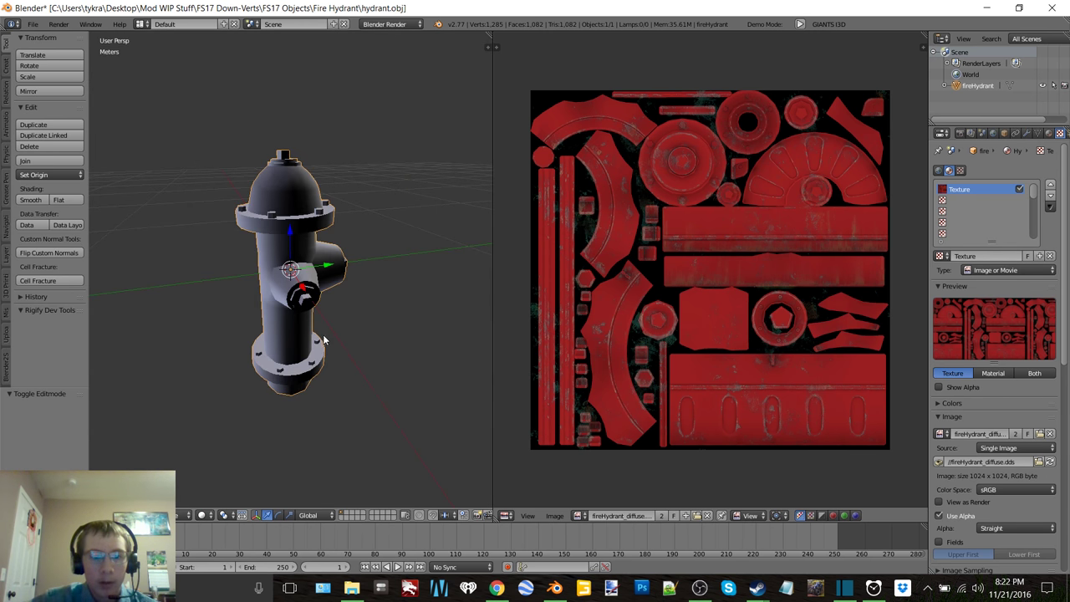
click(33, 25)
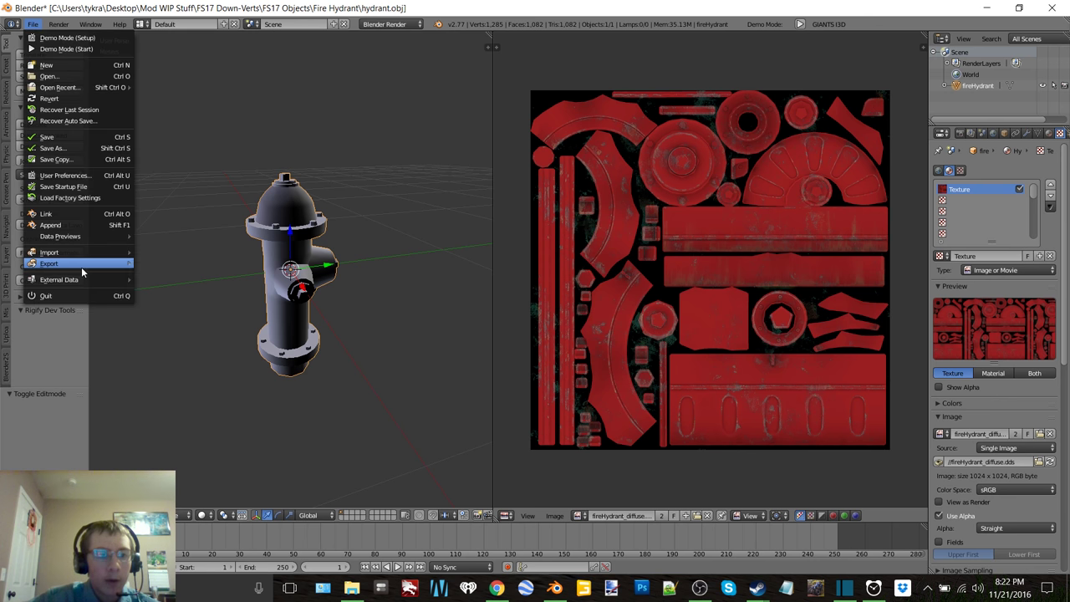
Step: Export the scene via I3D export, renaming hydrant.i3d to firehydrant
mouse_move(81, 265)
click(218, 519)
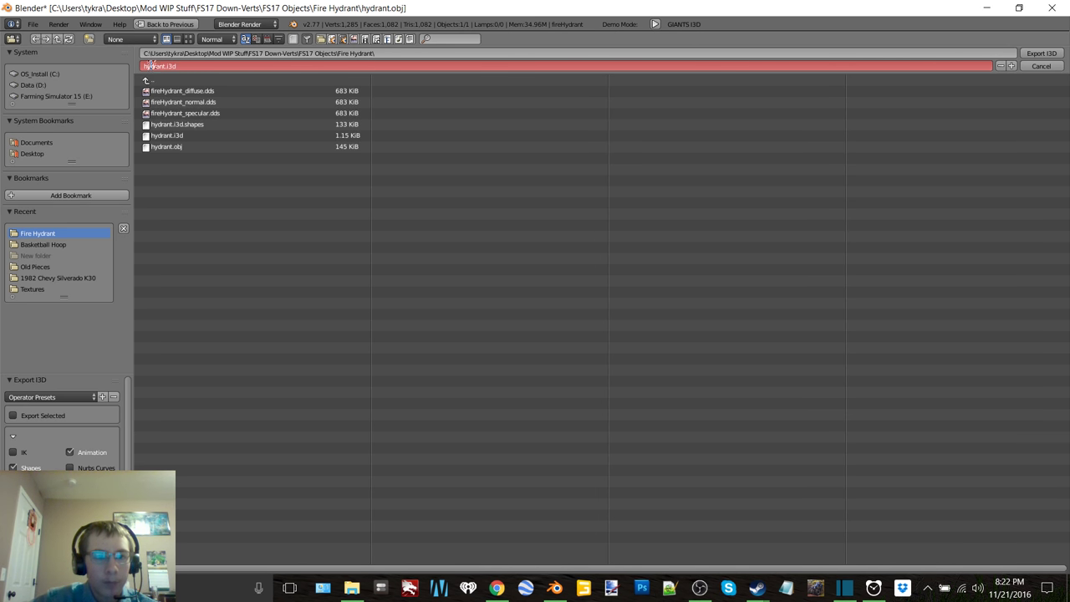
click(283, 135)
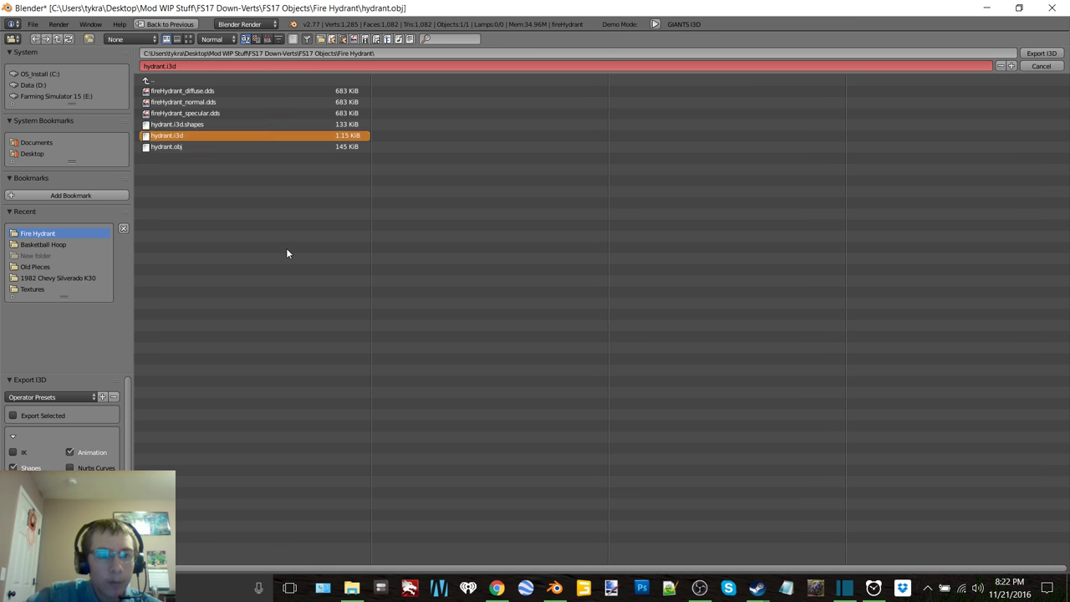
text(fi)
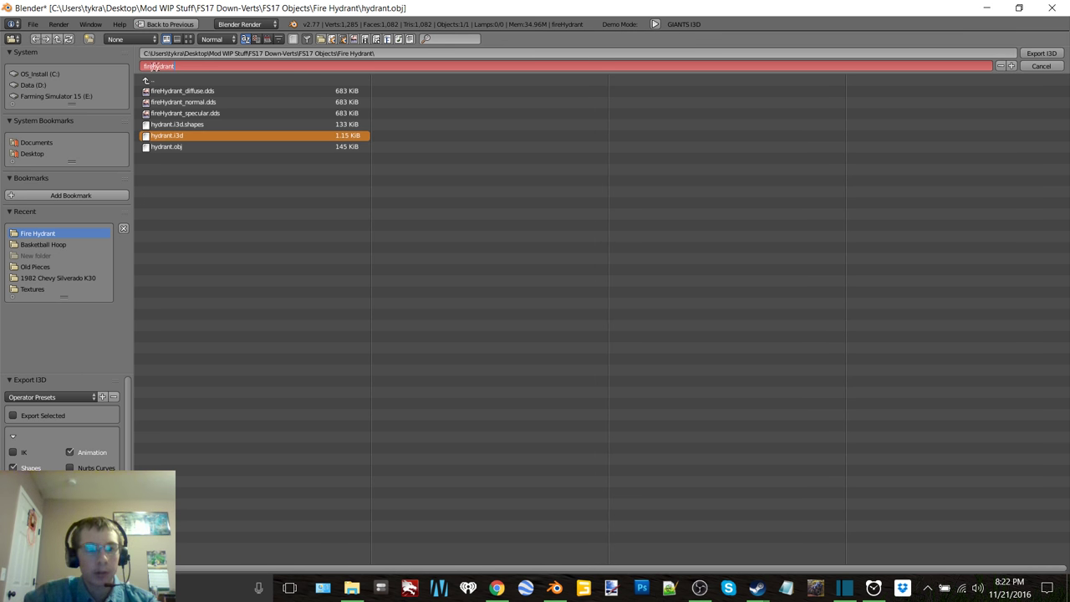
text(rehydrant)
key(Return)
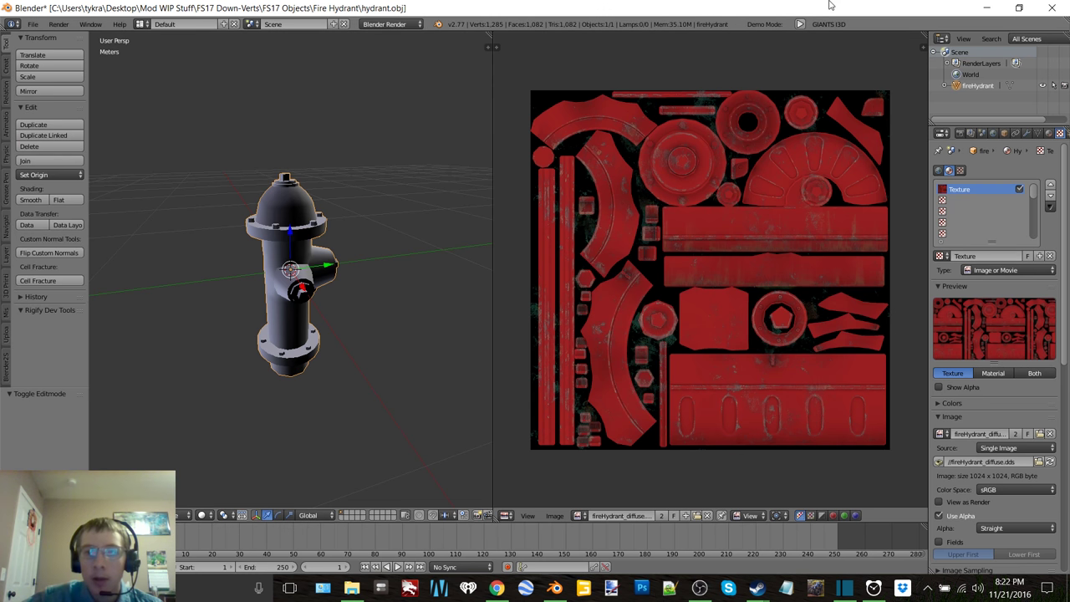
Step: Move the old hydrant and hydrant.i3d files to the desktop and open firehydrant in GIANTS Editor 6.0.5
click(981, 8)
click(482, 290)
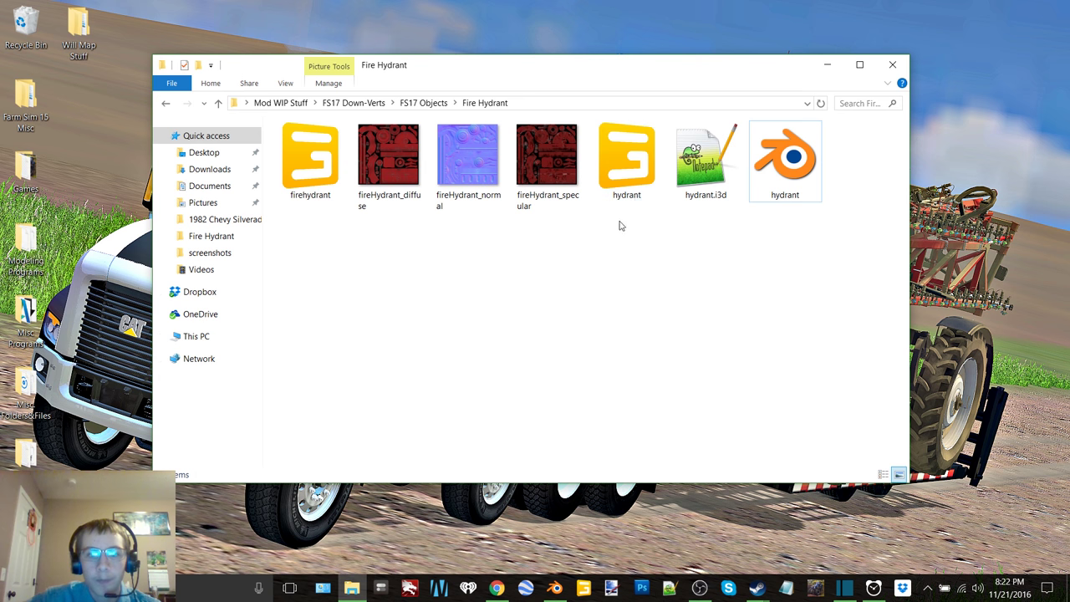
drag(704, 223, 90, 122)
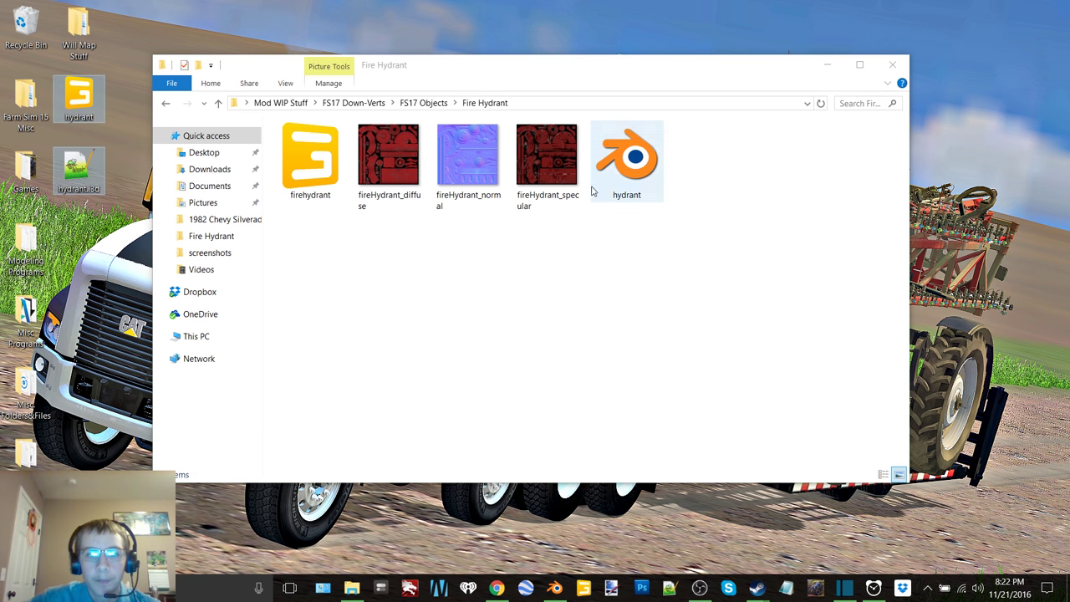
double_click(303, 147)
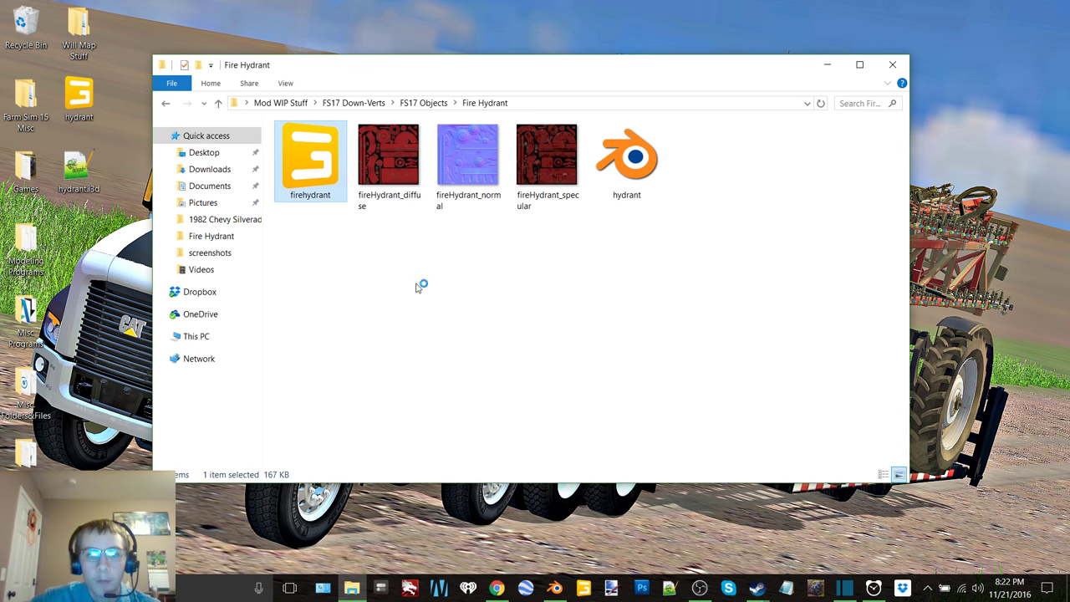
double_click(535, 281)
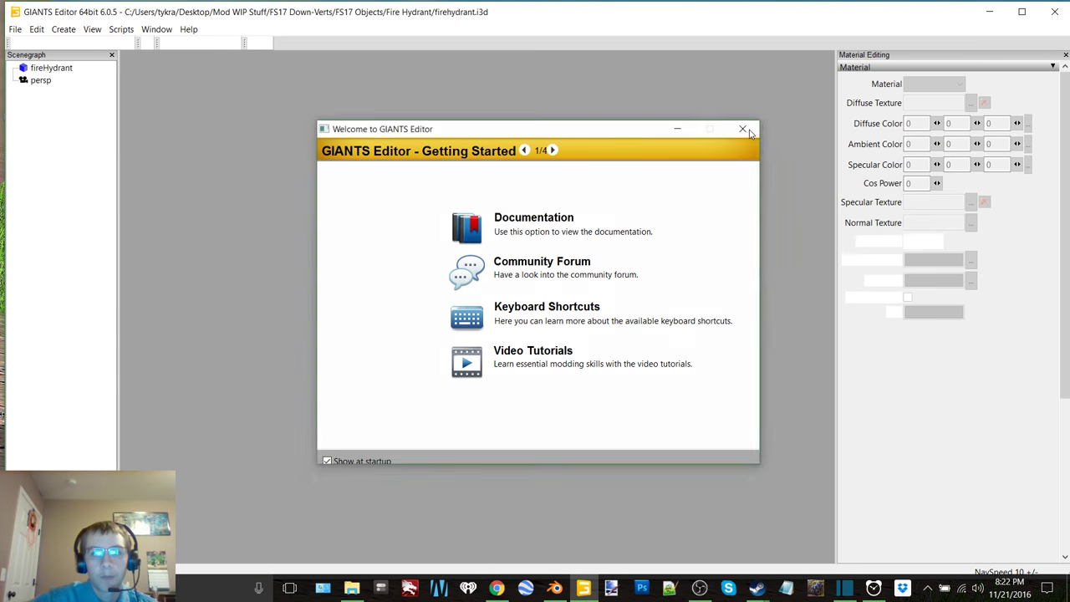
Step: Dismiss the welcome screen, zoom in on the hydrant and select fireHydrant in the Scenegraph
click(742, 130)
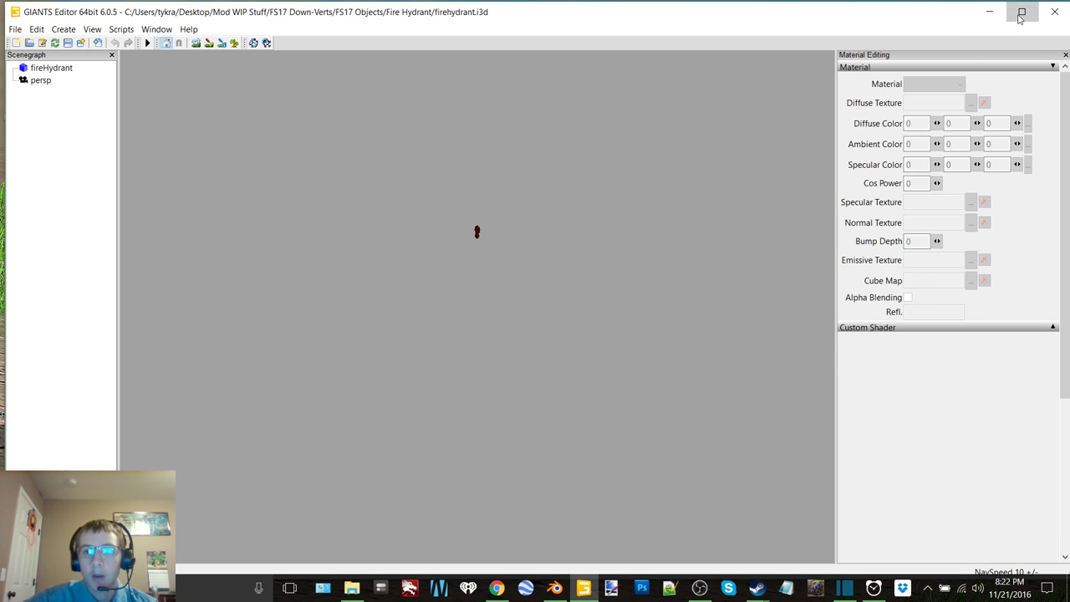
scroll(434, 220, up, 5)
middle_drag(397, 200, 818, 174)
scroll(443, 245, up, 5)
click(58, 63)
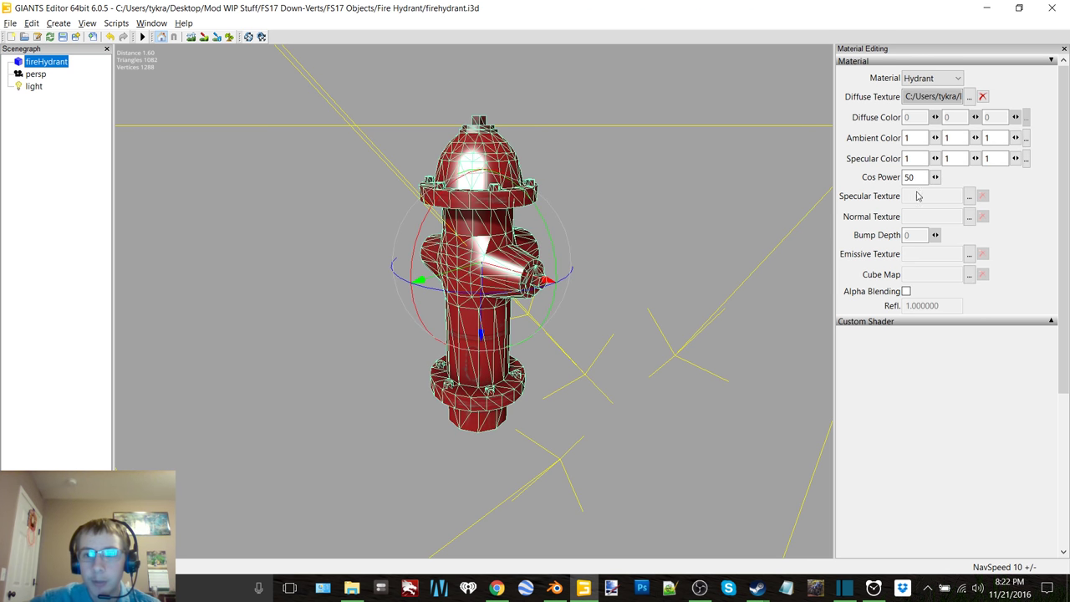
Step: Assign fireHydrant_specular as the material's specular map and inspect the result
click(969, 197)
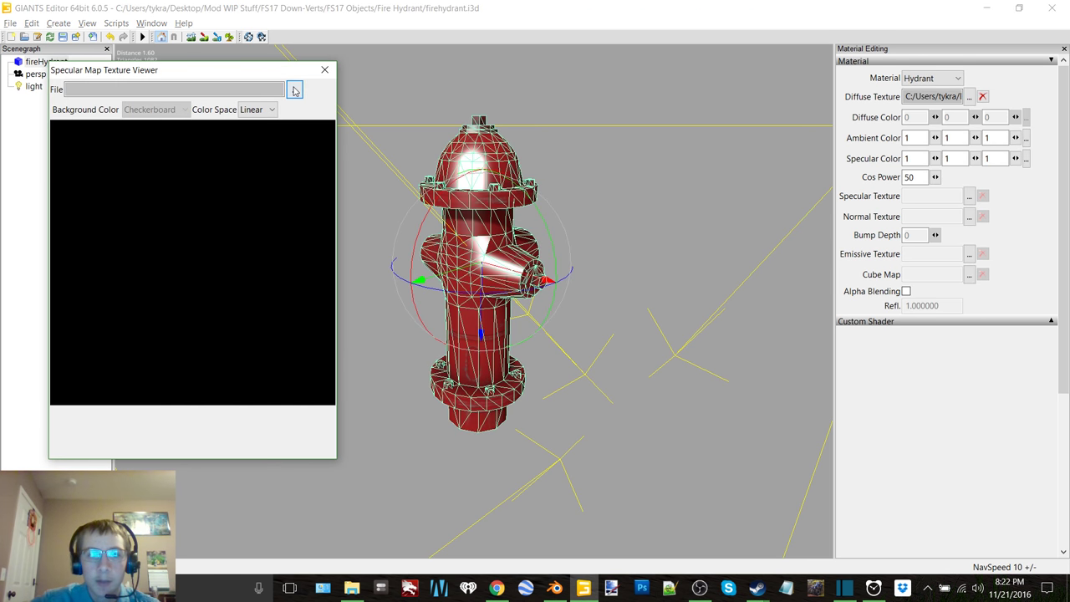
click(294, 90)
double_click(370, 189)
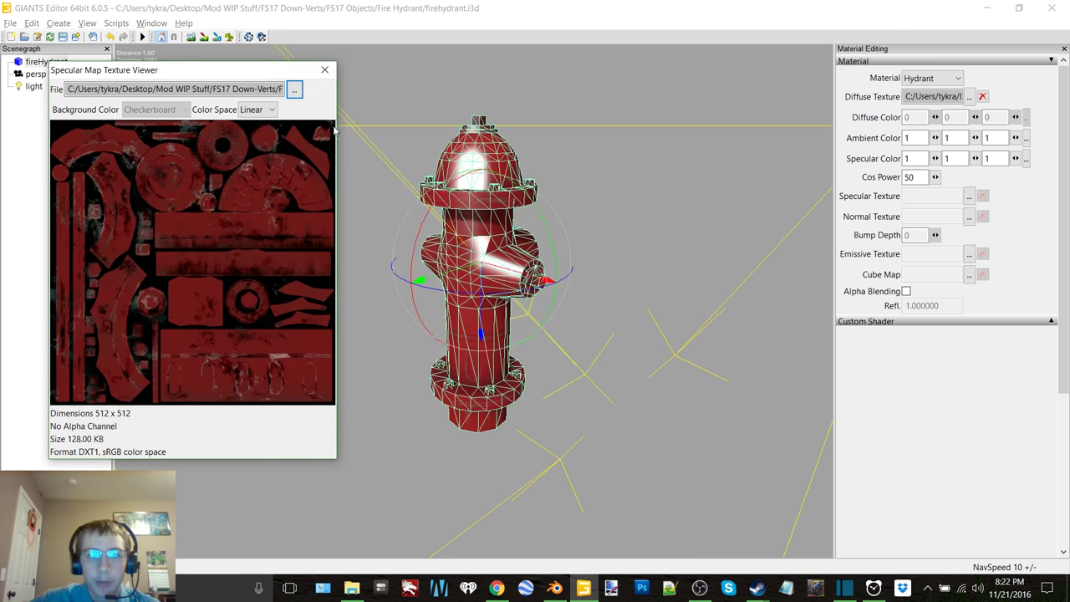
click(325, 71)
click(580, 275)
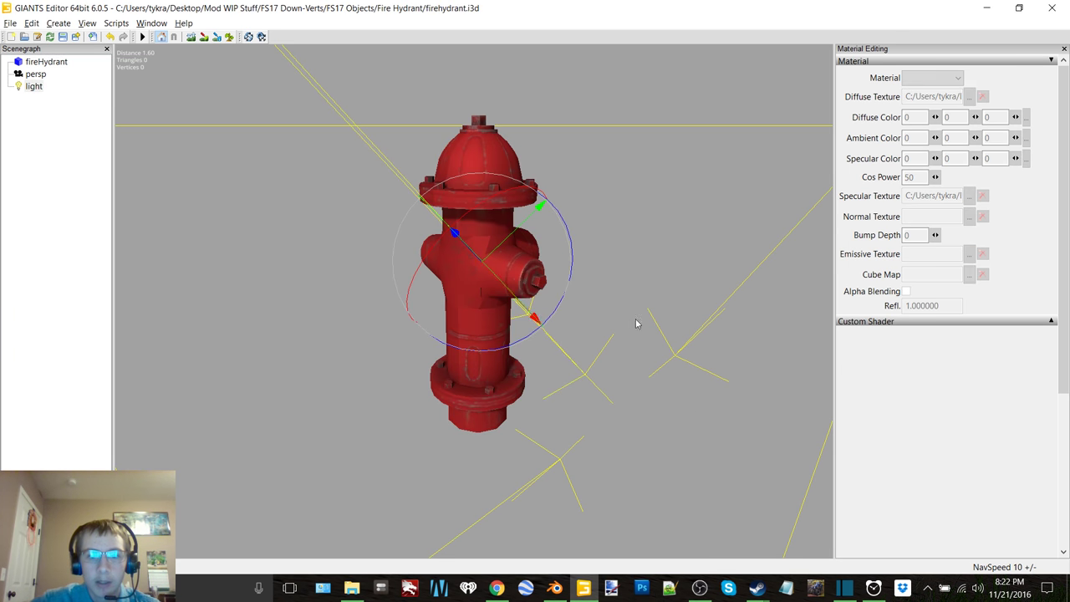
alt+drag(580, 275, 487, 291)
scroll(489, 292, up, 2)
scroll(490, 292, down, 4)
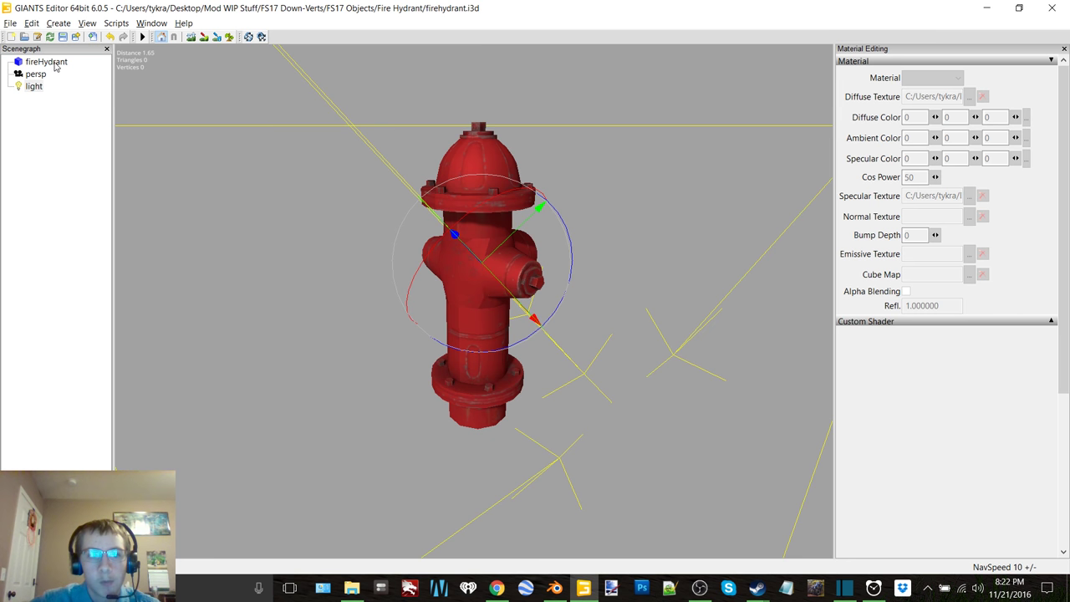
Step: Assign fireHydrant_normal as the normal map and orbit to view the bumped surface
click(46, 62)
click(968, 218)
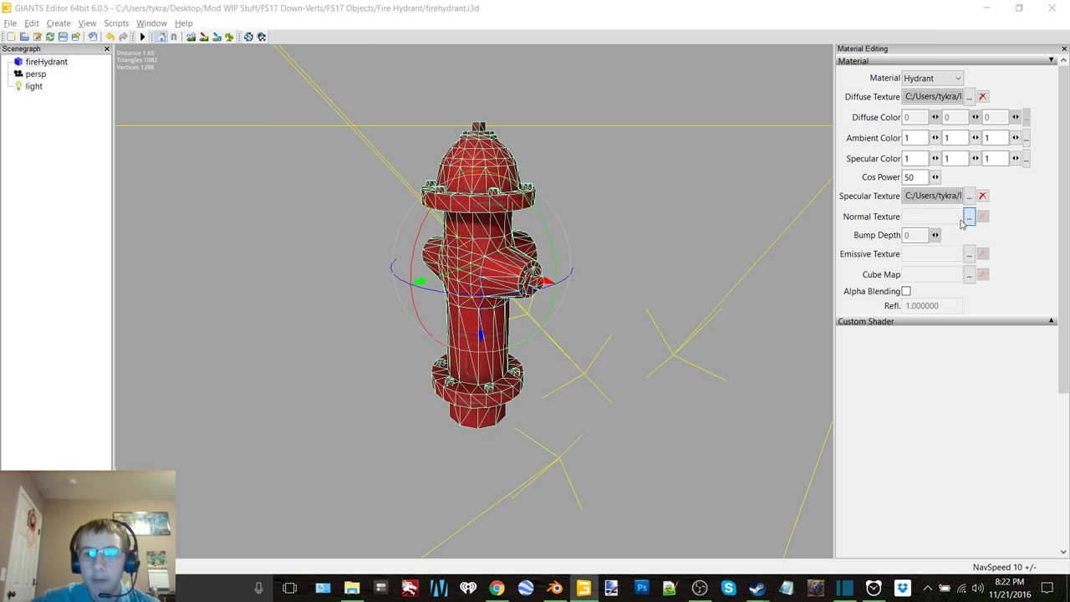
click(294, 89)
double_click(311, 204)
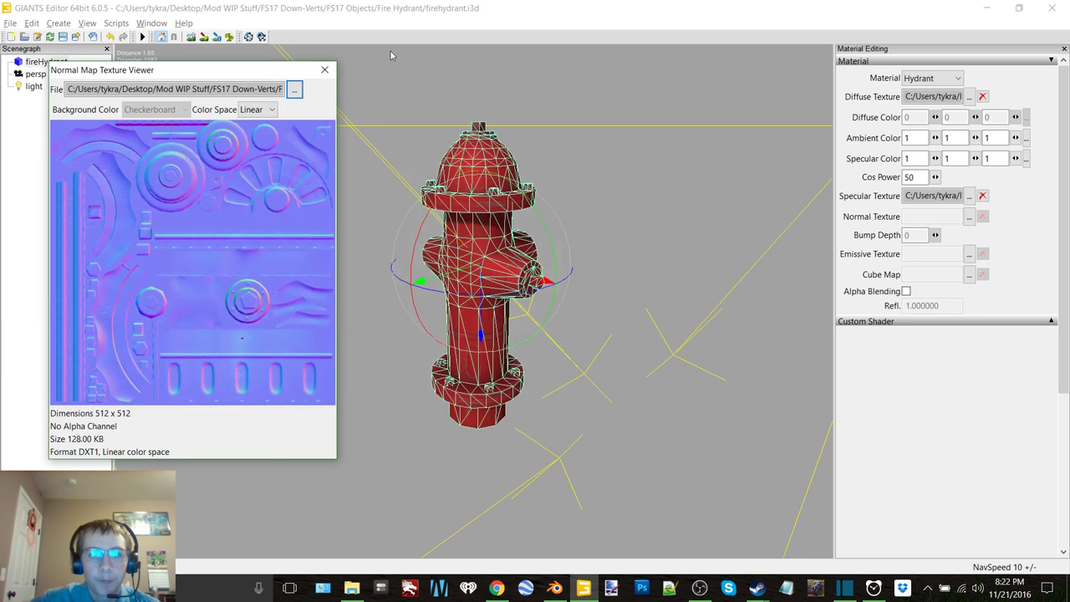
click(324, 69)
click(625, 187)
scroll(452, 259, up, 5)
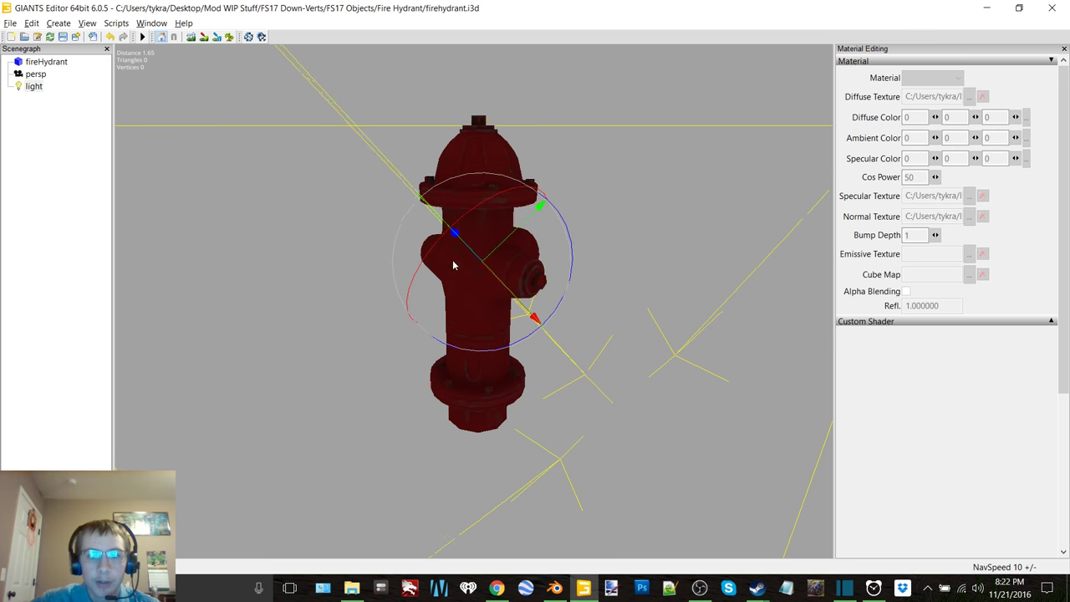
scroll(462, 265, down, 4)
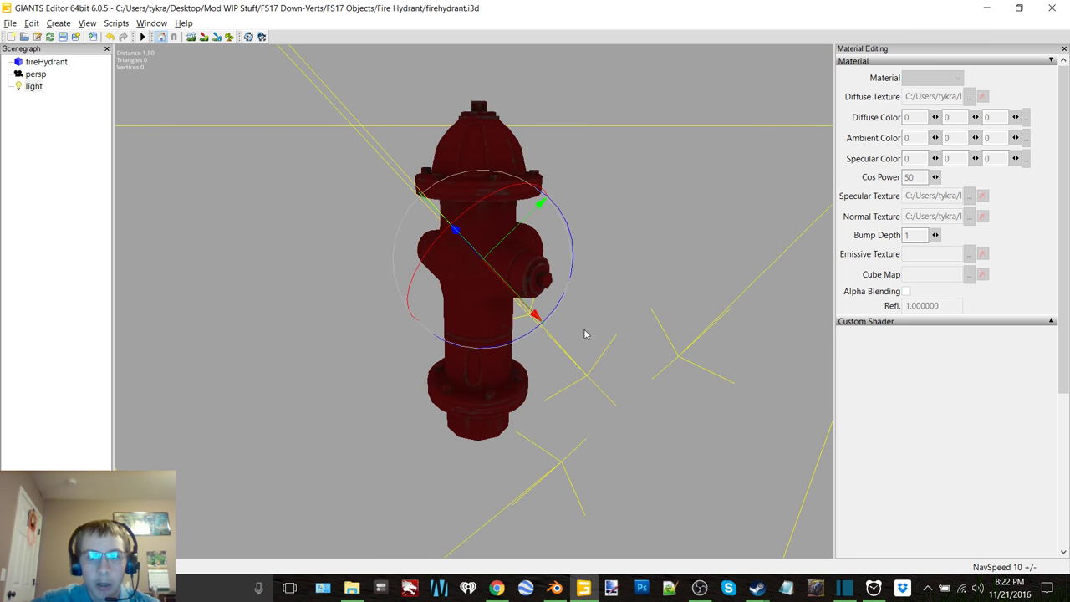
middle_drag(713, 78, 720, 150)
scroll(703, 180, down, 5)
scroll(710, 196, up, 8)
scroll(720, 191, down, 5)
Step: Delete and restore the scene light, then close GIANTS Editor, saving the changes
click(32, 87)
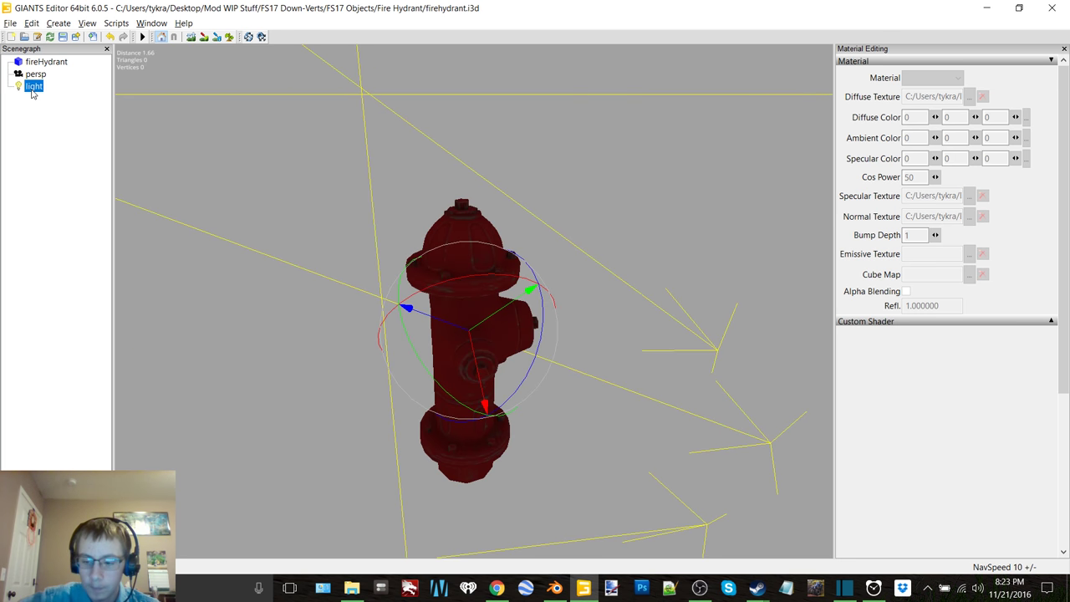
key(Delete)
key(ctrl+z)
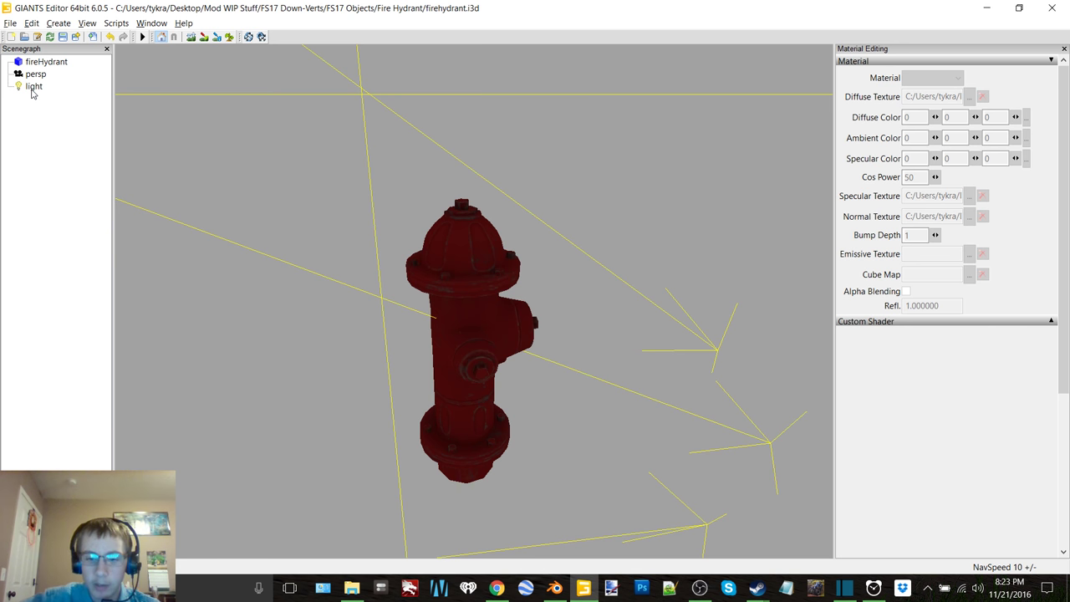
scroll(504, 282, up, 10)
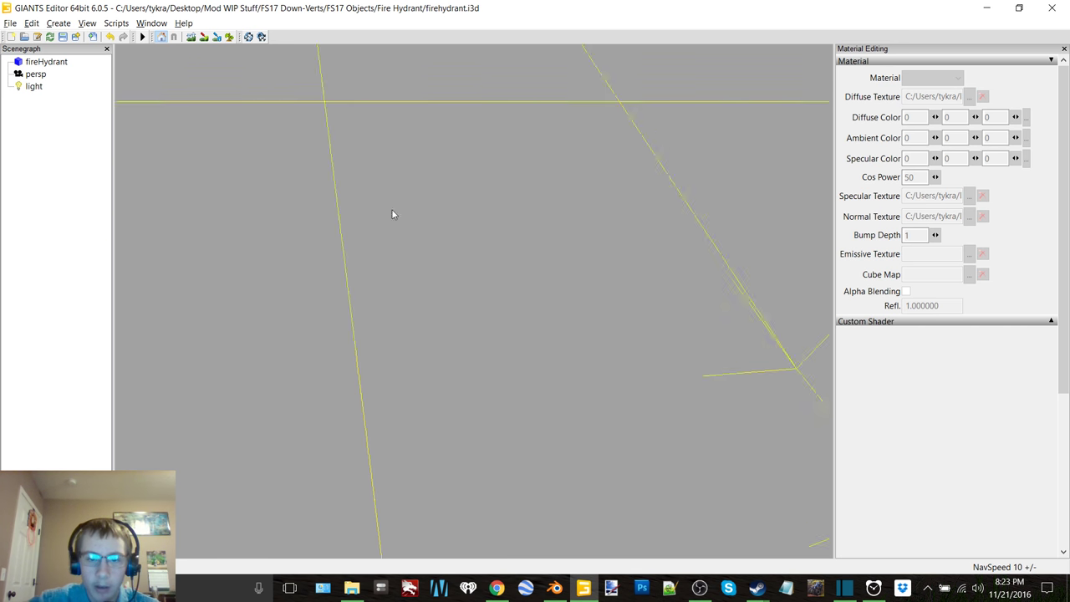
right_drag(542, 210, 380, 268)
right_drag(502, 238, 568, 209)
click(1051, 8)
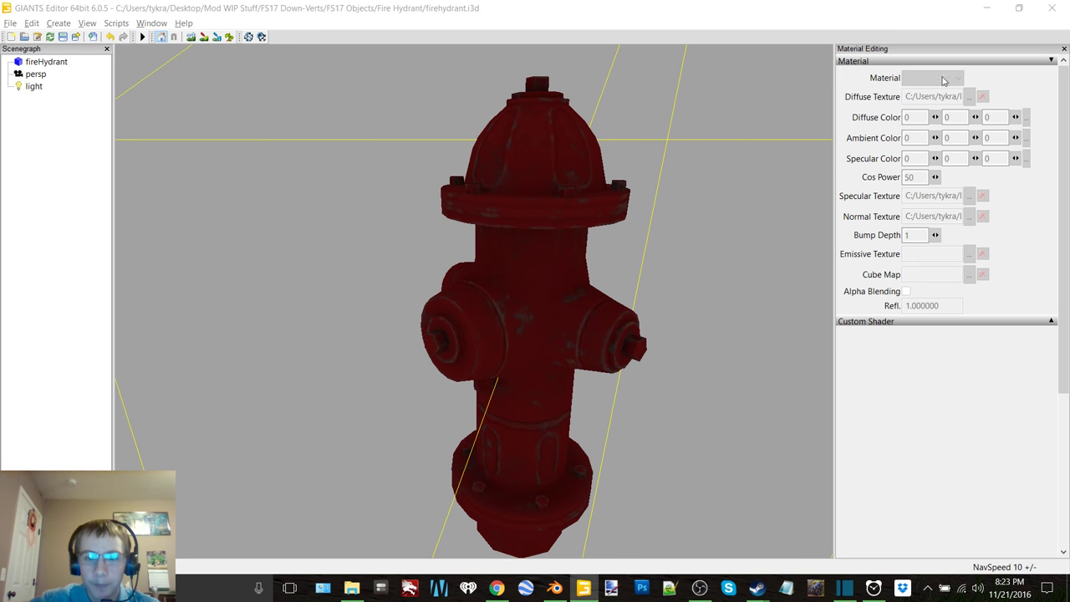
click(594, 297)
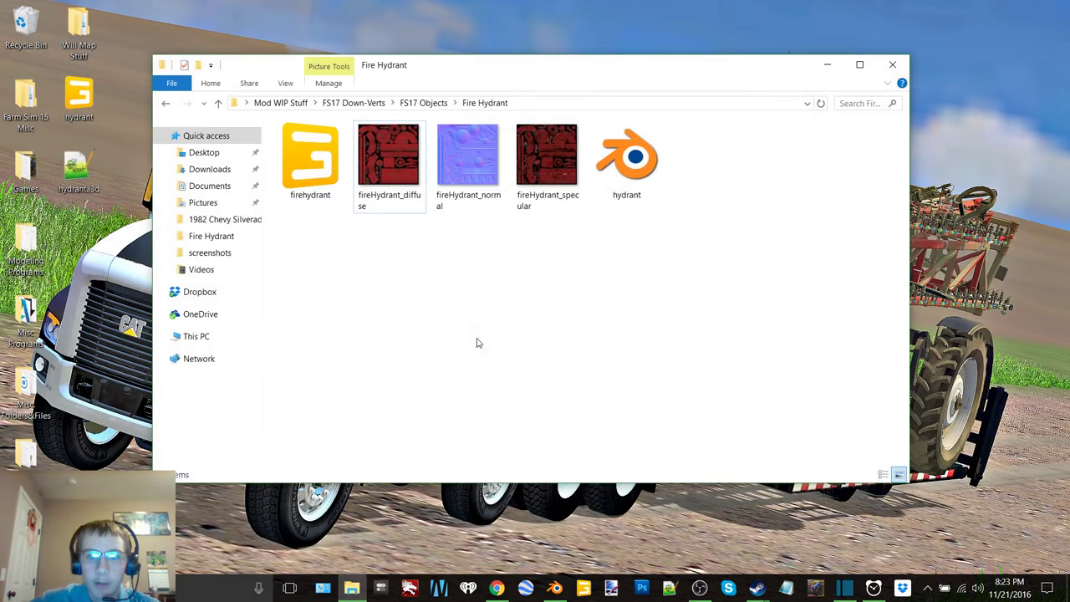
Step: Delete the hydrant Blender file and both desktop copies, then reopen firehydrant in 6.0.5
click(635, 144)
right_click(633, 140)
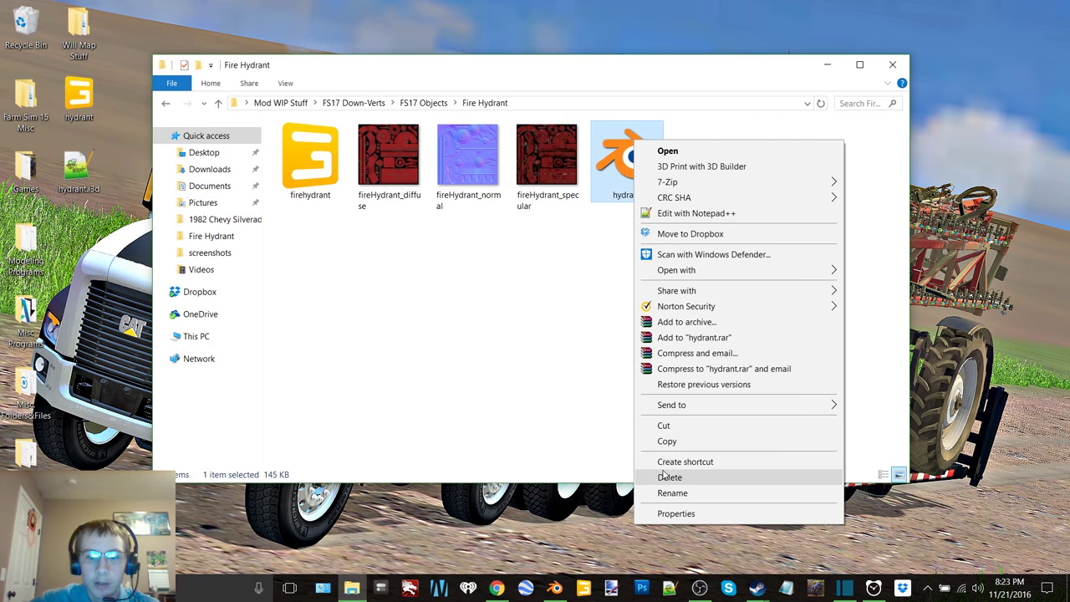
click(666, 475)
drag(109, 197, 55, 77)
right_click(56, 77)
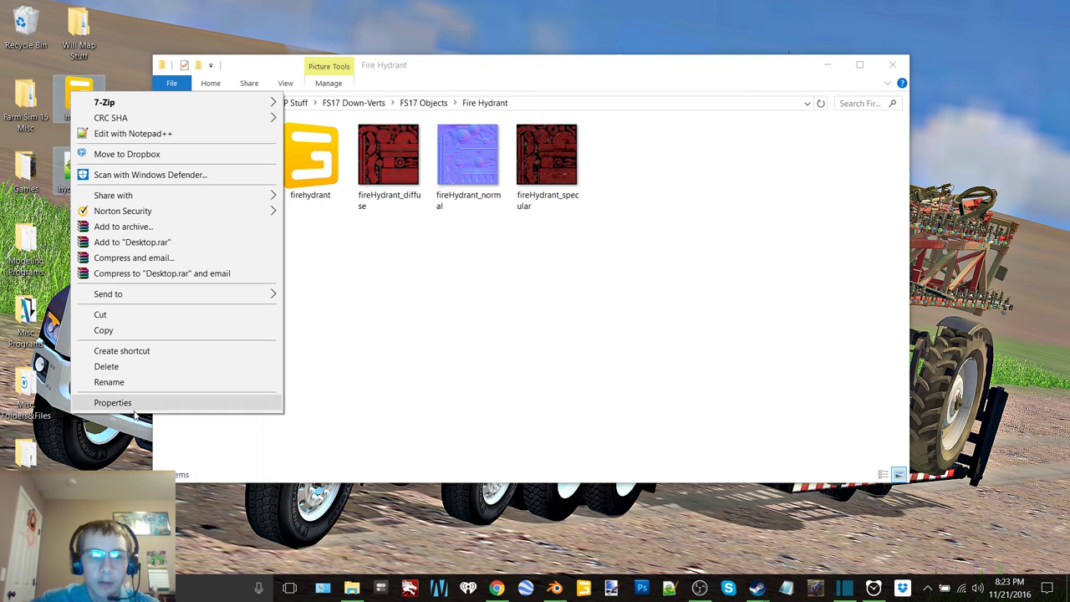
click(96, 365)
double_click(292, 163)
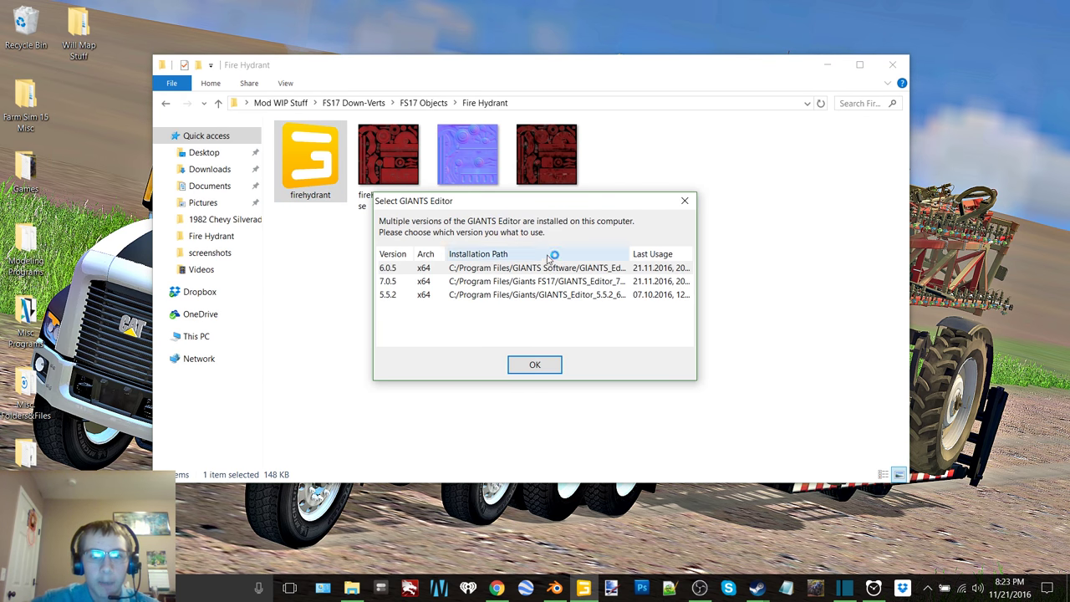
double_click(543, 269)
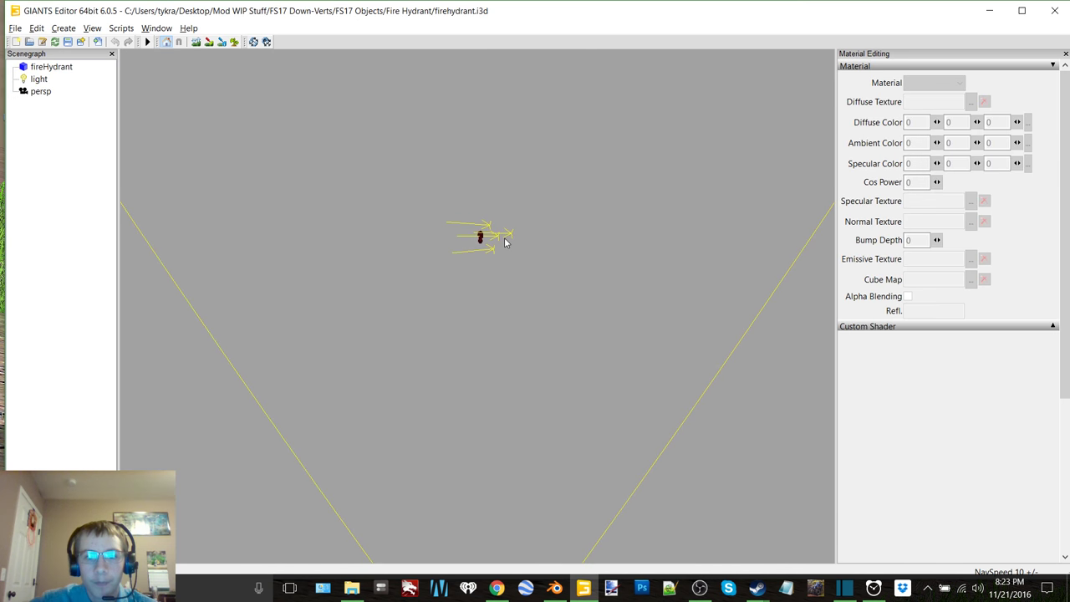
Step: Orbit and zoom toward the reloaded hydrant to look it over
middle_drag(504, 239, 389, 265)
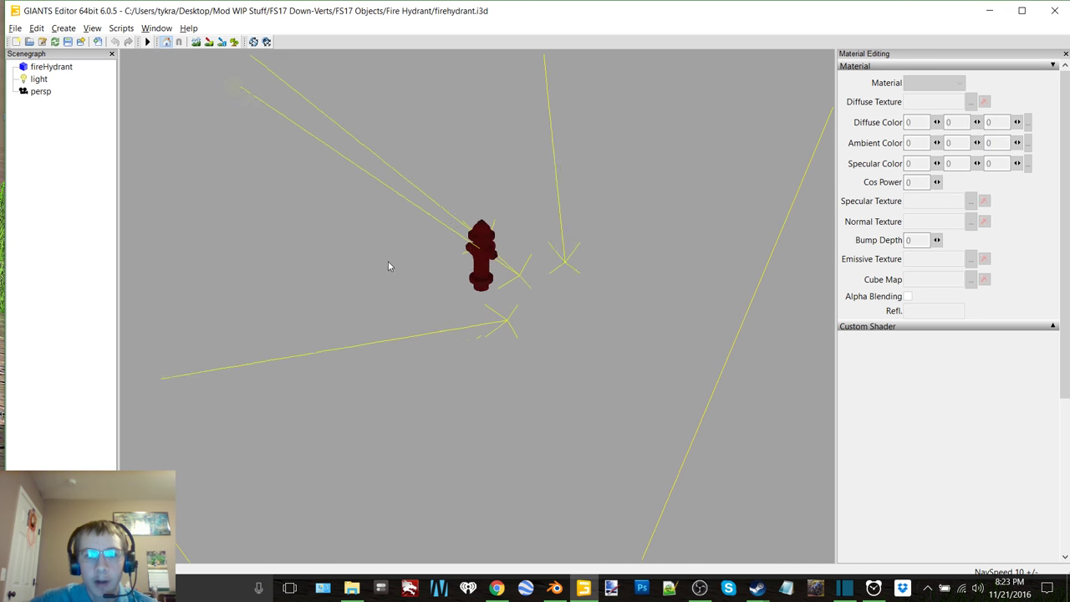
scroll(409, 257, up, 3)
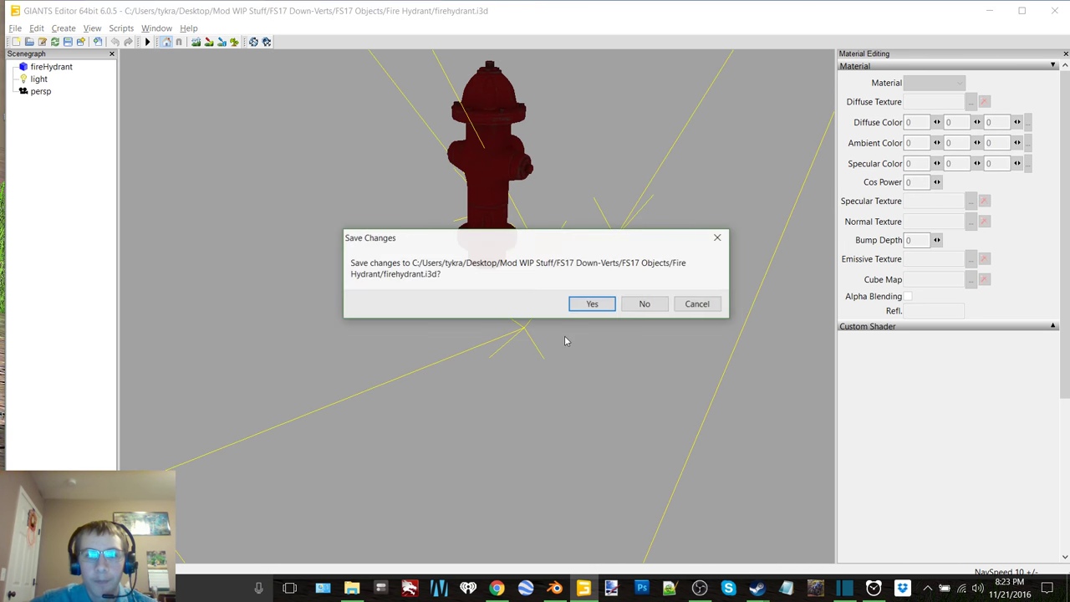
Step: Discard the current scene and open garbage.i3d from the Garbage Can folder in GIANTS Editor 7.0.5
click(645, 304)
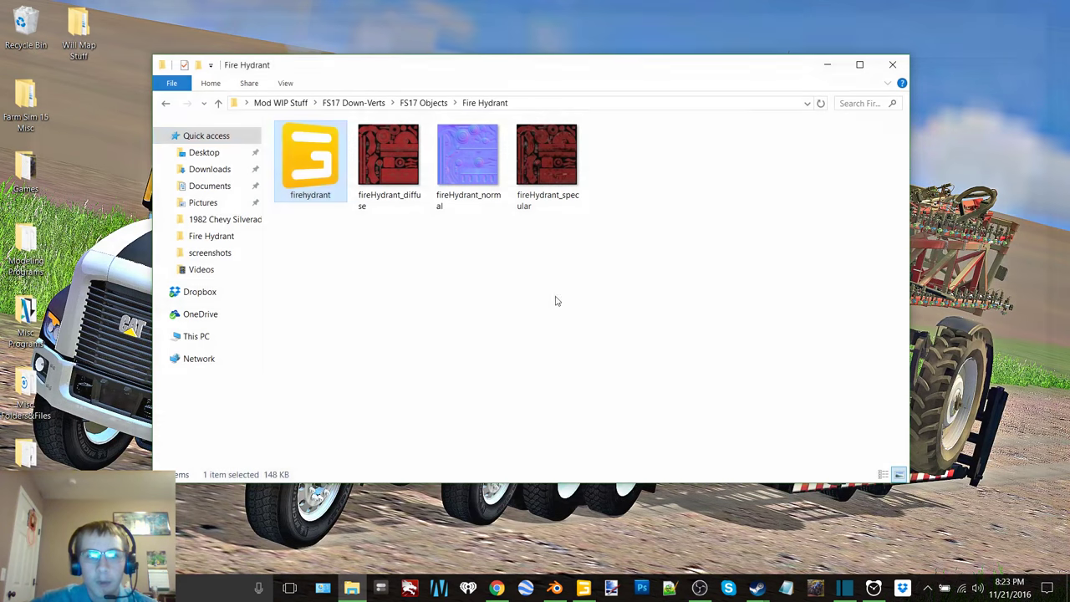
click(165, 103)
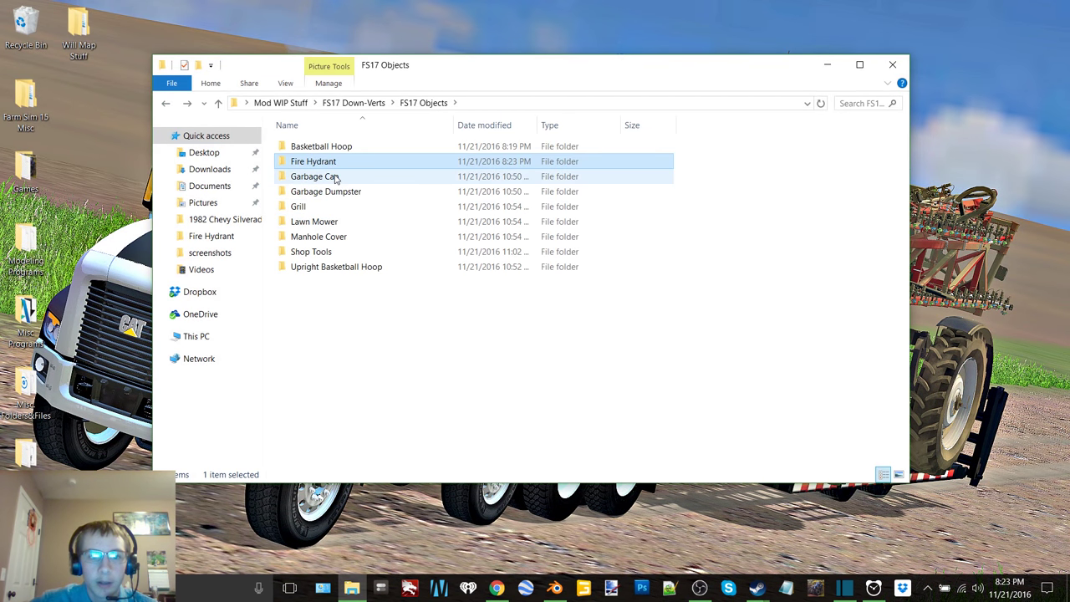
double_click(328, 176)
double_click(308, 163)
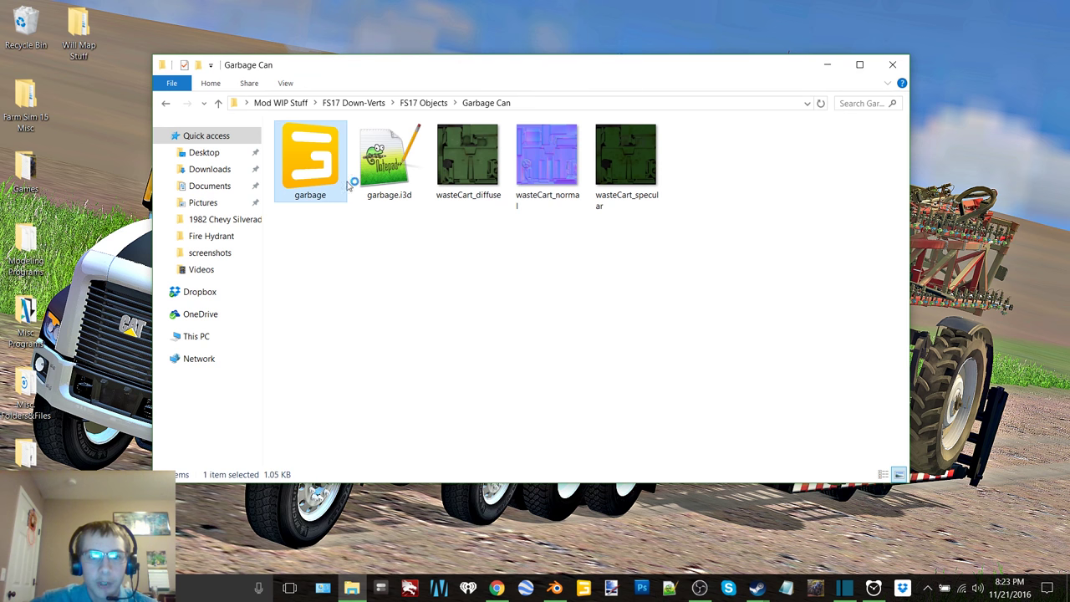
double_click(503, 281)
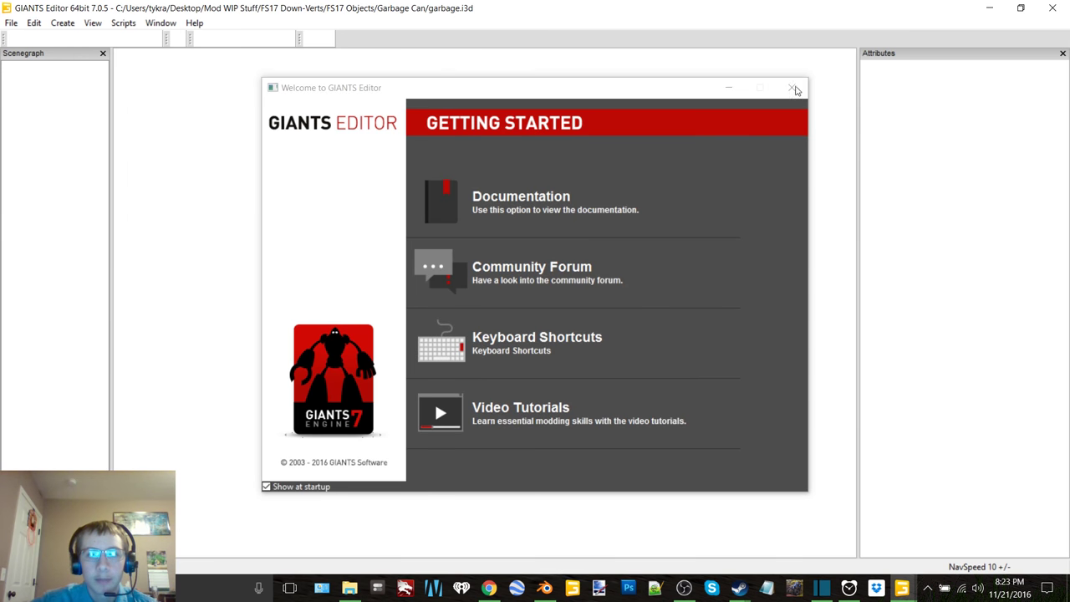
Step: Dismiss the welcome screen and inspect the textured wasteCart_vis garbage can
click(793, 88)
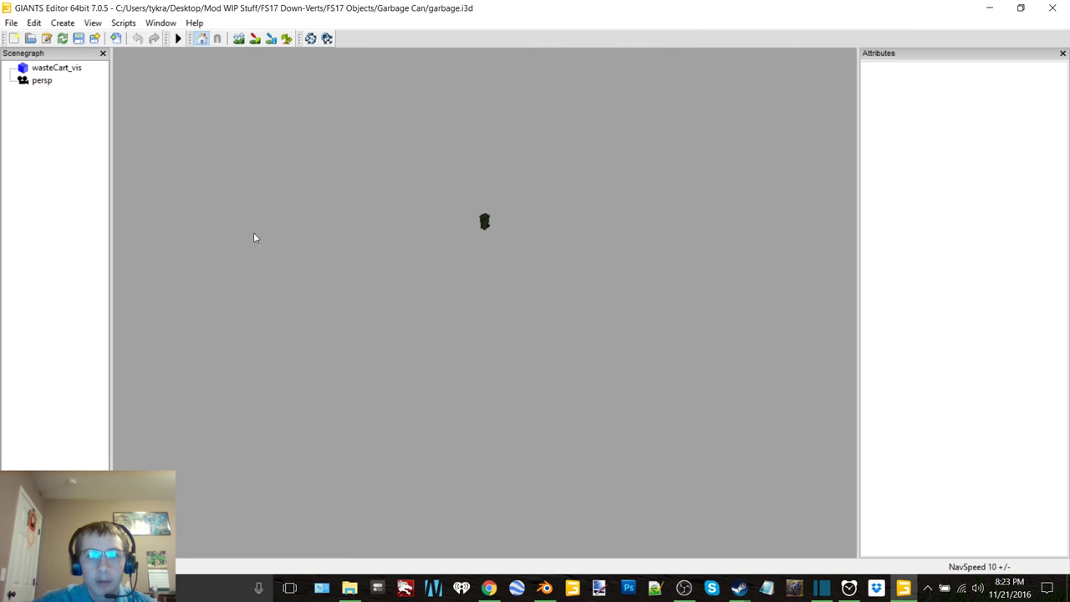
click(59, 69)
key(f)
middle_drag(503, 137, 480, 182)
scroll(533, 139, up, 5)
middle_drag(532, 139, 592, 172)
click(593, 172)
middle_drag(551, 143, 484, 188)
scroll(514, 170, down, 5)
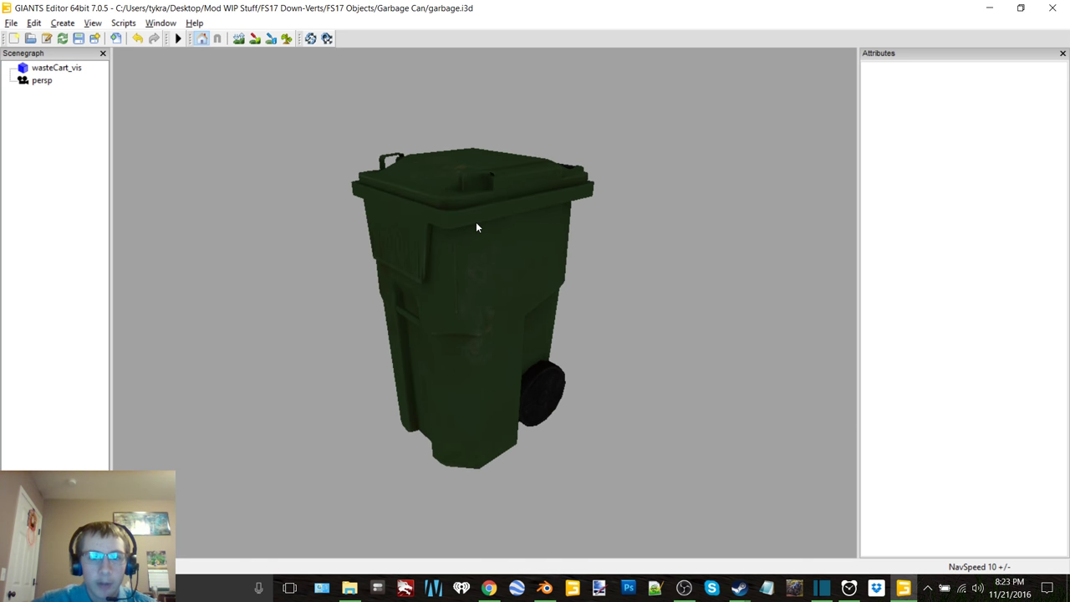
Step: Export the selected can as Wavefront OBJ 'can' into Garbage Can, then close without saving
click(475, 222)
click(11, 22)
click(128, 204)
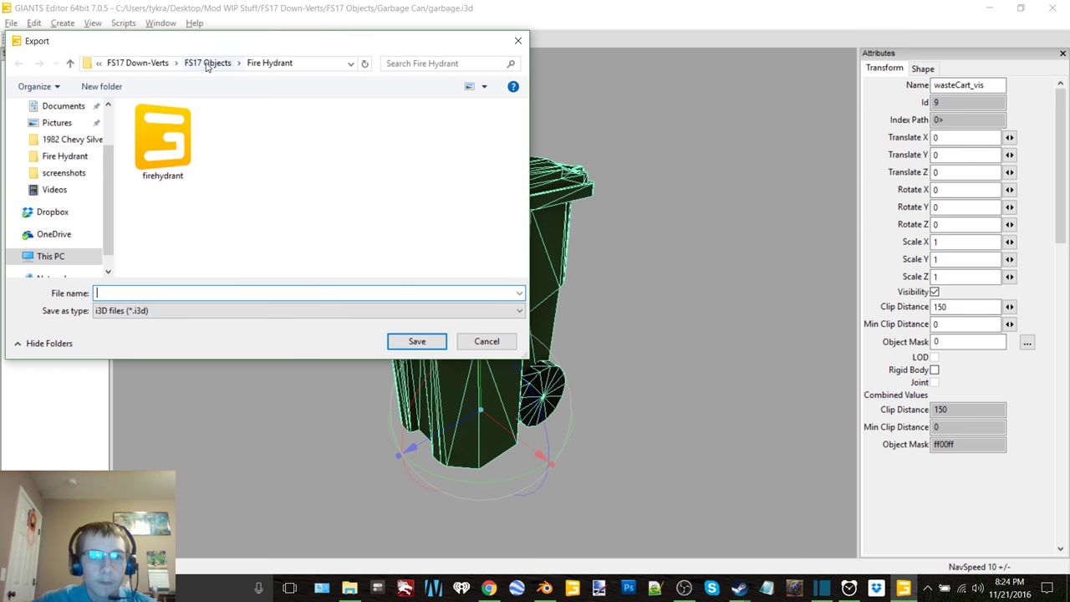
click(208, 64)
double_click(180, 160)
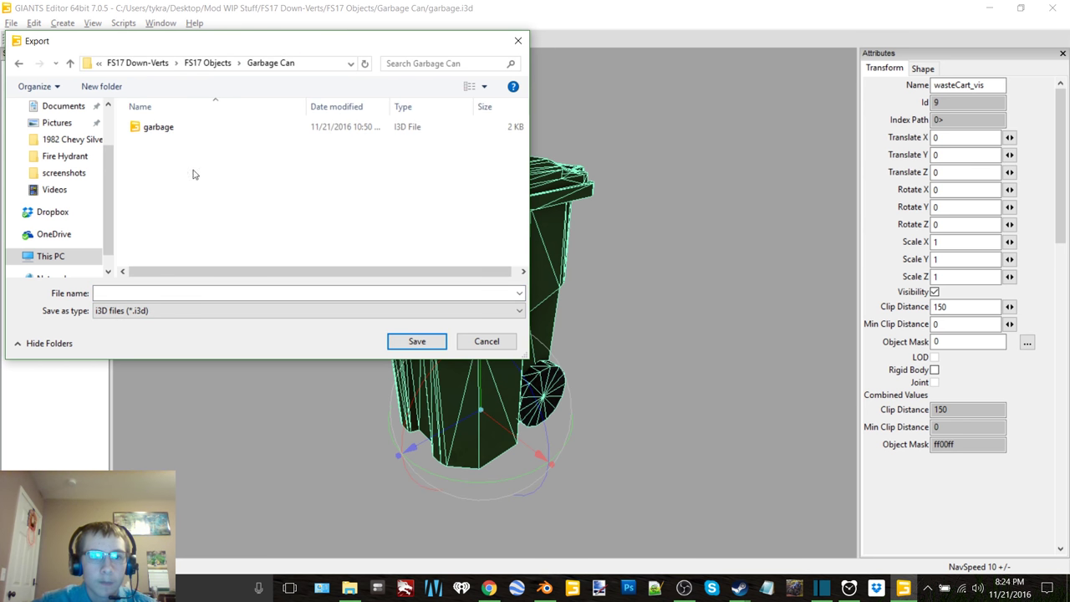
click(201, 292)
text(c)
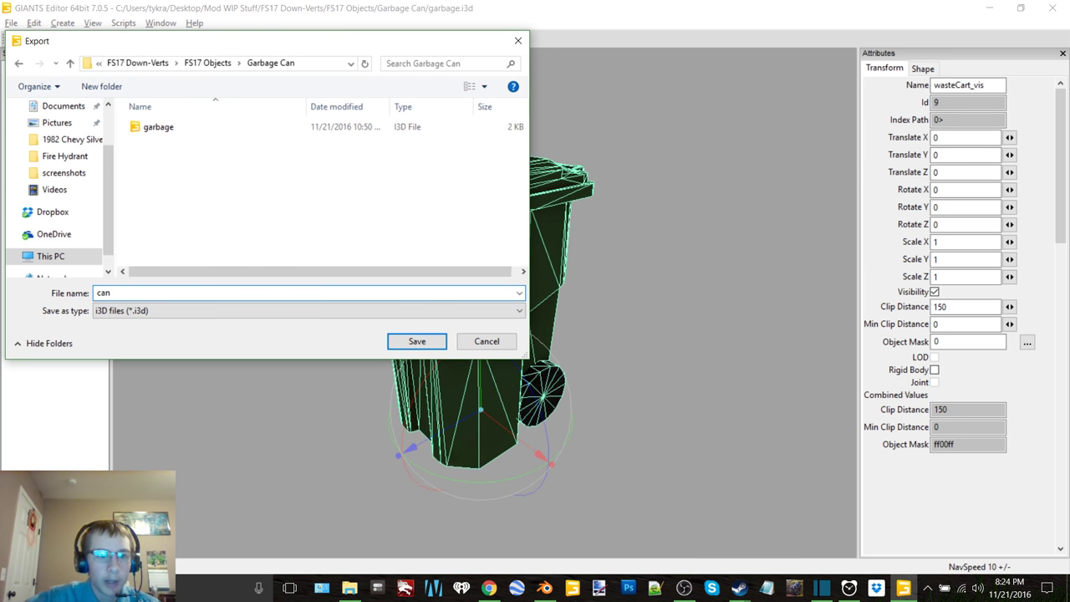
text(an)
click(184, 311)
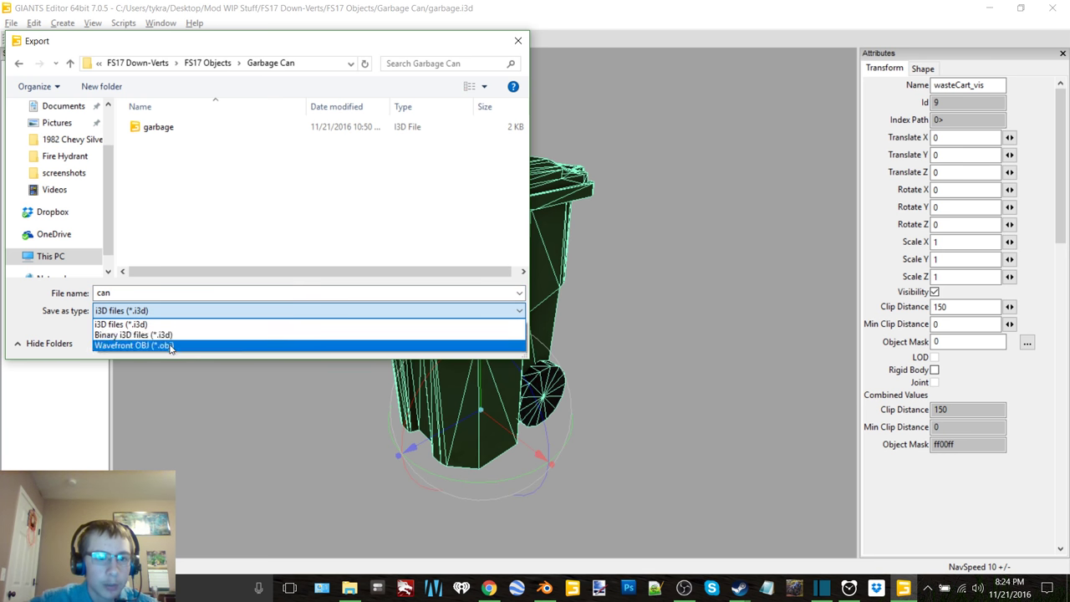
click(176, 341)
click(416, 341)
click(1052, 8)
click(633, 293)
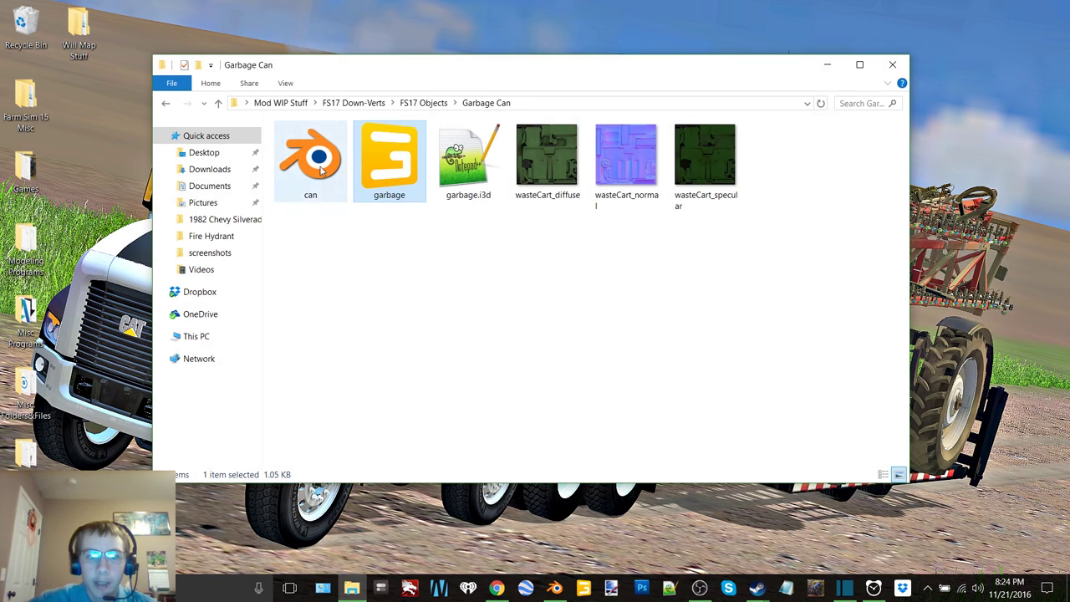
Step: Launch Blender with the can file, then delete the old garbage and garbage.i3d files
double_click(322, 170)
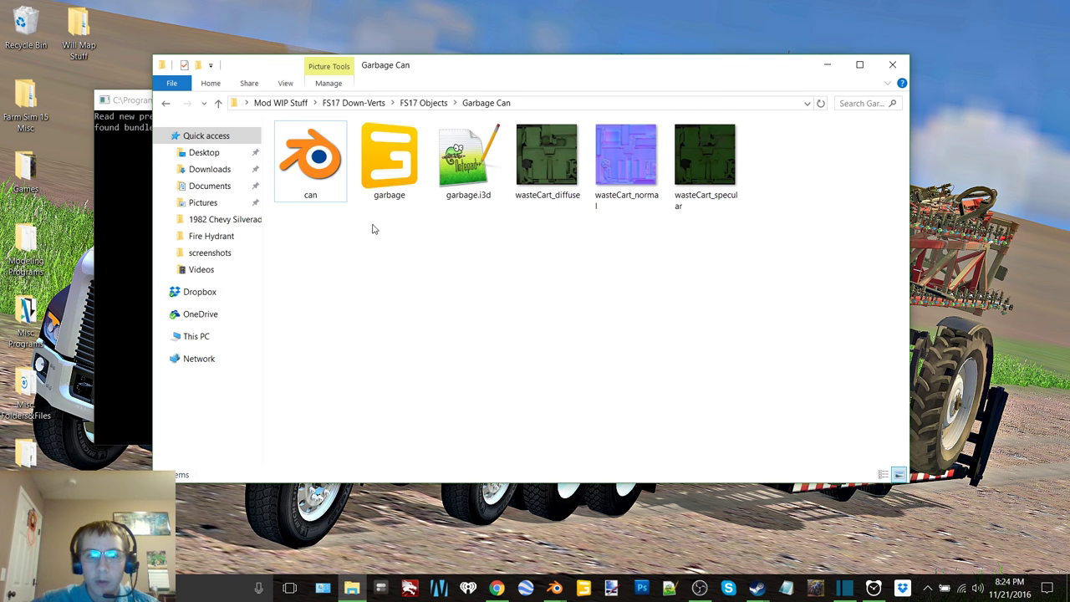
drag(372, 229, 473, 159)
click(474, 159)
drag(385, 236, 465, 150)
right_click(465, 150)
click(502, 423)
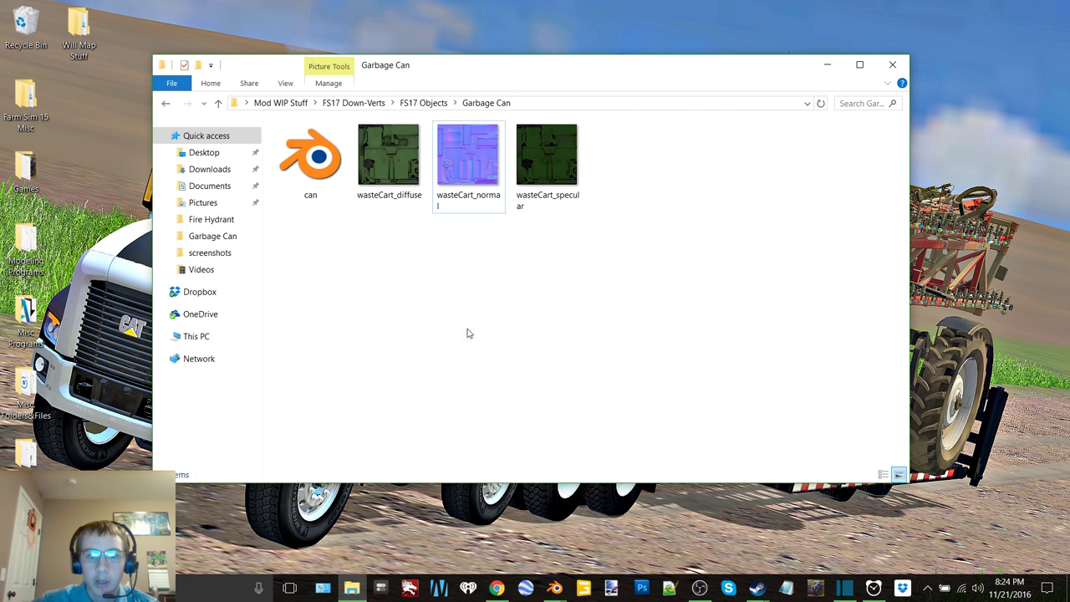
click(558, 588)
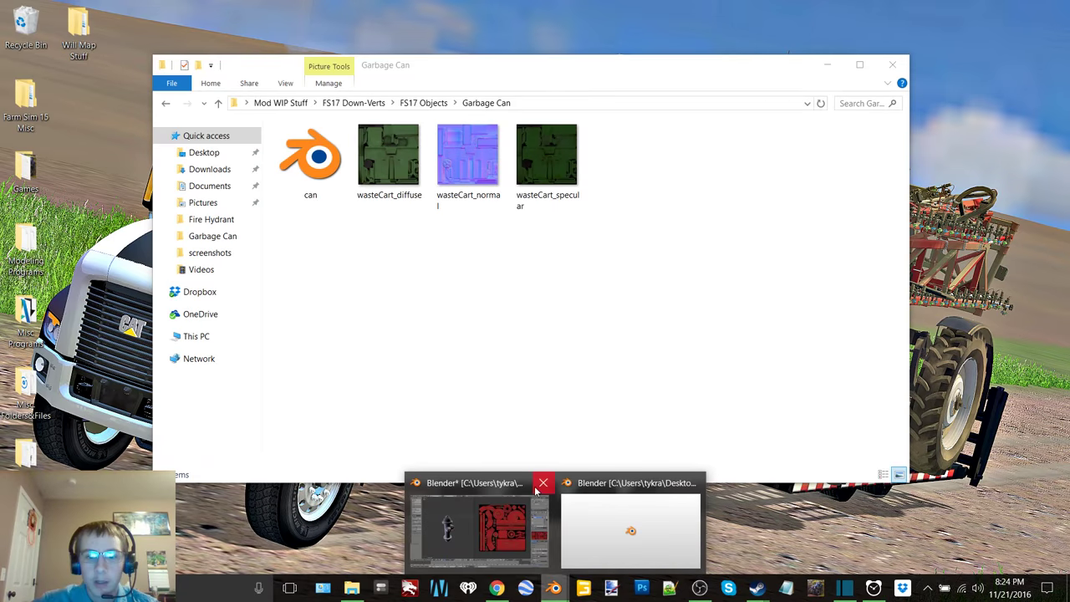
key(Escape)
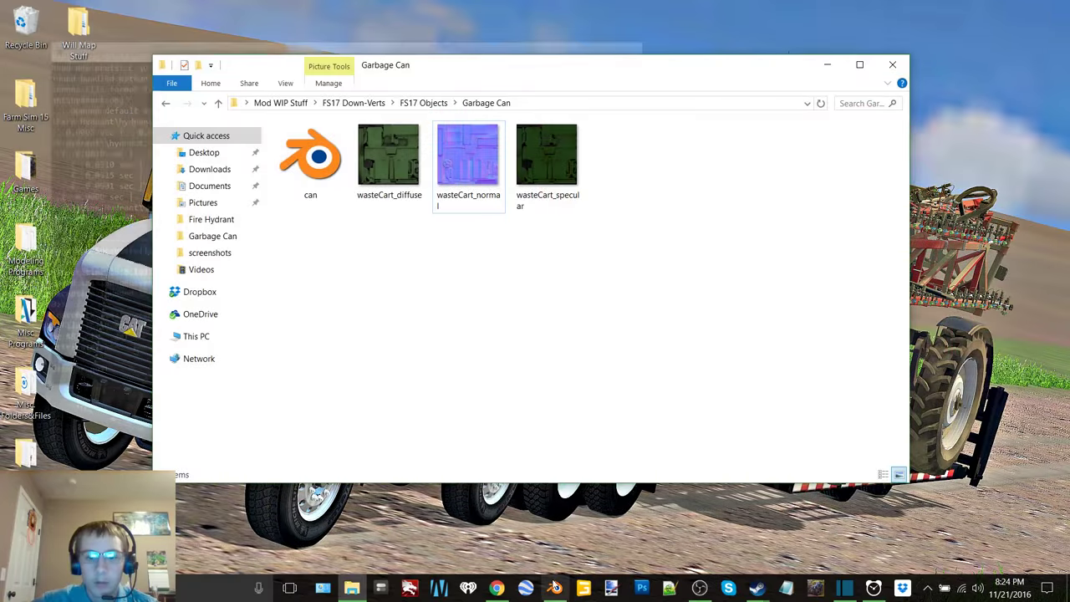
Step: Import can.obj into Blender as a Wavefront OBJ
click(555, 589)
click(32, 23)
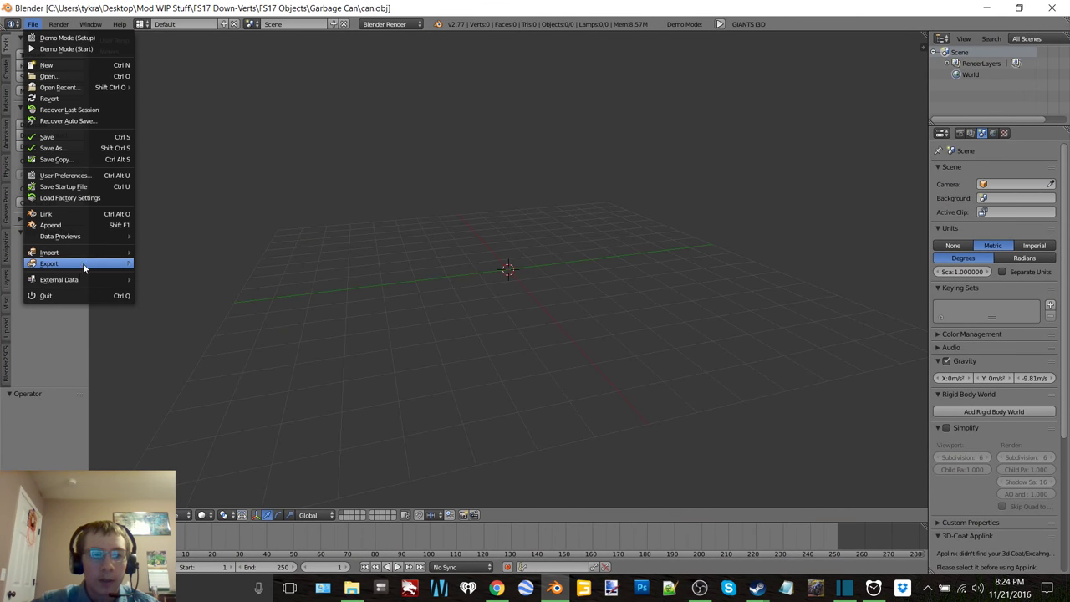
mouse_move(84, 254)
click(197, 307)
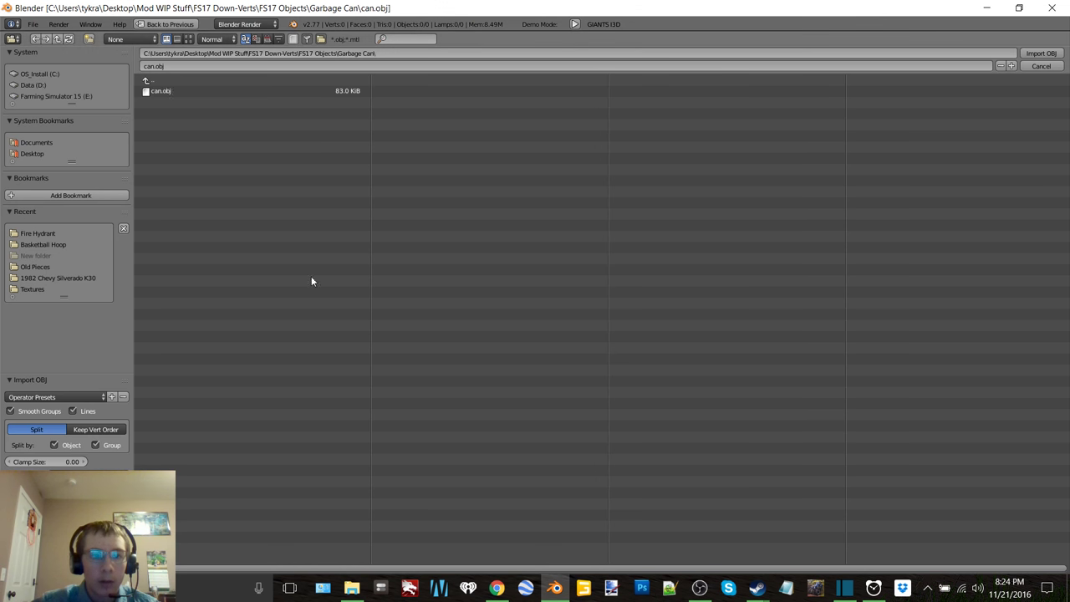
double_click(163, 92)
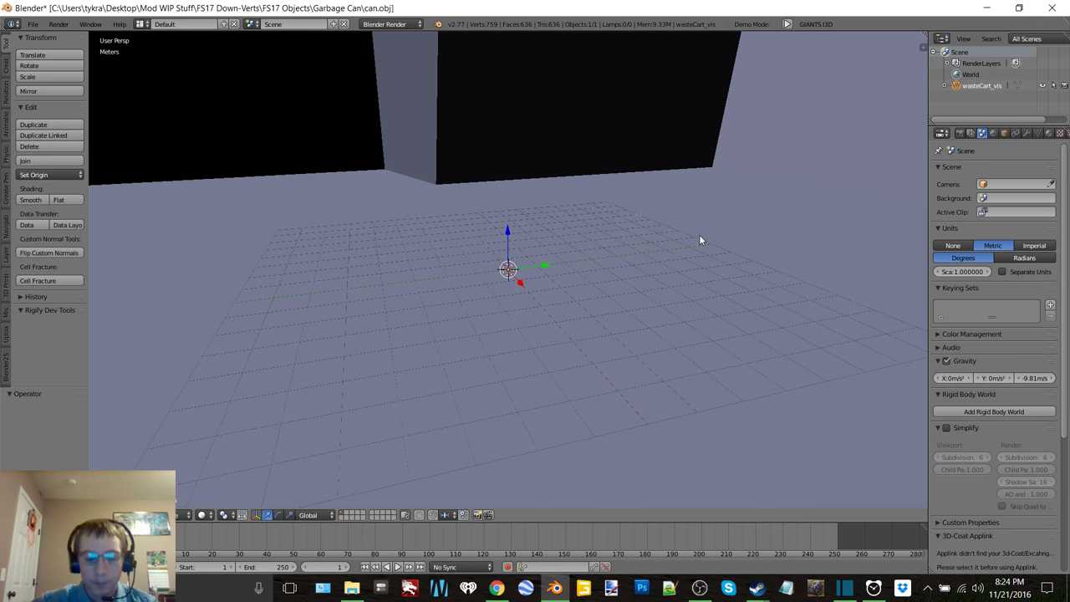
Step: Set the can's X, Y and Z scale to 0.01 in the transform panel
key(n)
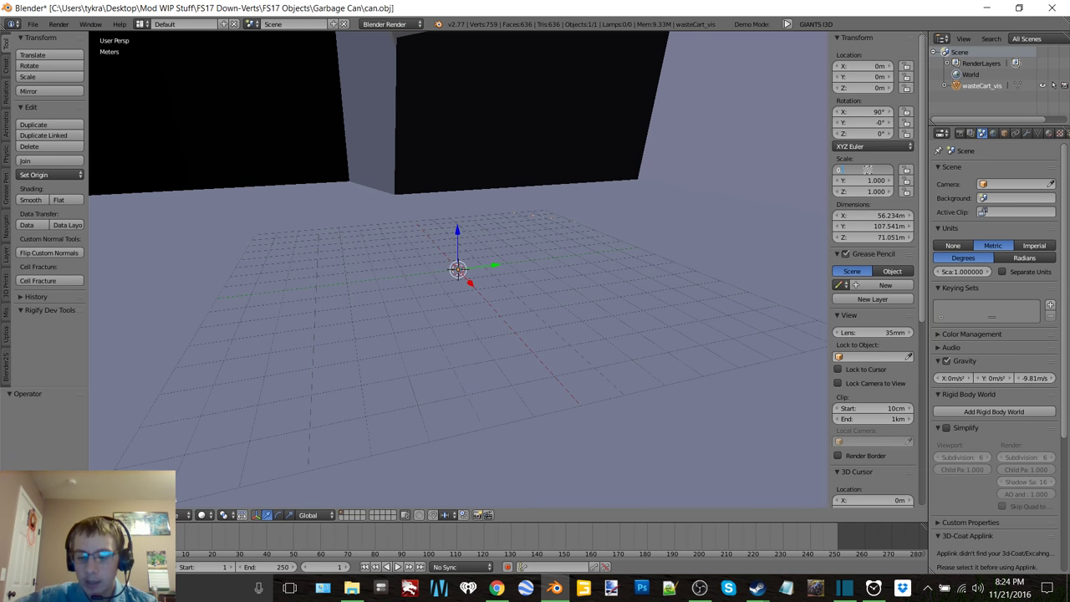
click(867, 170)
text(0.01)
key(Return)
click(700, 587)
click(731, 71)
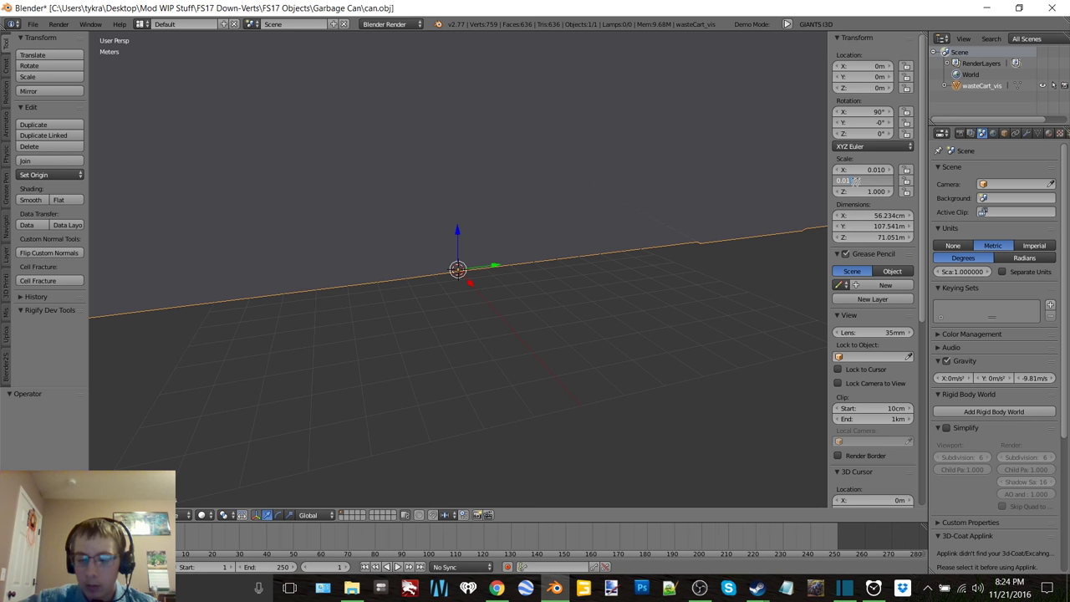
click(855, 180)
text(0.01)
key(Return)
click(863, 191)
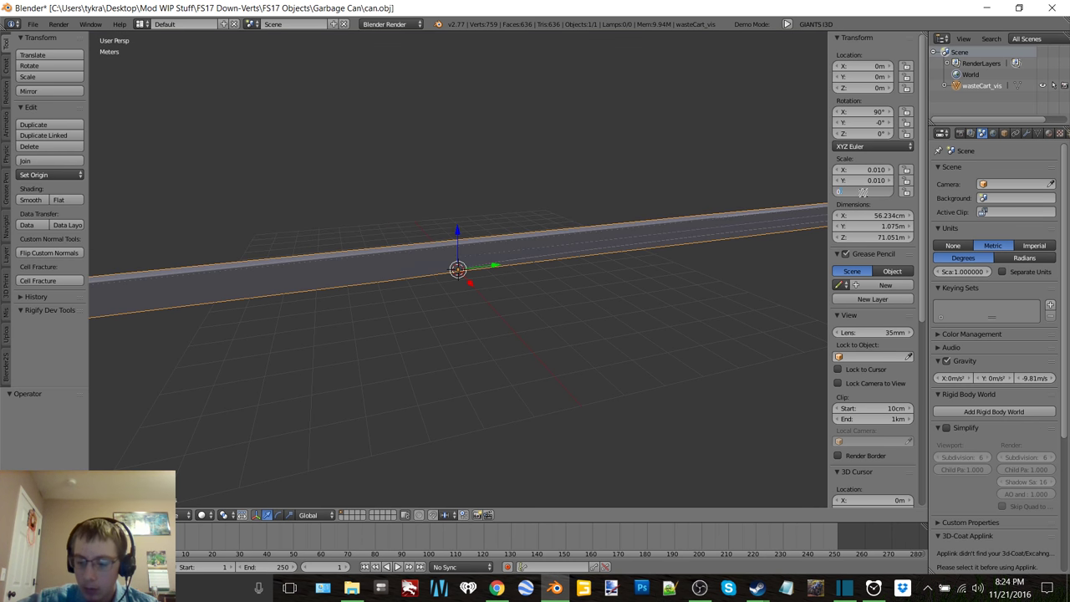
text(0.01)
key(Return)
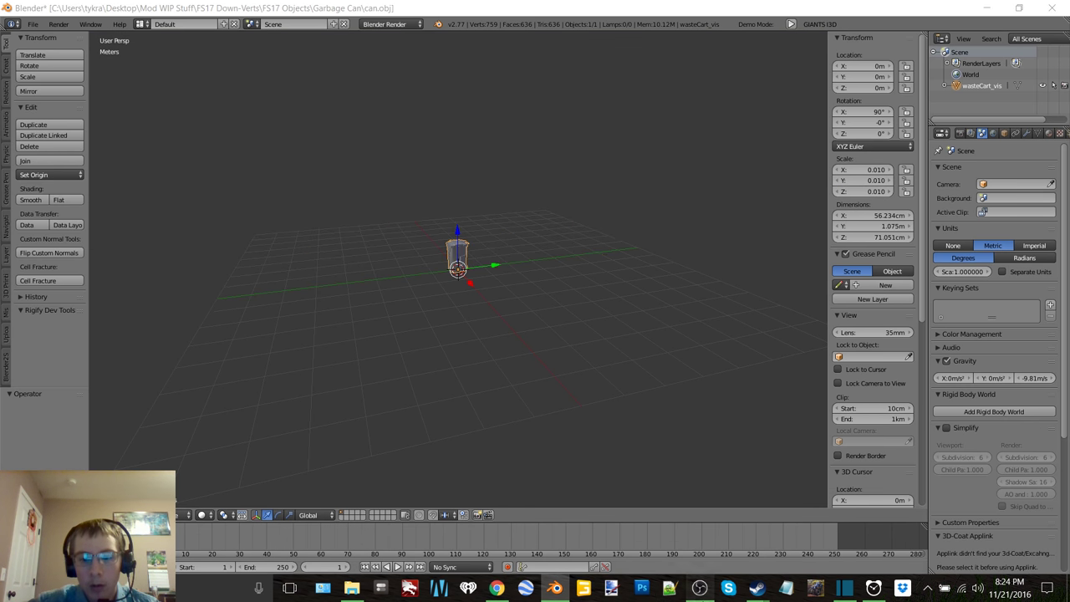
click(700, 587)
click(728, 76)
scroll(501, 247, up, 6)
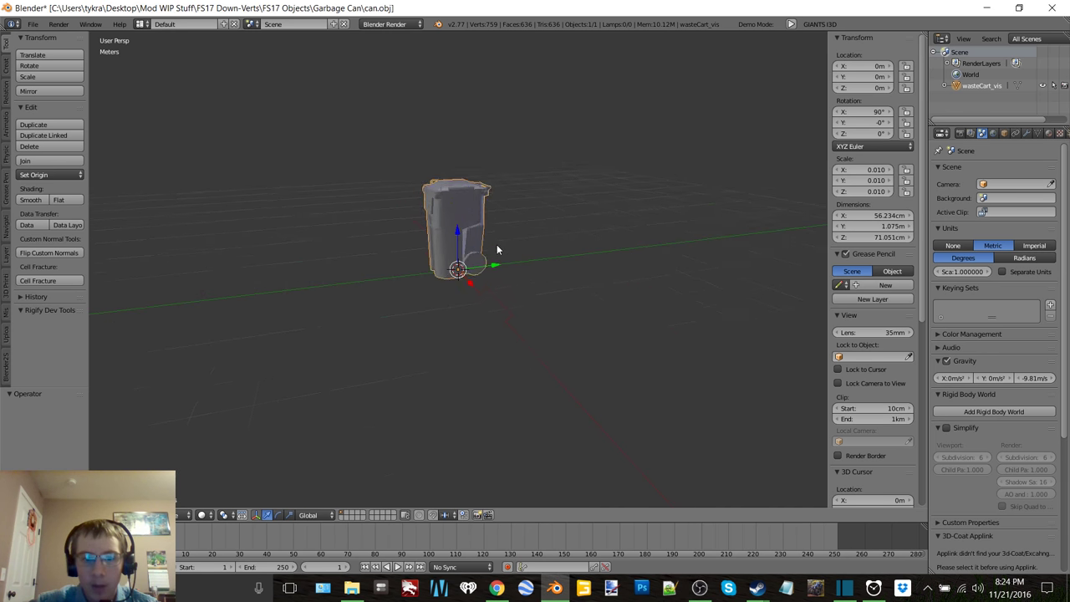
Step: Split the viewport and turn the right view into a UV/image editor
key(n)
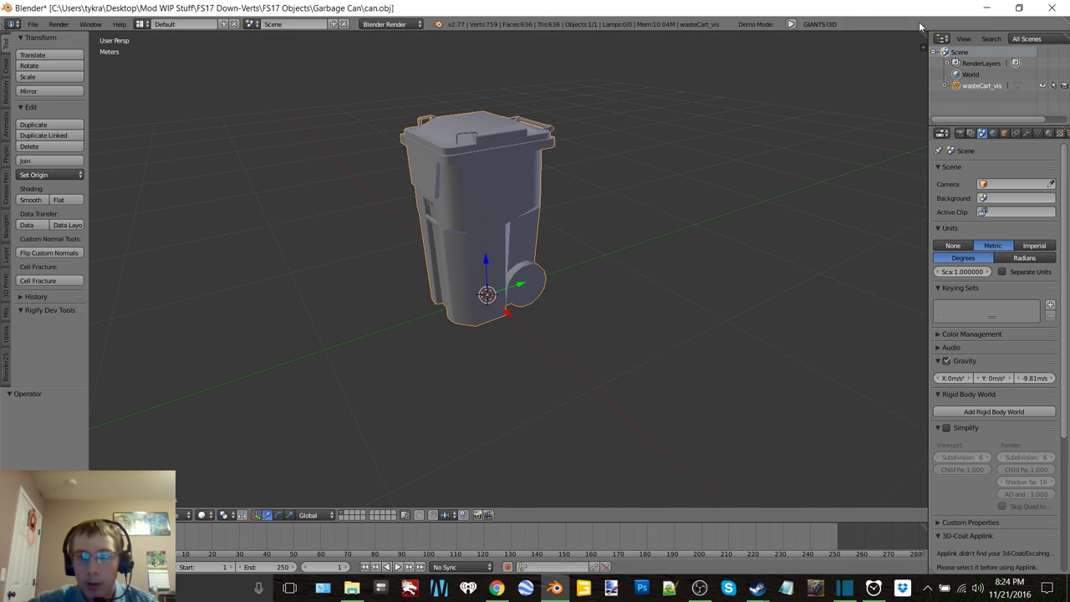
drag(924, 35, 535, 92)
click(544, 515)
click(568, 428)
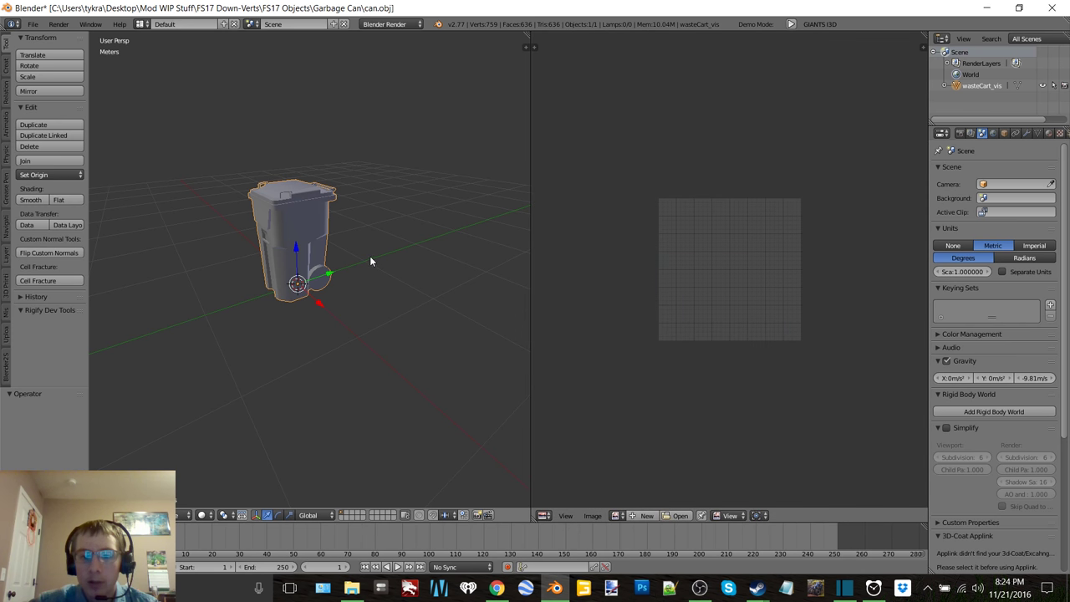
Step: Add a new material named Garbage Can to the can
key(Tab)
click(446, 255)
key(Tab)
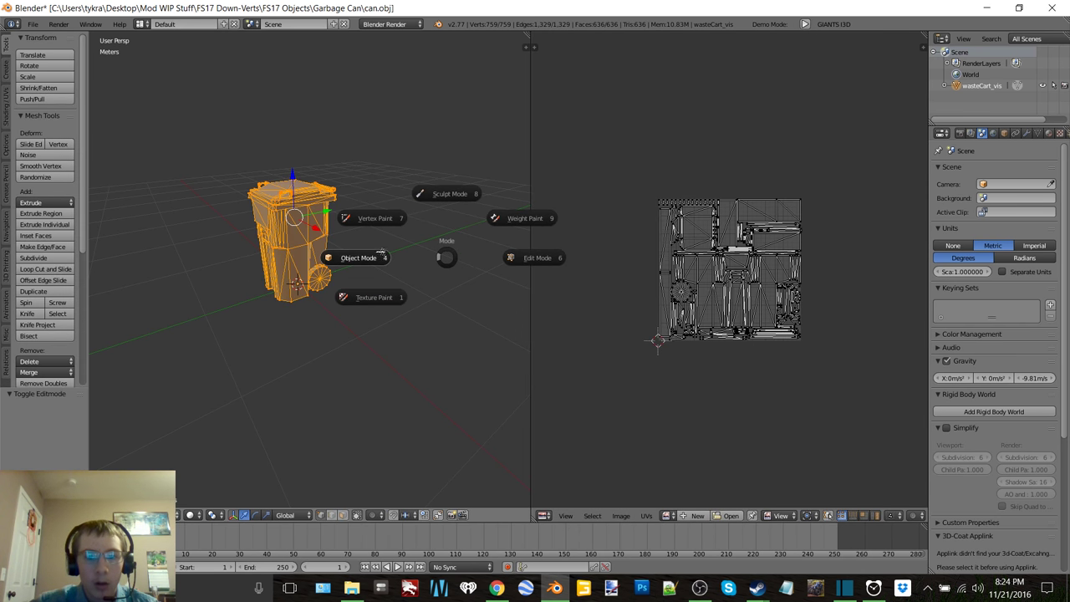
click(358, 256)
click(1050, 134)
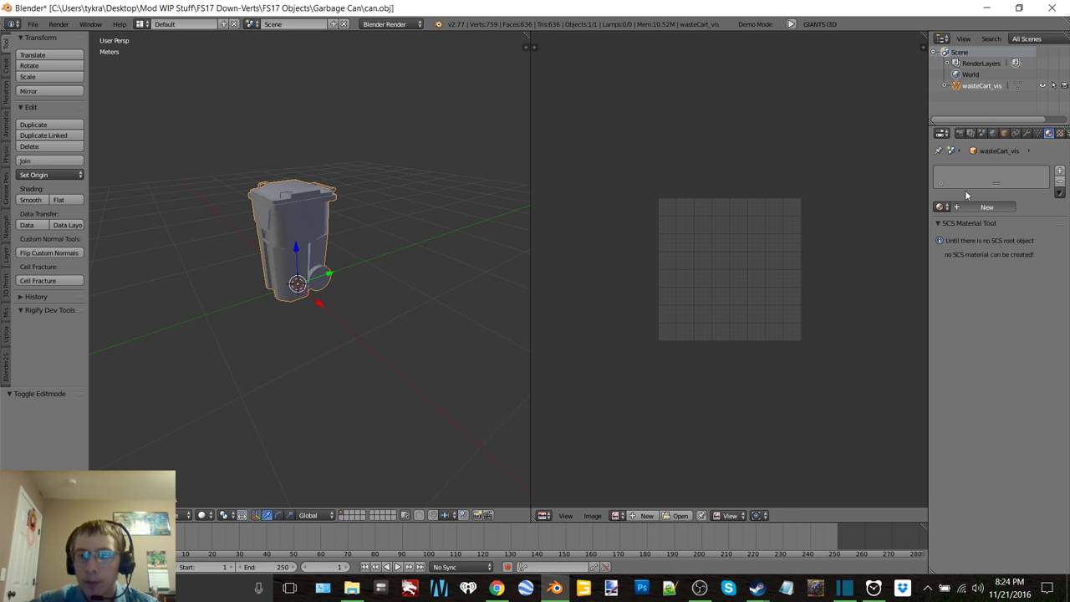
click(978, 206)
double_click(961, 174)
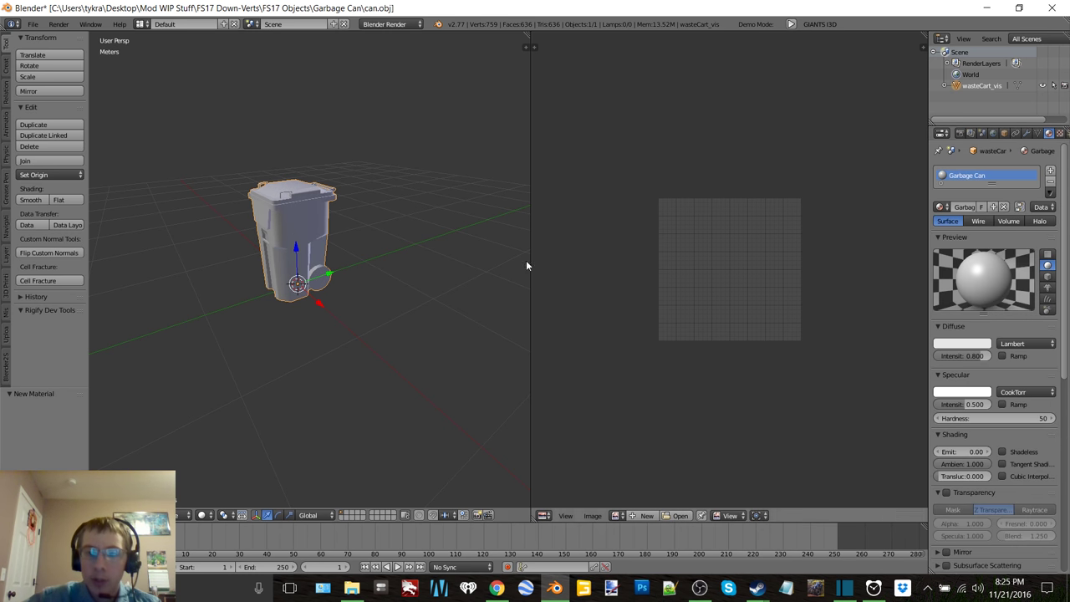
Step: Load wasteCart_diffuse.dds behind the UV layout and view the can textured
key(Tab)
click(429, 239)
click(725, 515)
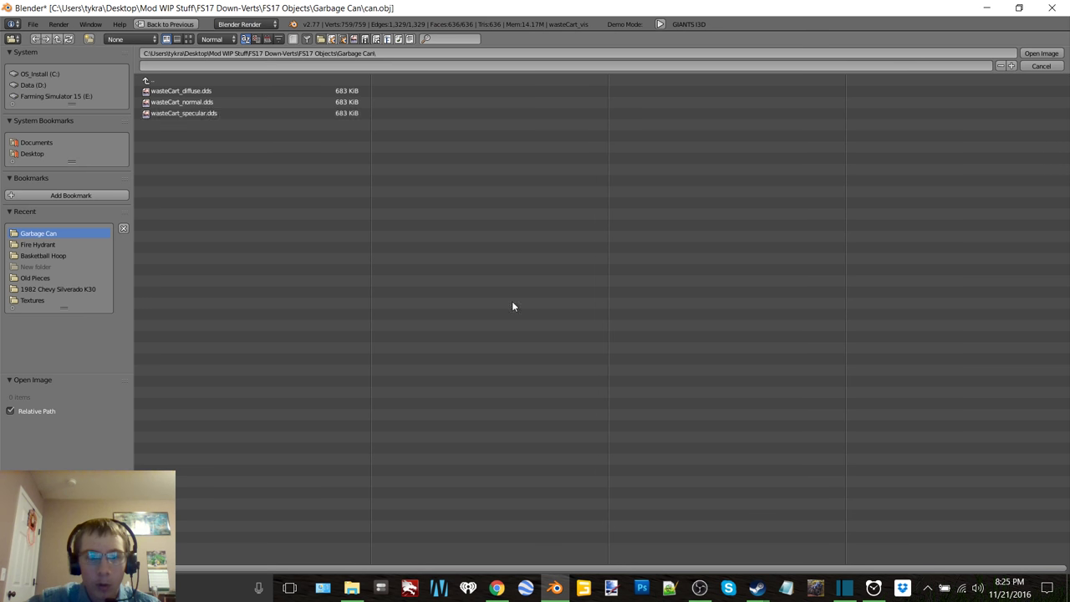
double_click(194, 92)
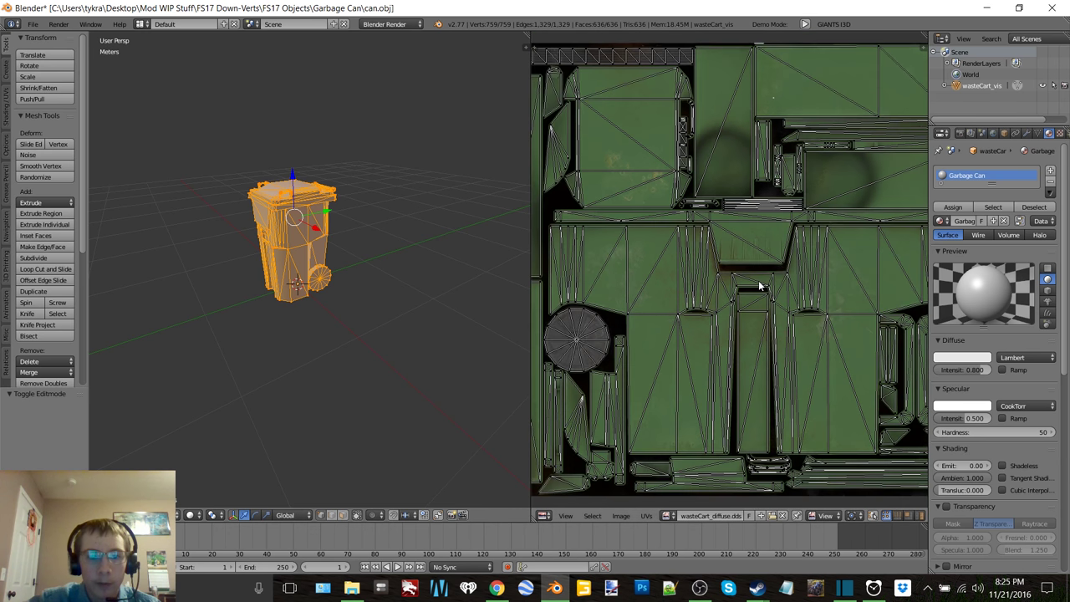
scroll(759, 286, down, 5)
scroll(306, 231, up, 2)
key(Tab)
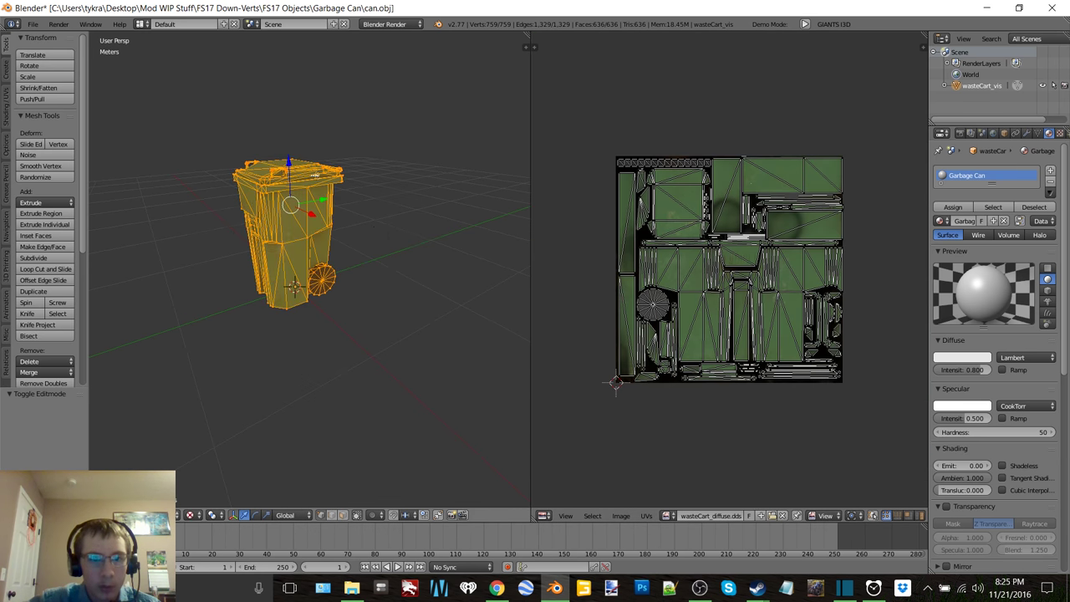
key(alt+z)
key(a)
scroll(357, 212, up, 5)
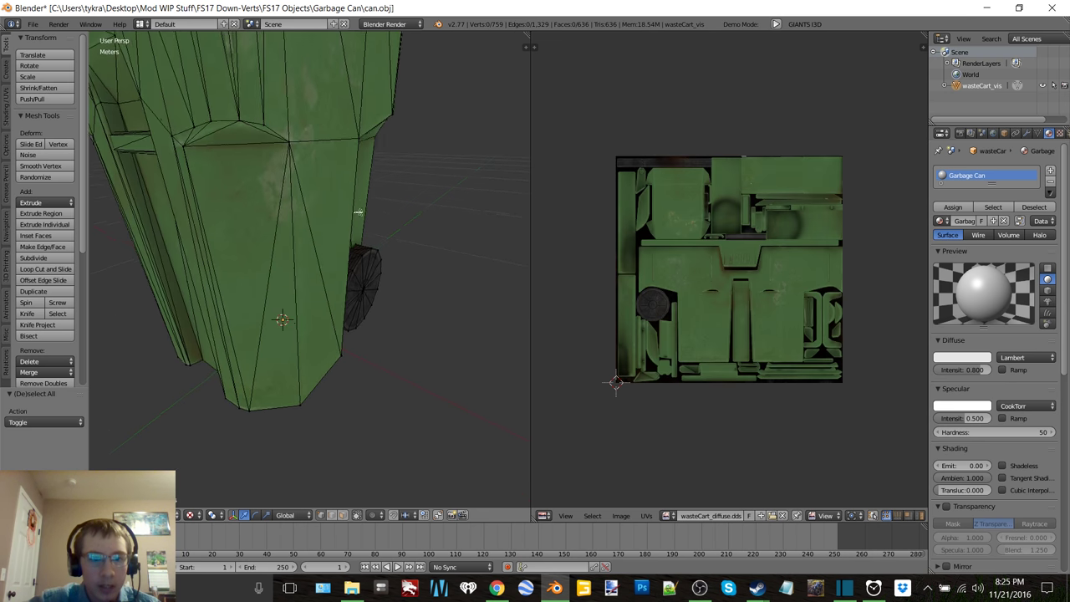
scroll(358, 212, down, 4)
middle_drag(296, 191, 359, 208)
Step: Assign wasteCart_diffuse.dds as the material's texture image and return to Object Mode
key(Tab)
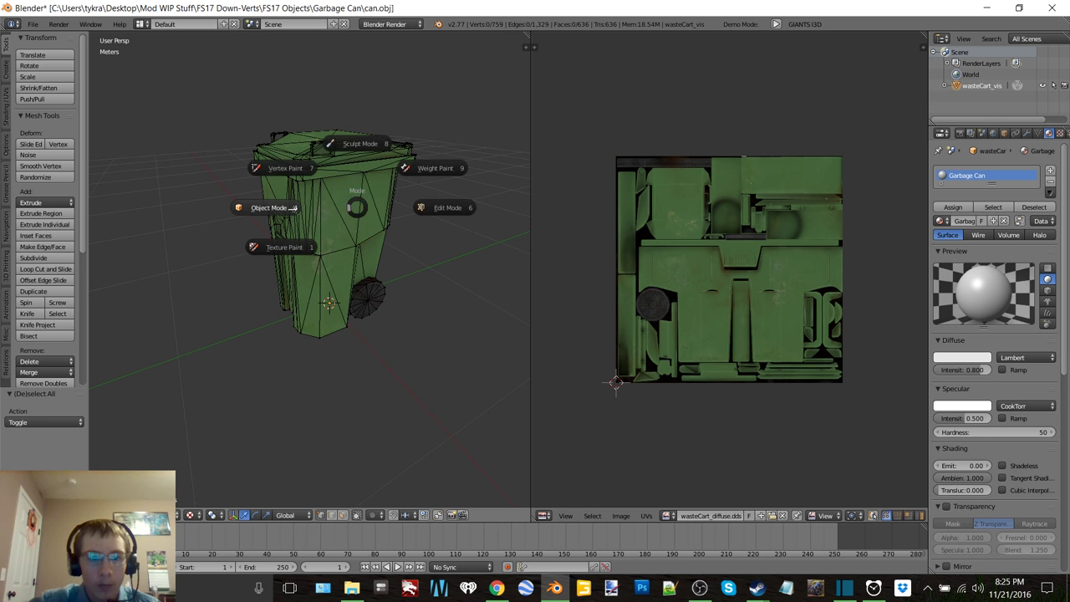
click(291, 208)
key(Tab)
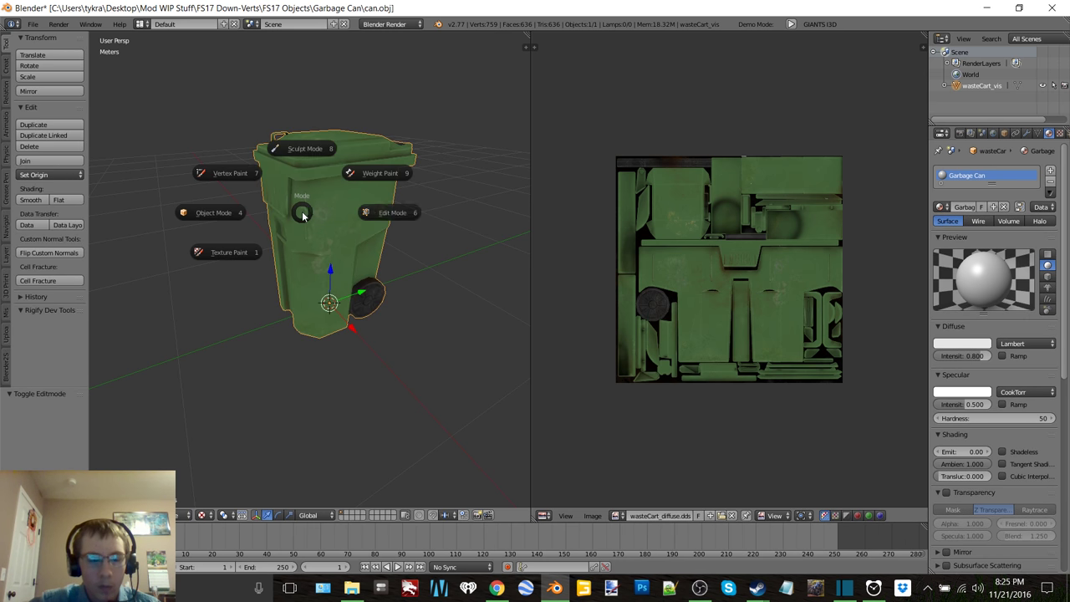
click(370, 209)
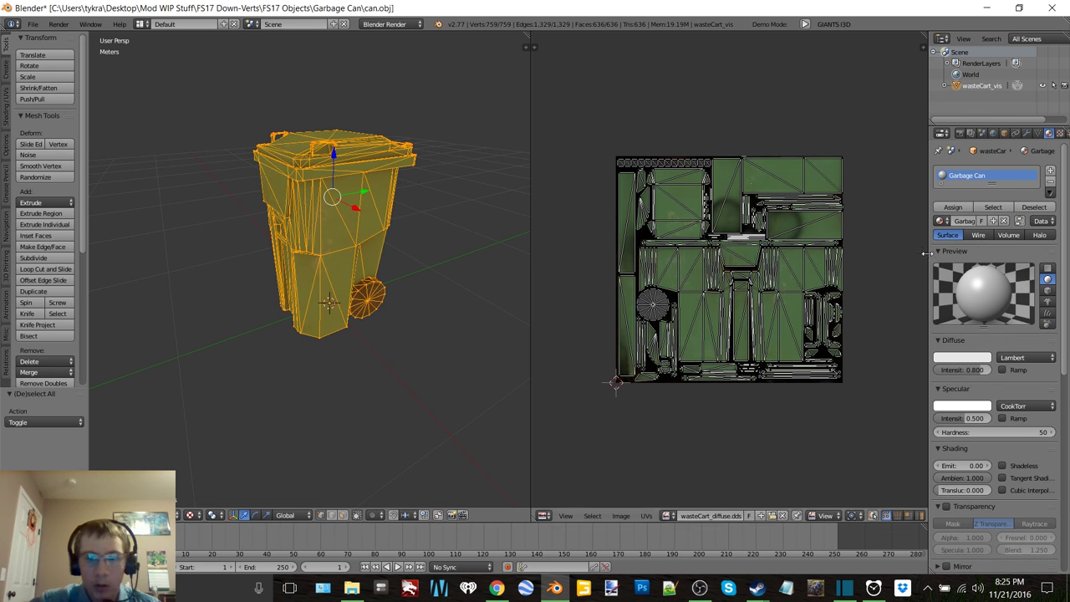
click(1059, 134)
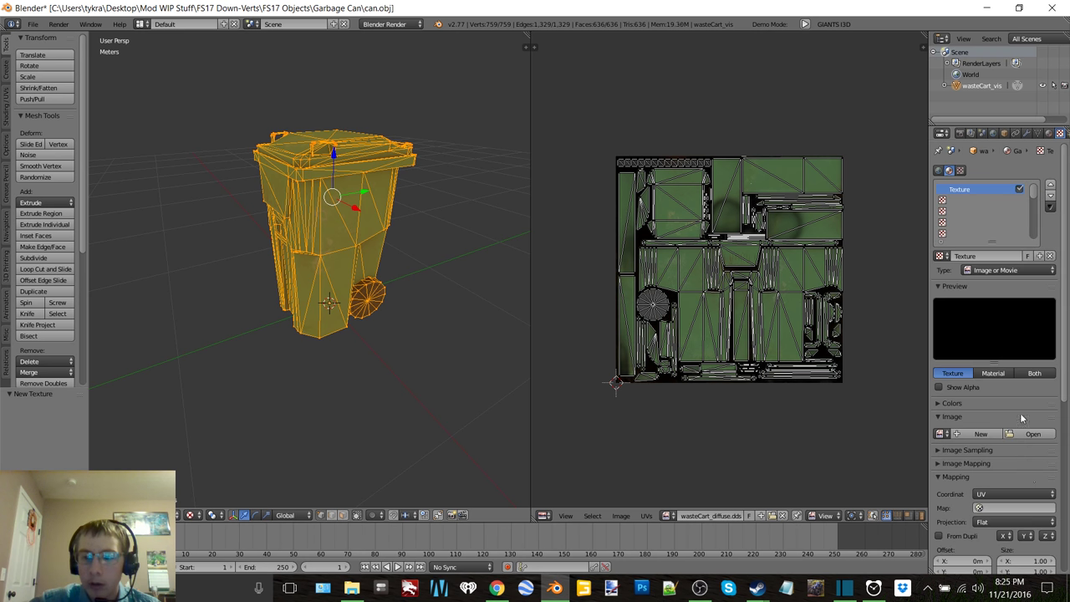
click(1026, 436)
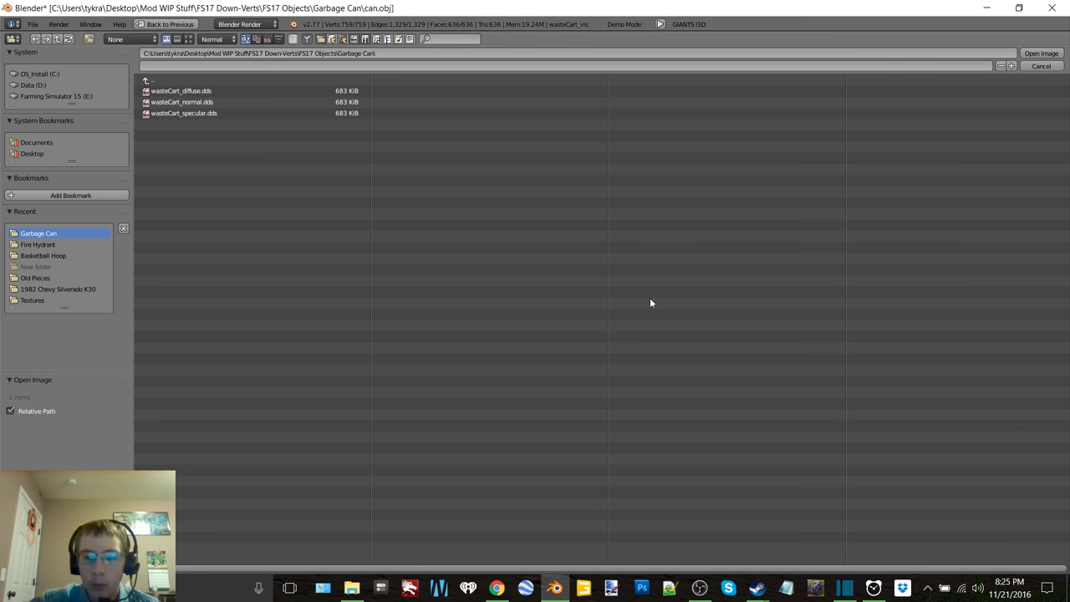
double_click(192, 87)
key(Tab)
click(270, 178)
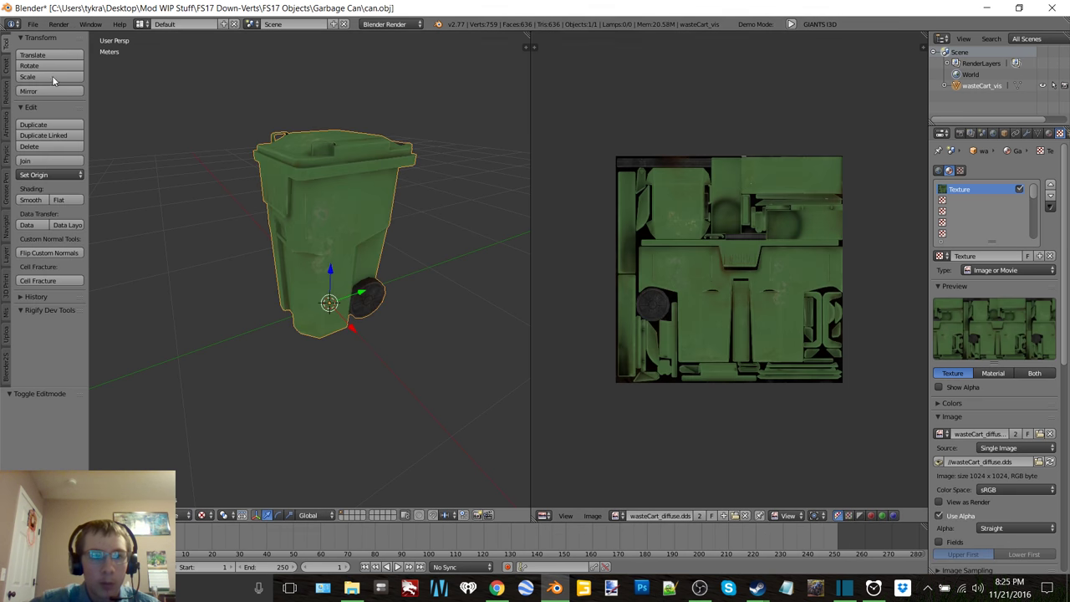
Step: Export the scene as GIANTS I3D file 'garbagecan' and close Blender
click(32, 23)
mouse_move(84, 267)
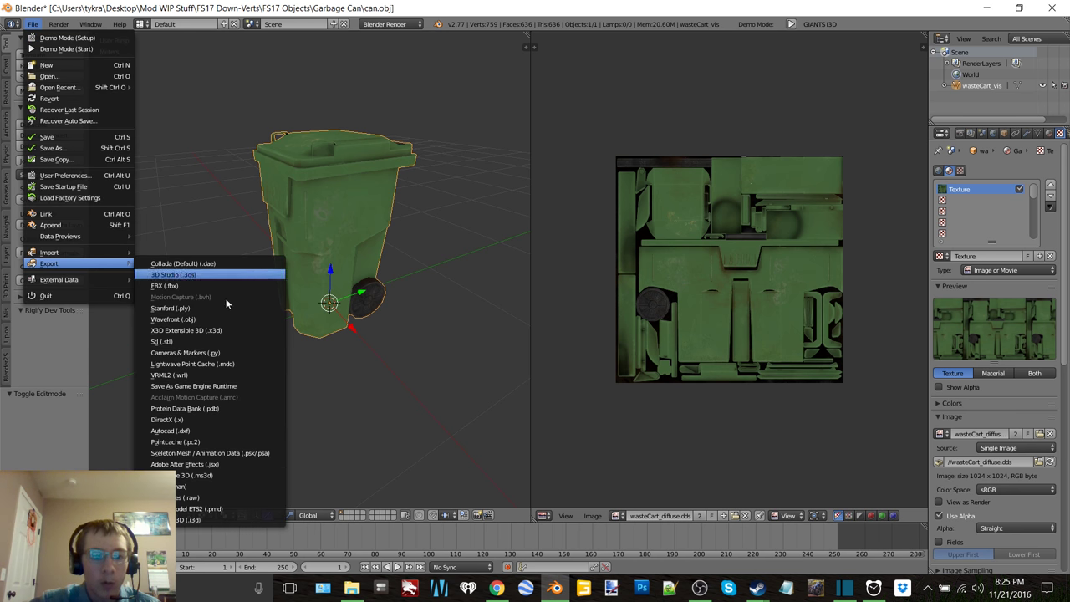
click(192, 519)
click(150, 65)
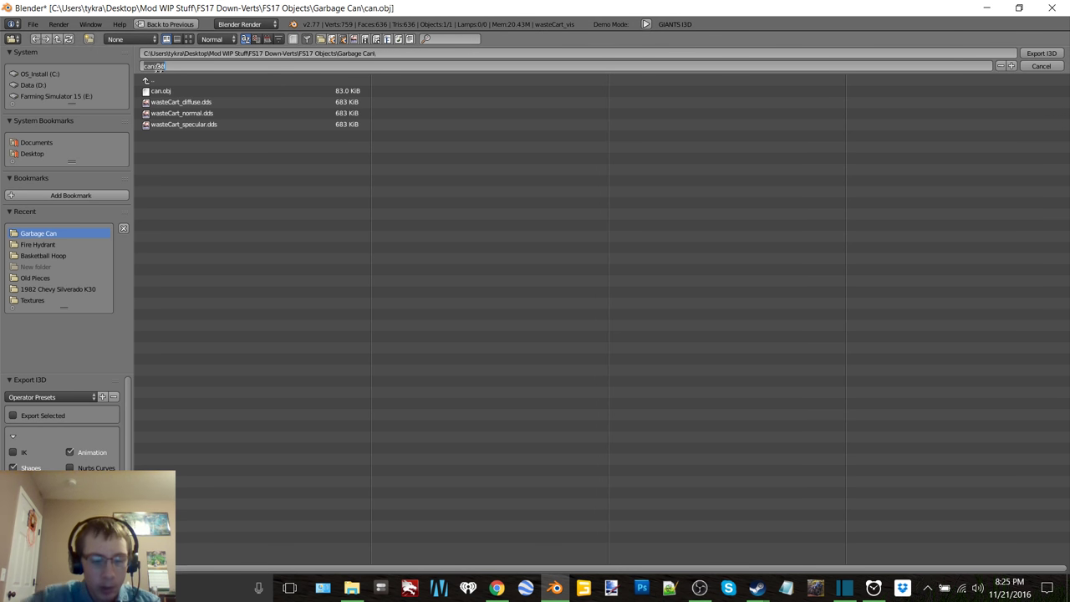
text(garbagecan)
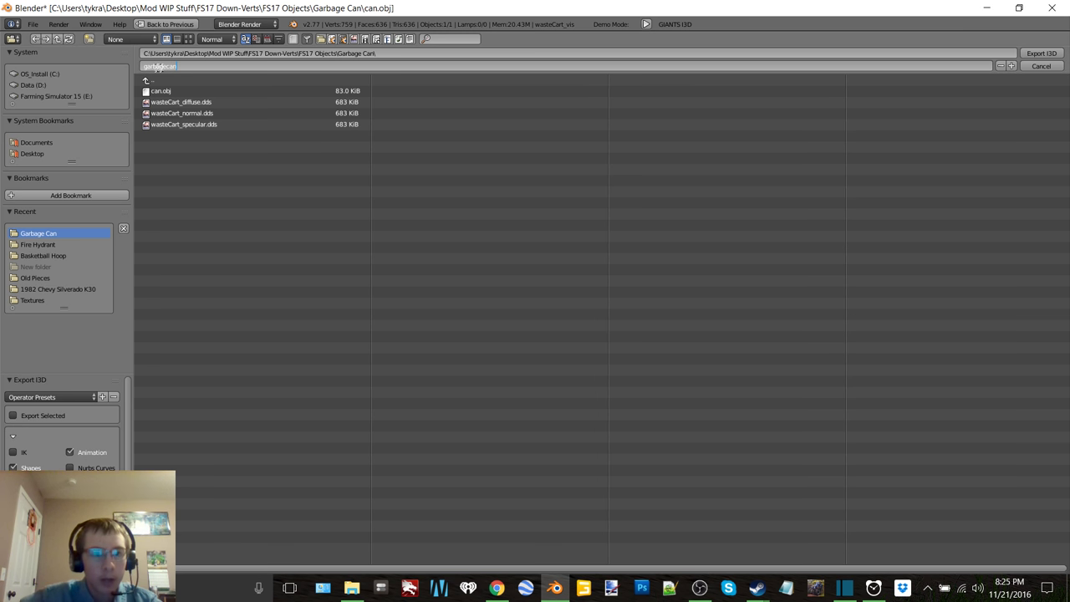
key(Return)
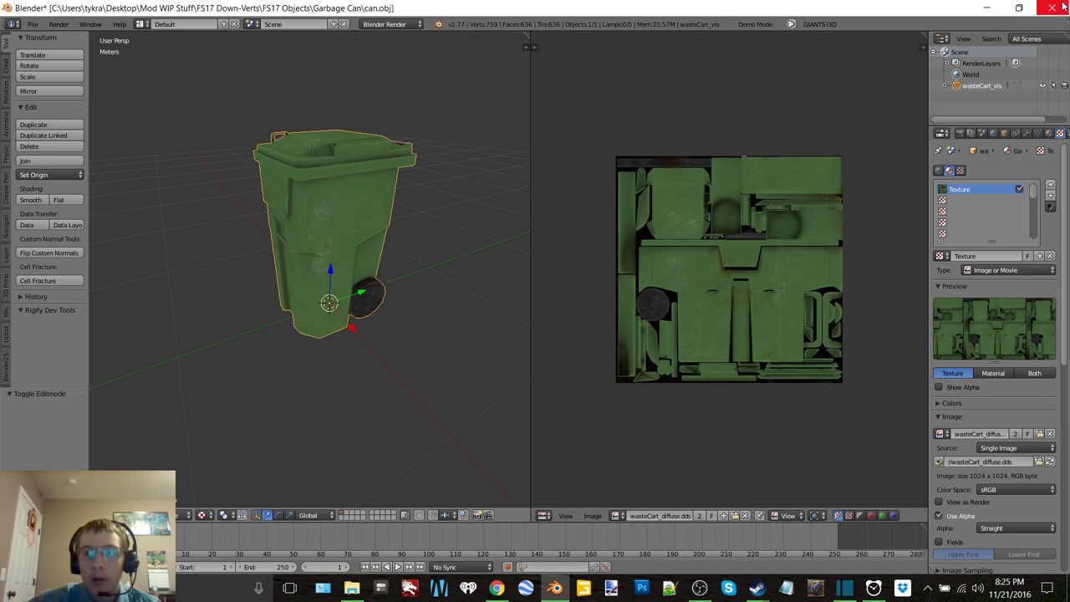
click(1055, 9)
Step: Quit Blender without saving, delete the can file, and open garbagecan in GIANTS Editor 6.0.5
click(547, 370)
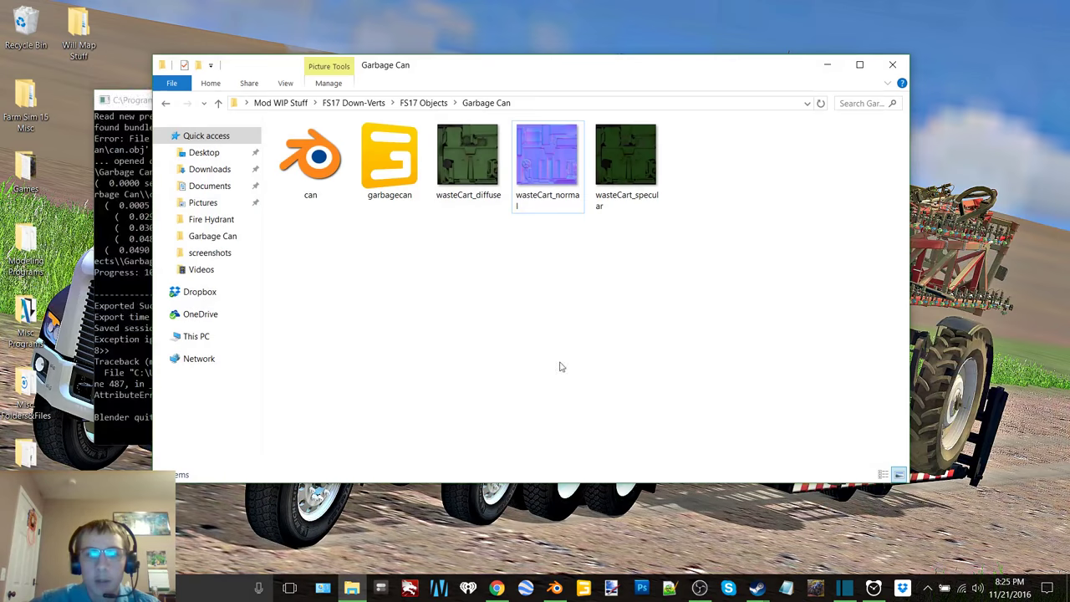
click(311, 163)
right_click(311, 163)
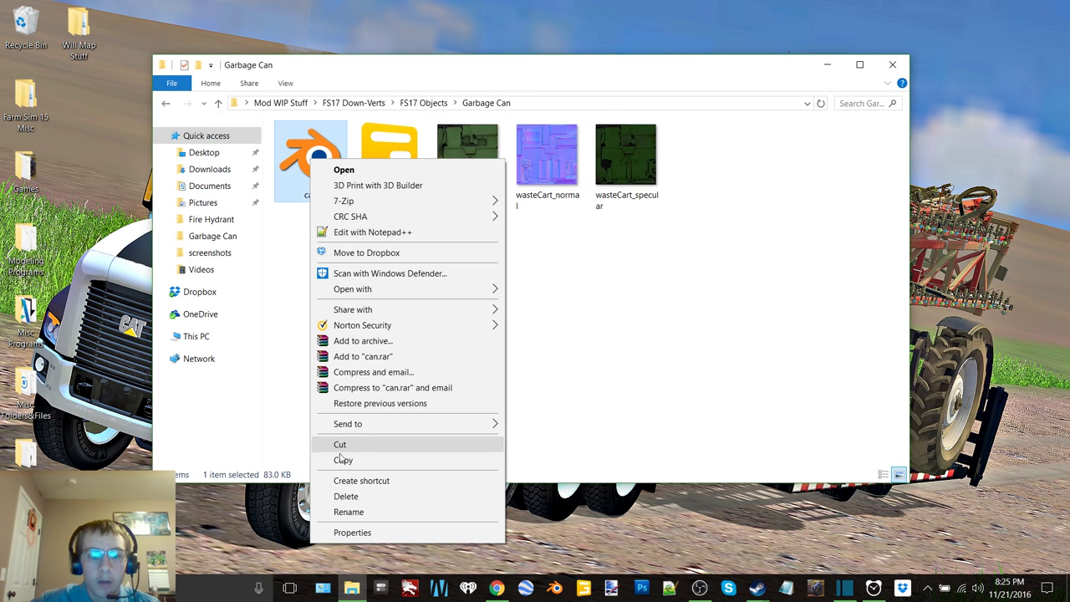
click(334, 495)
click(314, 155)
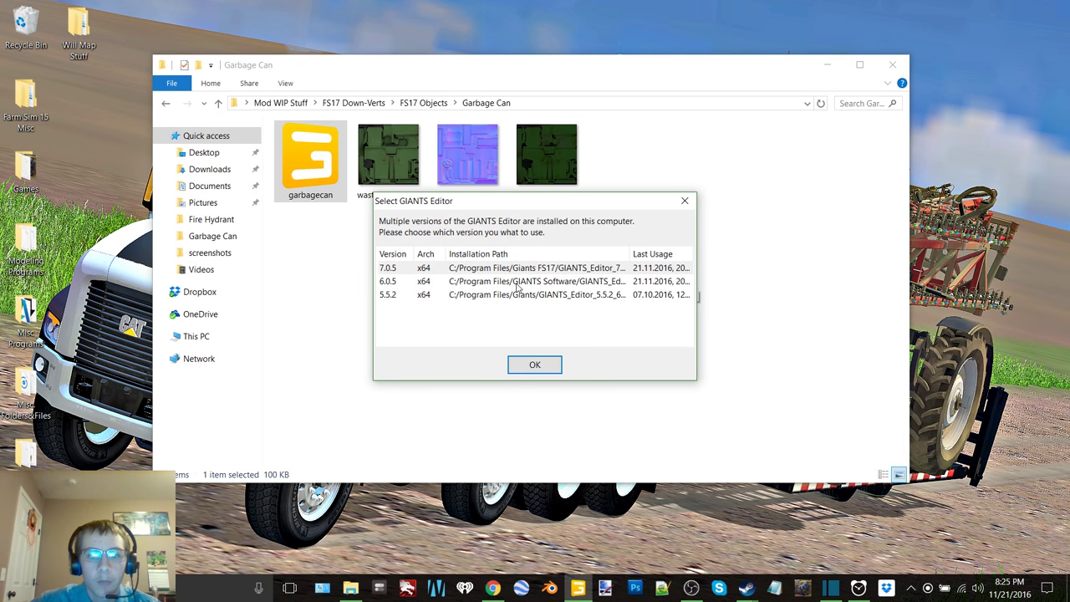
double_click(516, 287)
click(690, 587)
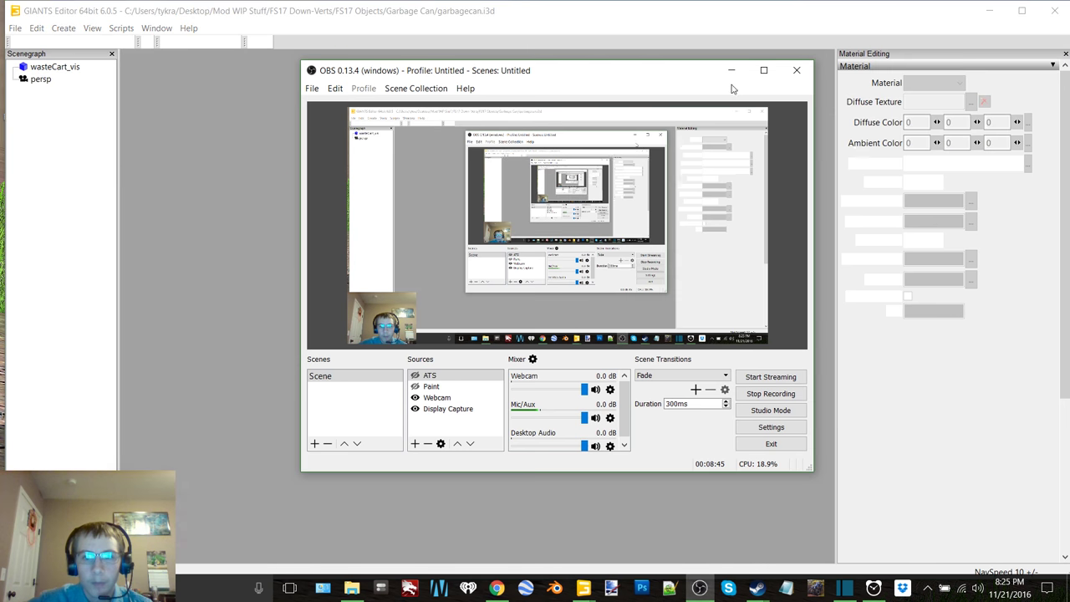
Step: Dismiss the welcome screen, maximize the editor, and select the wasteCart_vis mesh
click(731, 70)
click(742, 128)
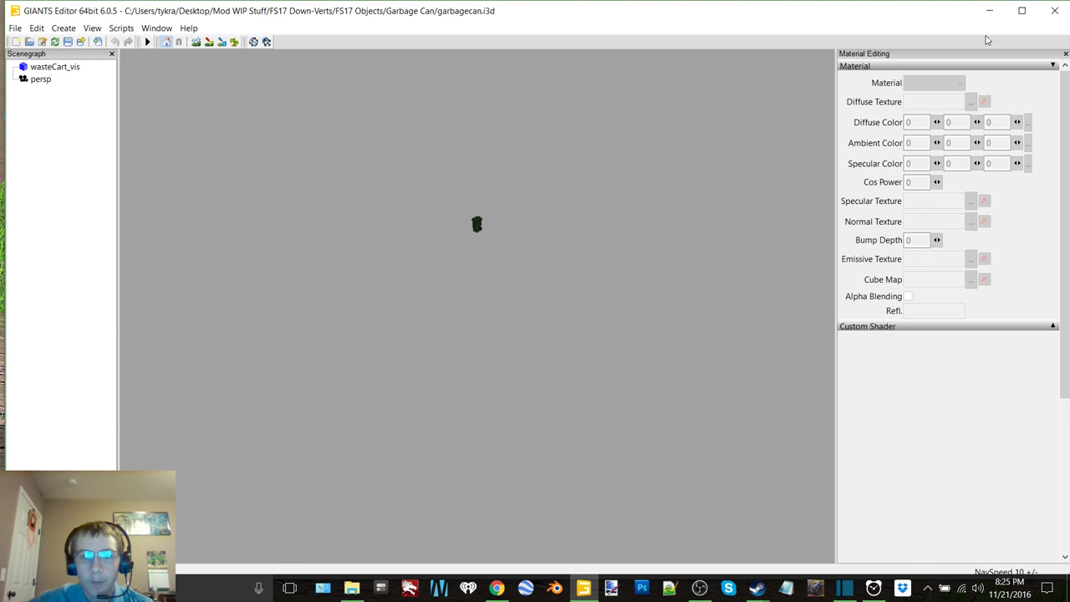
click(1020, 13)
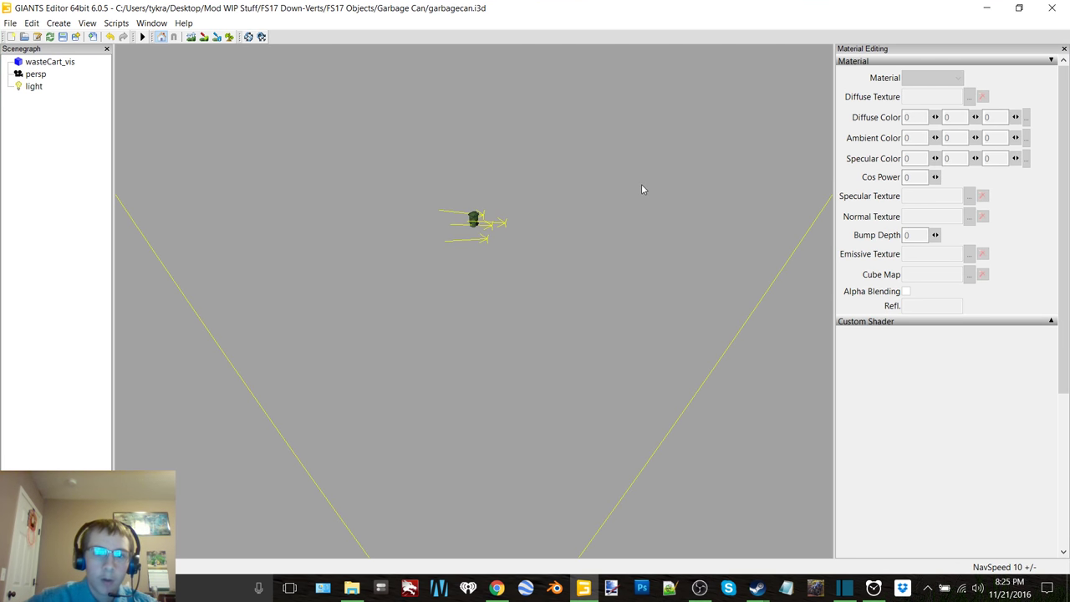
scroll(446, 274, up, 10)
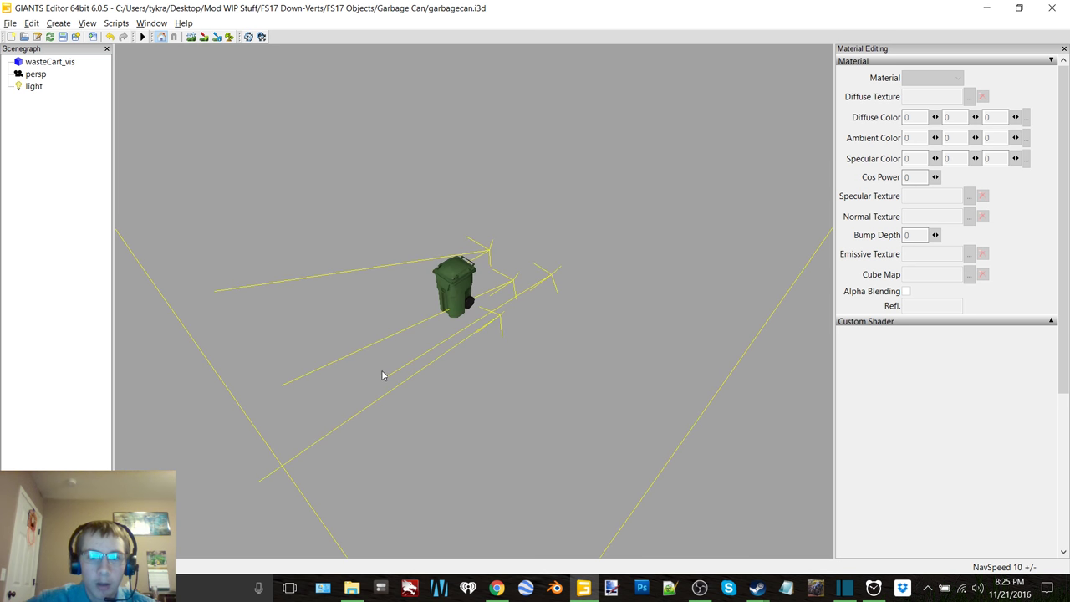
scroll(427, 332, up, 5)
scroll(422, 313, down, 3)
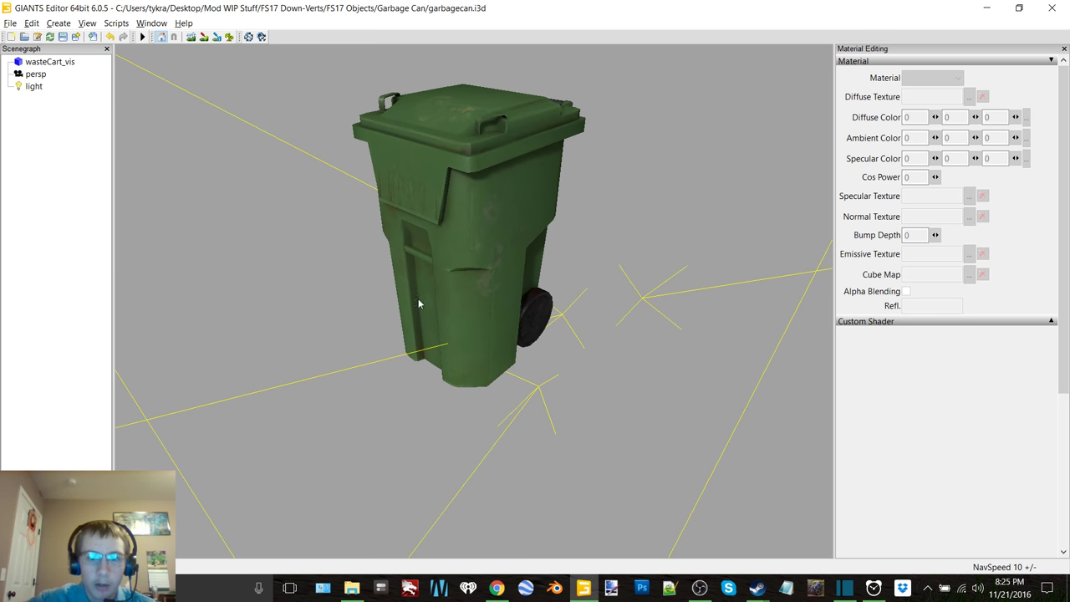
scroll(418, 299, up, 2)
click(50, 62)
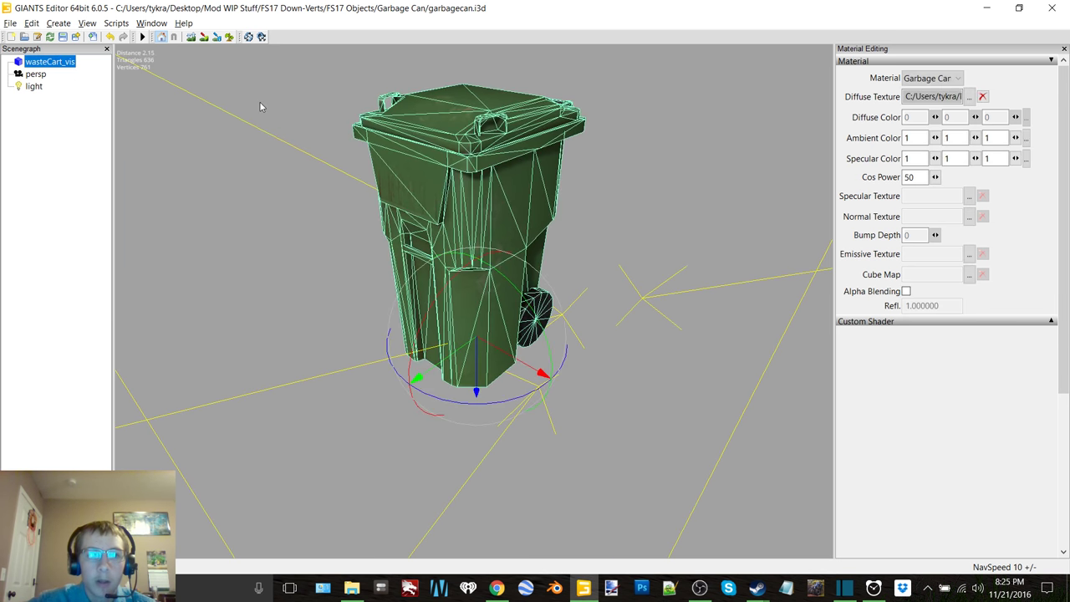
Step: Set wasteCart_specular as Specular Texture and wasteCart_normal as Normal Texture
click(969, 196)
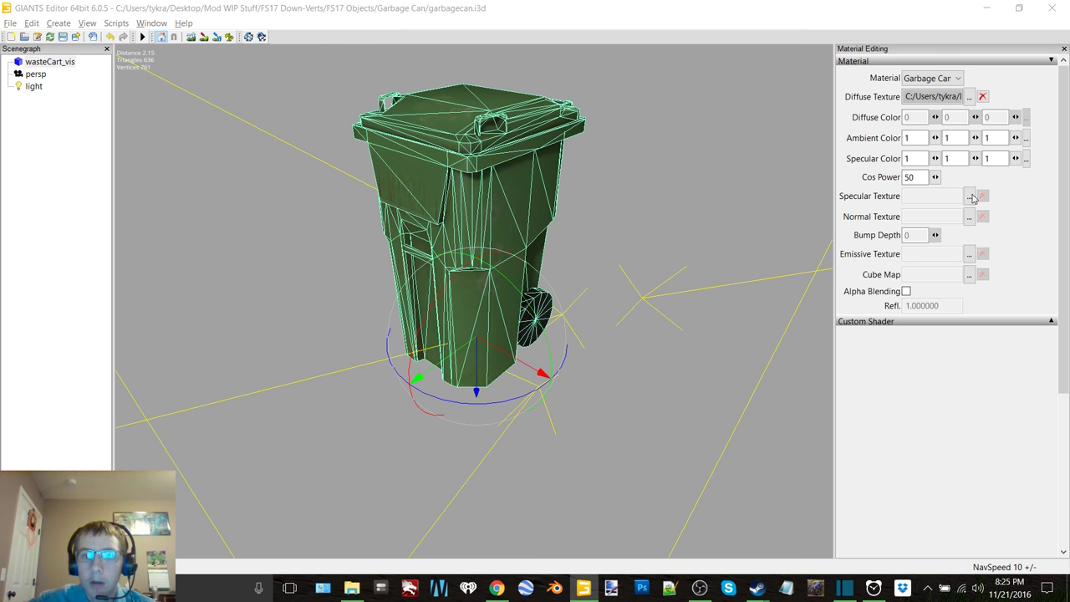
click(292, 89)
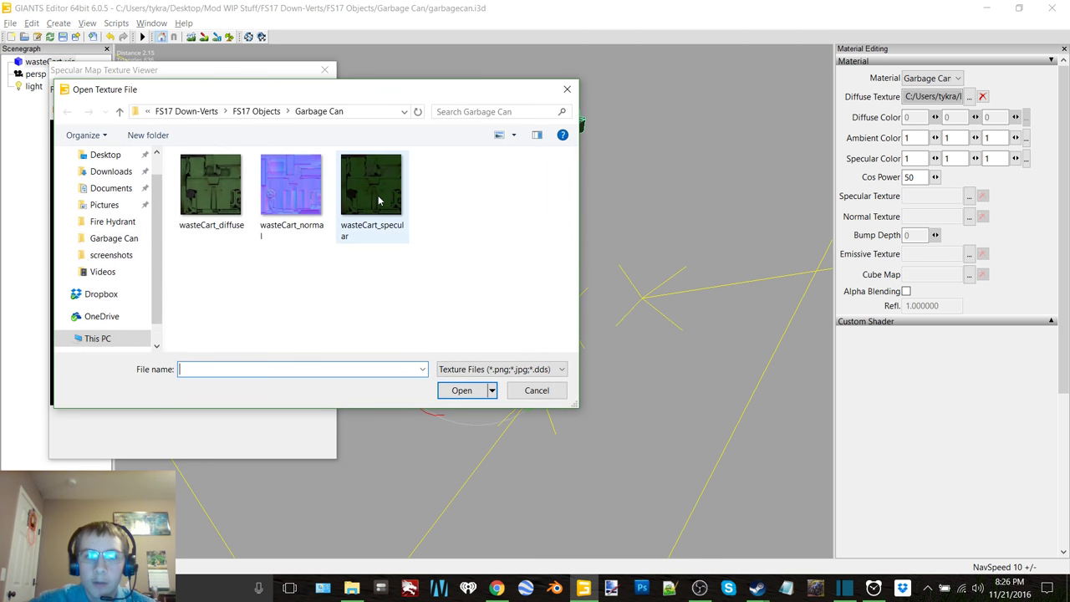
double_click(371, 184)
click(325, 69)
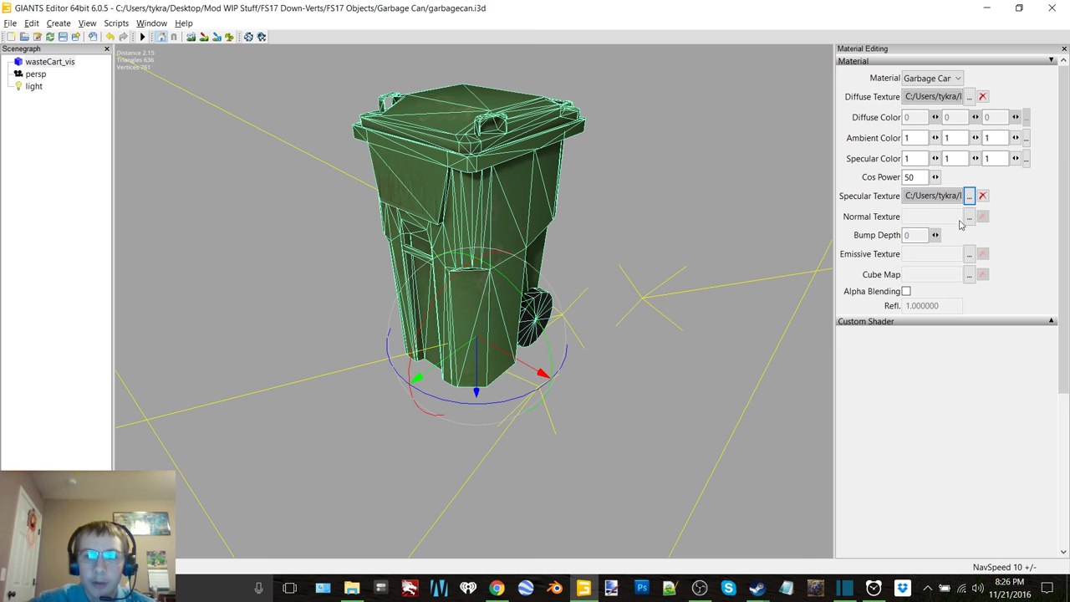
click(968, 216)
click(291, 89)
double_click(316, 179)
click(325, 70)
scroll(565, 331, up, 5)
scroll(563, 332, down, 5)
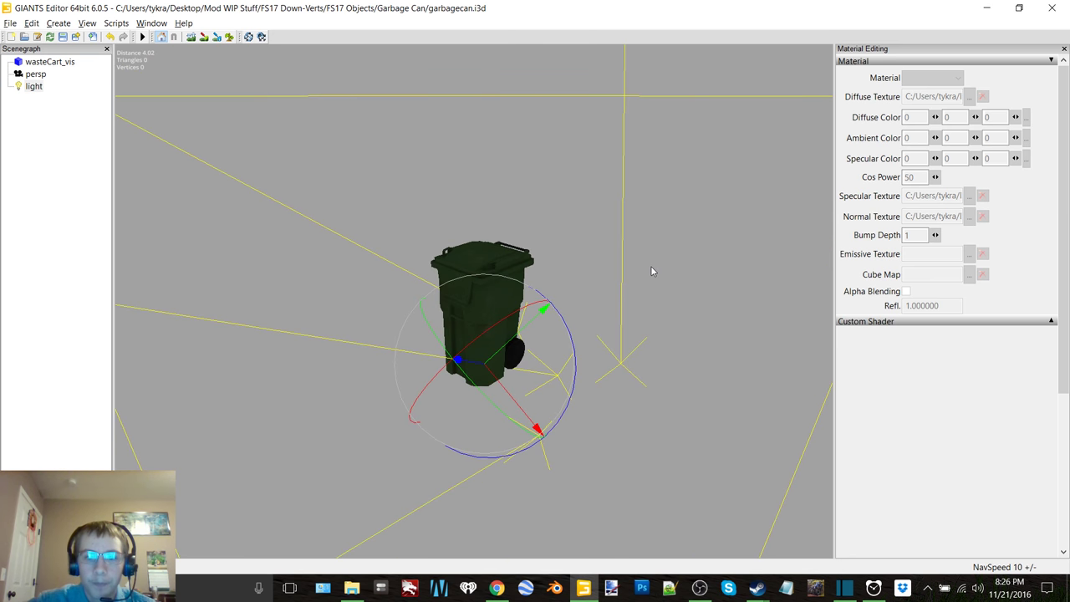
middle_drag(653, 271, 631, 271)
Step: Rename wasteCart_vis to 'Garbage Can' in the Attributes panel and close the editor
click(151, 23)
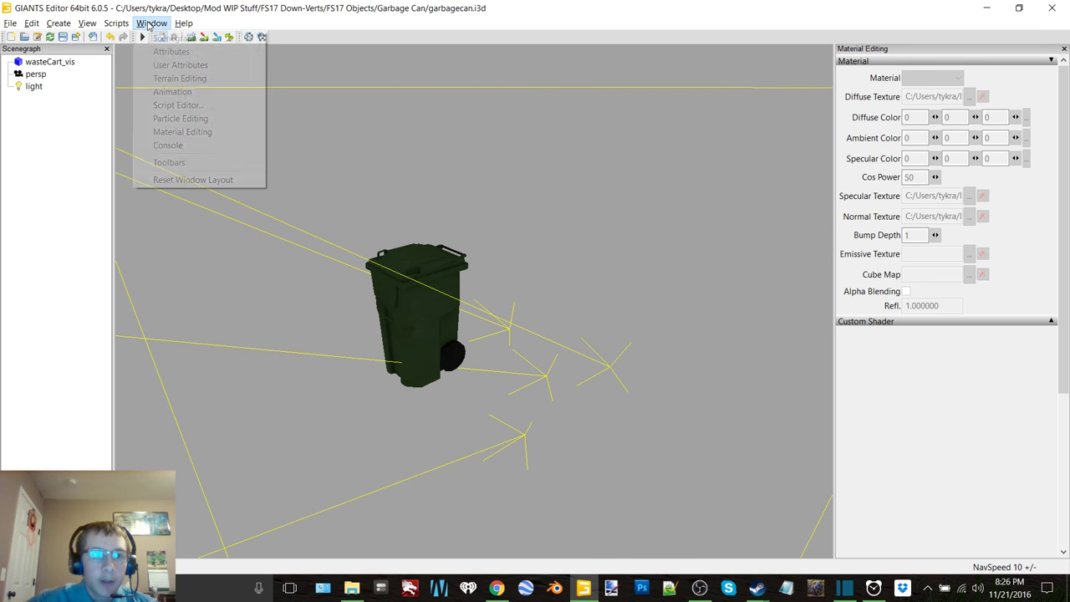
click(200, 50)
click(37, 64)
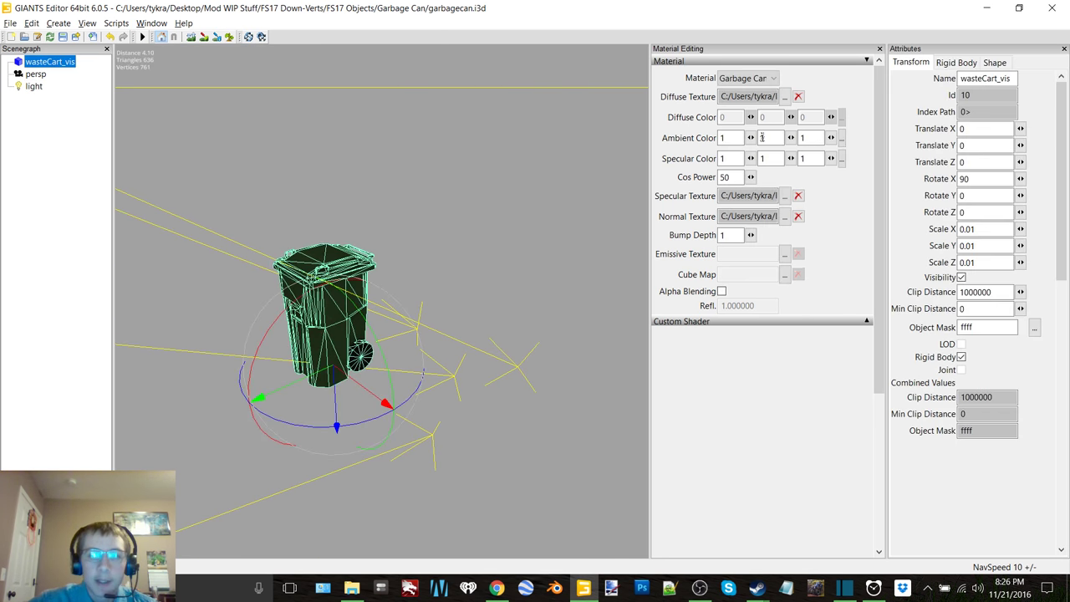
drag(1010, 77, 984, 77)
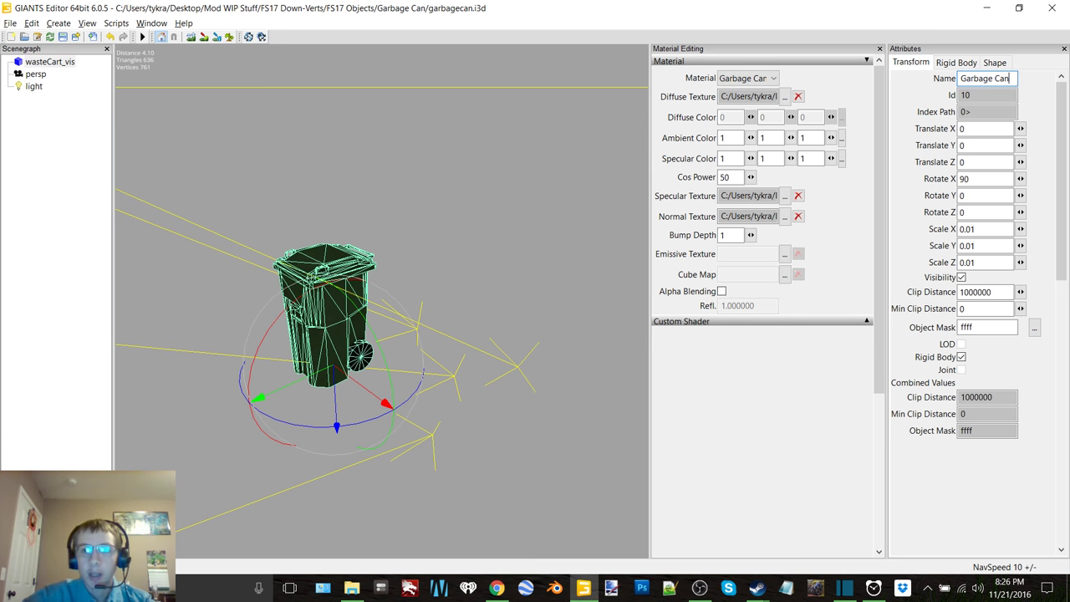
key(Return)
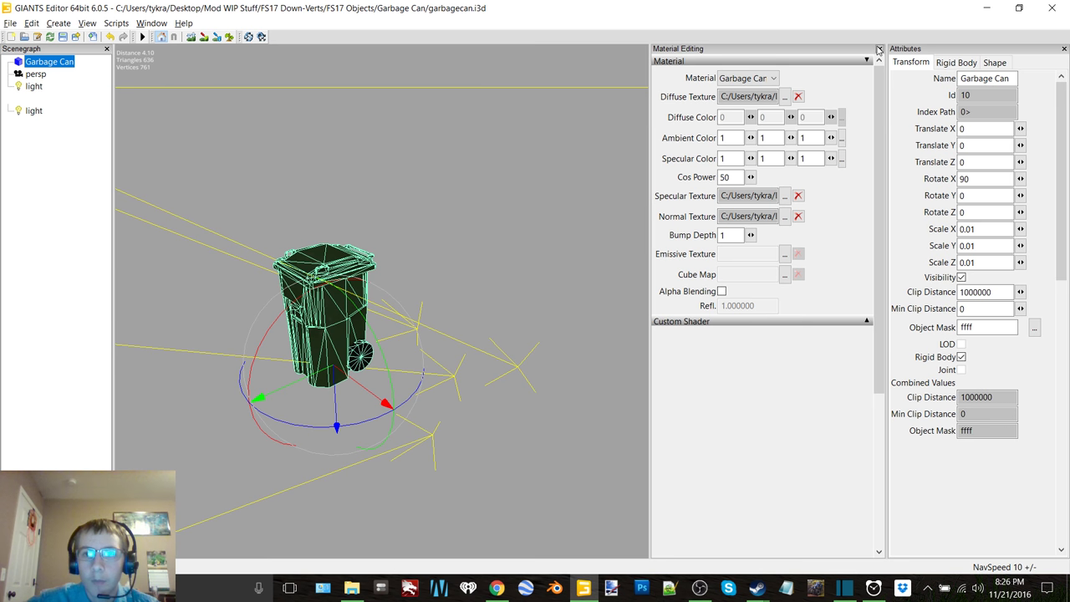
click(1052, 8)
Step: Save the garbage can scene, then open firehydrant from Fire Hydrant in GIANTS Editor 6.0.5
click(585, 299)
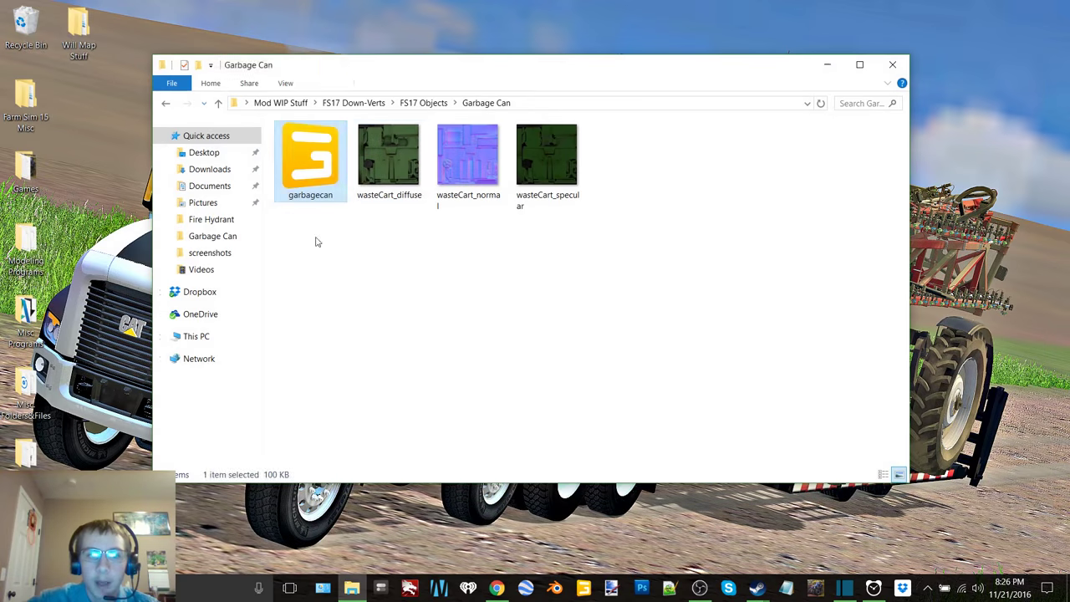
click(166, 102)
click(338, 162)
double_click(339, 162)
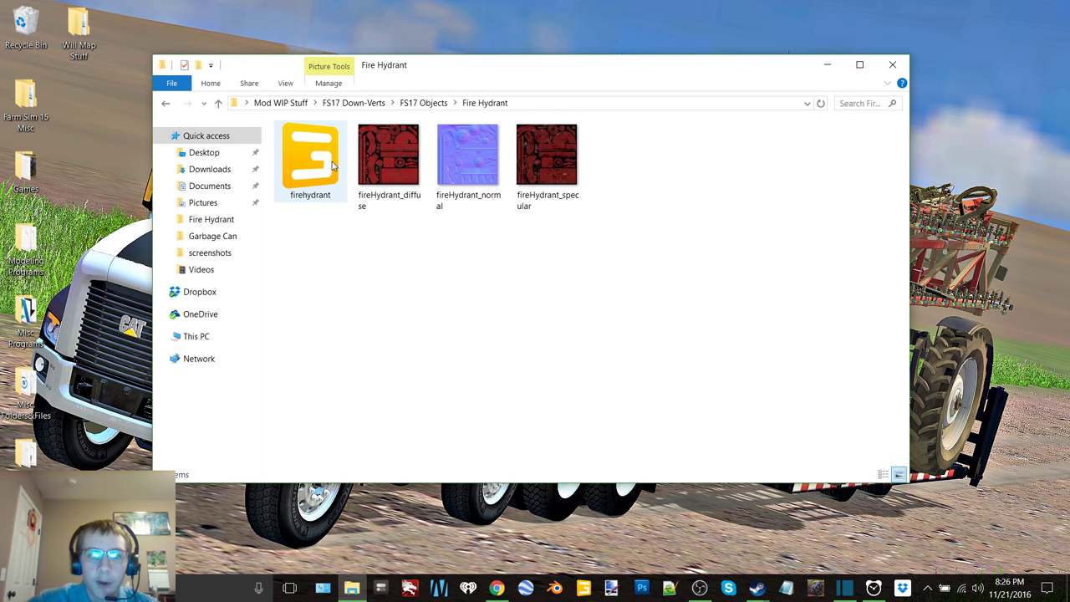
double_click(339, 161)
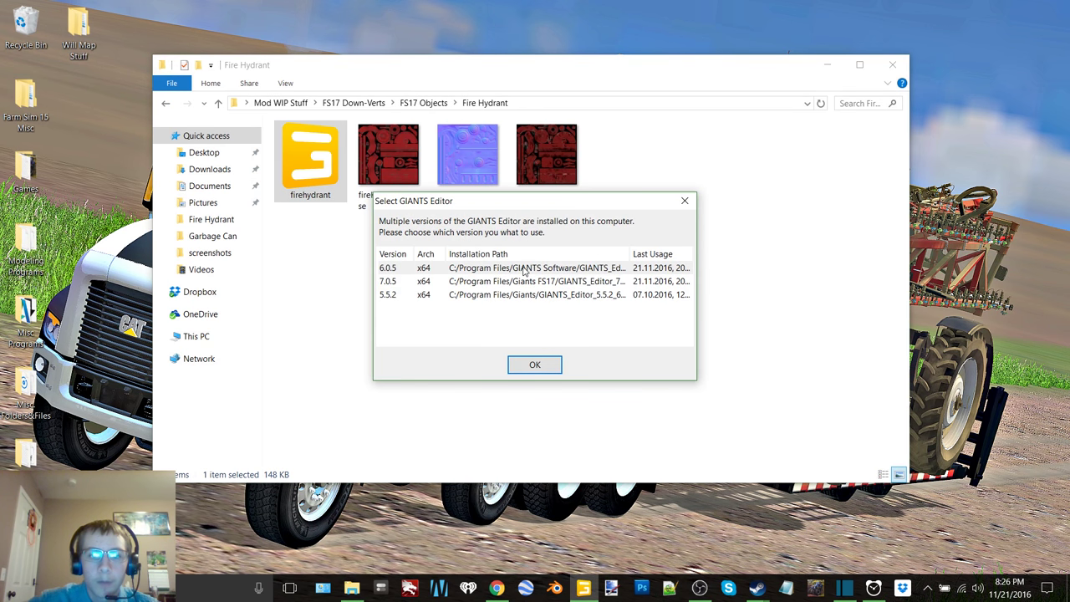
double_click(524, 269)
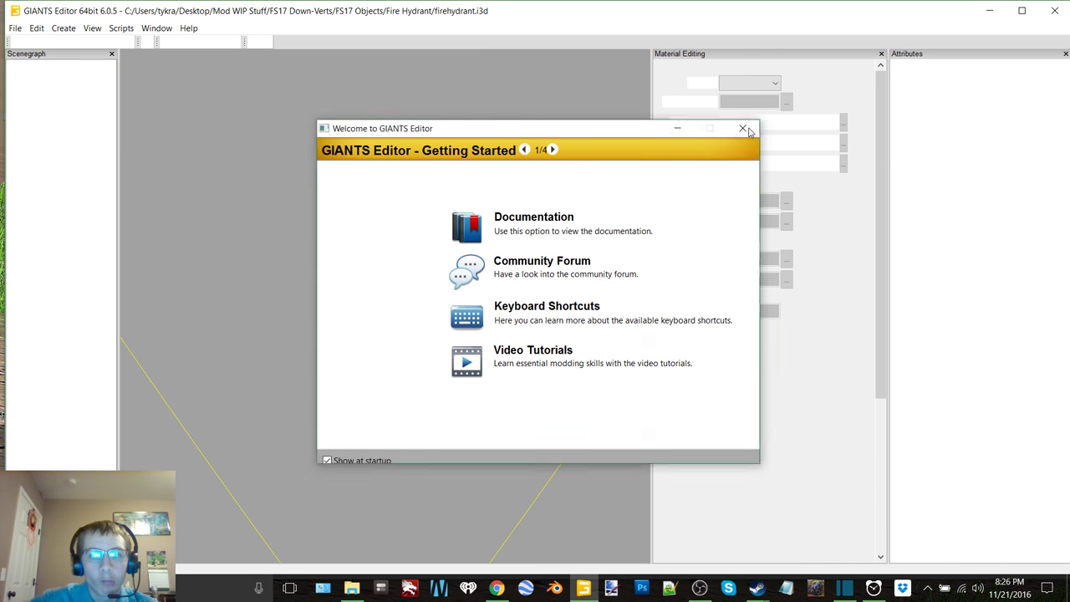
Step: Dismiss the welcome message, select fireHydrant, and maximize the editor window
click(742, 129)
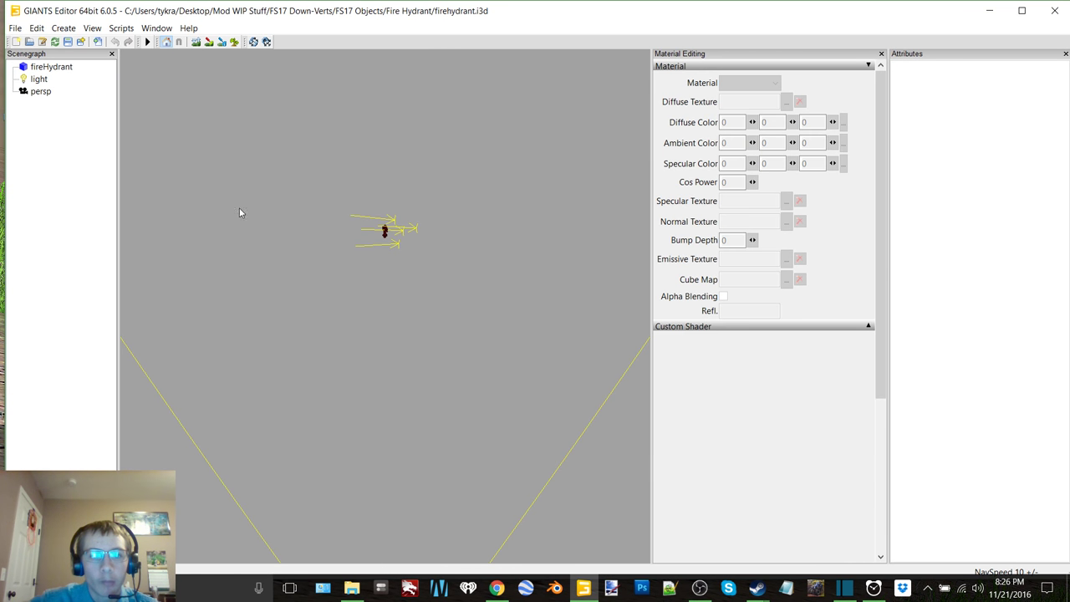
click(68, 66)
double_click(134, 12)
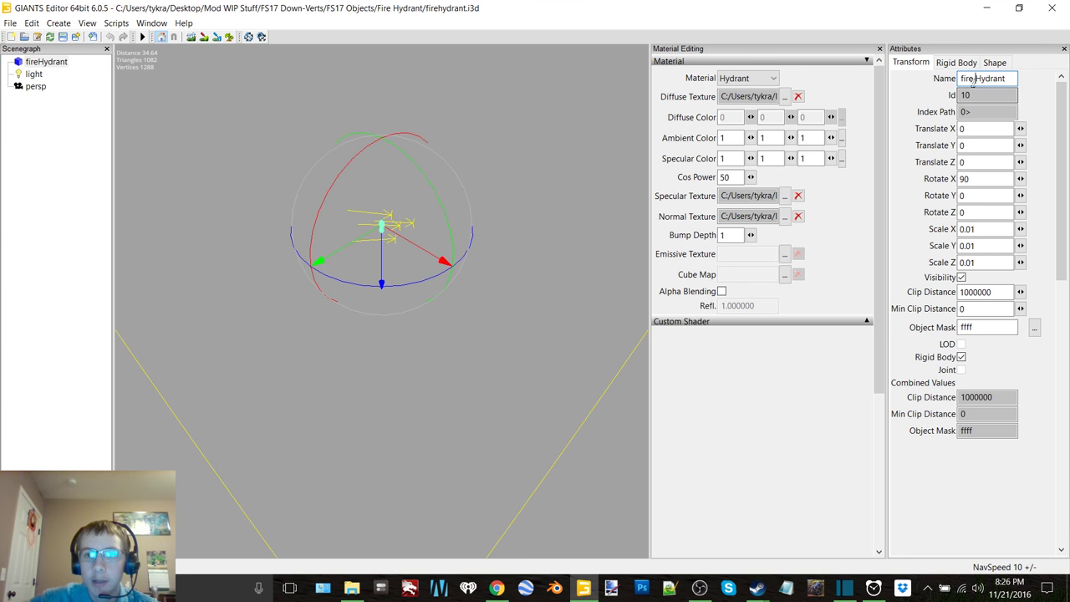
Step: Confirm the object name Fire Hydrant, then close the scene and save changes to firehydrant.i3d
key(Return)
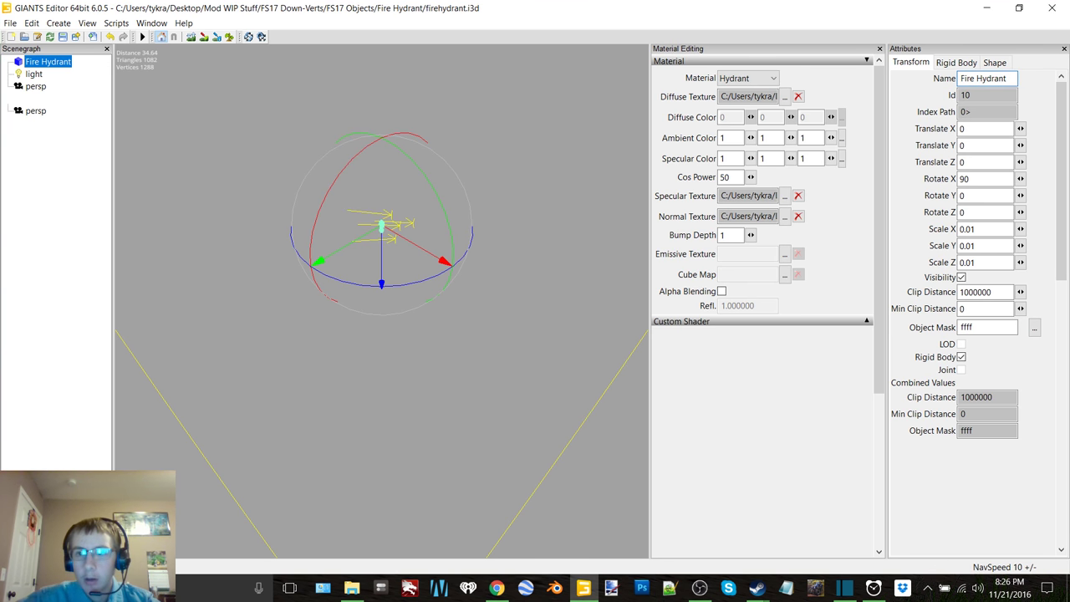
click(1053, 9)
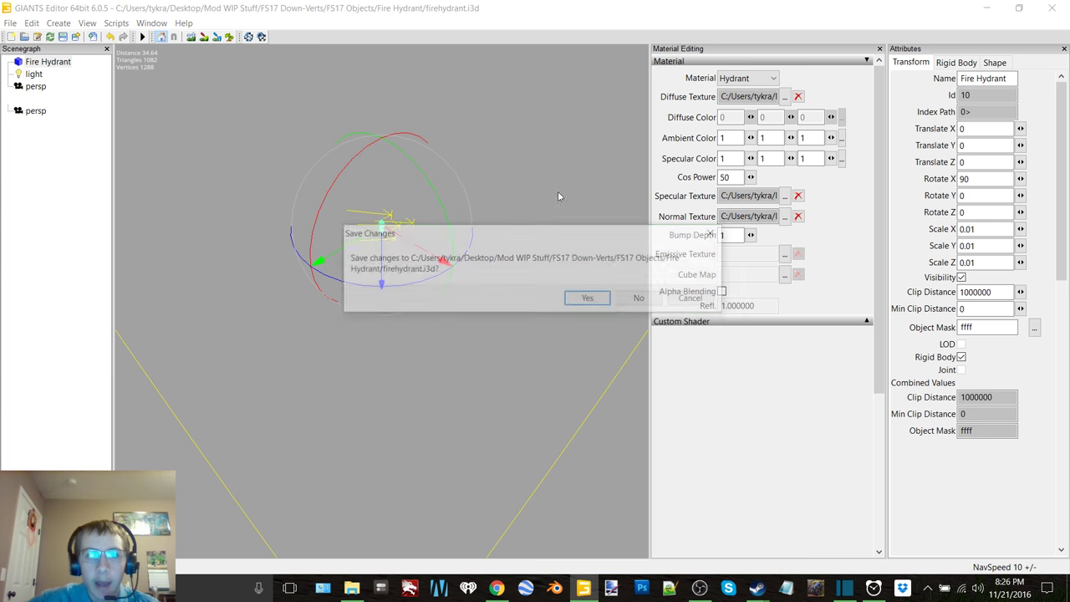
click(589, 299)
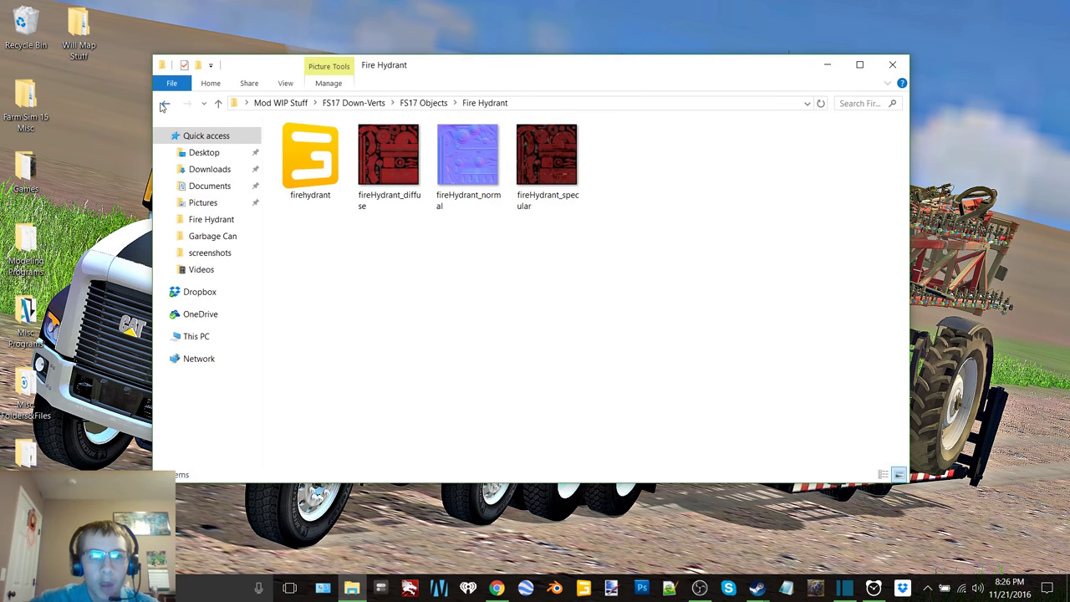
Step: Move the Fire Hydrant and Garbage Can folders onto the desktop
click(164, 105)
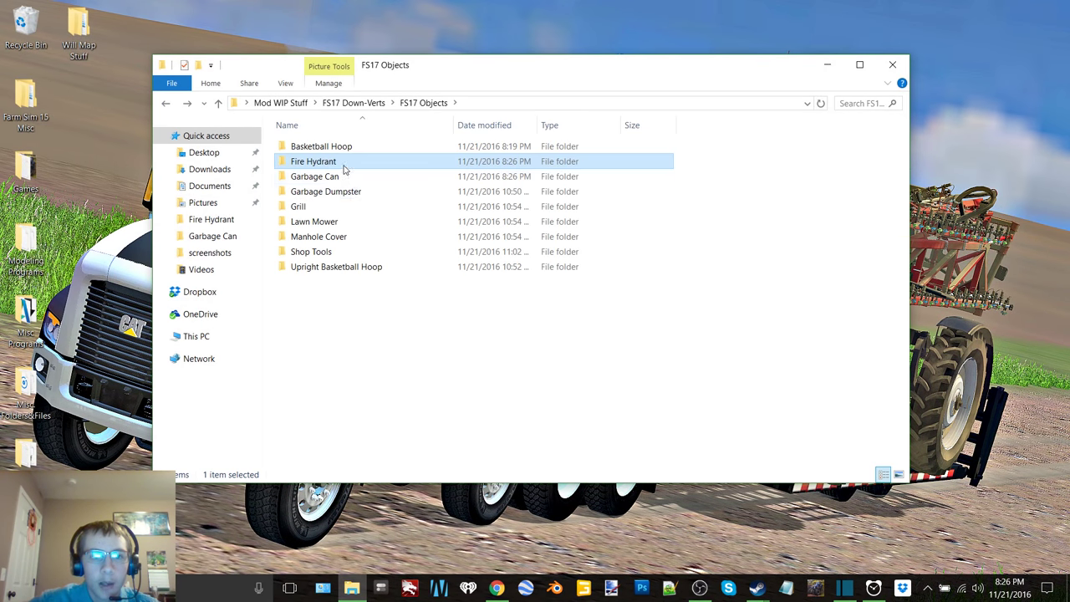
shift+click(314, 177)
drag(314, 176, 79, 117)
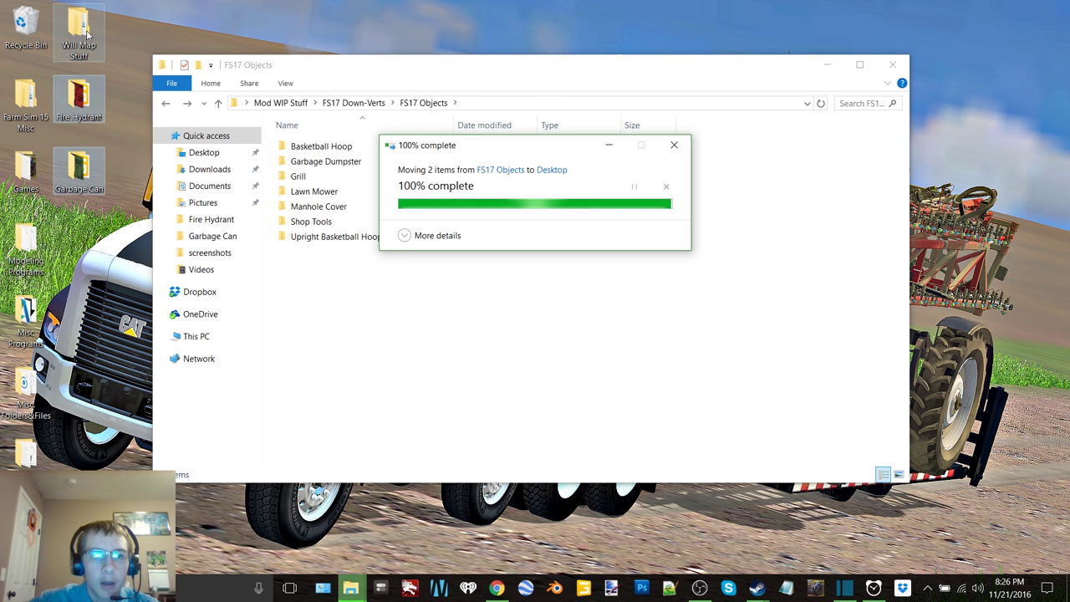
Step: Open dumpster.i3d from the Garbage Dumpster folder in GIANTS Editor 7.0.5
double_click(333, 163)
right_click(329, 163)
click(310, 325)
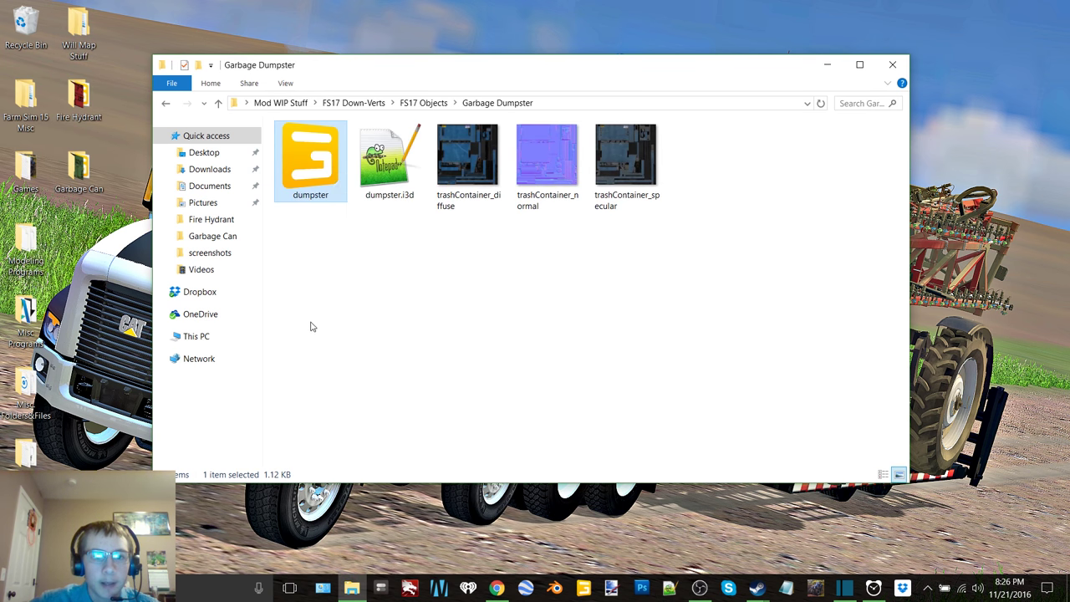
double_click(289, 163)
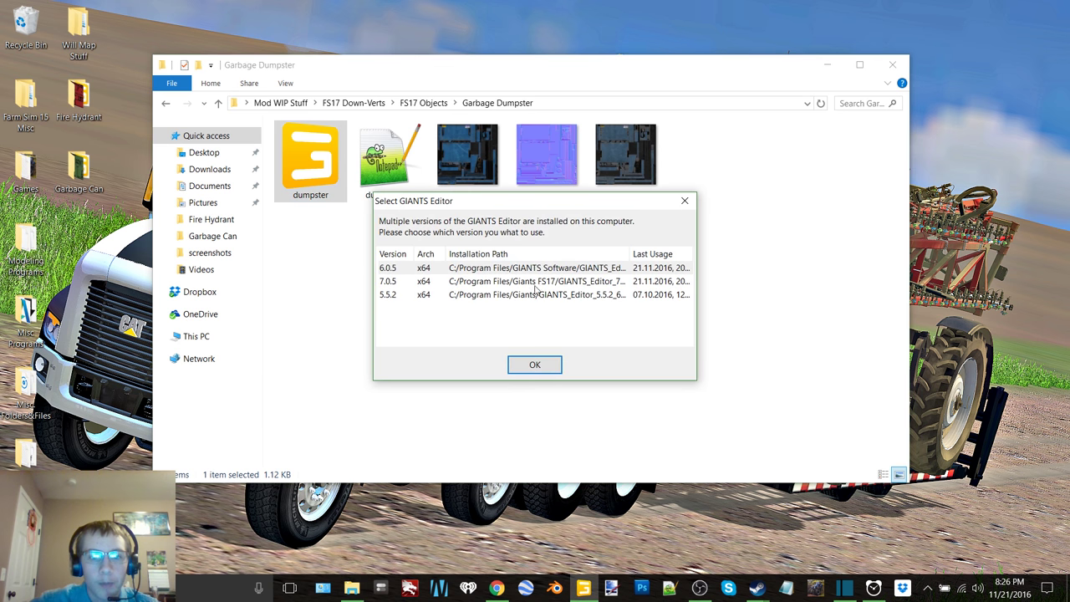
double_click(535, 282)
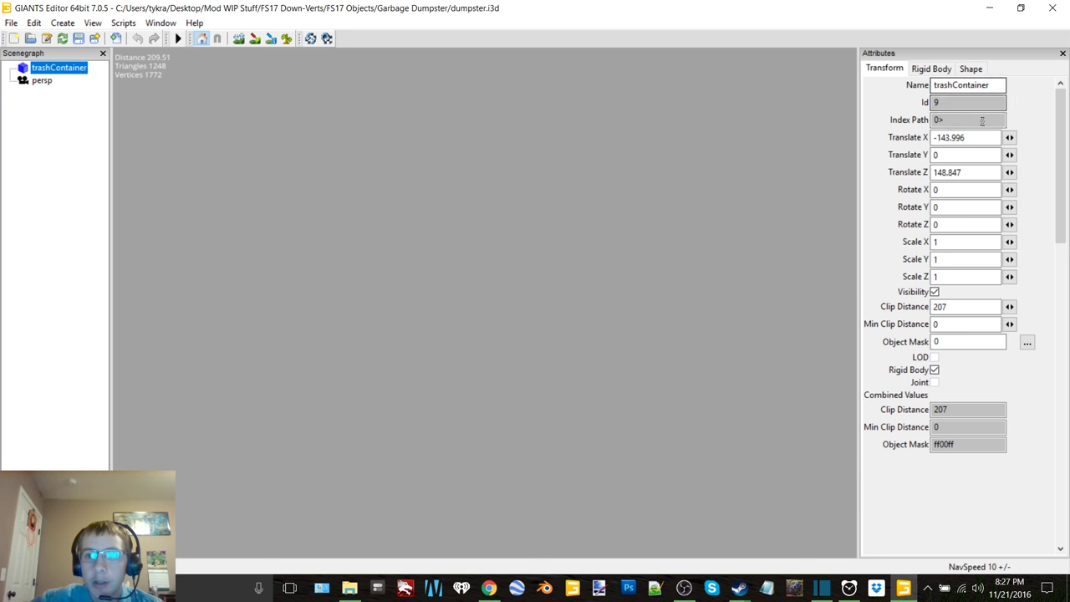
Step: Set the dumpster's Translate X and Z to 0 and view it up close
double_click(978, 137)
text(0)
double_click(952, 171)
text(0)
click(346, 158)
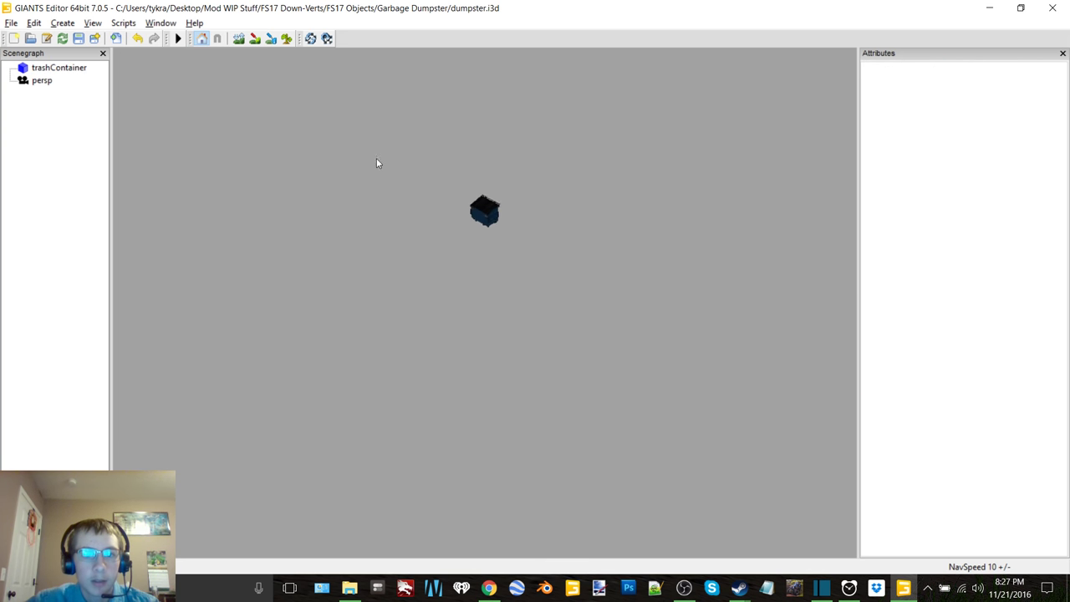
middle_drag(383, 150, 473, 211)
scroll(473, 211, up, 3)
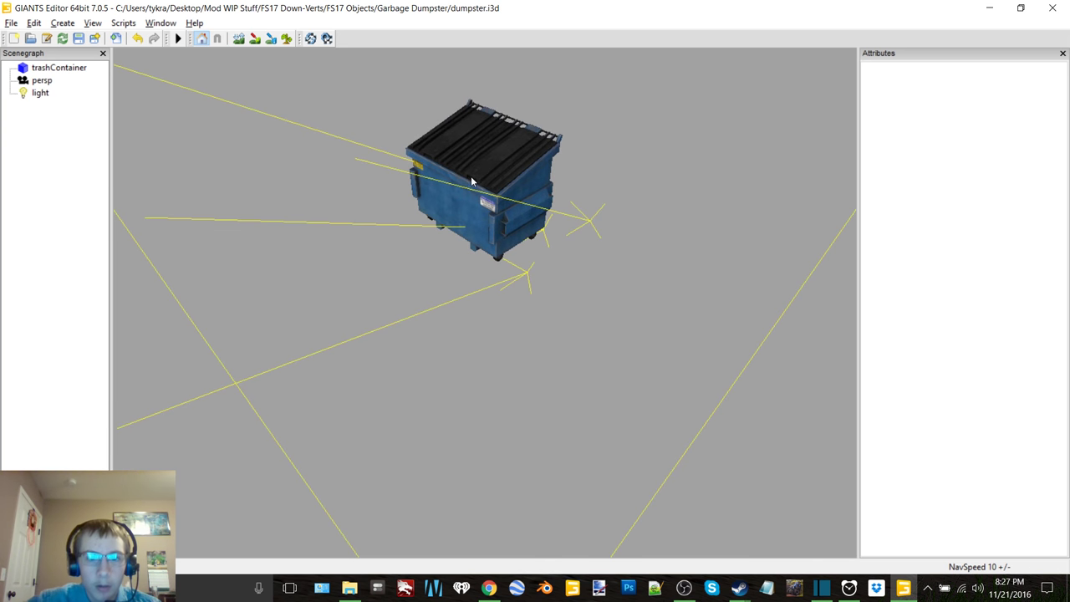
scroll(471, 180, up, 5)
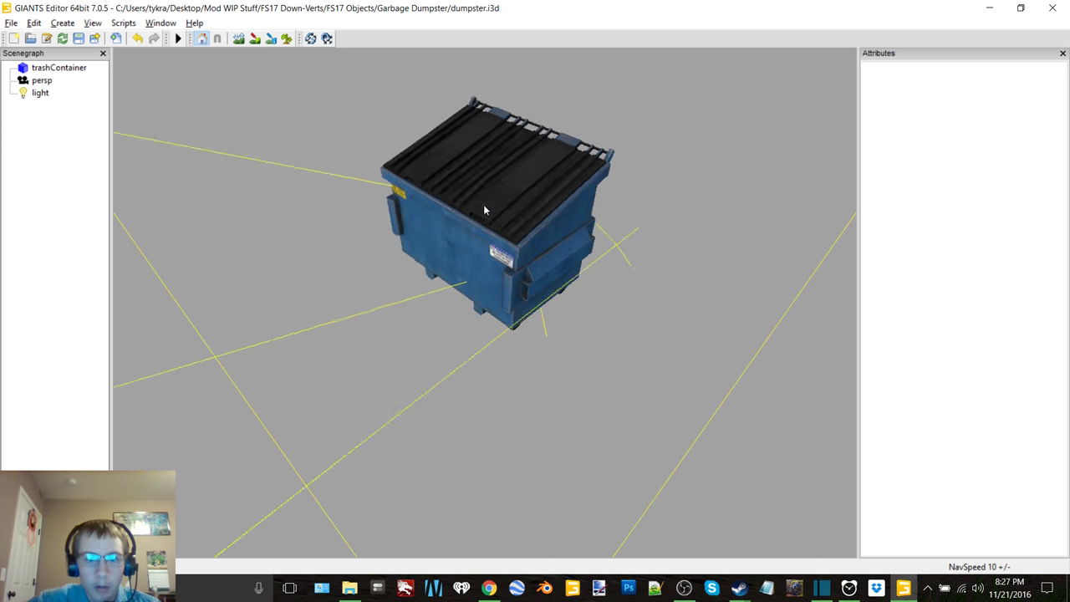
mouse_move(493, 188)
middle_down()
mouse_move(506, 175)
mouse_move(484, 175)
middle_up()
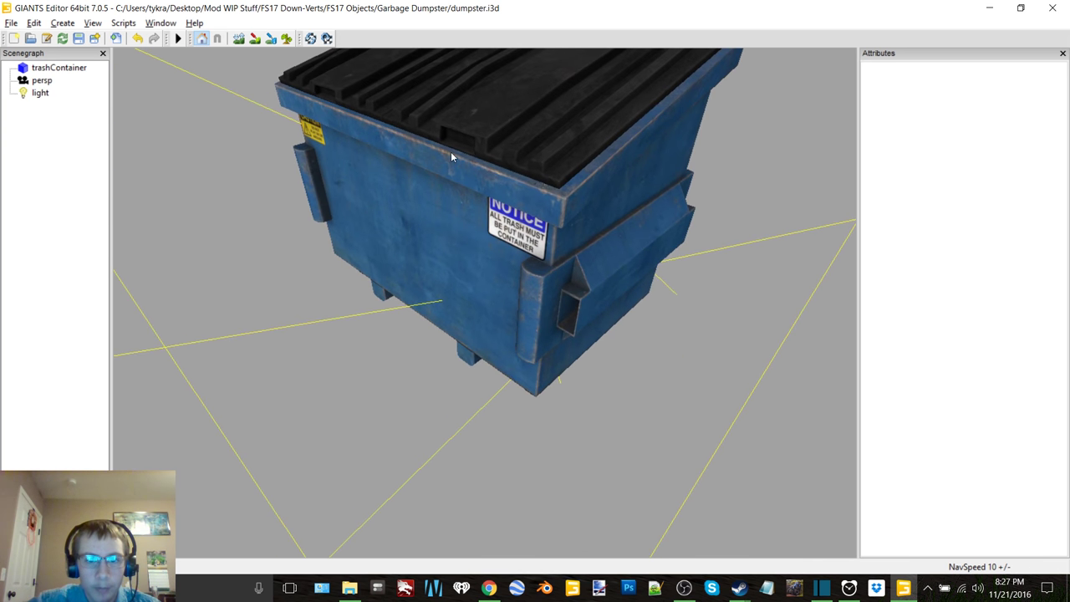
Step: Select trashContainer in the Scenegraph and start File > Export Selection
click(12, 22)
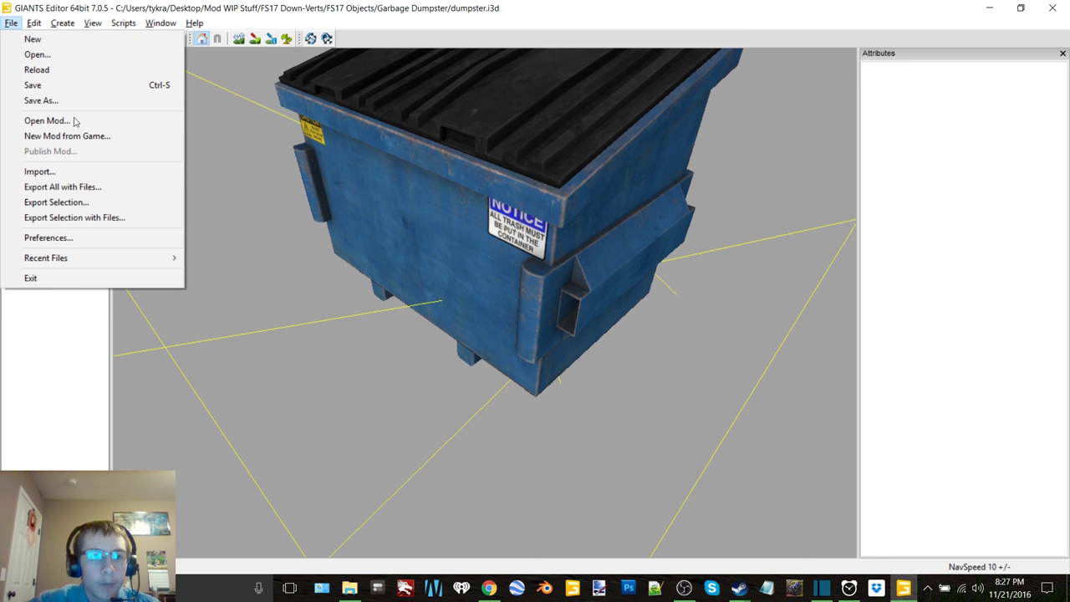
click(68, 356)
click(58, 68)
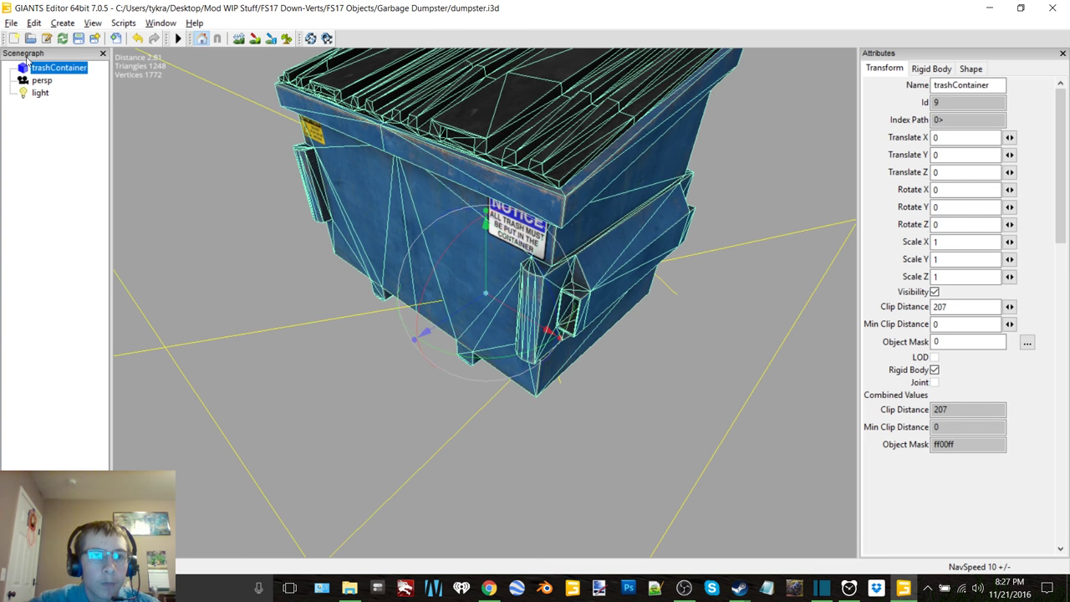
click(11, 23)
click(142, 206)
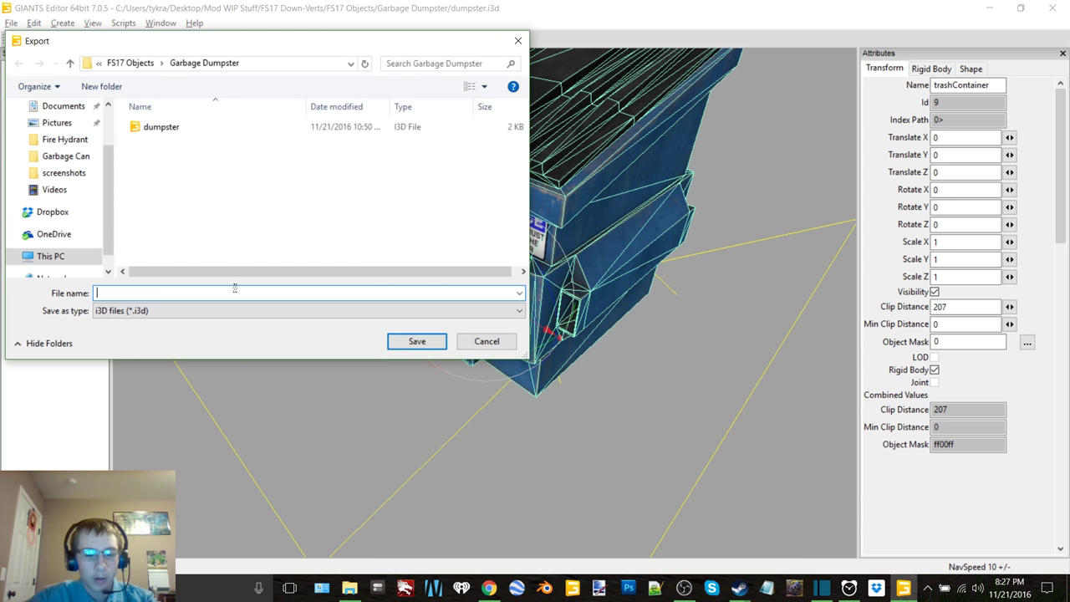
Step: Export the selected trashContainer as garbage in i3d format
text(dump)
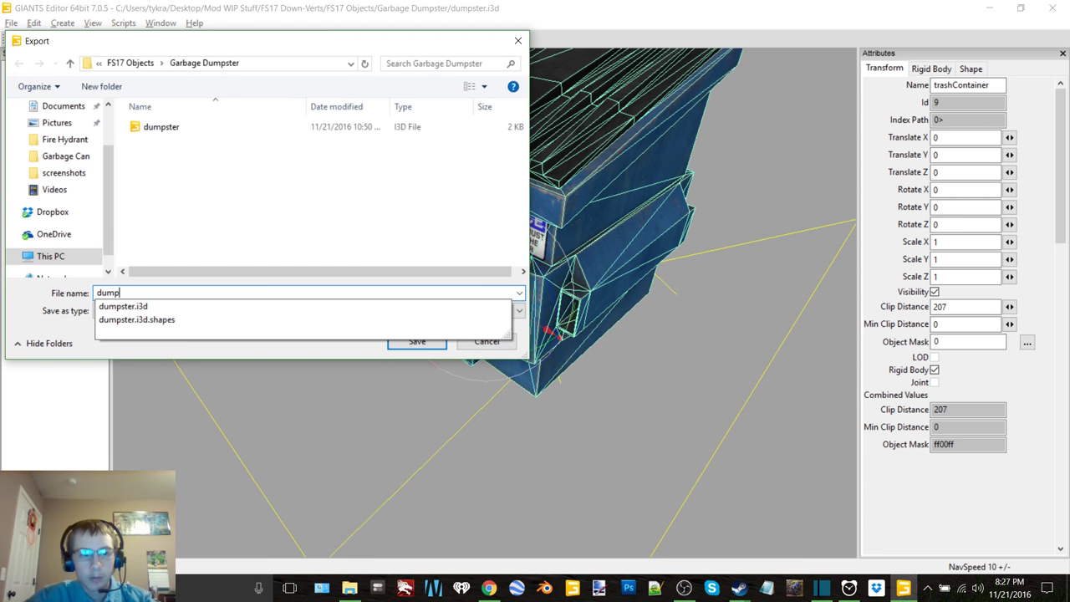
key(BackSpace)
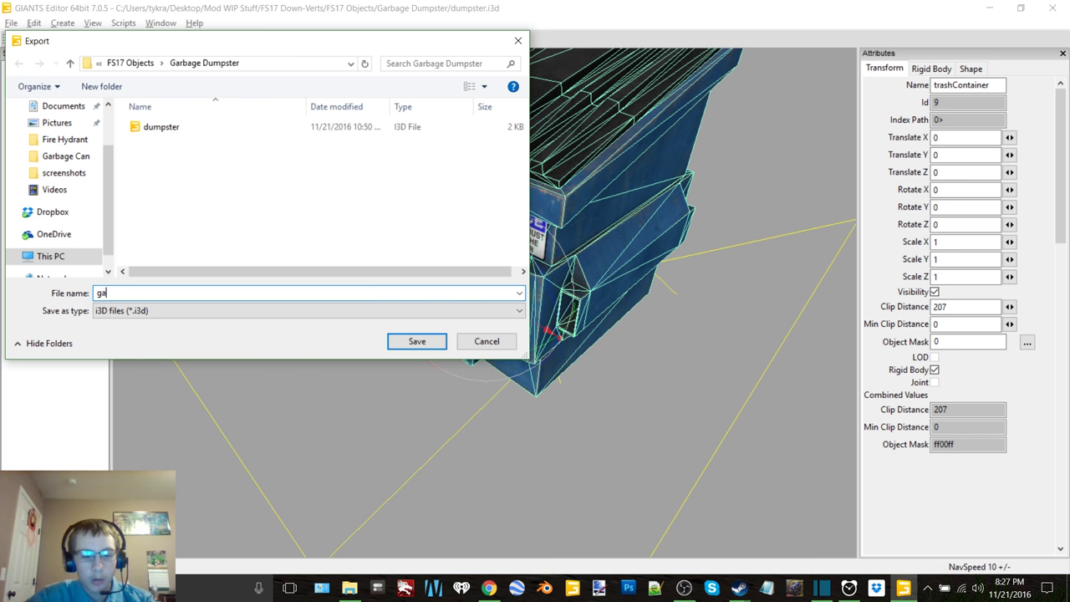
key(Return)
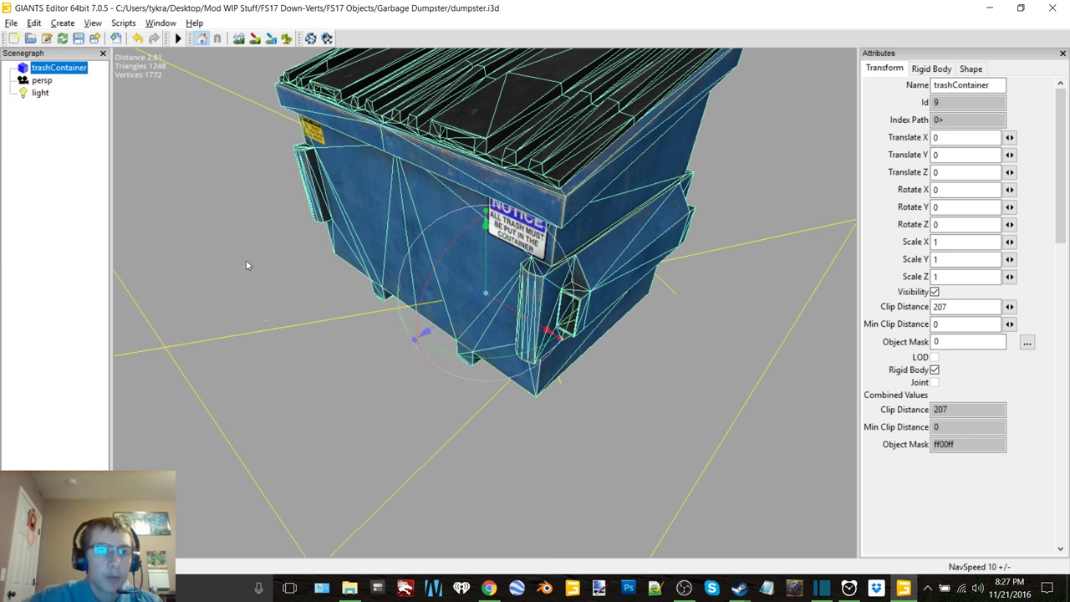
Step: Export trashContainer again as garbage in Wavefront OBJ format, then close GIANTS Editor
click(11, 22)
click(71, 203)
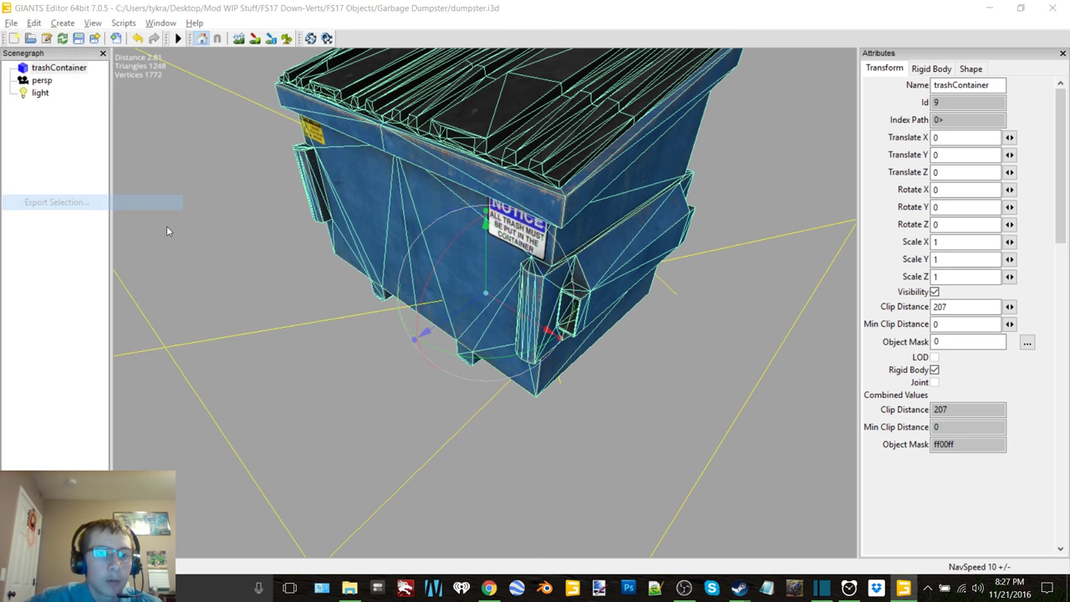
click(150, 142)
click(206, 312)
click(206, 346)
click(417, 341)
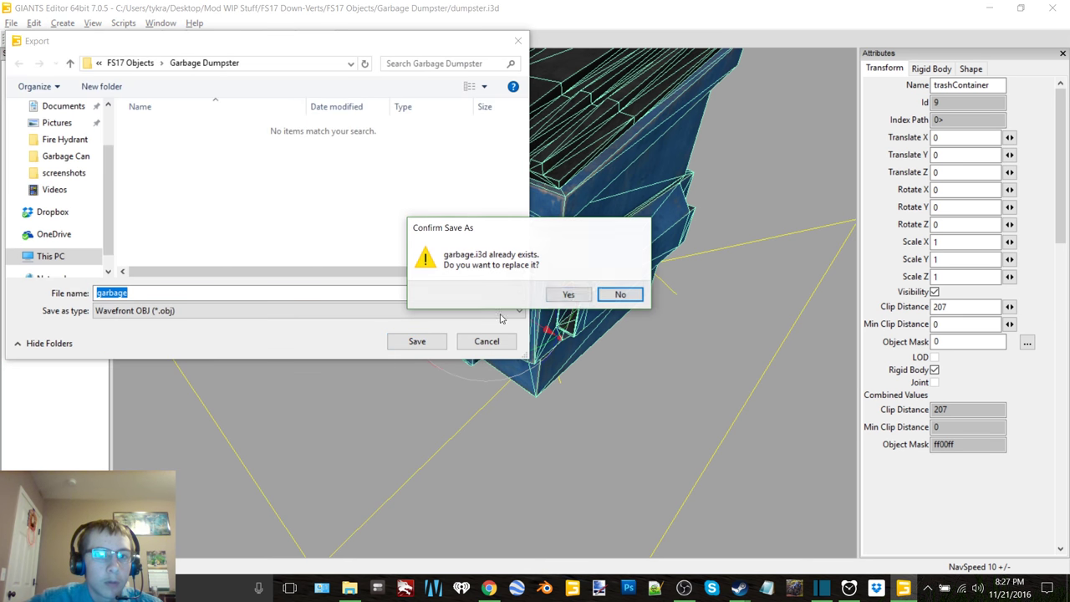
click(618, 295)
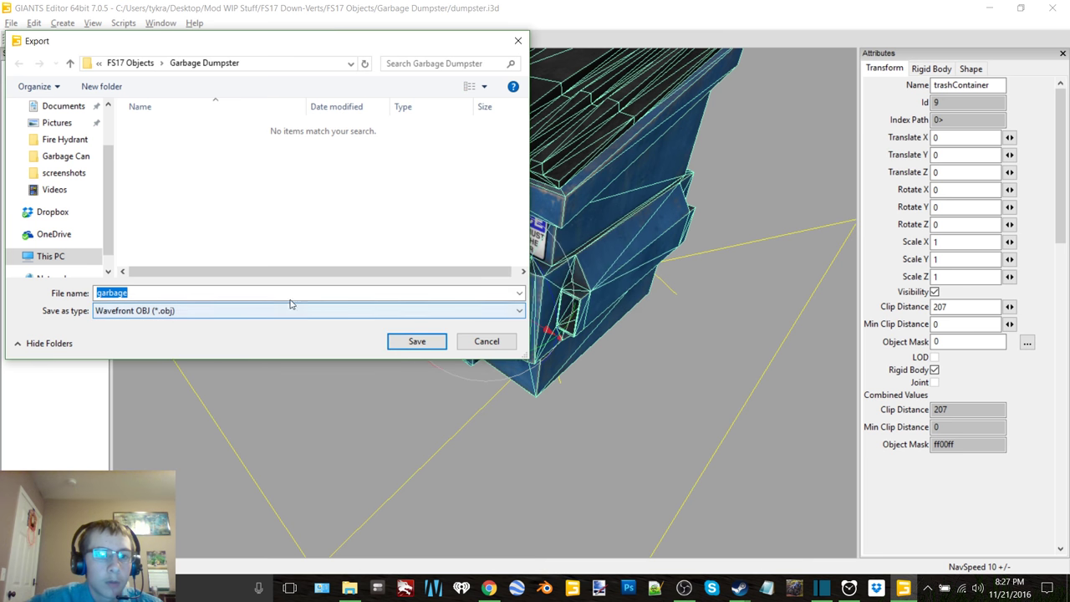
click(167, 293)
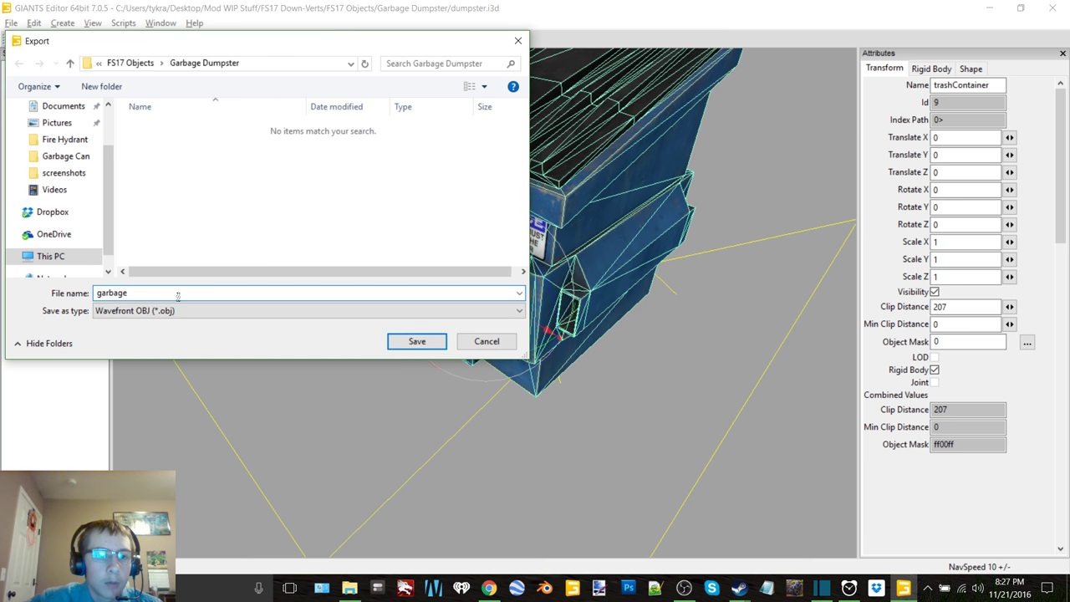
key(Return)
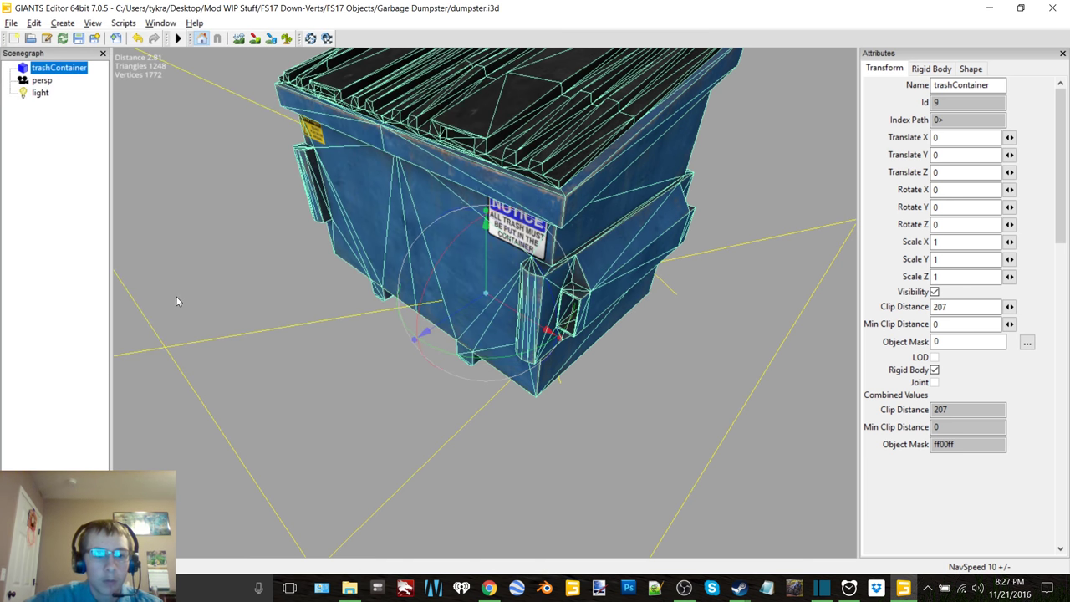
click(1052, 8)
Step: Discard scene changes, delete dumpster, dumpster.i3d, garbage and garbage.i3d, then open garbage in Blender
click(633, 295)
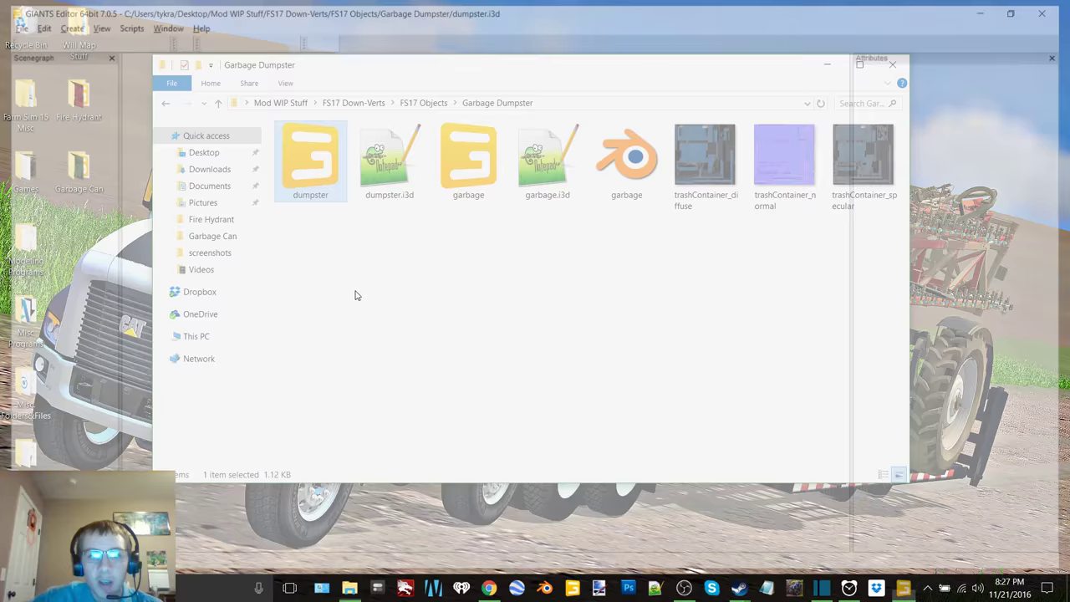
drag(298, 265, 568, 125)
right_click(545, 137)
click(580, 410)
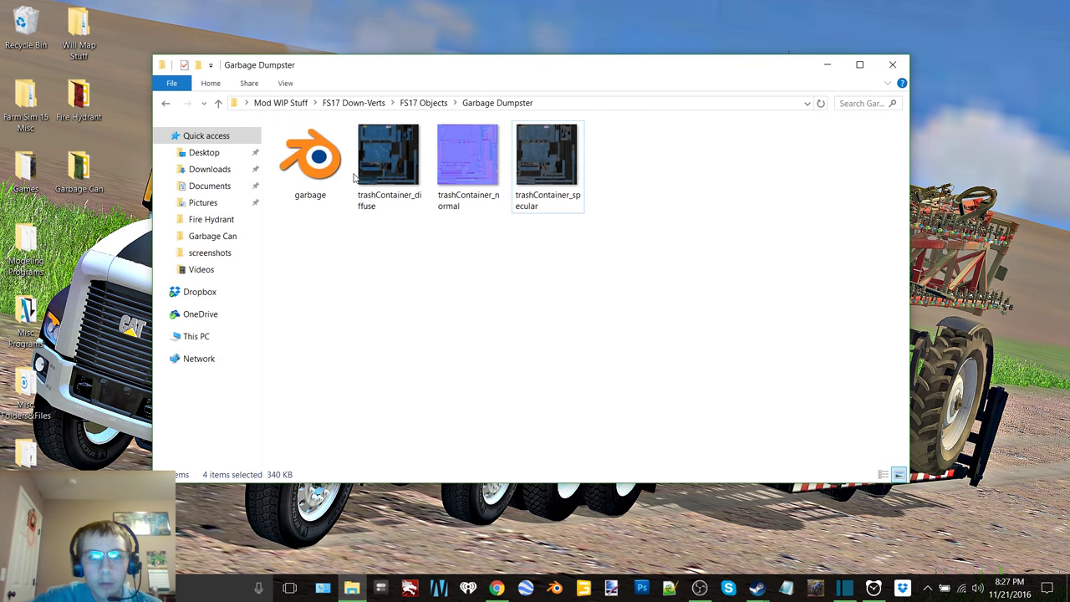
double_click(310, 159)
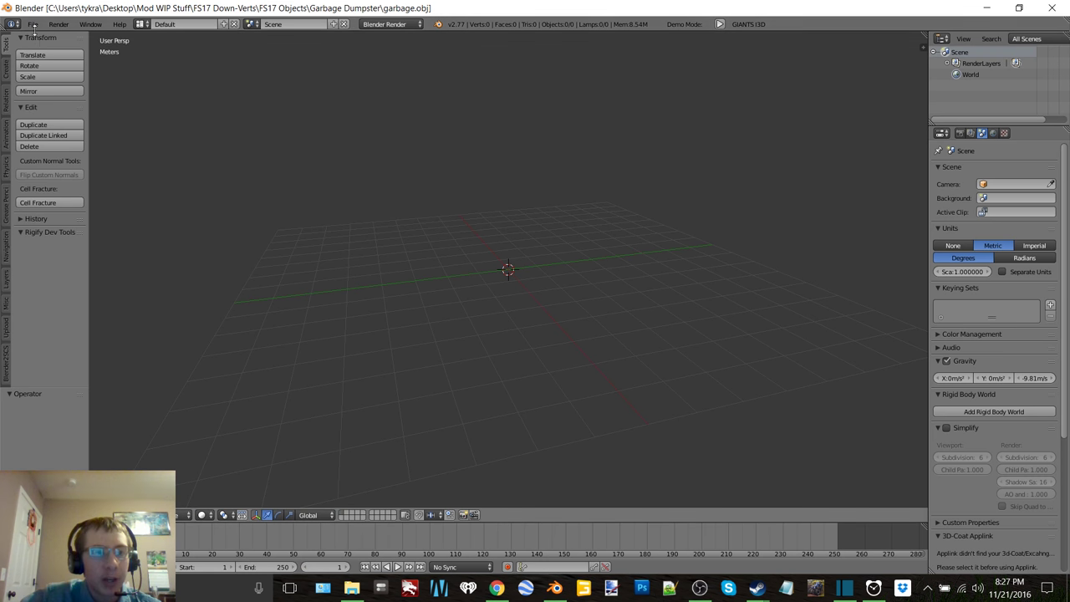
Step: Import garbage.obj into the Blender scene as a Wavefront OBJ
click(32, 23)
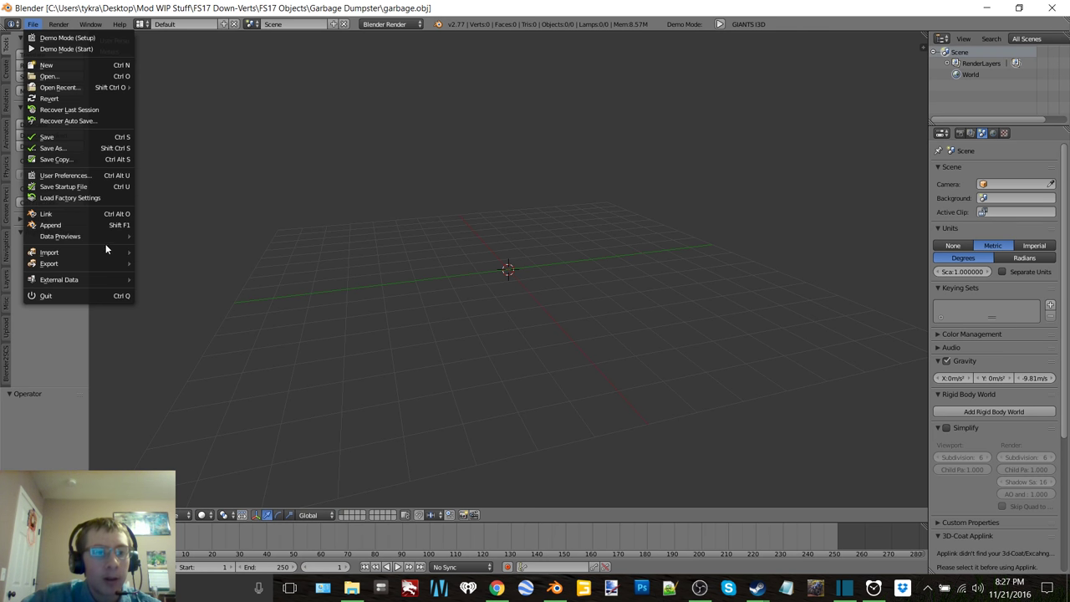
mouse_move(110, 250)
click(182, 308)
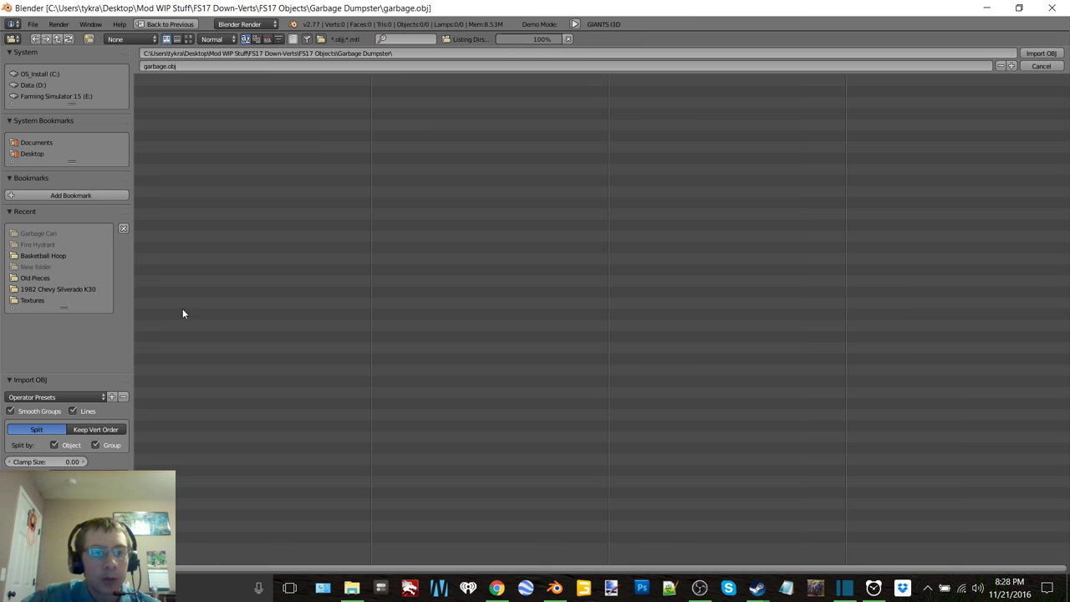
double_click(187, 95)
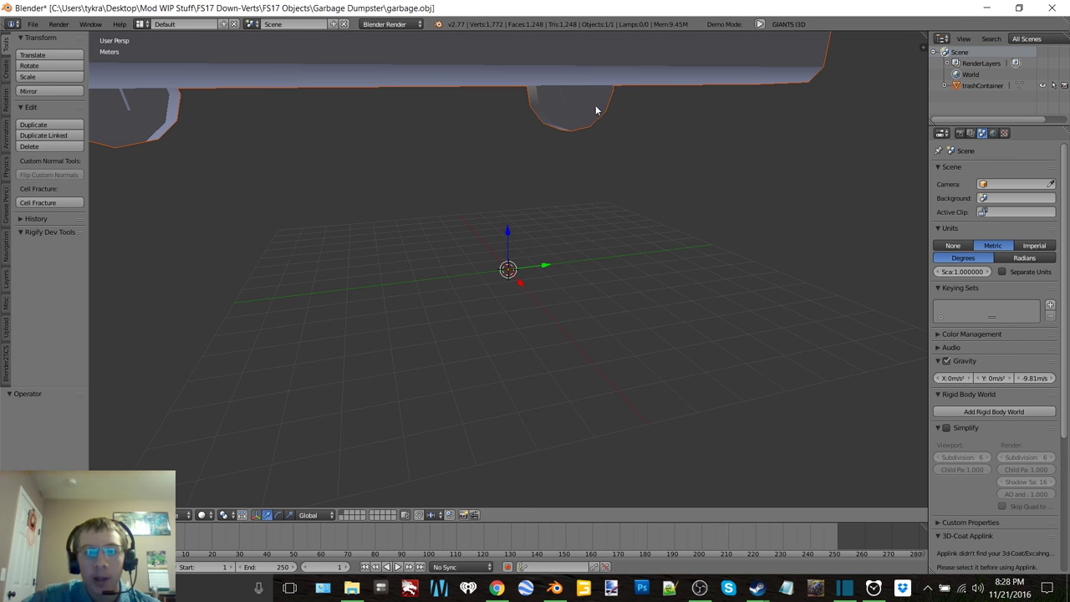
Step: Set the dumpster's Scale X, Y and Z to 0.01 in the Transform panel
key(n)
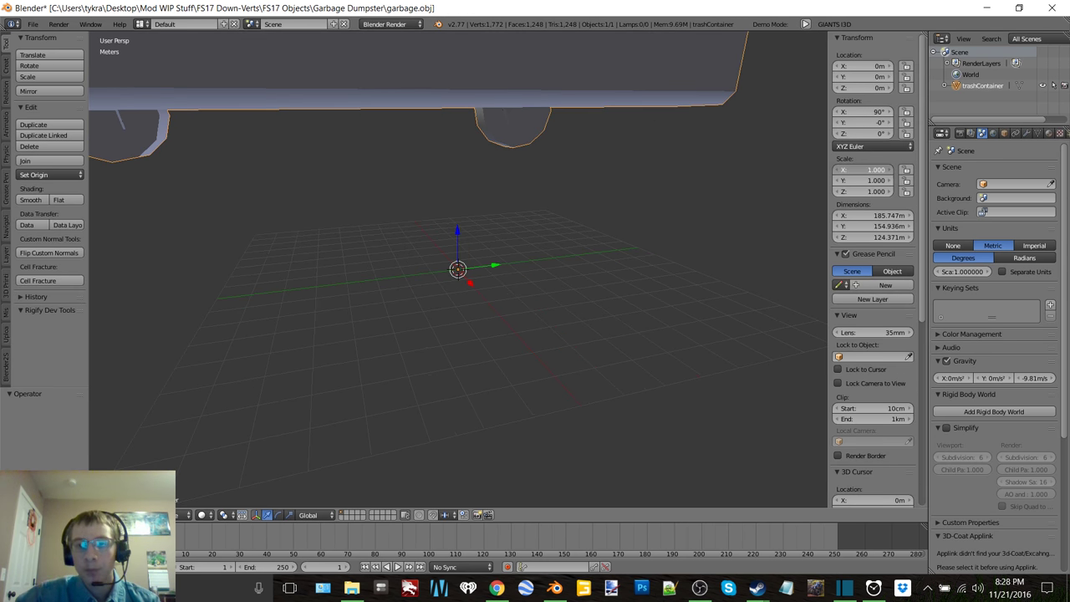
click(857, 170)
text(0.01)
key(Return)
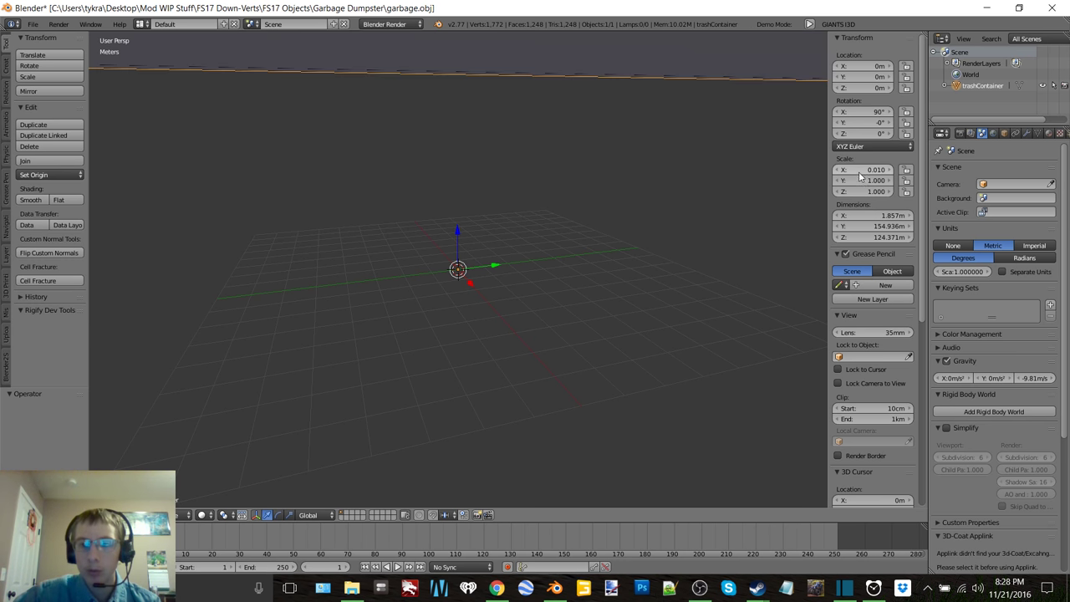
click(863, 180)
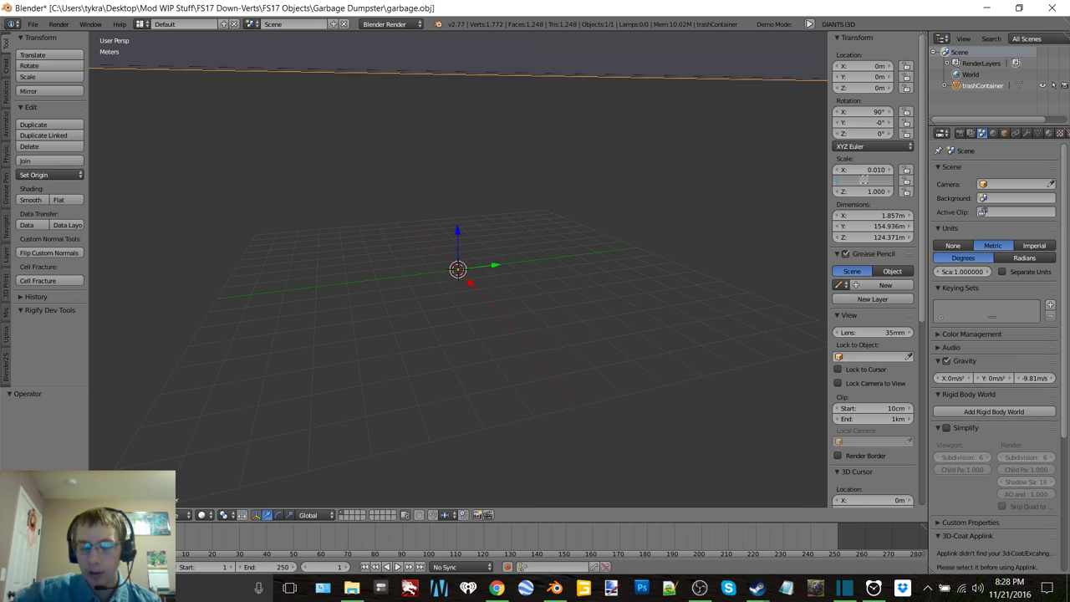
text(0.01)
key(Return)
click(862, 190)
text(0.01)
key(Return)
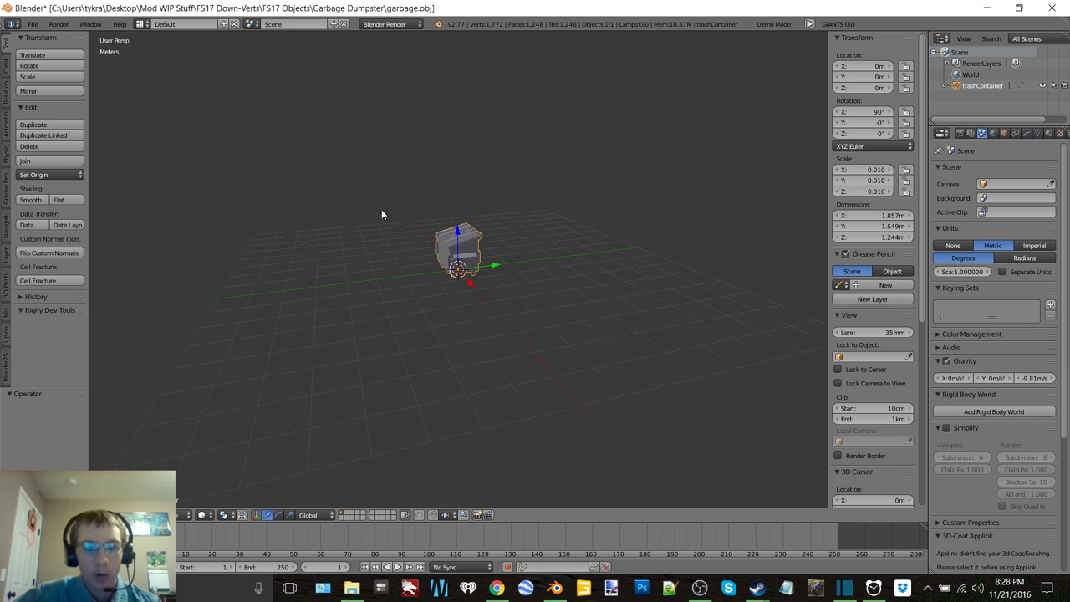
Step: In Edit Mode, select the whole mesh and set its median X to 0
key(Tab)
click(526, 217)
key(a)
click(872, 78)
key(a)
click(873, 67)
text(0)
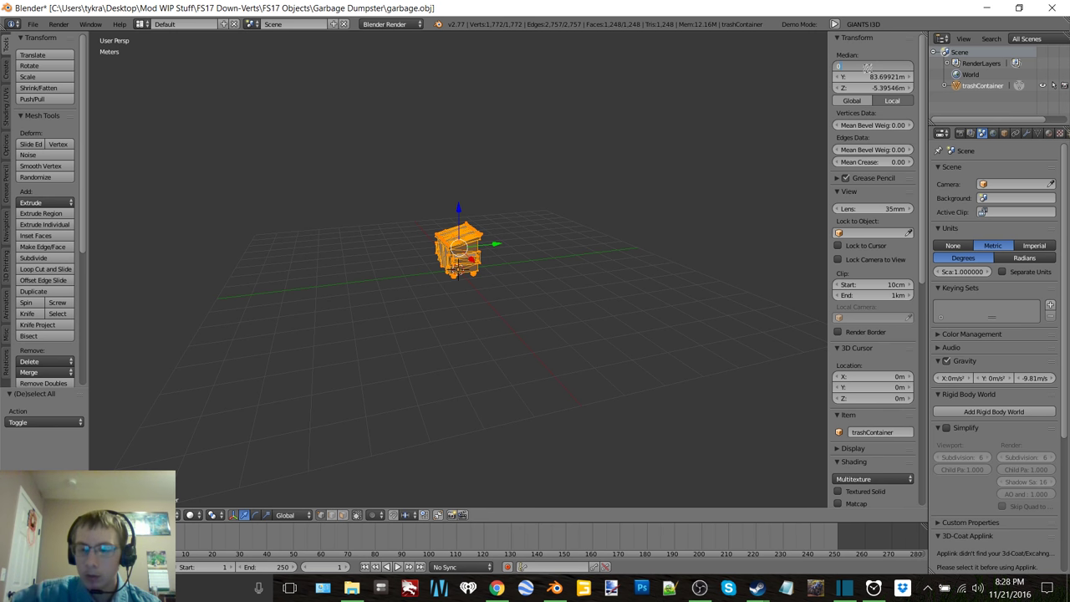
key(Return)
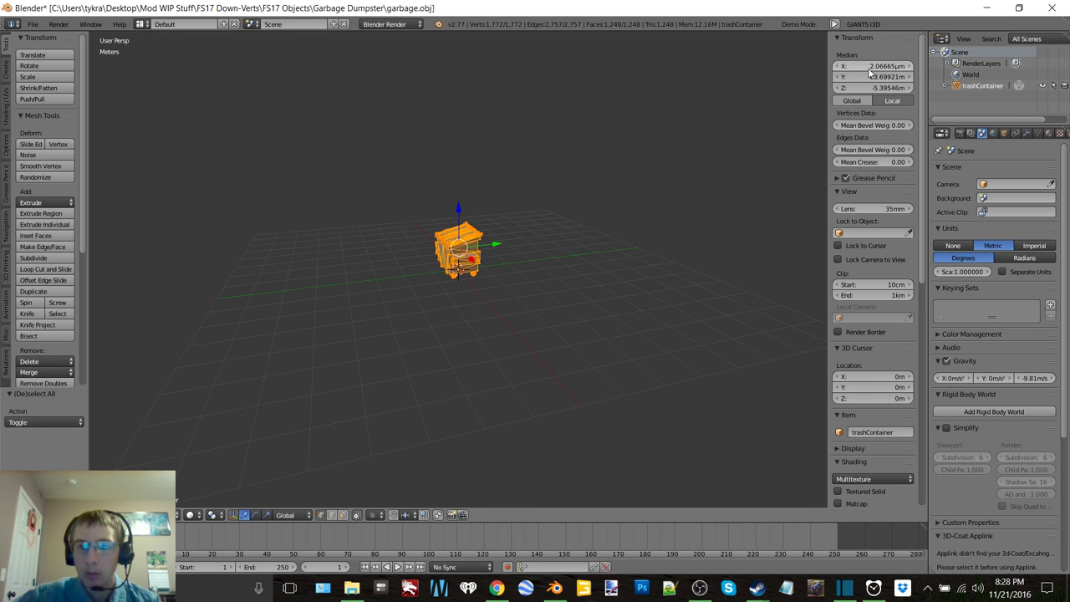
click(874, 67)
text(0)
key(Return)
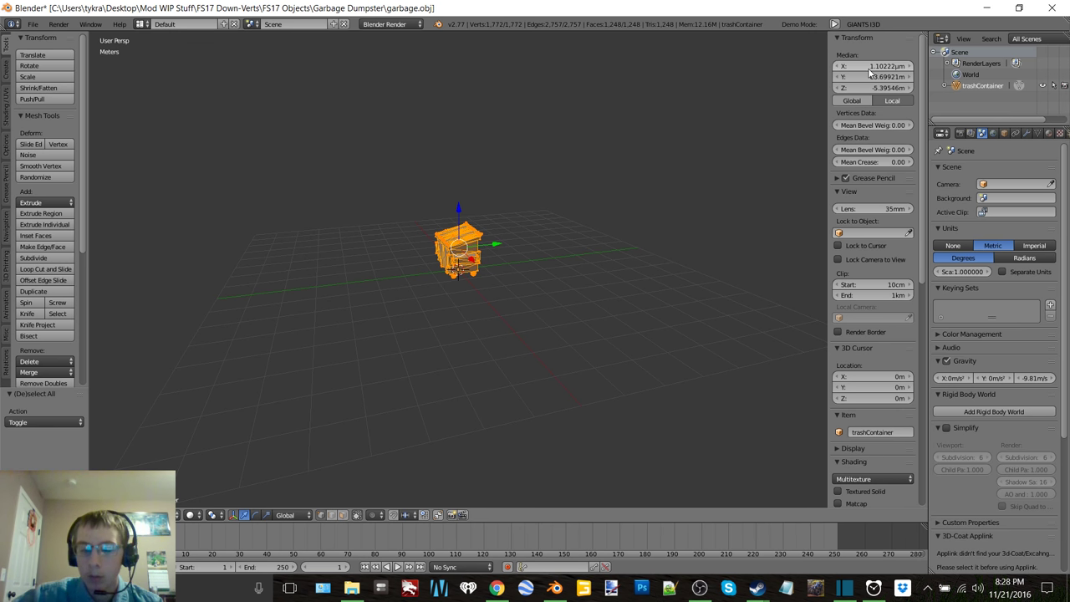
click(870, 69)
text(0)
key(Return)
Step: Set the mesh's median Y position to 0
click(863, 77)
key(Return)
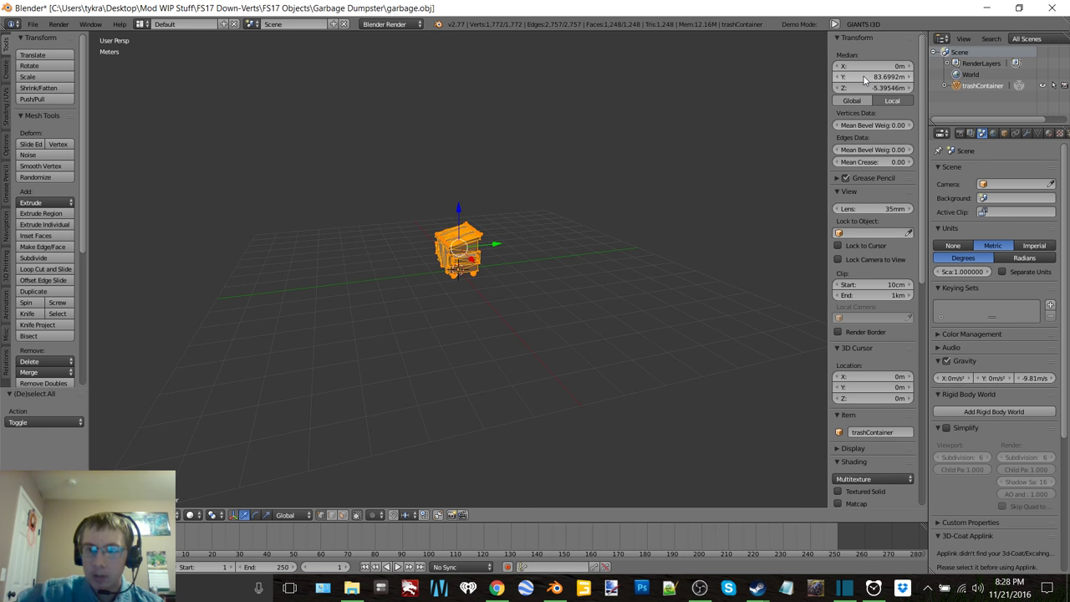
click(864, 77)
text(0)
key(Return)
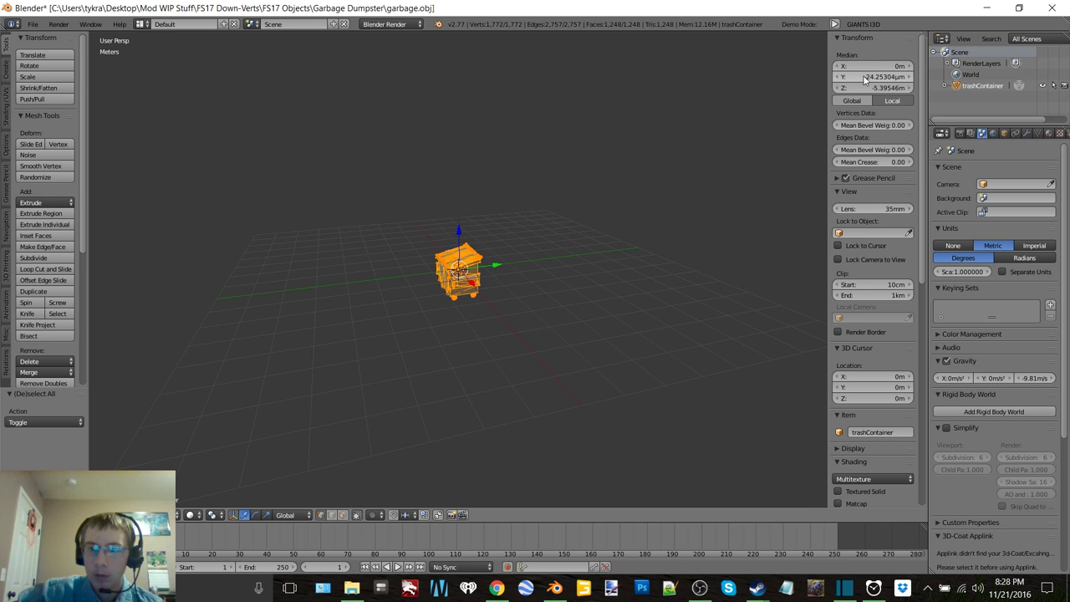
click(865, 77)
text(0)
key(Return)
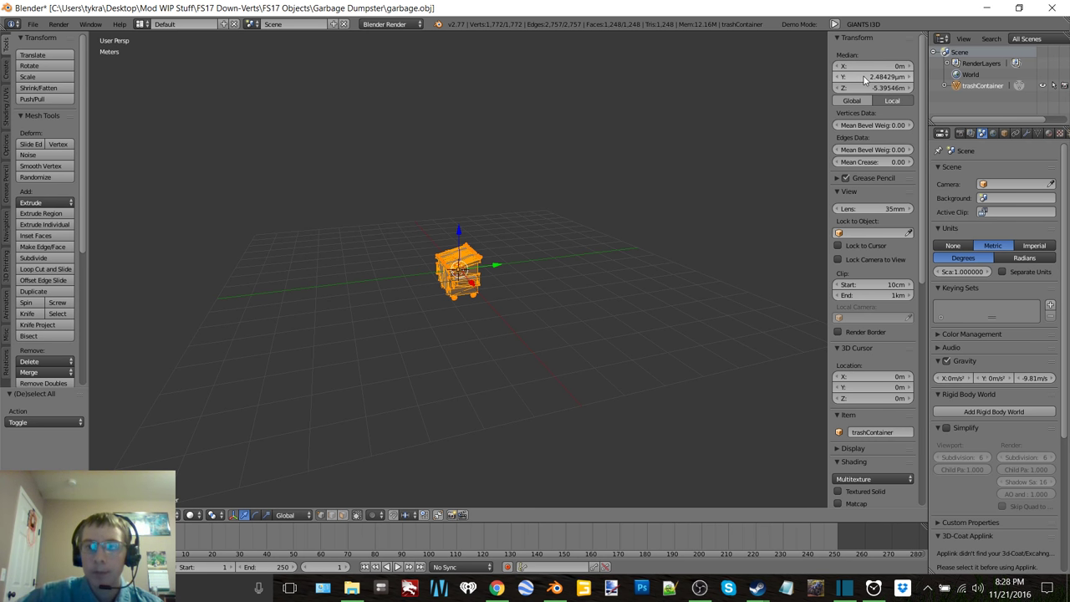
click(865, 76)
text(0)
key(Return)
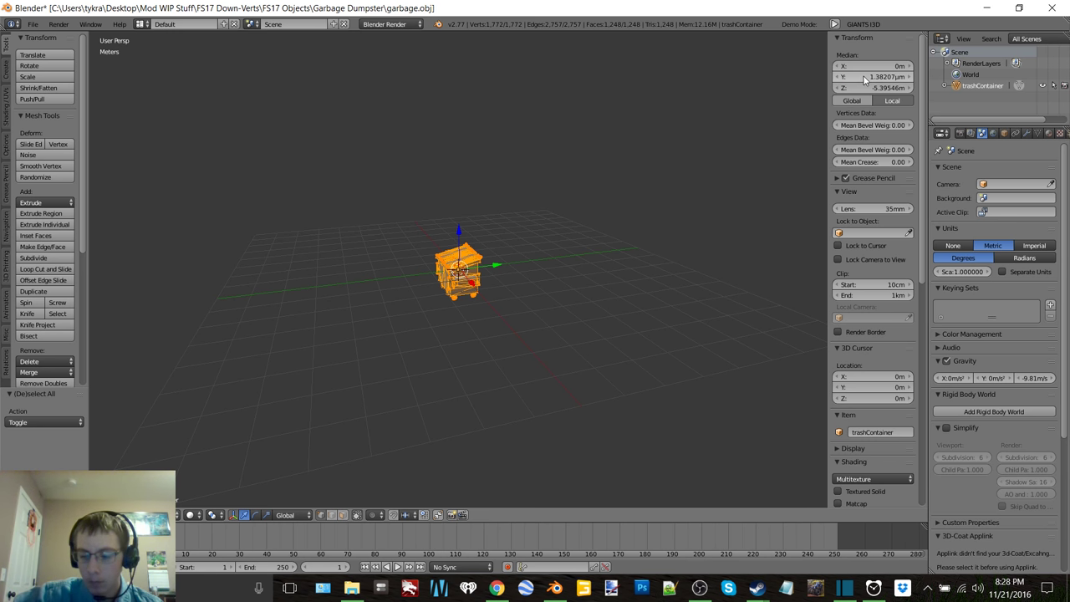
click(864, 77)
key(Return)
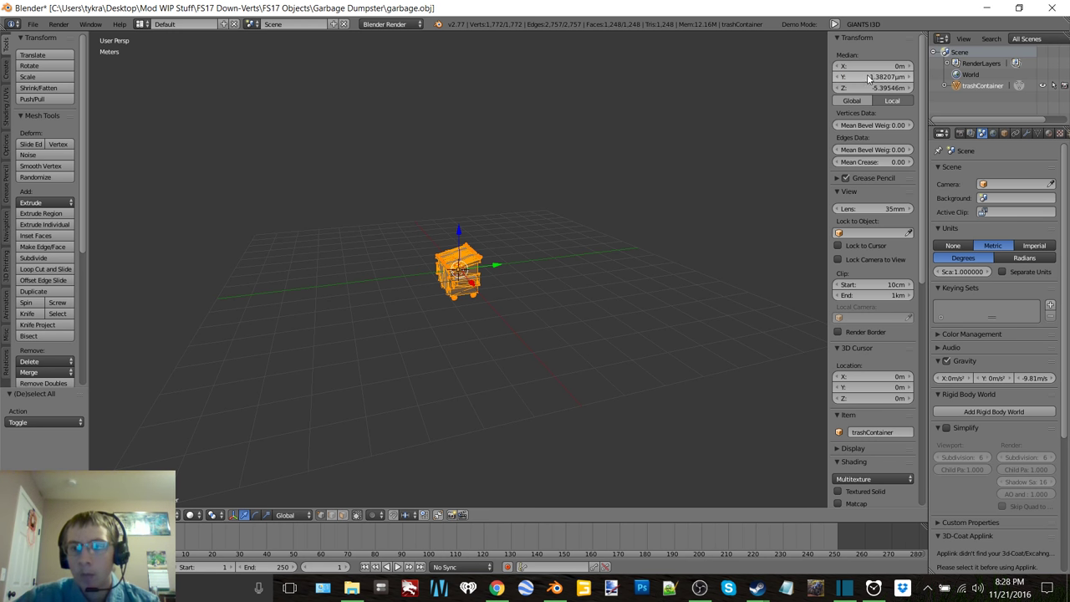
Step: Set the mesh's median Z position to 0
click(866, 87)
text(0)
key(Return)
click(869, 89)
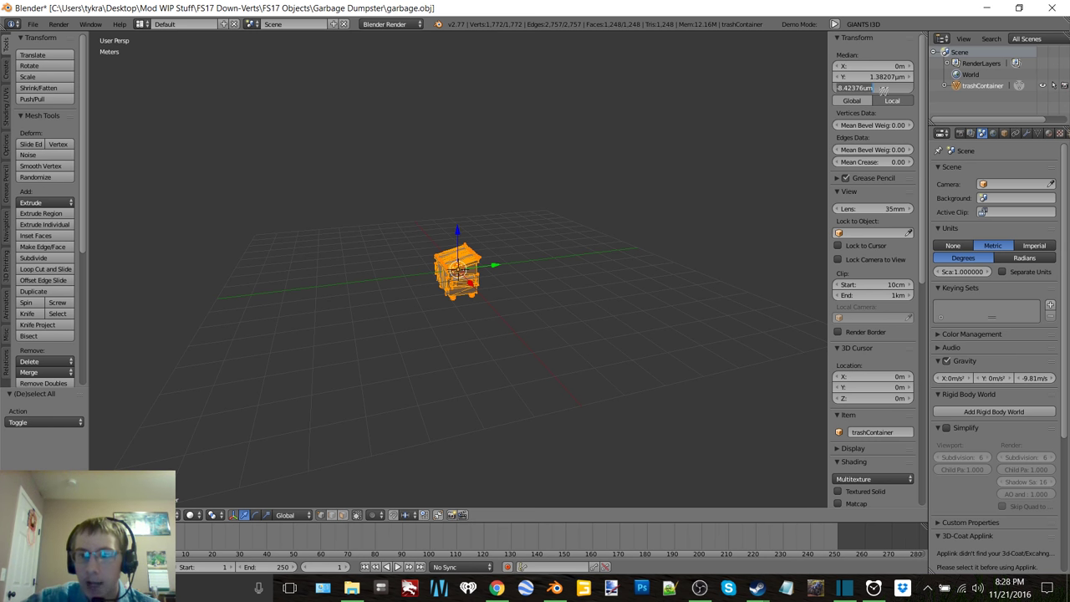
text(0)
key(Return)
click(873, 88)
text(0)
key(Return)
key(Tab)
Step: Back in Object Mode, create a new material for the dumpster named Dumpster
click(518, 207)
scroll(517, 208, up, 5)
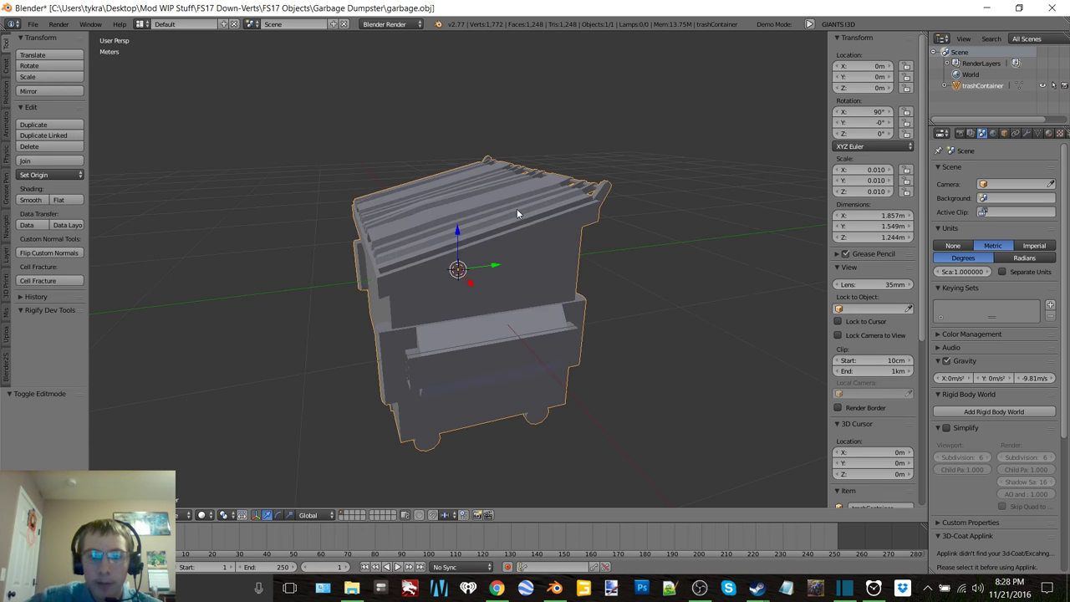
scroll(565, 213, down, 2)
click(1049, 133)
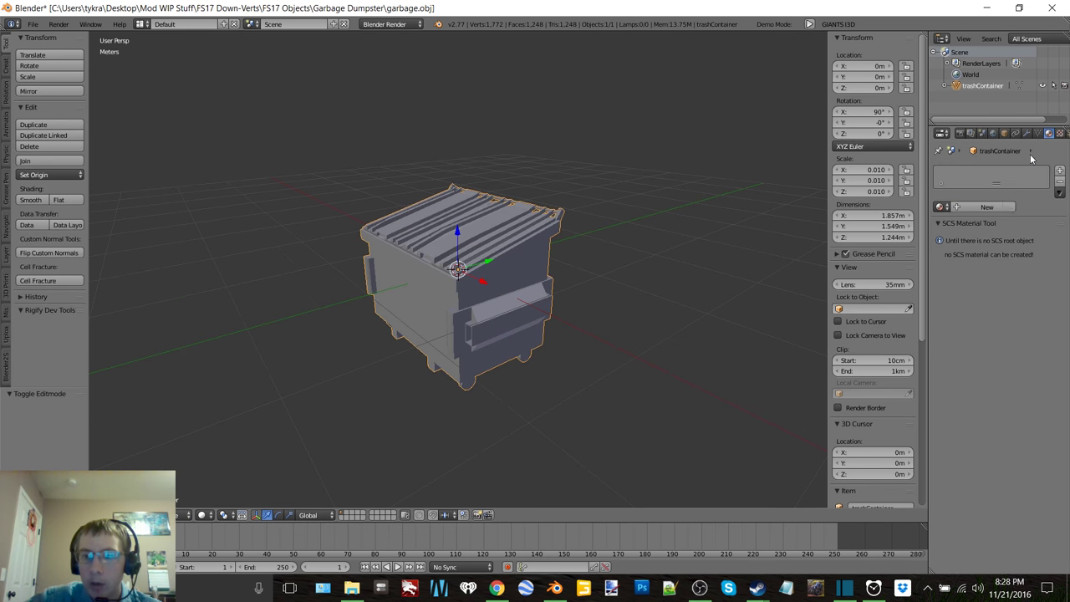
click(1000, 206)
double_click(972, 174)
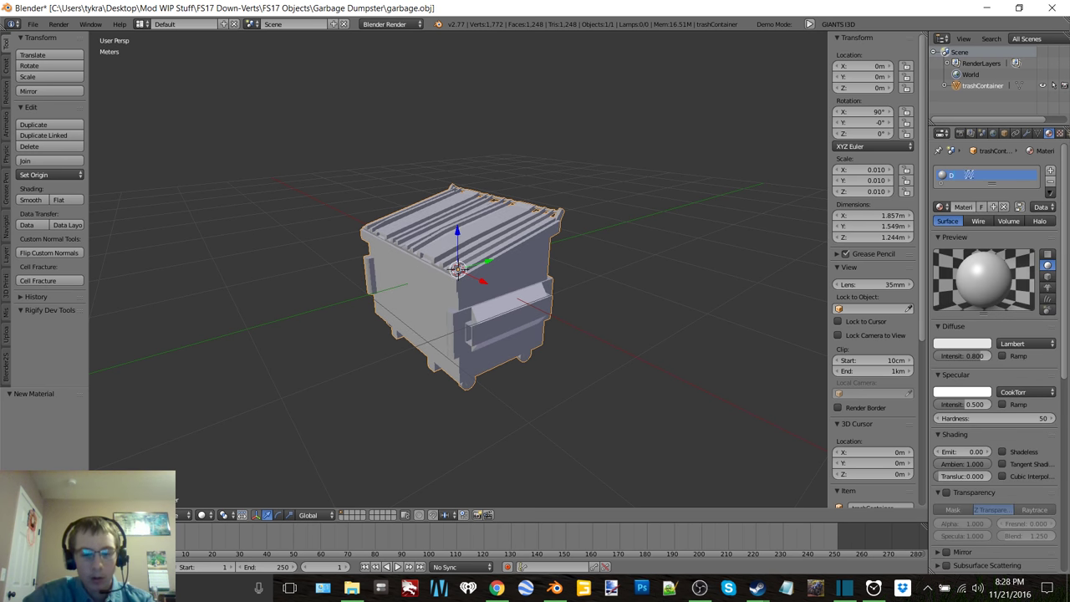
text(Dumpster)
key(Return)
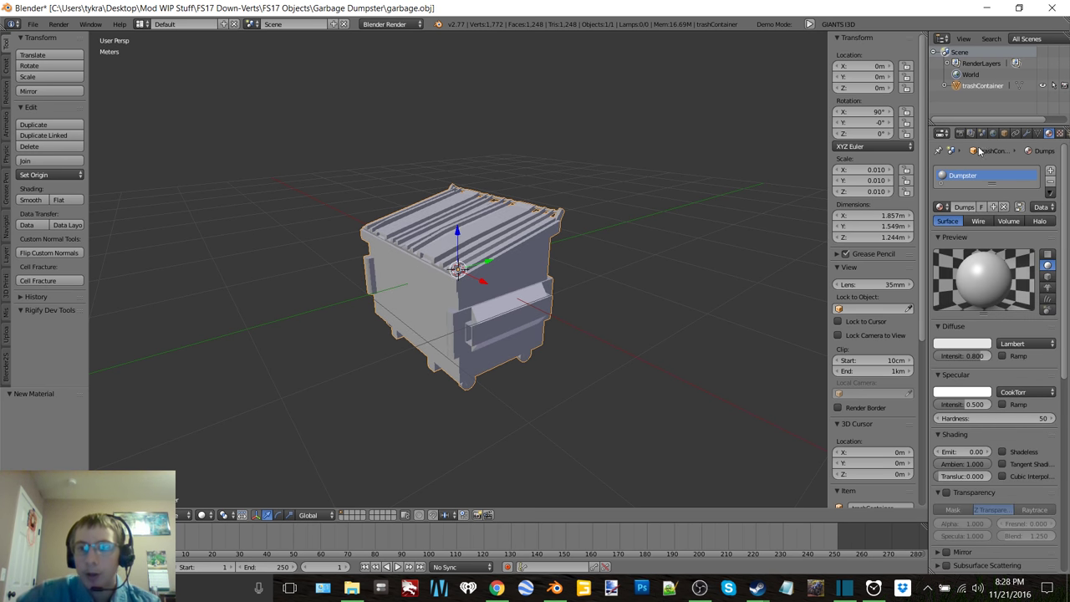
Step: Rename the trashContainer object to Dumpster in the Outliner
double_click(977, 86)
text(Dumpster)
key(Return)
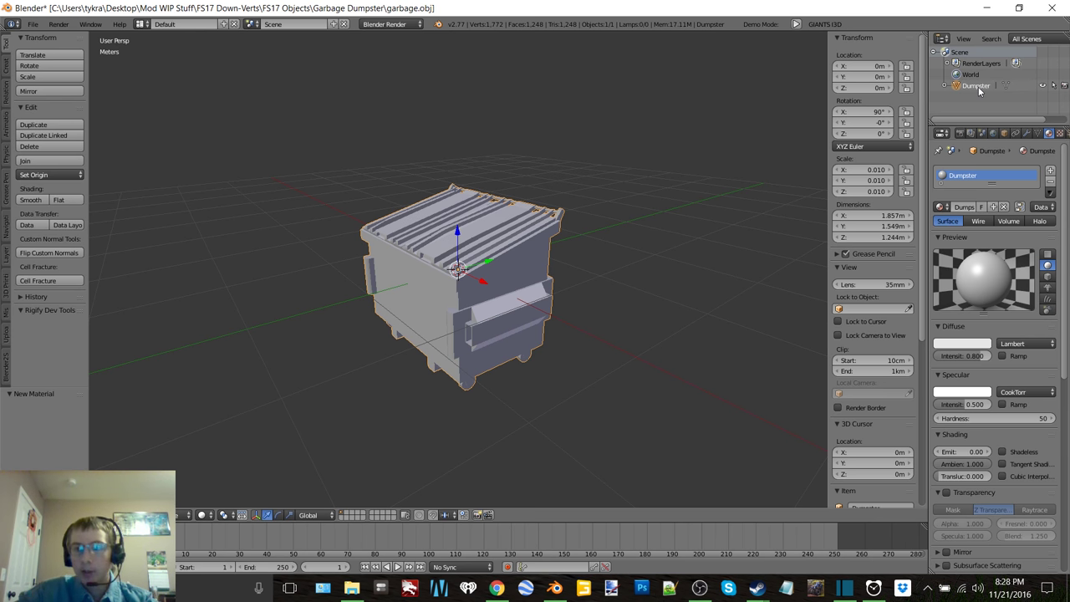
Step: Split the viewport and turn the right half into a UV/Image Editor
key(n)
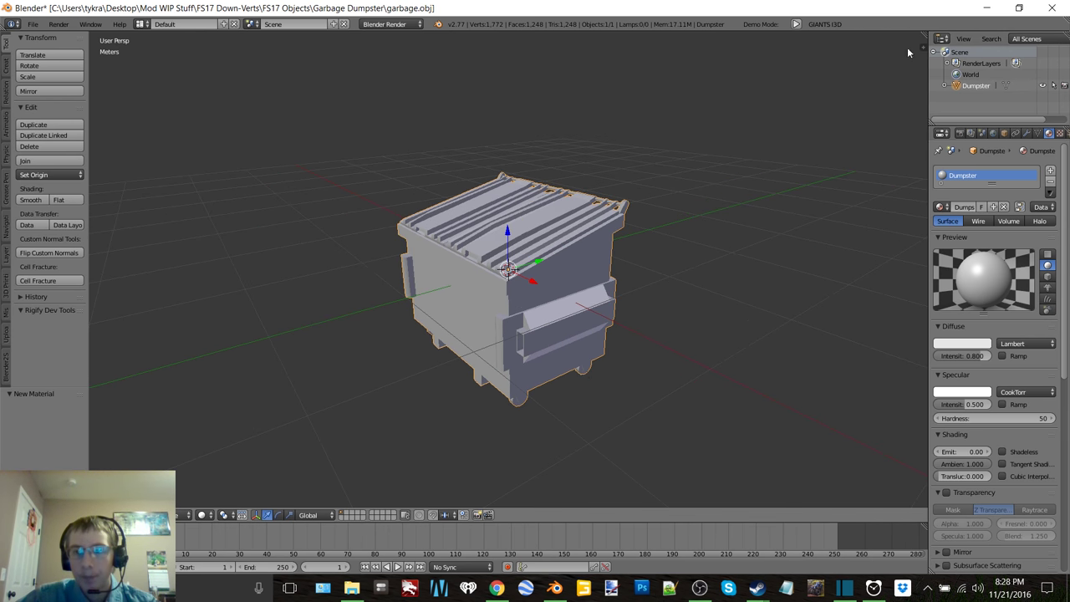
drag(920, 38, 490, 117)
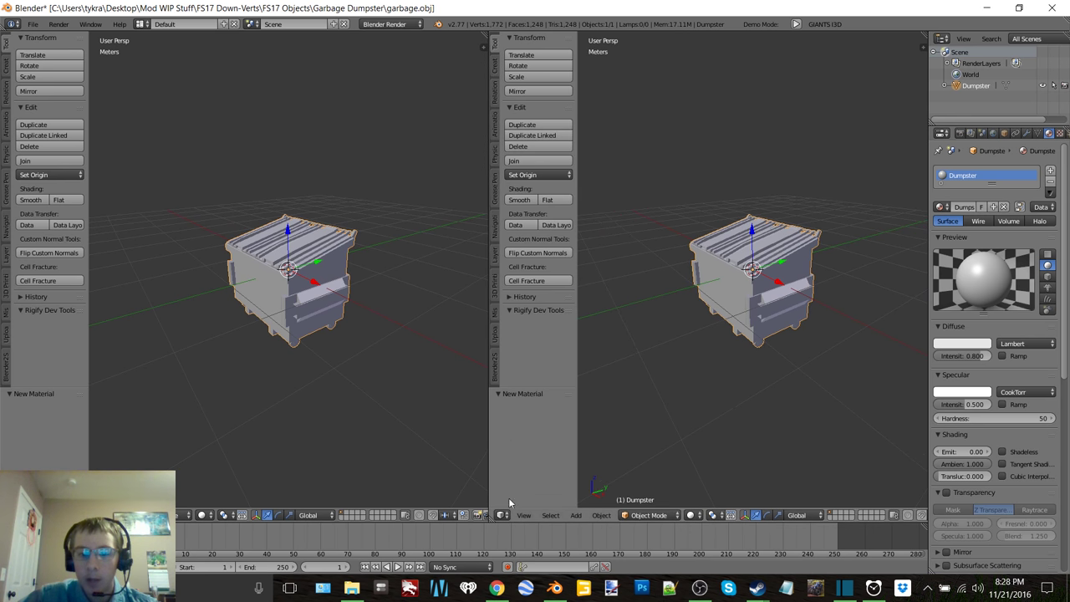
click(501, 516)
click(535, 428)
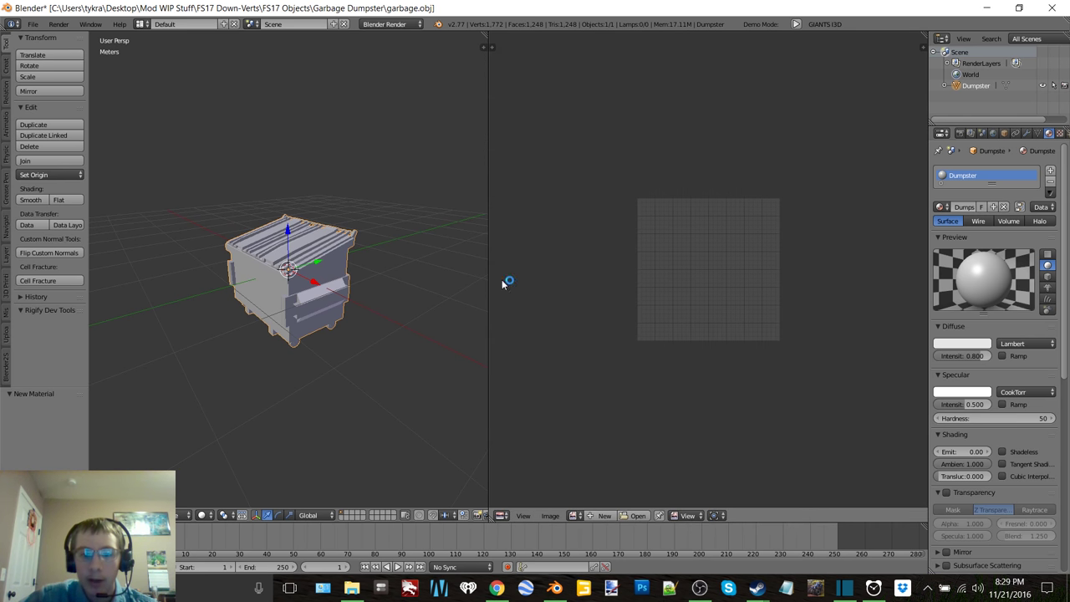
Step: In Edit Mode, load trashContainer_diffuse.dds into the UV/Image Editor
key(Tab)
click(380, 315)
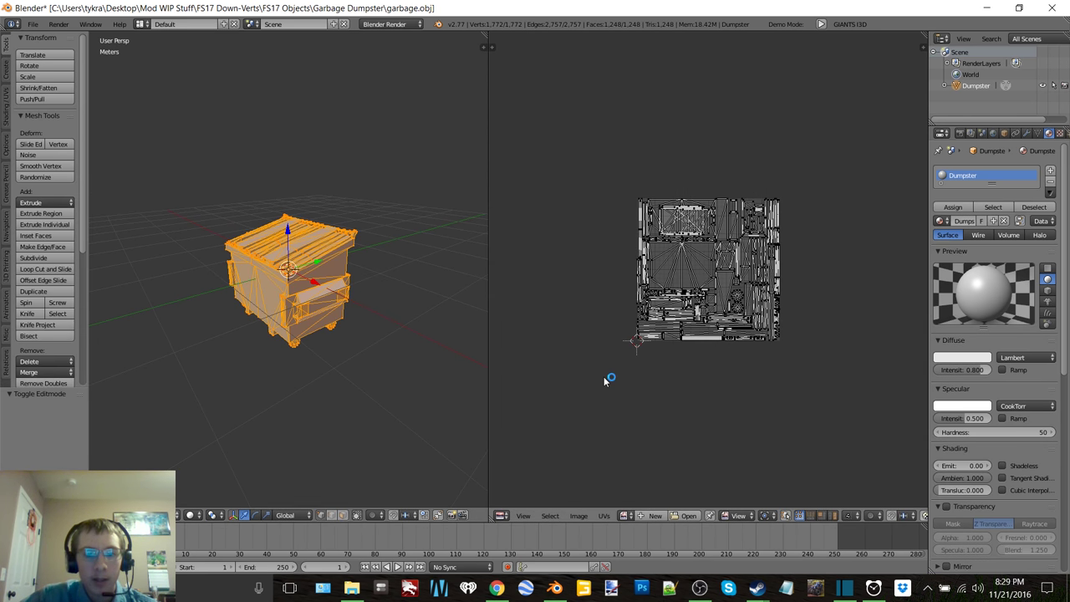
click(689, 515)
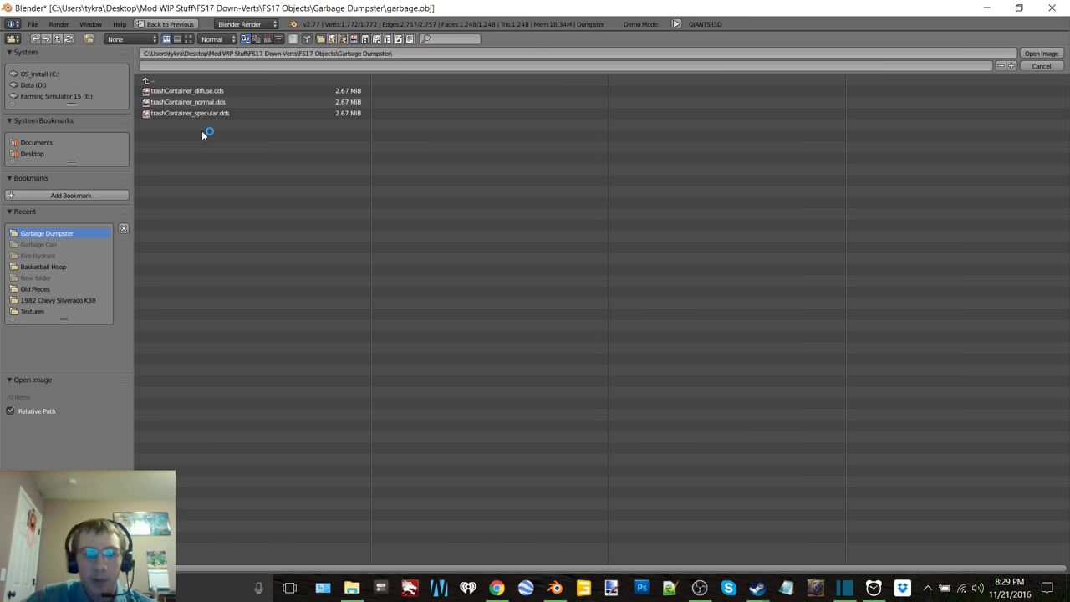
double_click(178, 89)
Step: Switch viewport shading to Texture so the dumpster shows its blue textured surface
scroll(678, 239, down, 6)
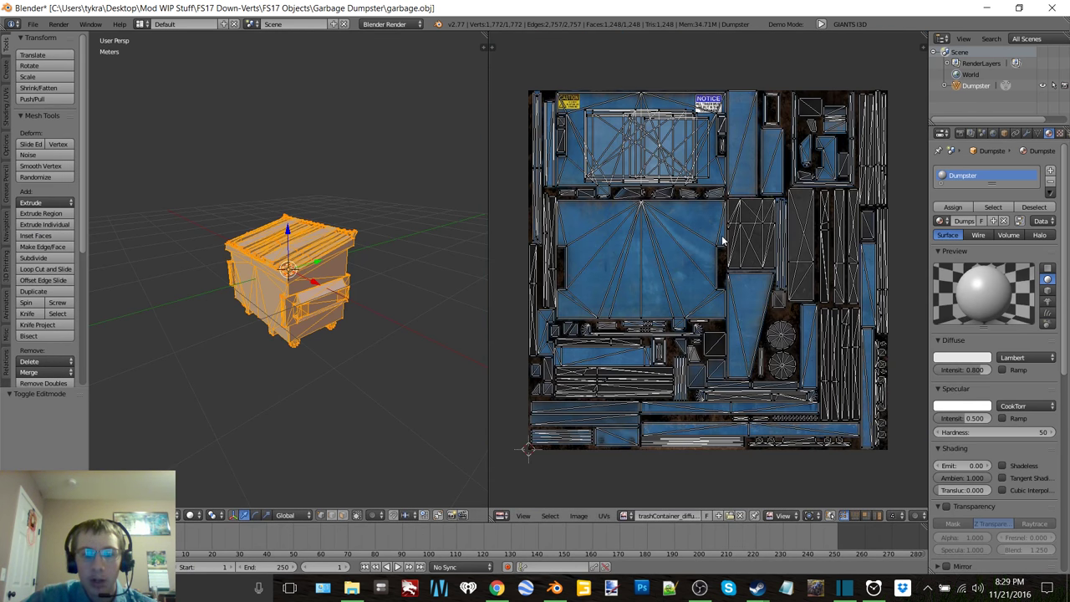
key(z)
click(311, 237)
scroll(311, 237, up, 4)
key(a)
mouse_move(311, 237)
middle_down()
mouse_move(338, 228)
mouse_move(273, 223)
middle_up()
scroll(273, 224, down, 1)
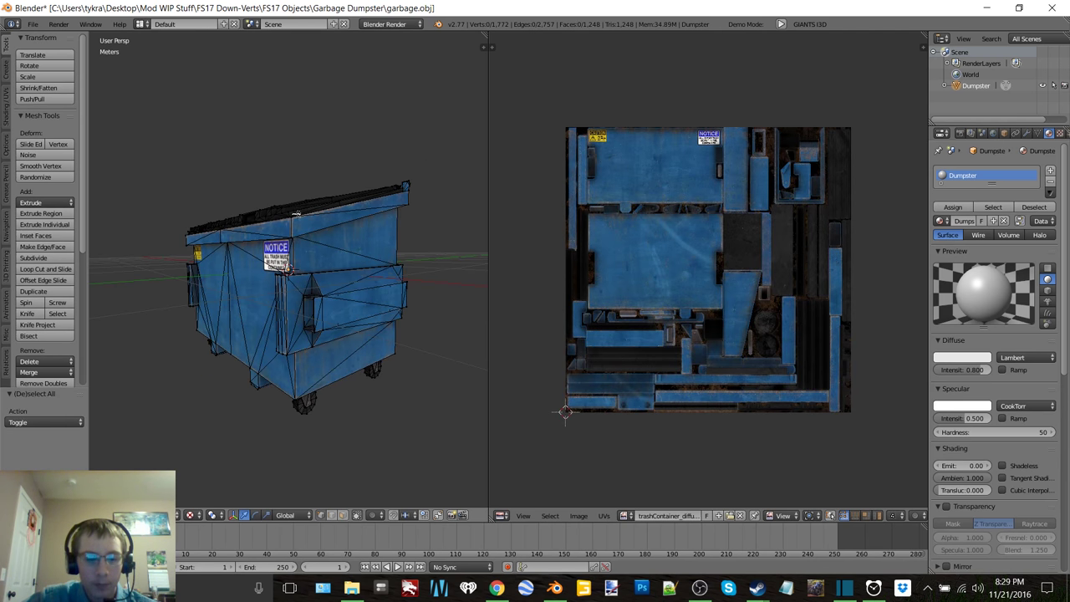
Step: Add a new image texture to the Dumpster material using trashContainer_diffuse.dds
key(a)
click(1059, 133)
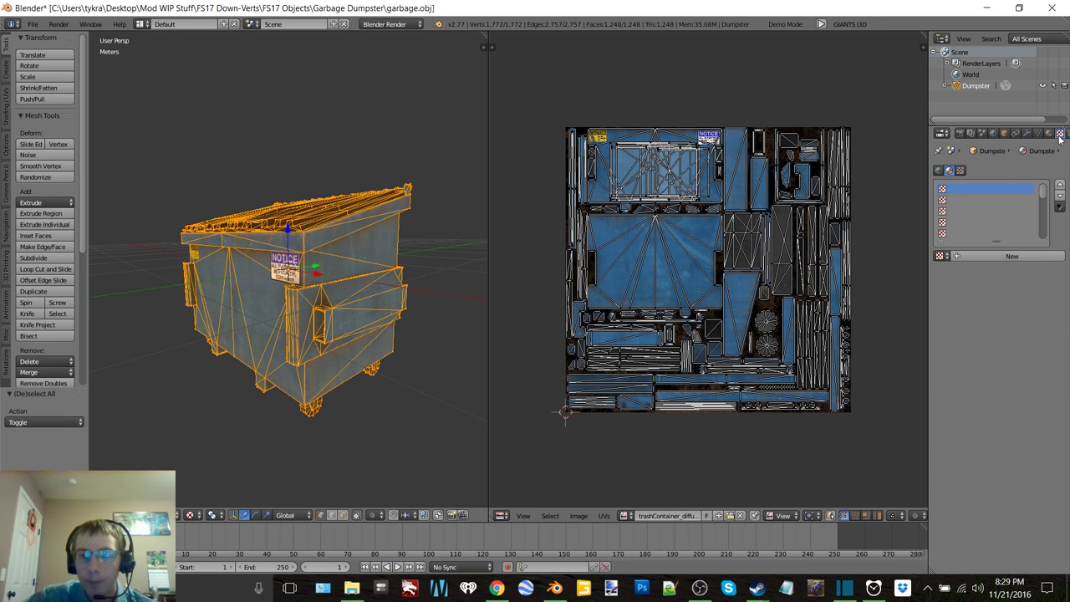
click(1005, 255)
click(1016, 453)
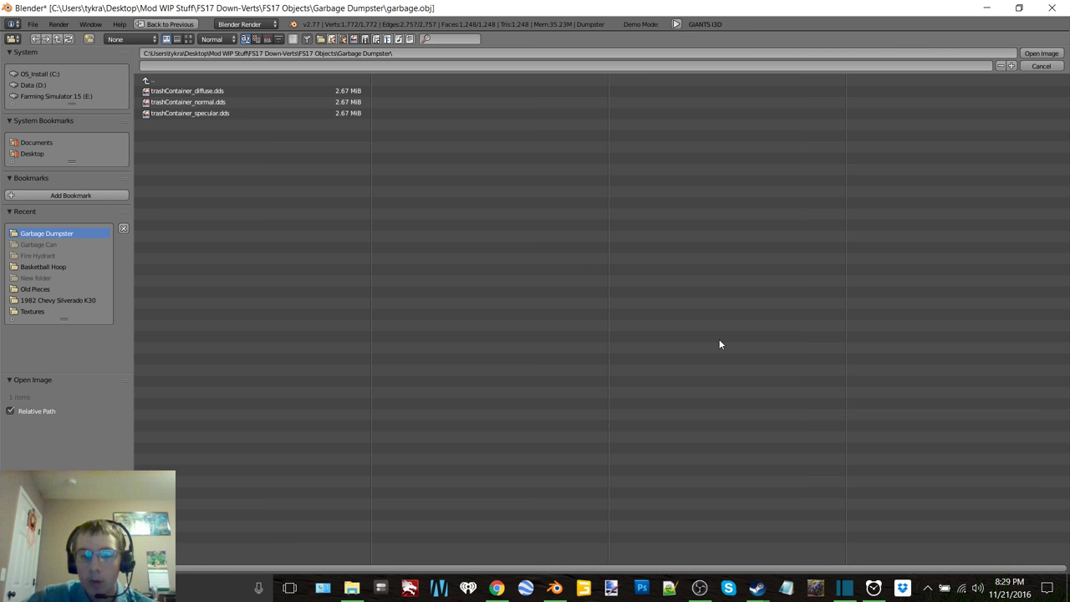
double_click(187, 91)
Step: Export the dumpster as the I3D file dumpster and quit Blender
key(Tab)
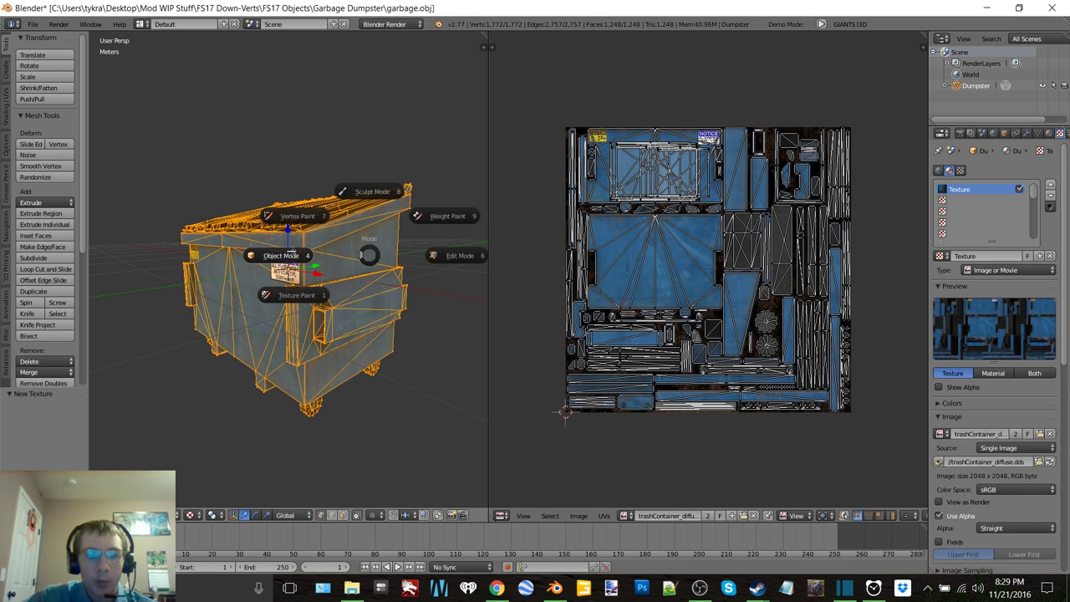
click(291, 251)
click(32, 23)
mouse_move(146, 261)
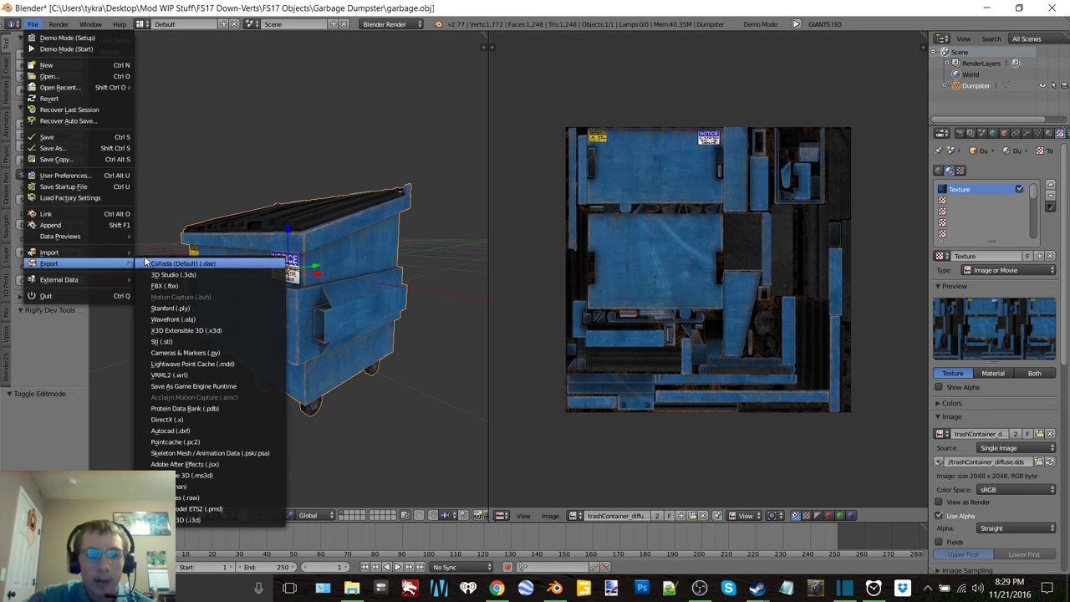
click(242, 519)
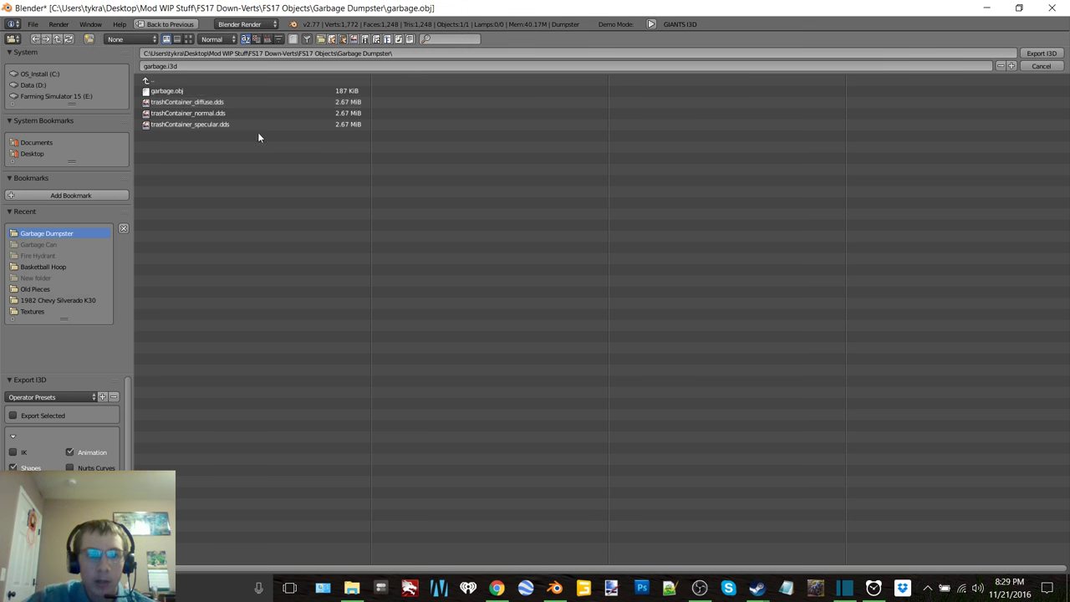
click(152, 66)
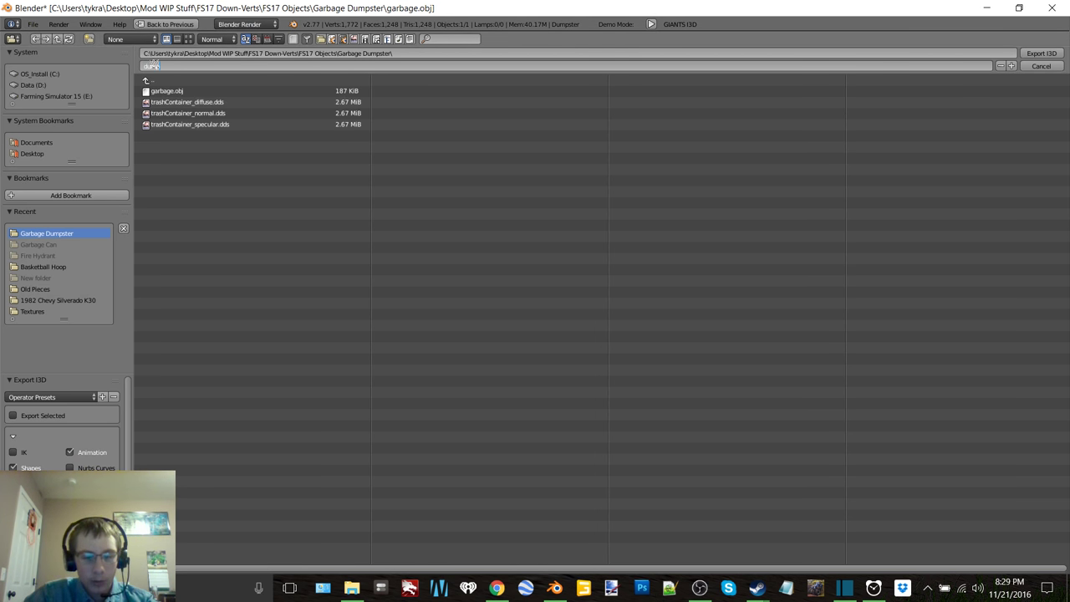
key(Escape)
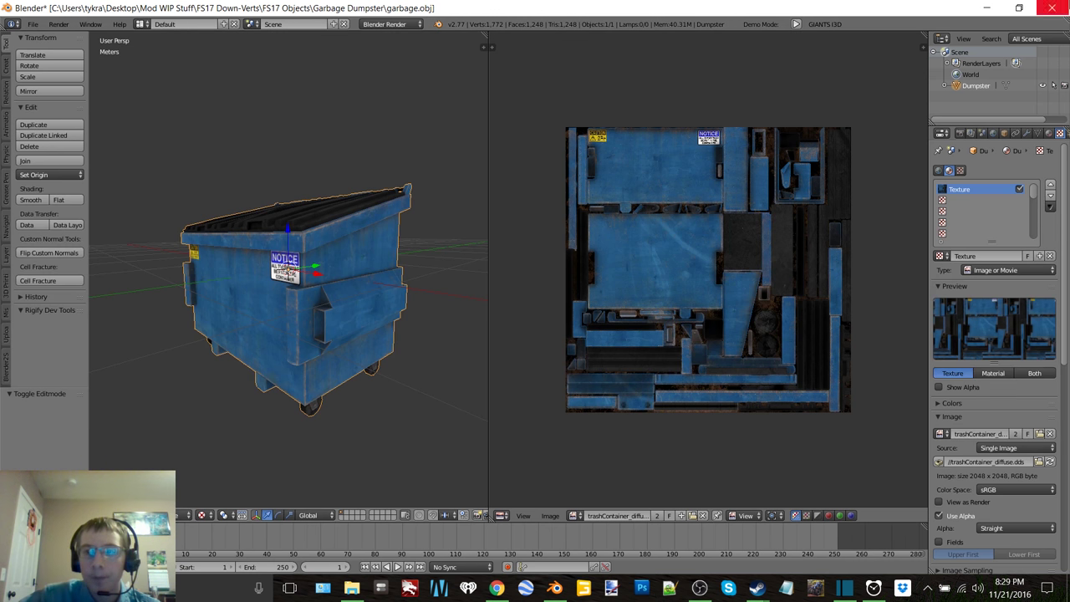
click(1051, 7)
click(536, 367)
Step: Delete garbage.blend, then open dumpster.i3d in GIANTS Editor version 6.0.5
right_click(407, 157)
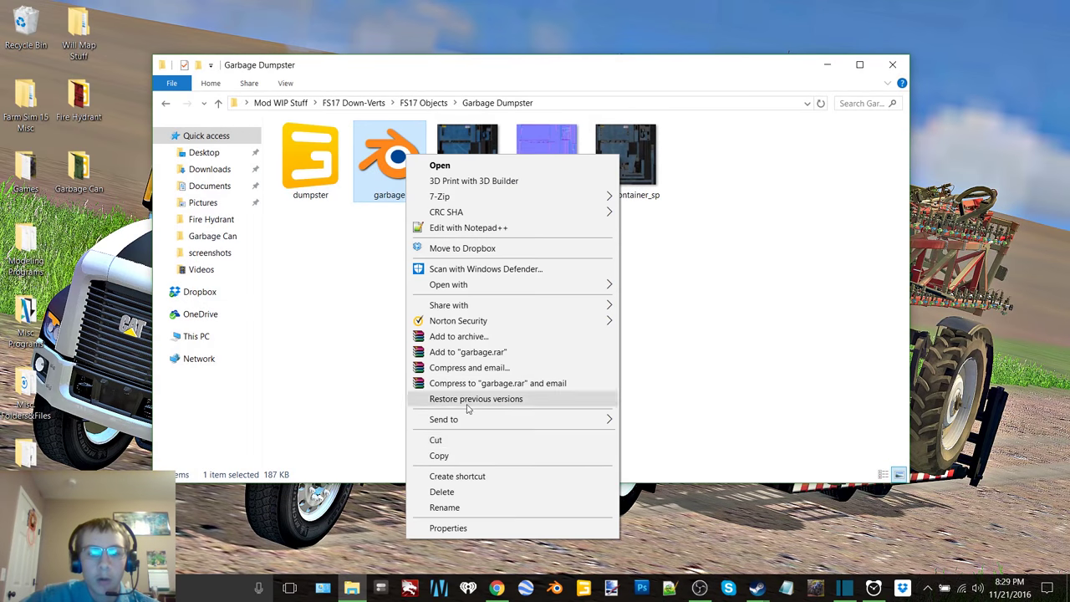
click(466, 498)
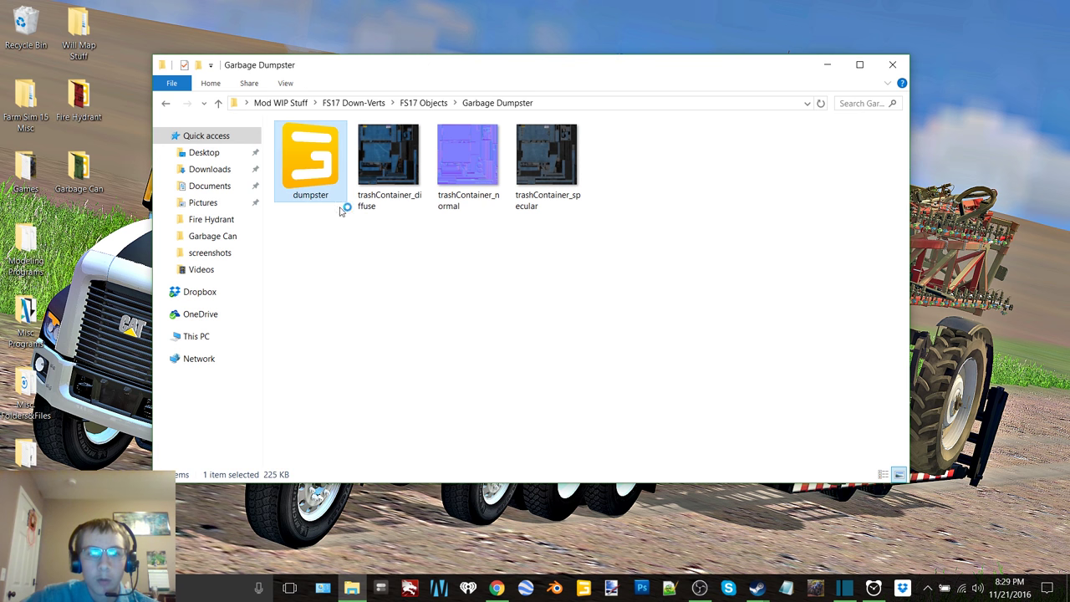
key(Return)
double_click(533, 281)
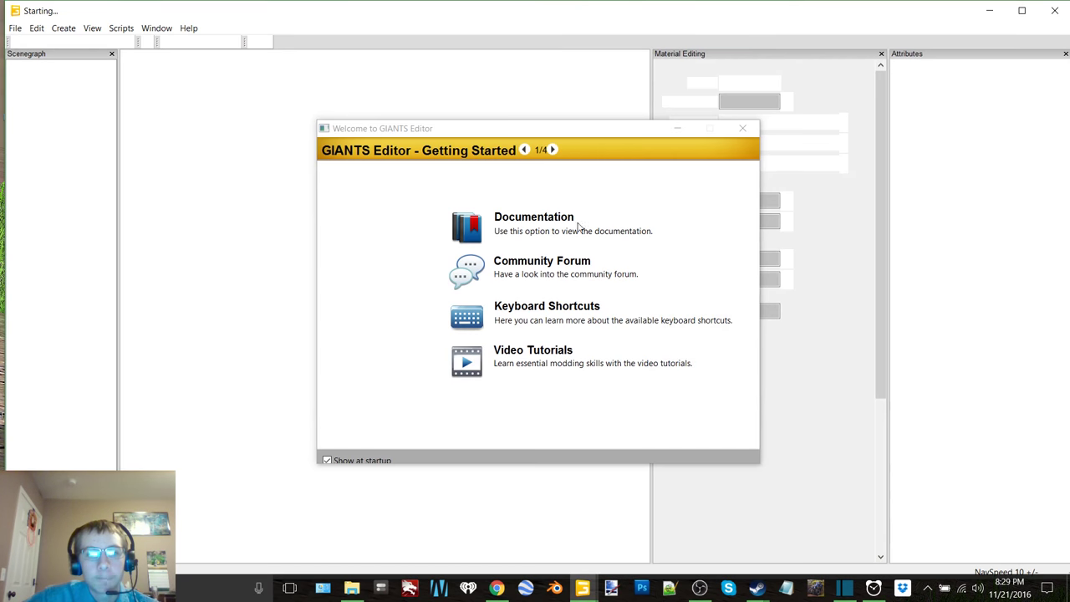
Step: Select the Dumpster object, close the Attributes panel and add a light to the scene
click(744, 129)
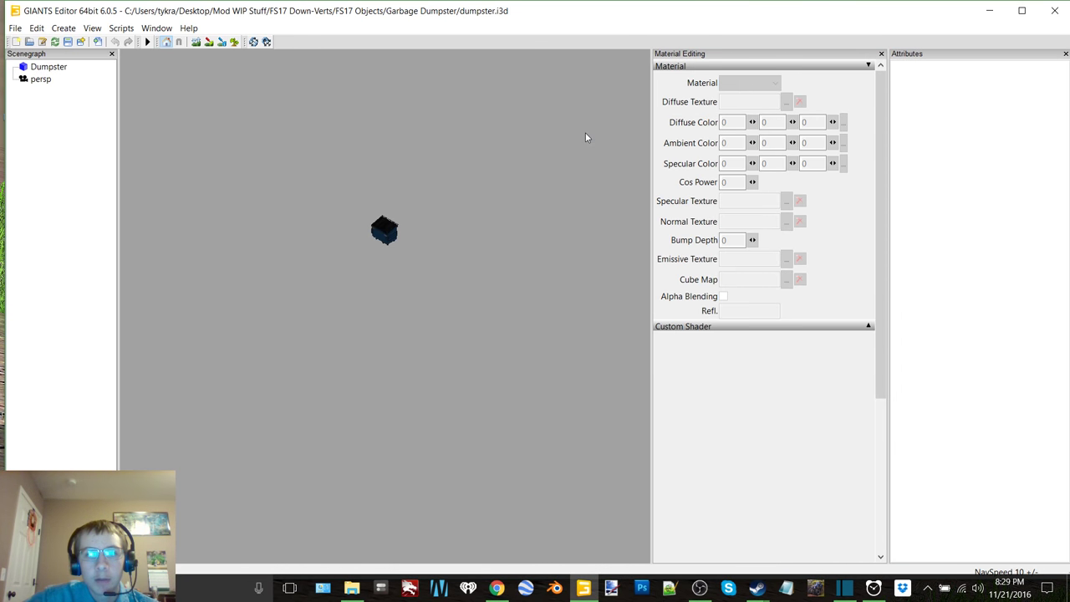
click(48, 67)
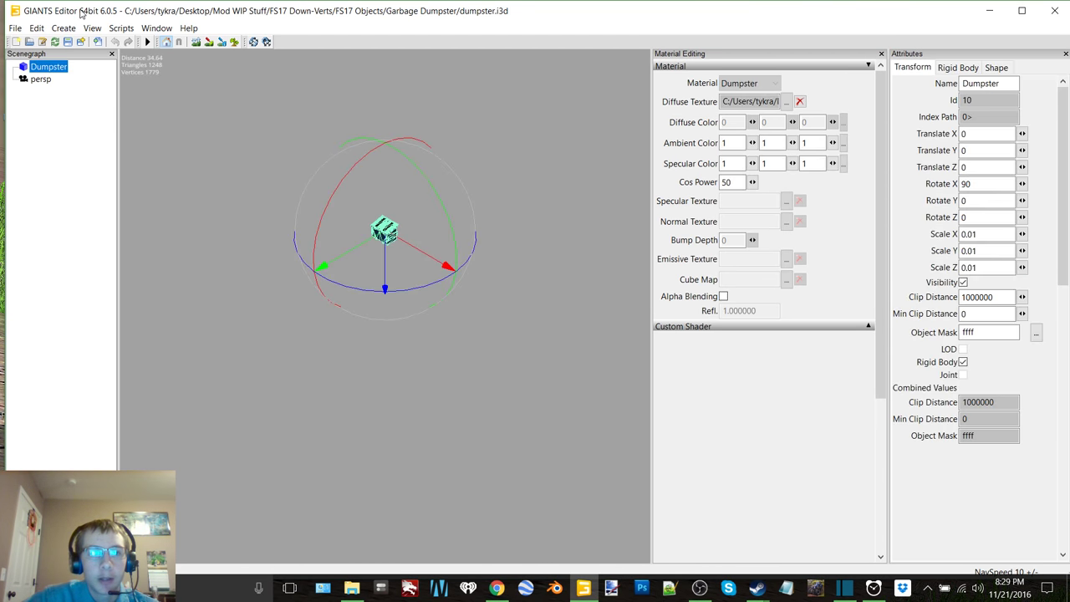
click(1064, 48)
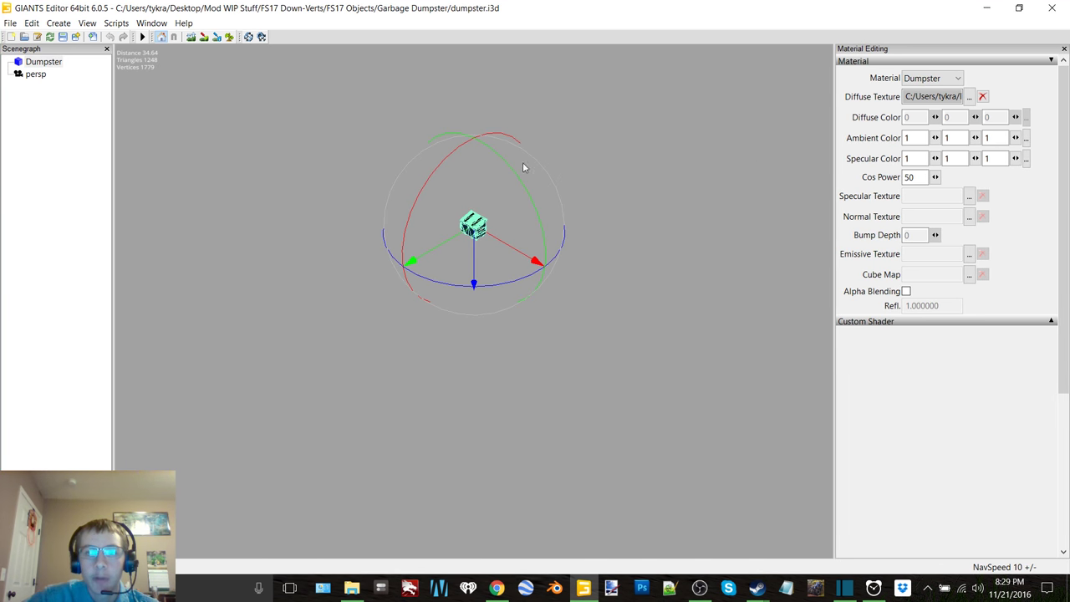
click(673, 230)
scroll(490, 255, up, 10)
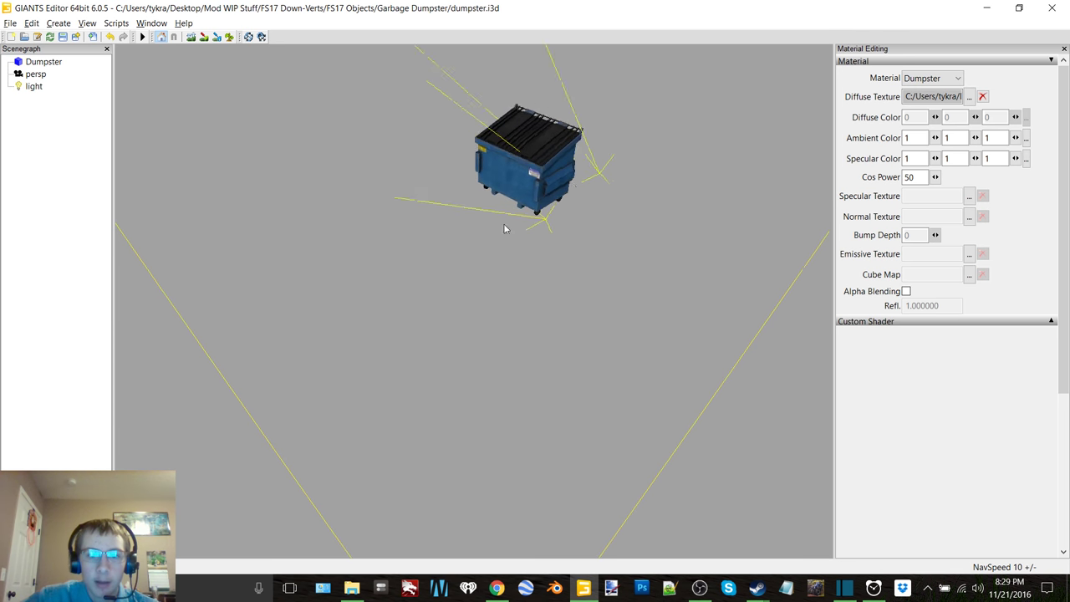
scroll(433, 243, up, 8)
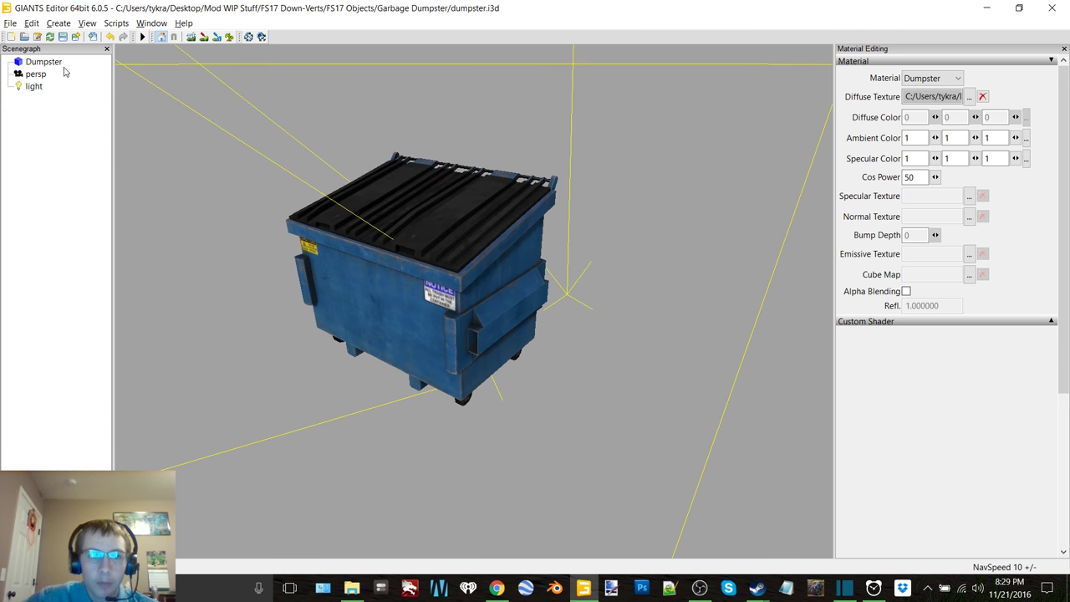
click(57, 65)
Step: Load the trashContainer normal and specular maps into the Dumpster material
click(969, 217)
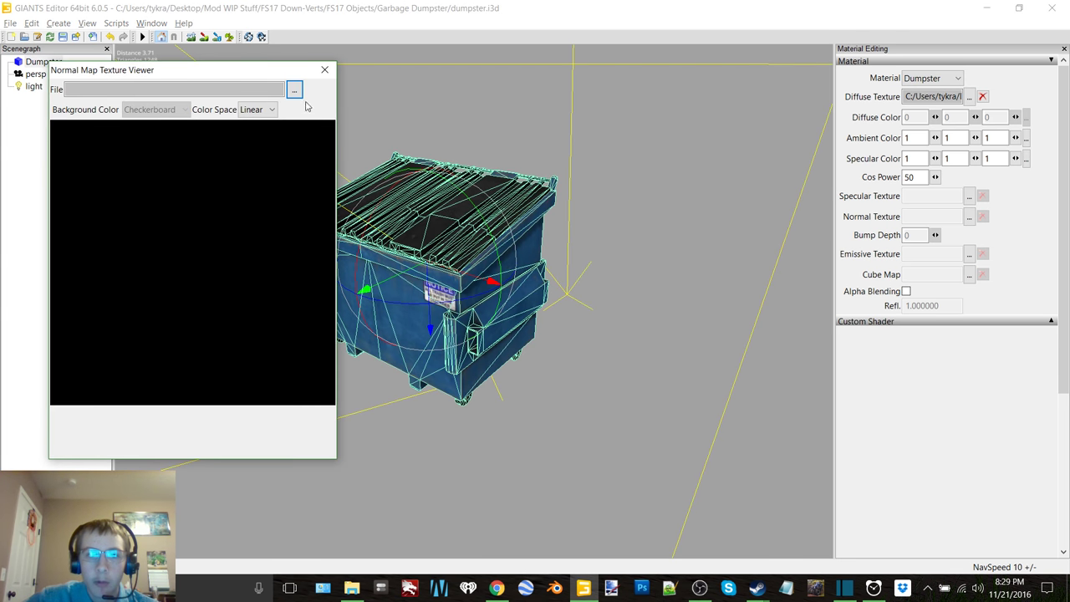
click(296, 90)
double_click(316, 193)
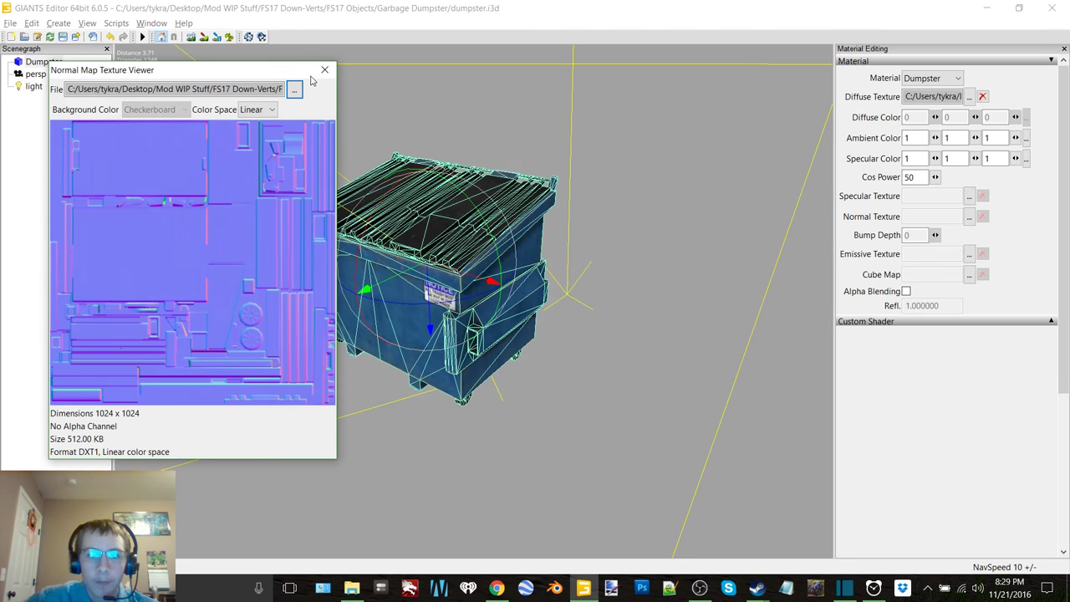
click(324, 70)
click(969, 195)
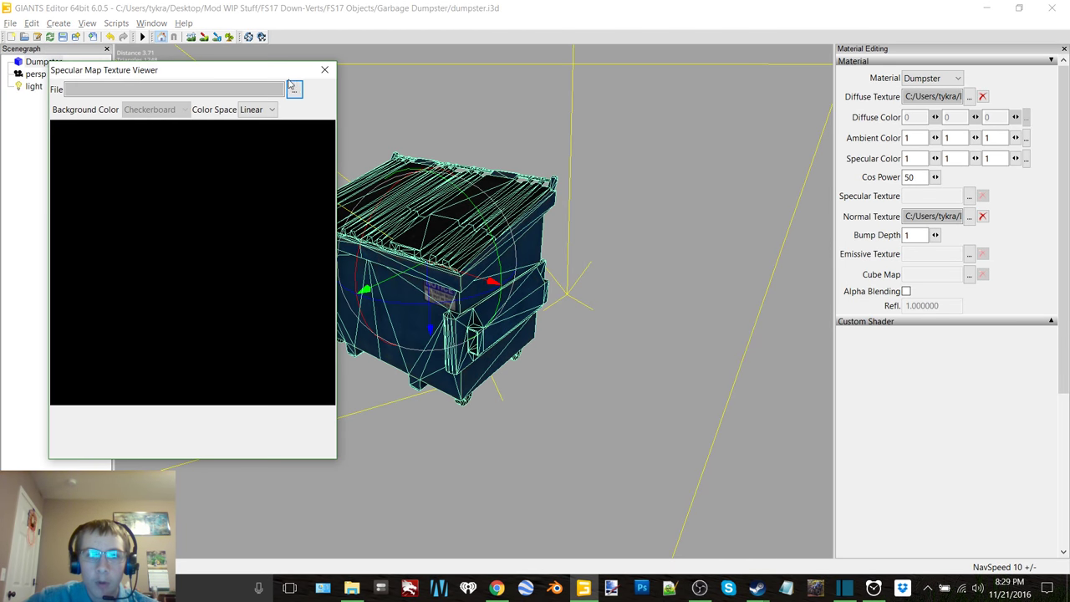
click(295, 88)
double_click(393, 191)
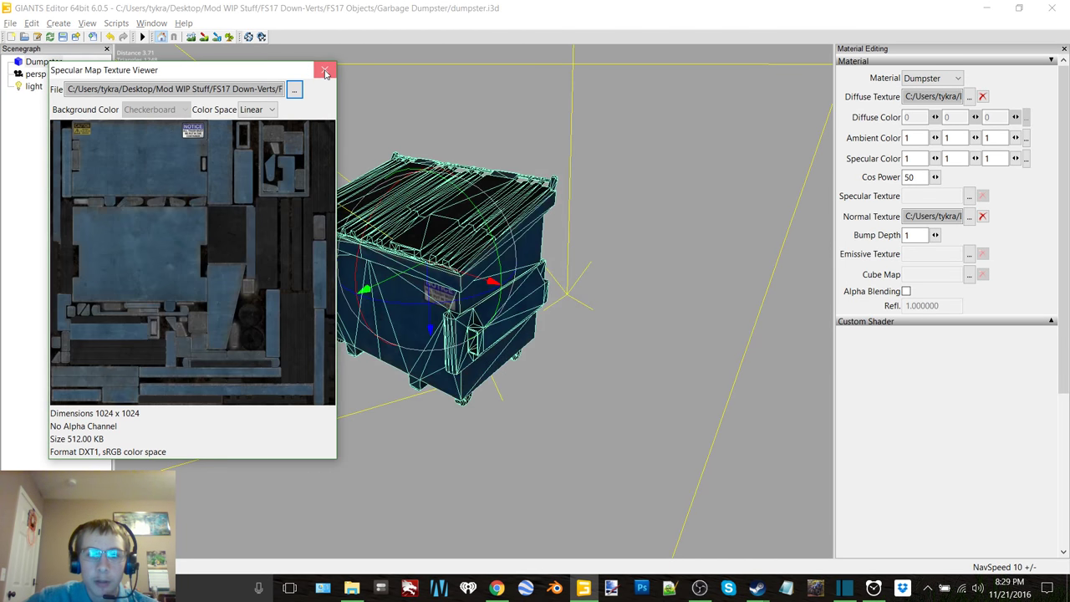
click(324, 70)
Step: Close the editor saving dumpster.i3d, and return to the FS17 Objects folder
click(620, 342)
click(1052, 8)
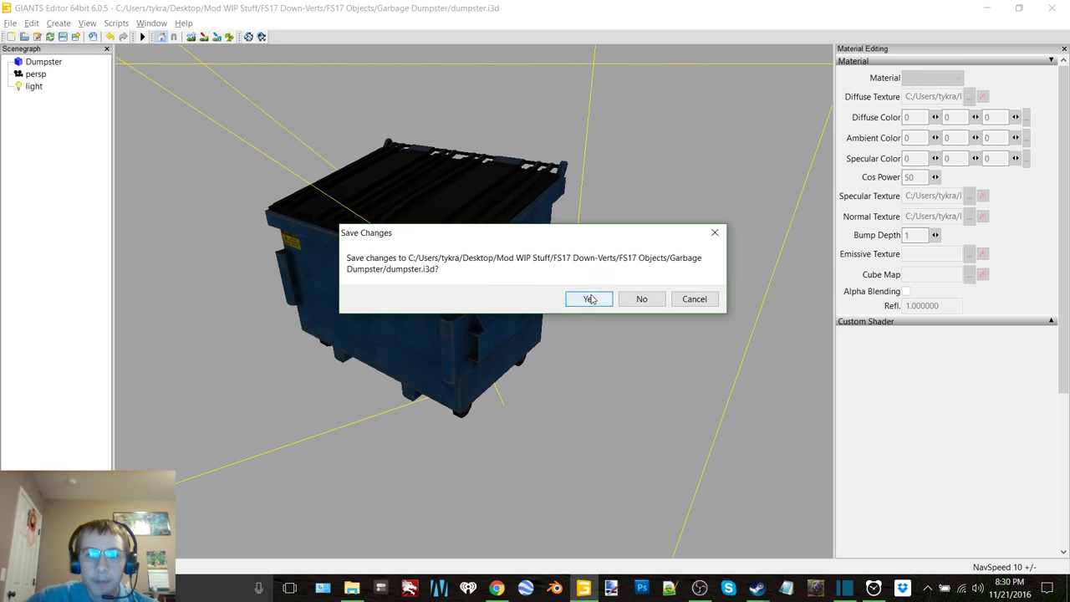
click(587, 299)
click(165, 103)
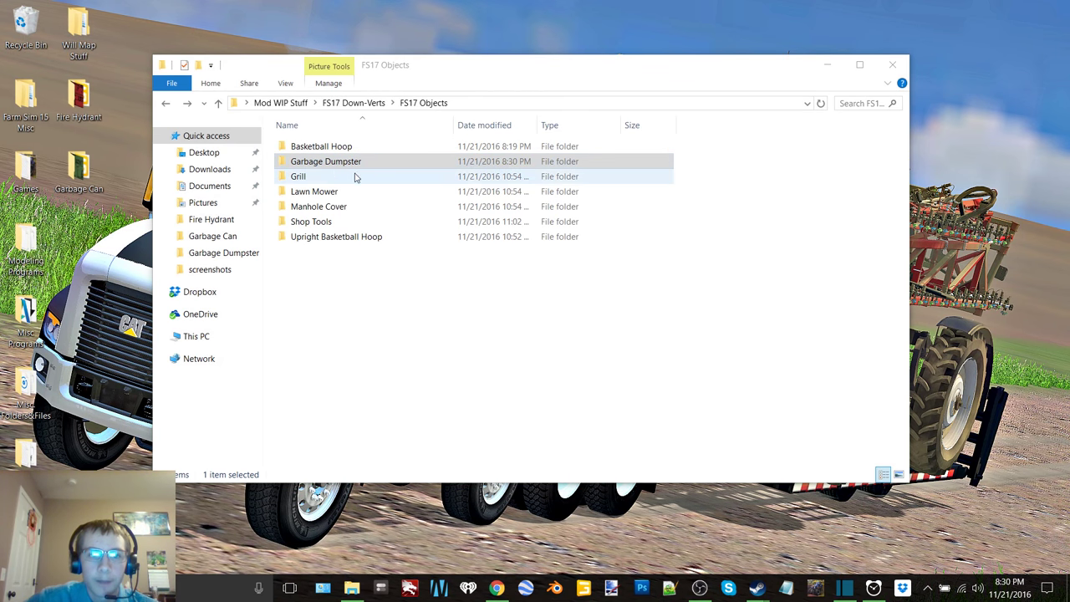
Step: Open grill.i3d from the Grill folder in GIANTS Editor 7.0.5 and minimize OBS
double_click(325, 162)
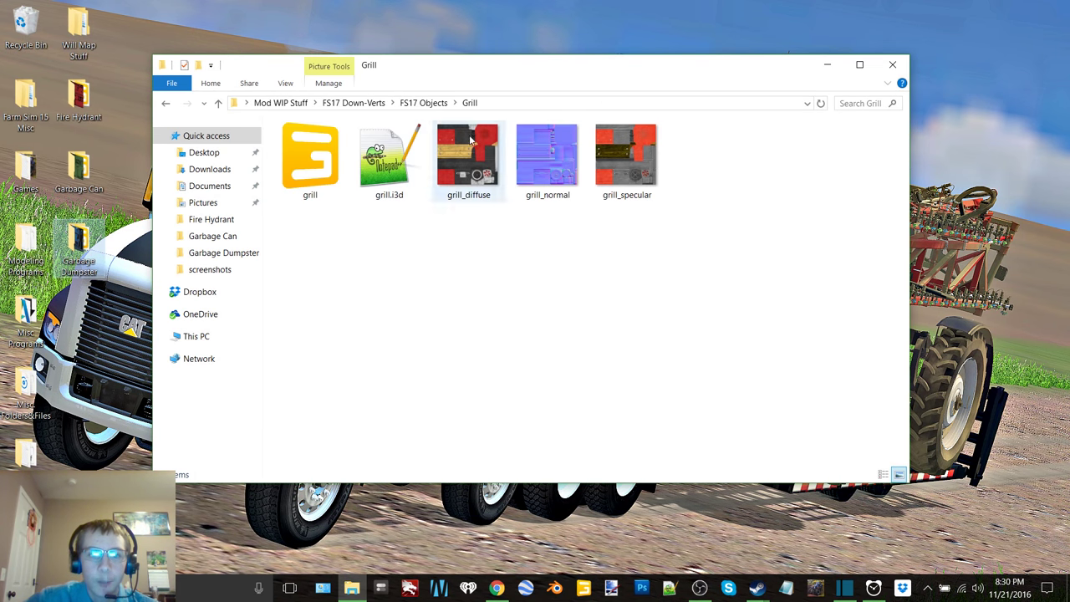
click(316, 166)
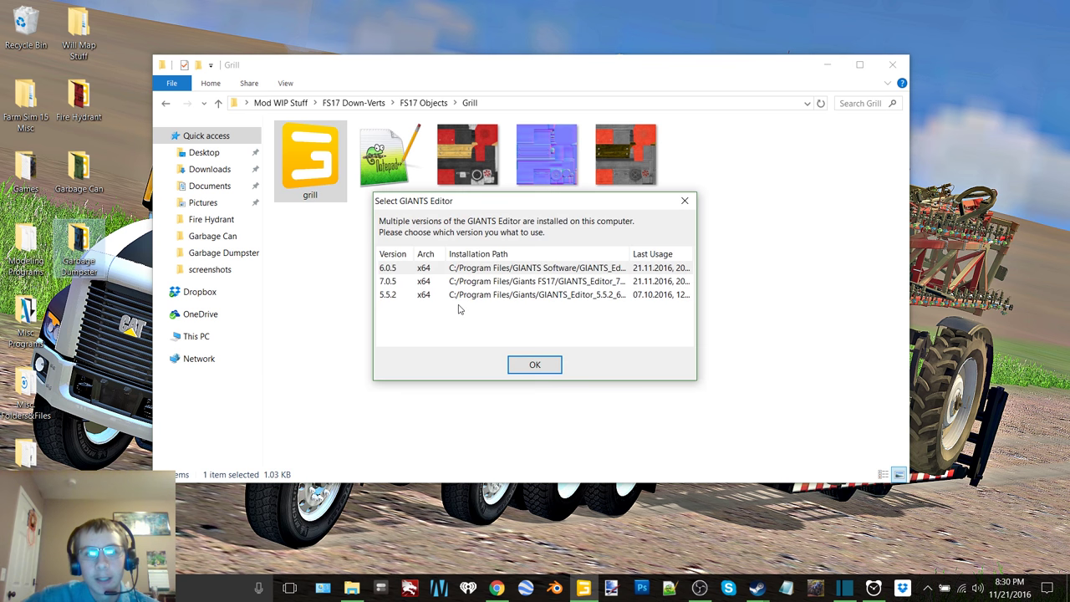
double_click(528, 281)
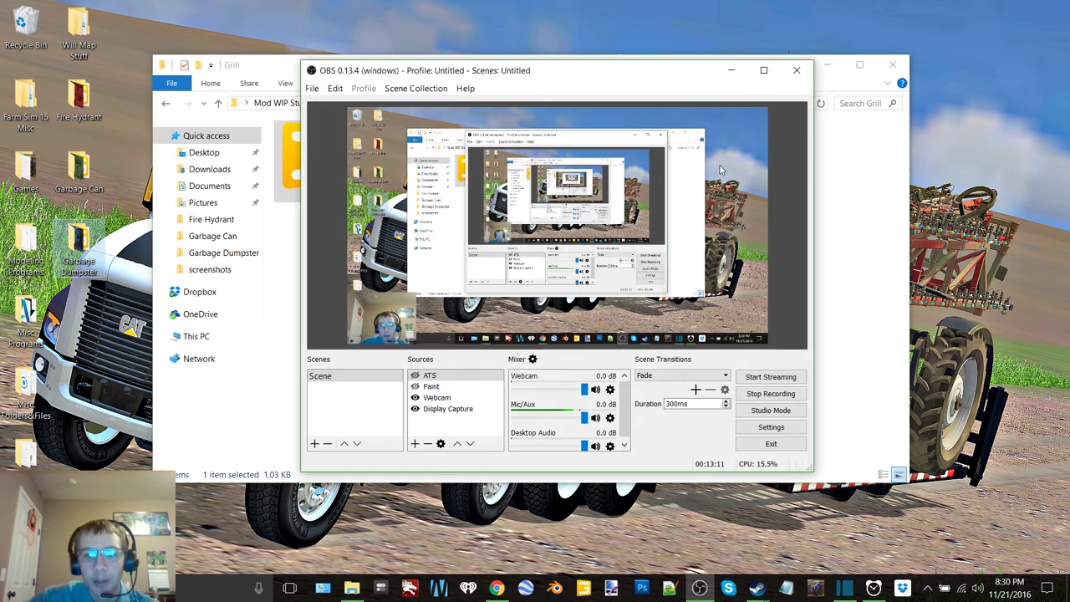
click(732, 70)
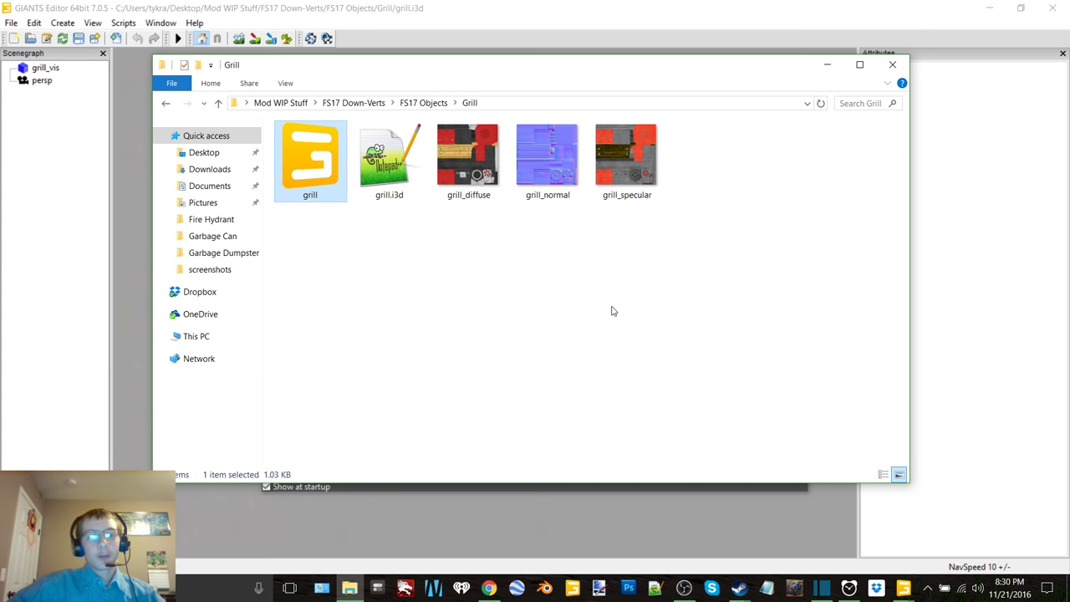
Step: Dismiss the welcome screen and select the grill_vis mesh
click(828, 16)
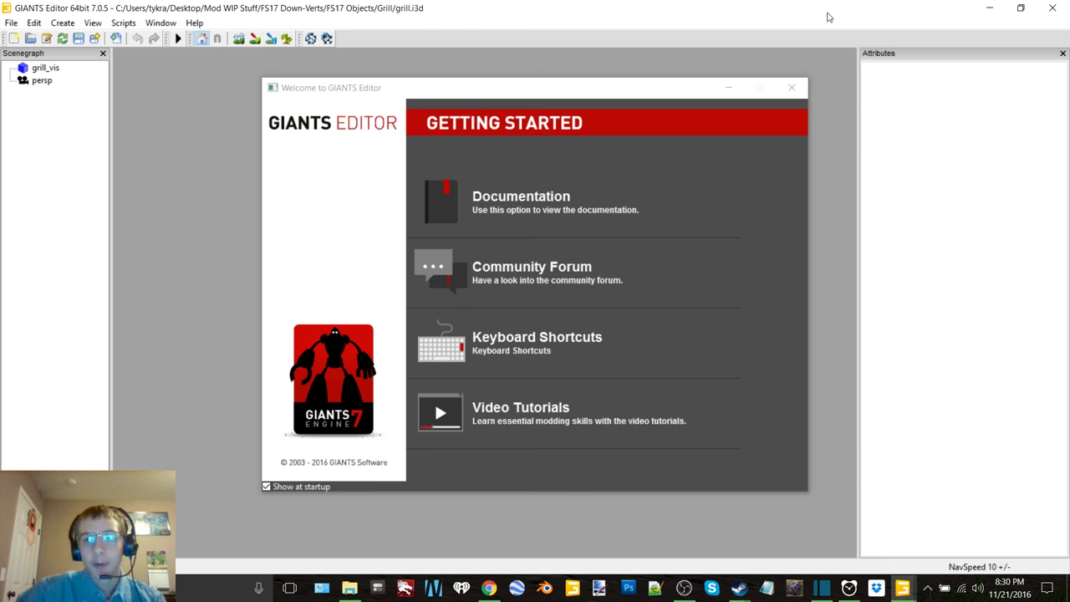
click(793, 88)
click(44, 69)
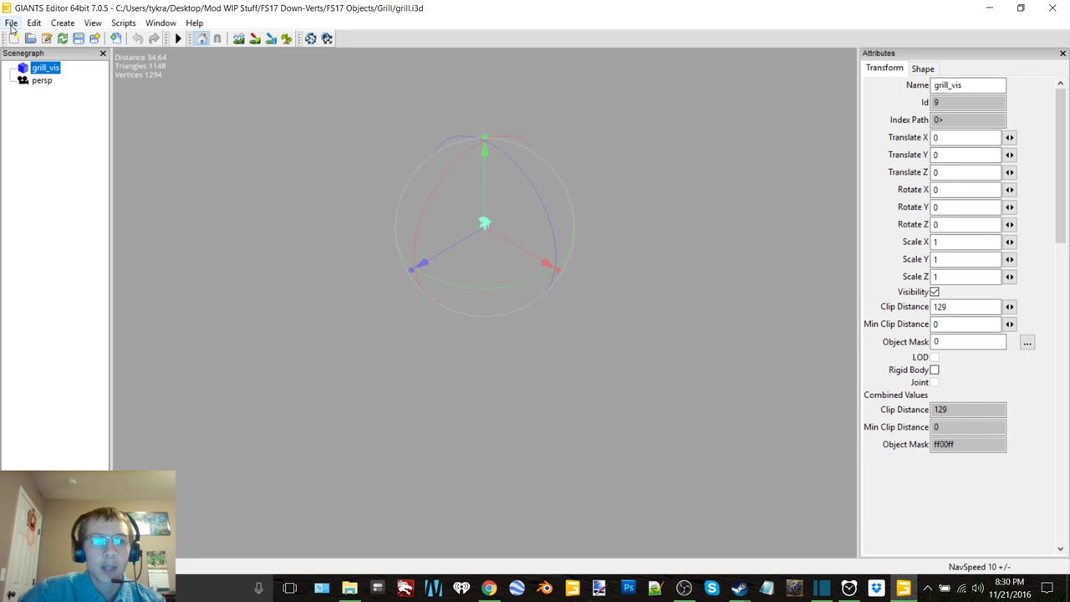
Step: Export the selection as Wavefront OBJ named 'grill', then close the editor
click(11, 23)
click(50, 202)
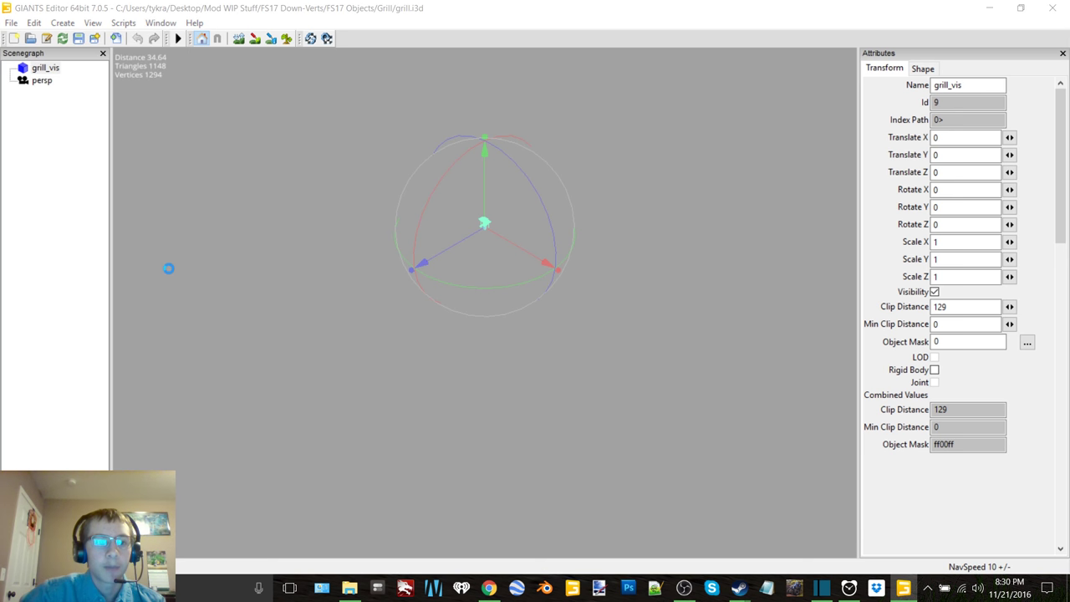
click(153, 319)
click(145, 345)
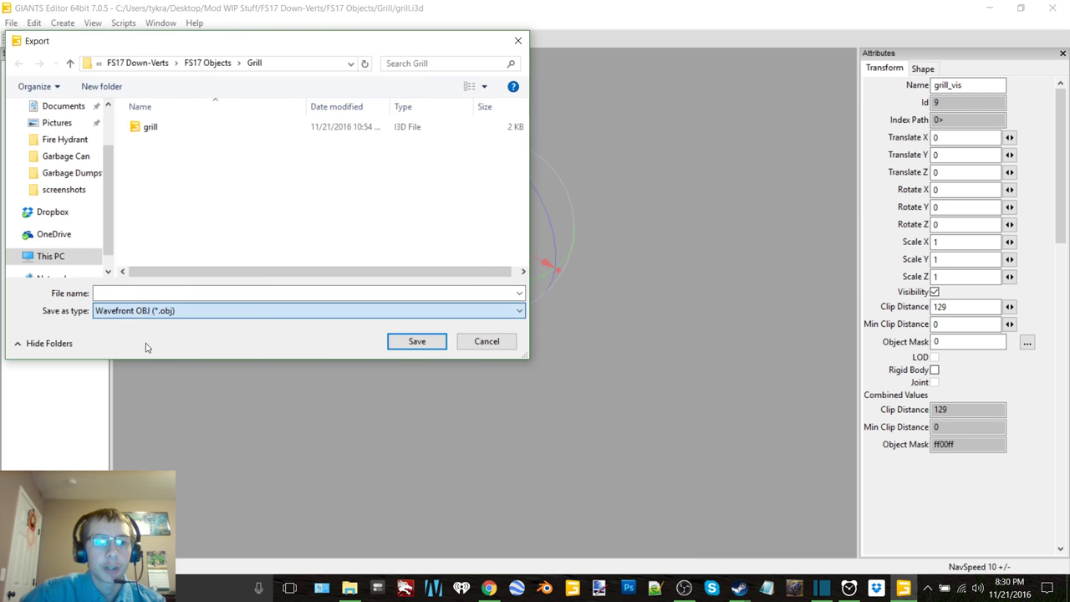
click(155, 292)
text(gri)
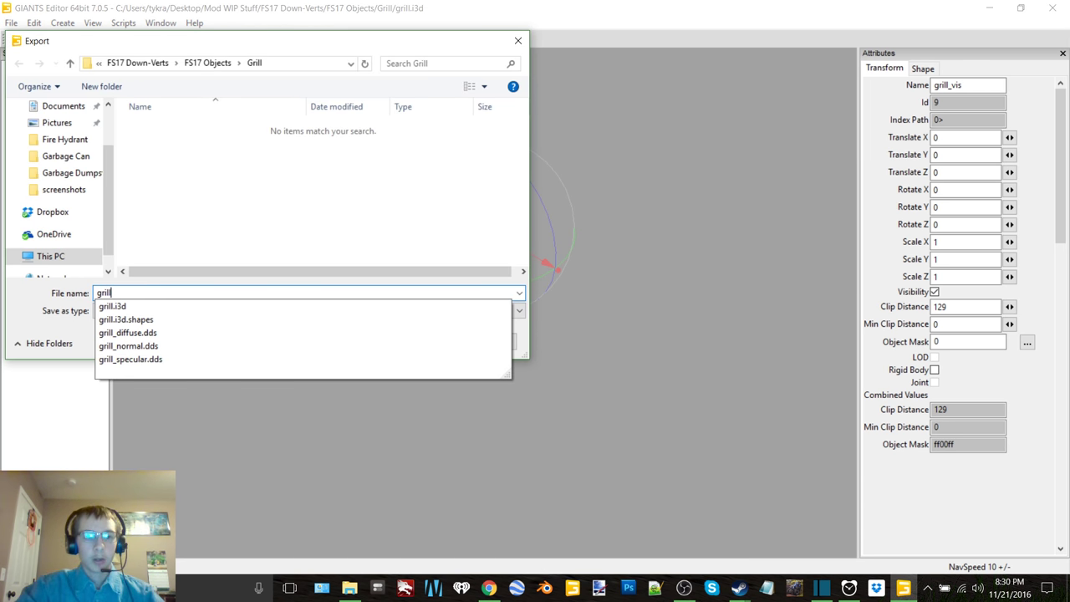
text(ll)
key(Return)
click(1052, 8)
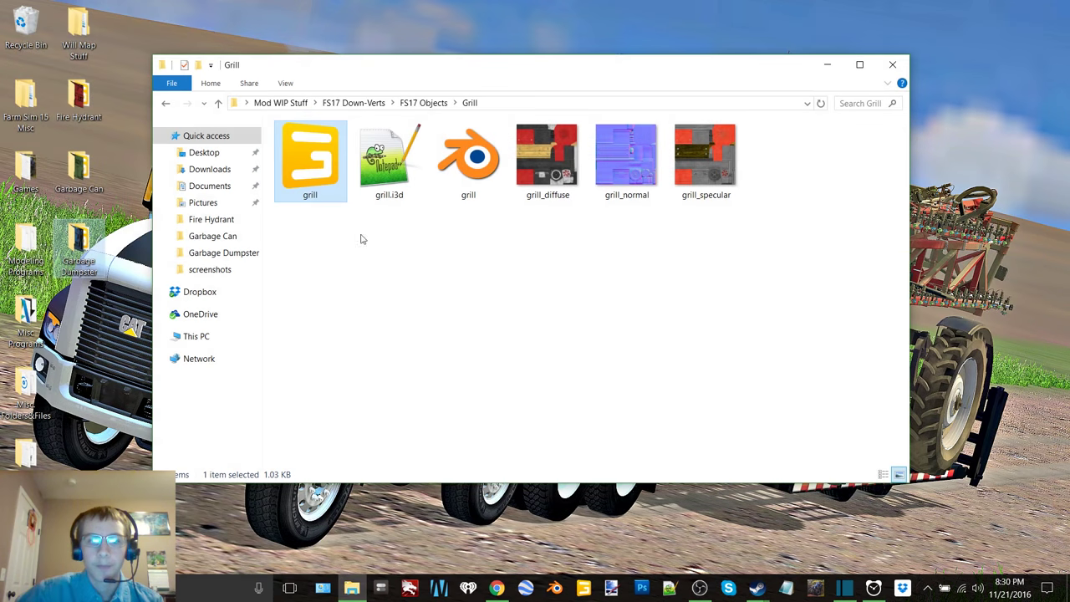
Step: Delete grill and grill.i3d, then open the grill OBJ file in Blender
drag(311, 227, 383, 158)
right_click(383, 158)
click(435, 430)
double_click(316, 152)
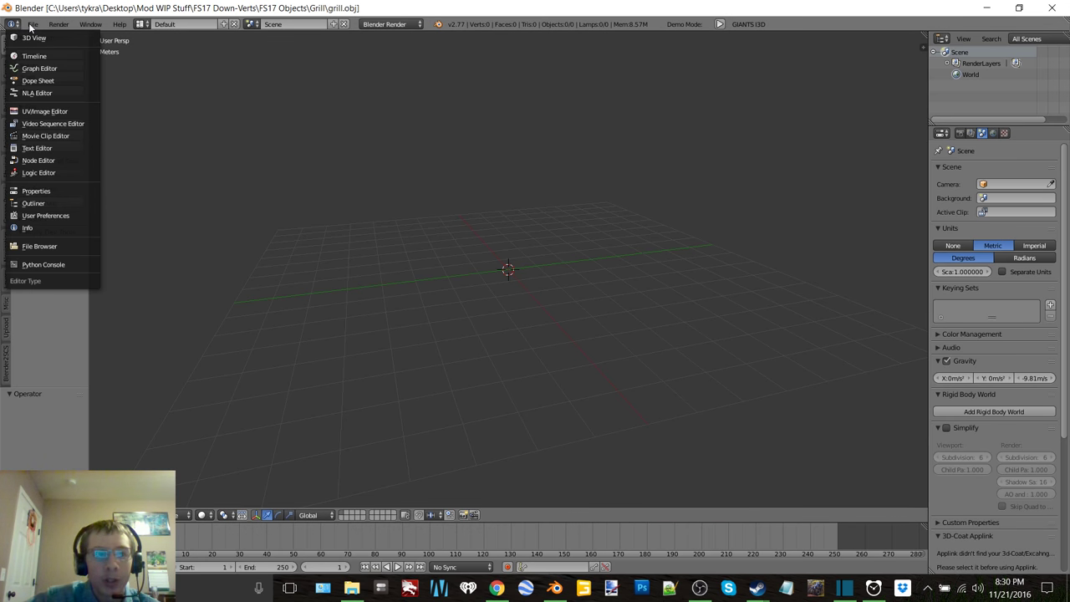
Step: Import grill.obj as a Wavefront OBJ into the scene
click(34, 26)
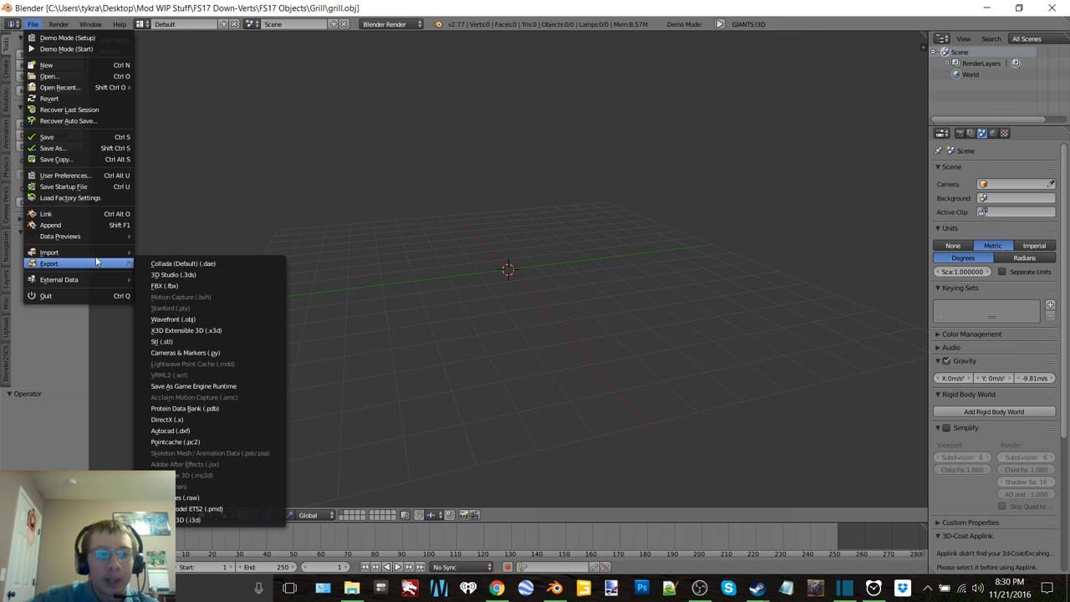
mouse_move(99, 253)
click(188, 308)
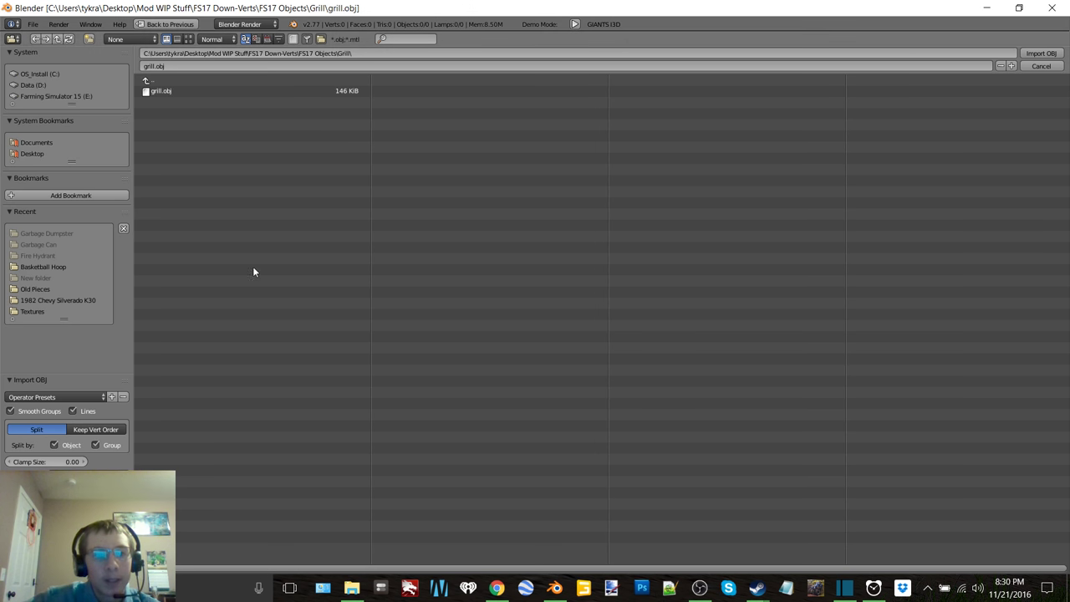
double_click(169, 91)
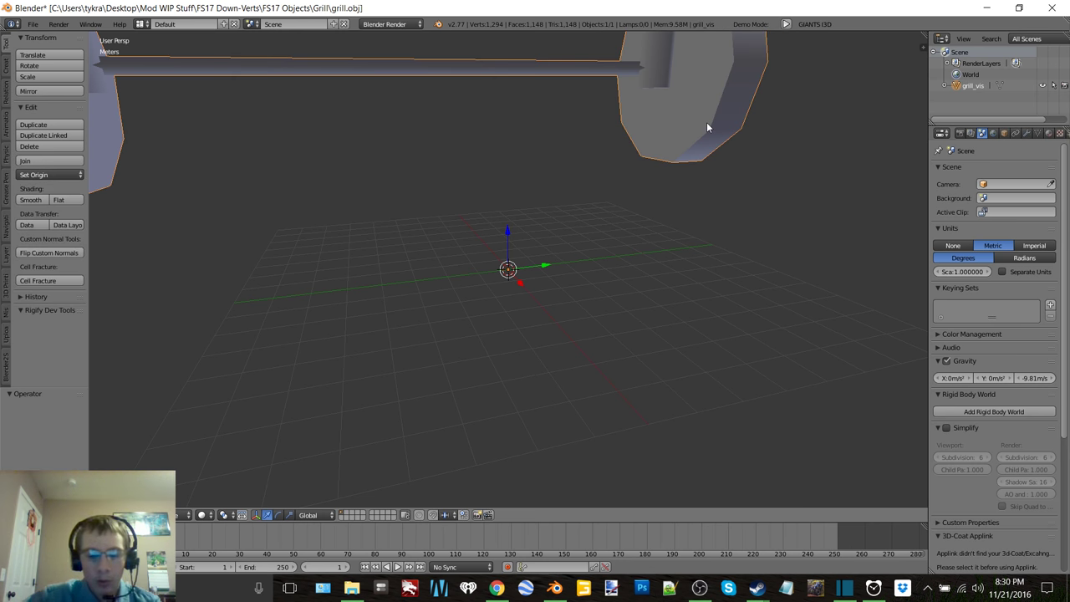
Step: Set the grill's X, Y and Z scale to 0.01 in the N panel
key(n)
click(849, 170)
text(0.01)
key(Return)
click(860, 180)
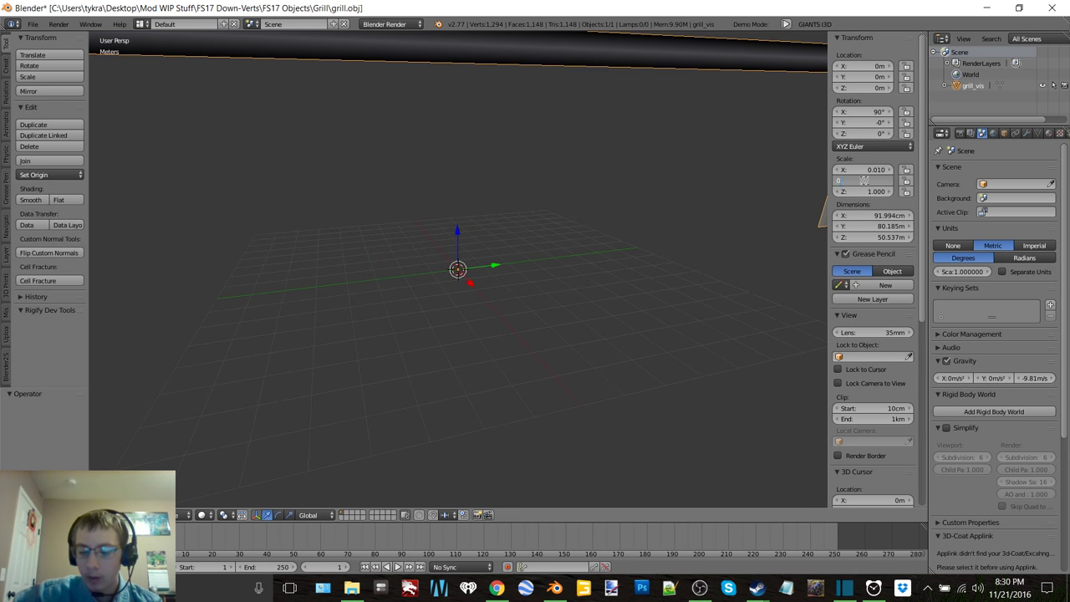
text(0.01)
key(Return)
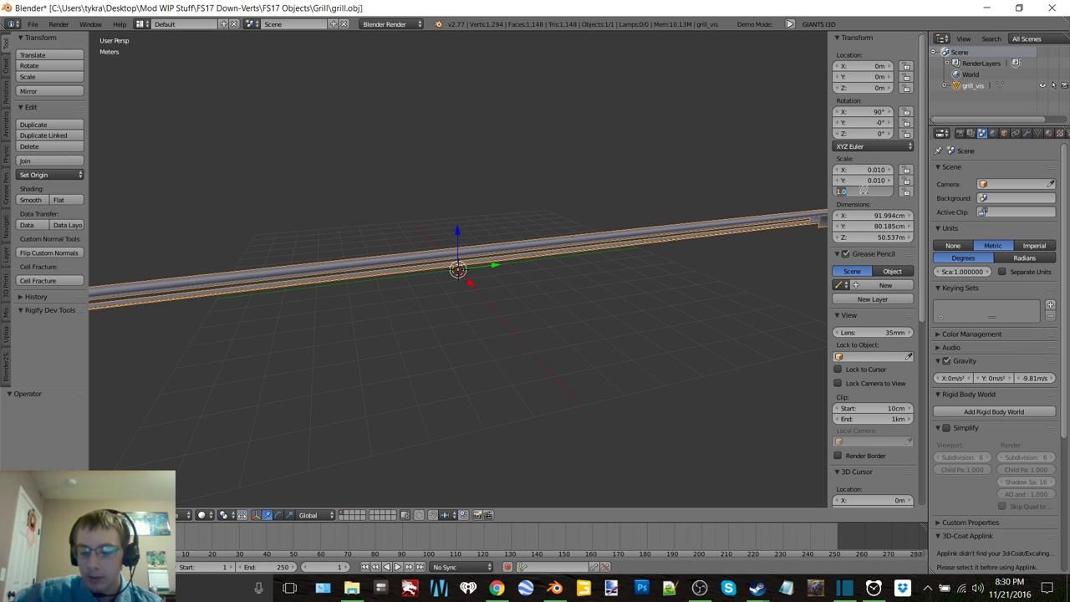
click(864, 191)
text(0.01)
key(Return)
scroll(536, 254, up, 5)
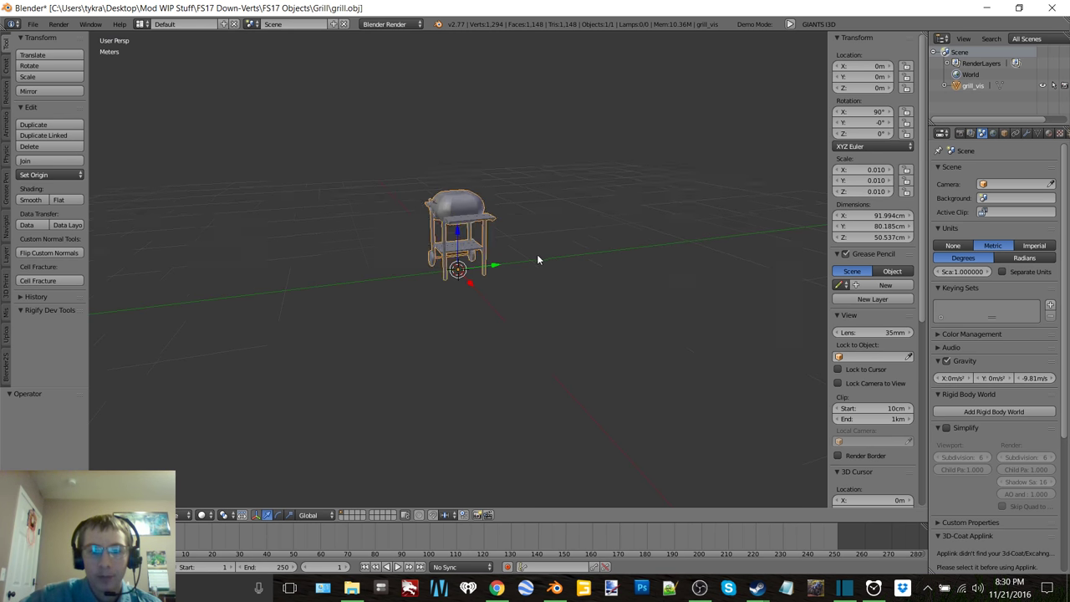
mouse_move(537, 254)
middle_down()
mouse_move(323, 256)
mouse_move(466, 232)
middle_up()
Step: Close the side panel and create a new material for the grill
key(Tab)
click(551, 240)
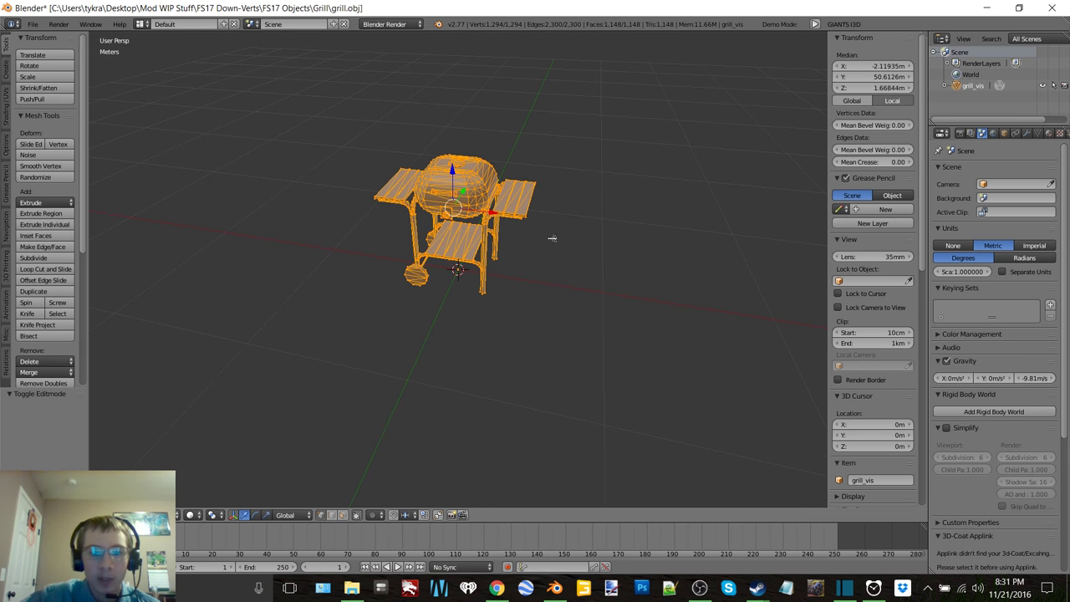
key(n)
key(Tab)
click(578, 219)
click(1047, 134)
click(984, 208)
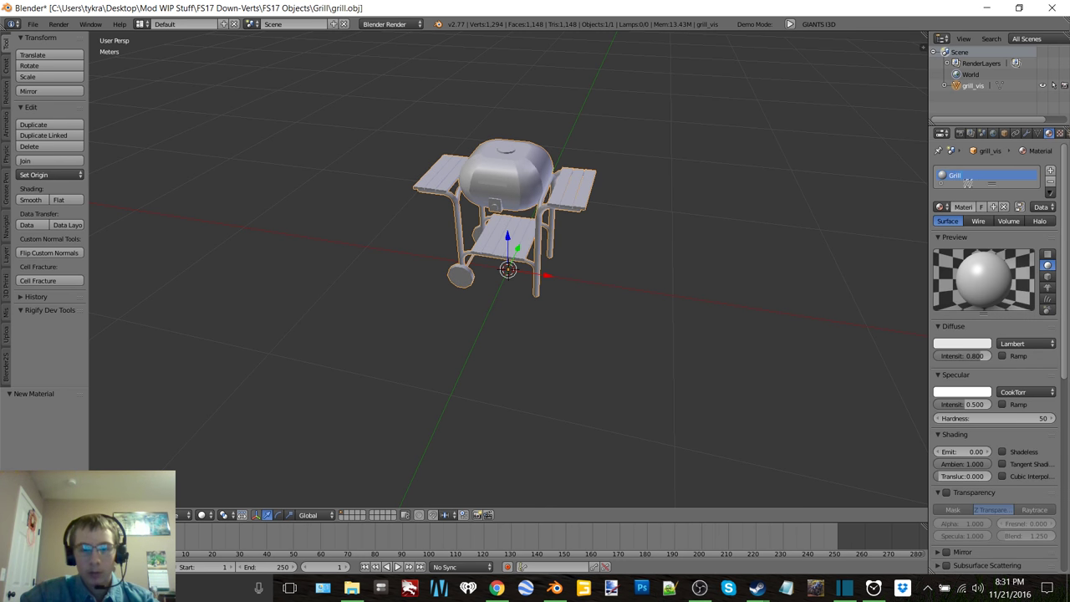
Step: Split the view into a UV/Image Editor showing grill_diffuse.dds and use Texture shading
key(Tab)
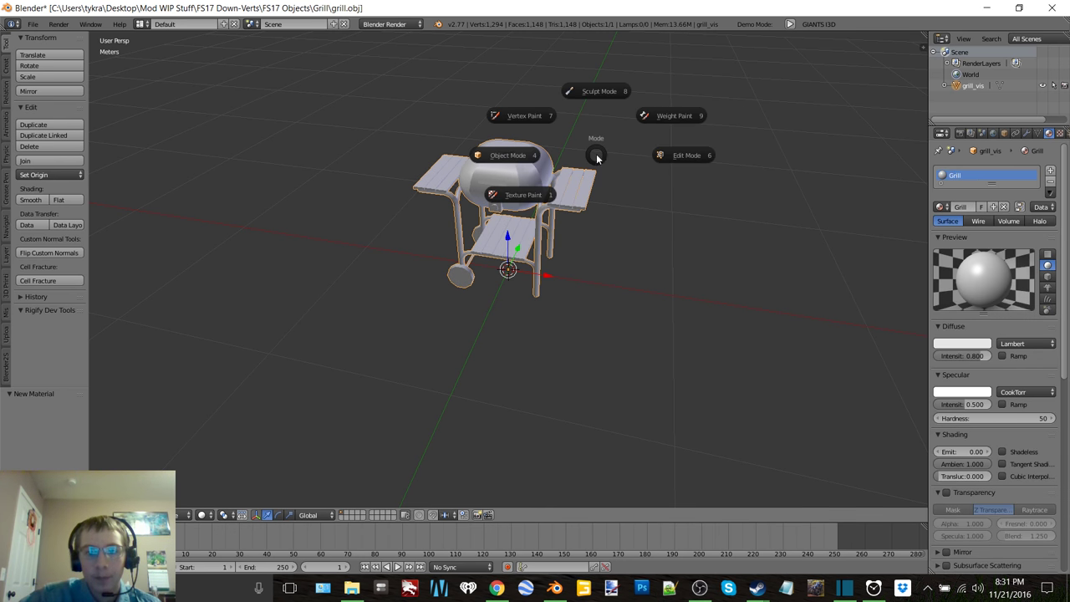
click(684, 155)
drag(920, 38, 525, 468)
click(537, 516)
click(608, 444)
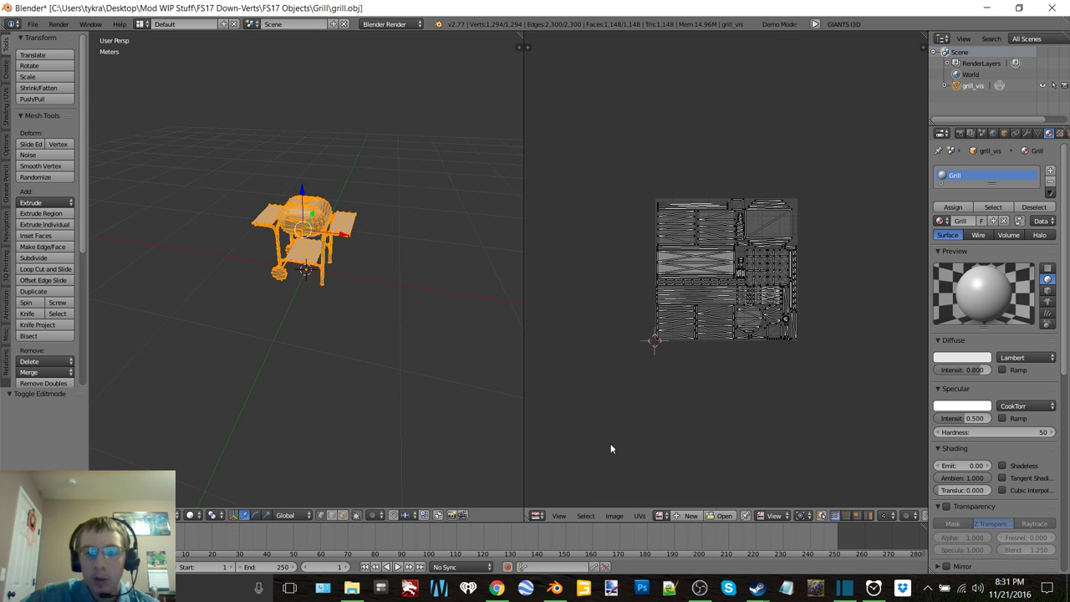
click(724, 515)
double_click(205, 91)
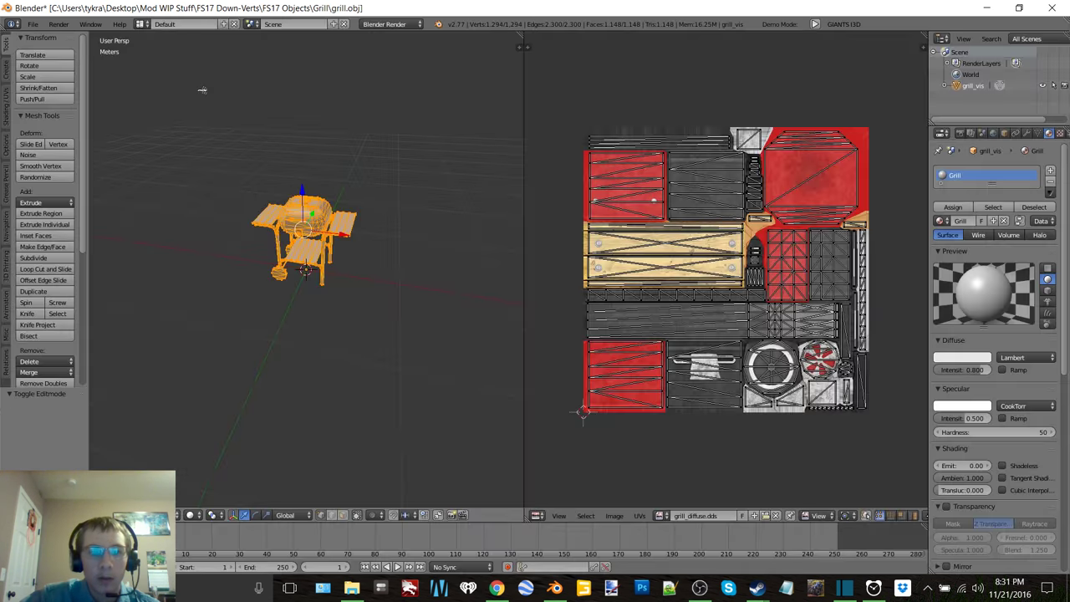
key(z)
click(298, 186)
Step: Reselect the whole grill mesh in edit mode while inspecting the textured model
scroll(322, 167, up, 7)
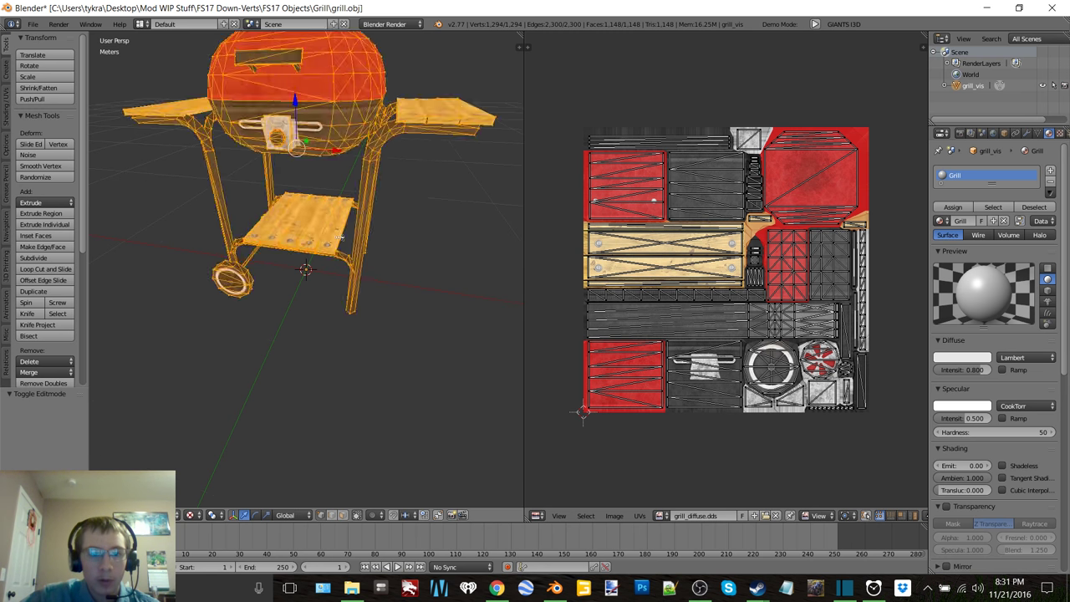
key(a)
middle_drag(322, 163, 304, 195)
key(a)
key(Tab)
click(323, 187)
key(Tab)
click(381, 196)
Step: Add an image texture using grill_diffuse.dds to the Grill material
click(1060, 134)
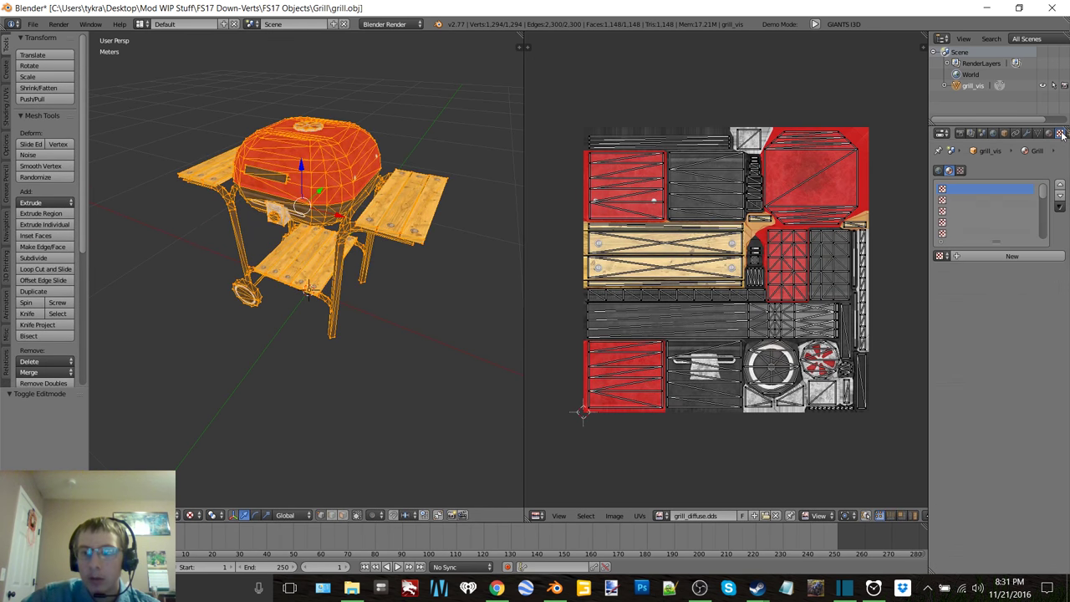
click(1007, 256)
click(1029, 435)
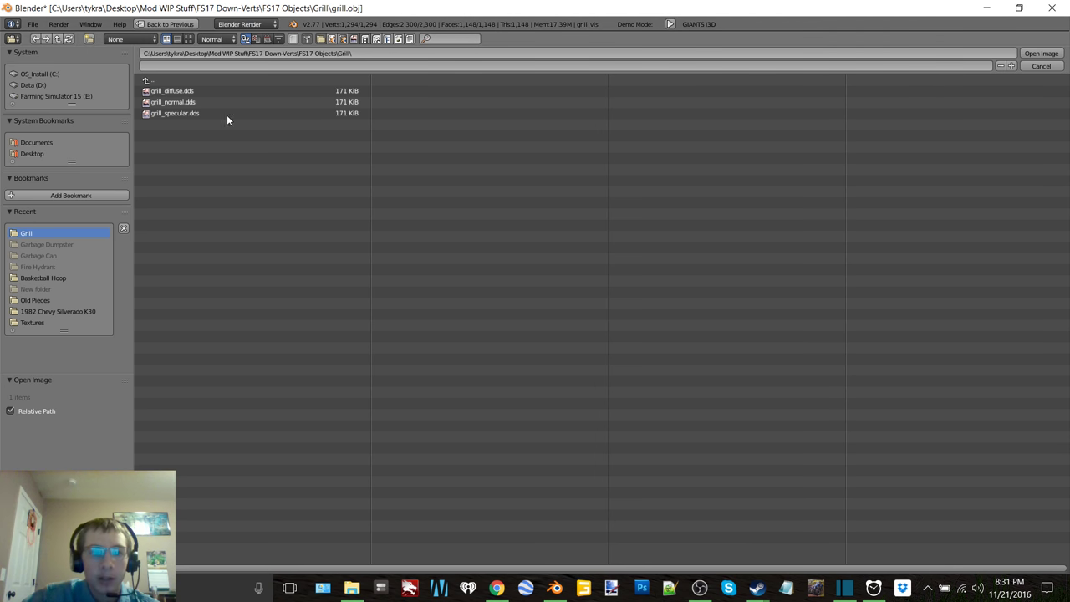
double_click(197, 93)
key(Tab)
click(220, 204)
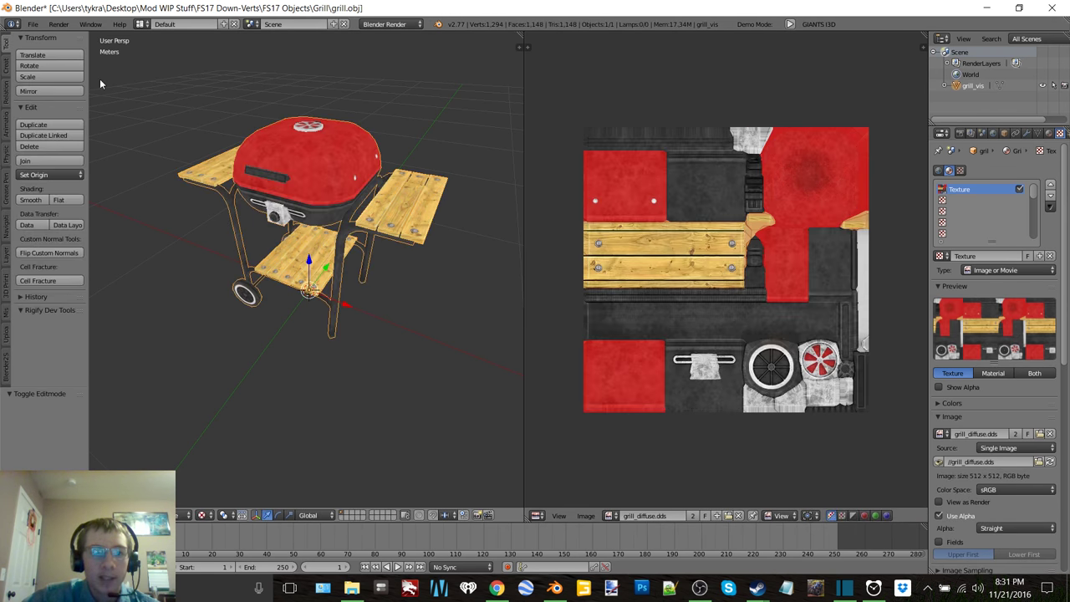
click(31, 24)
Step: Export the grill as grill.i3d in GIANTS I3D format and quit Blender
mouse_move(84, 263)
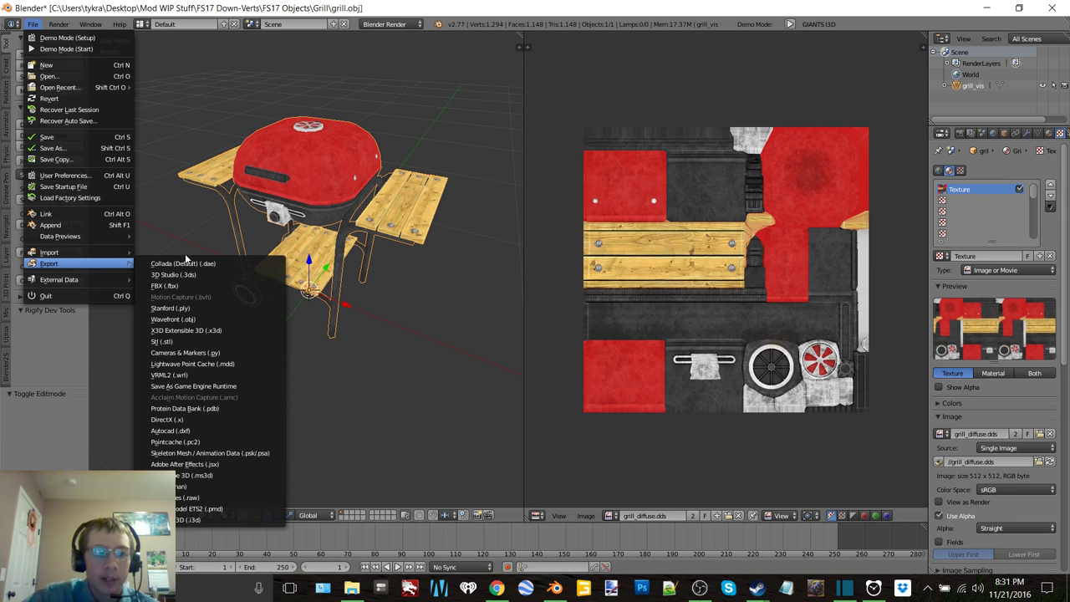
click(204, 519)
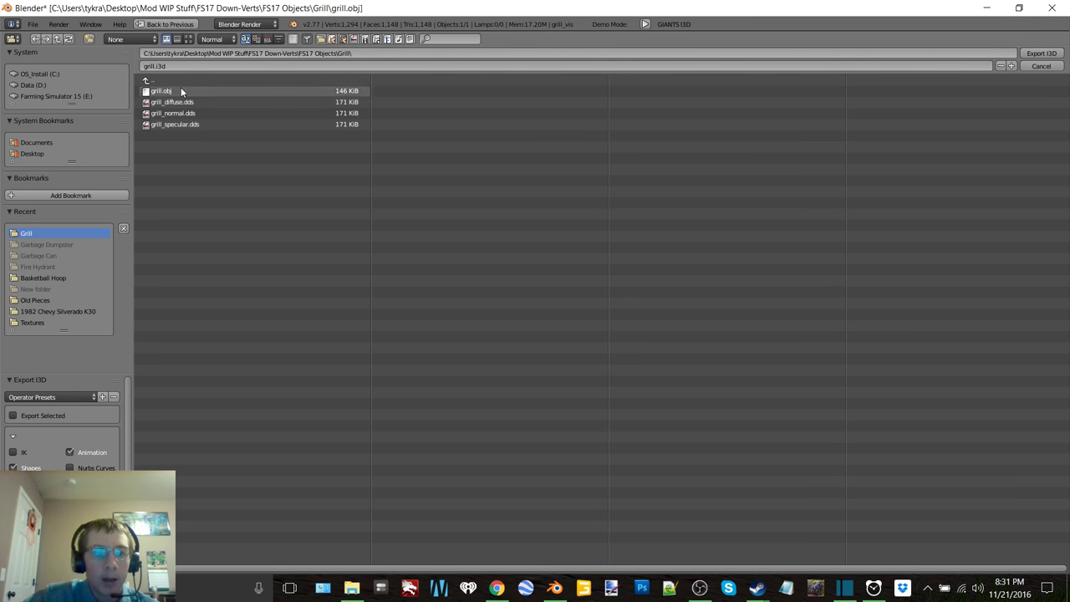
click(1042, 53)
click(1052, 8)
click(547, 360)
Step: Delete grill.obj and open grill.i3d in GIANTS Editor 6.0.5
right_click(397, 152)
click(428, 484)
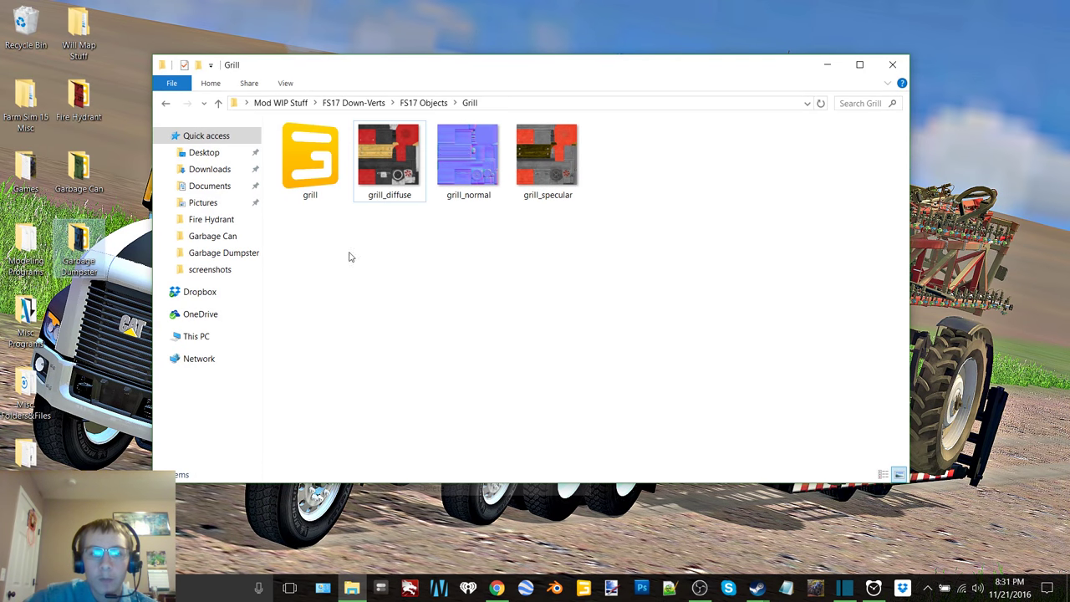
double_click(320, 163)
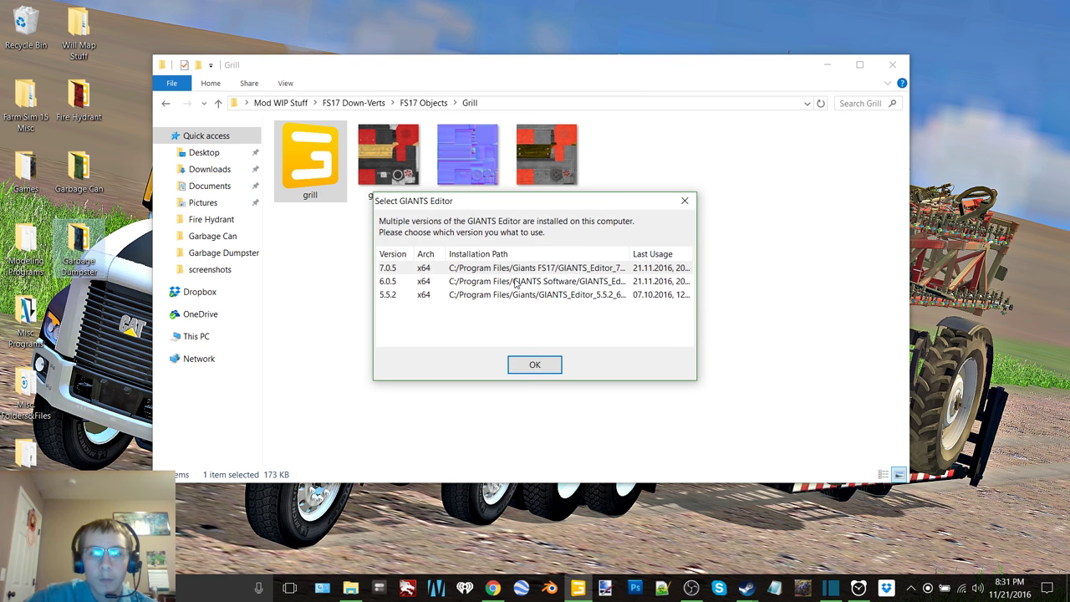
double_click(514, 283)
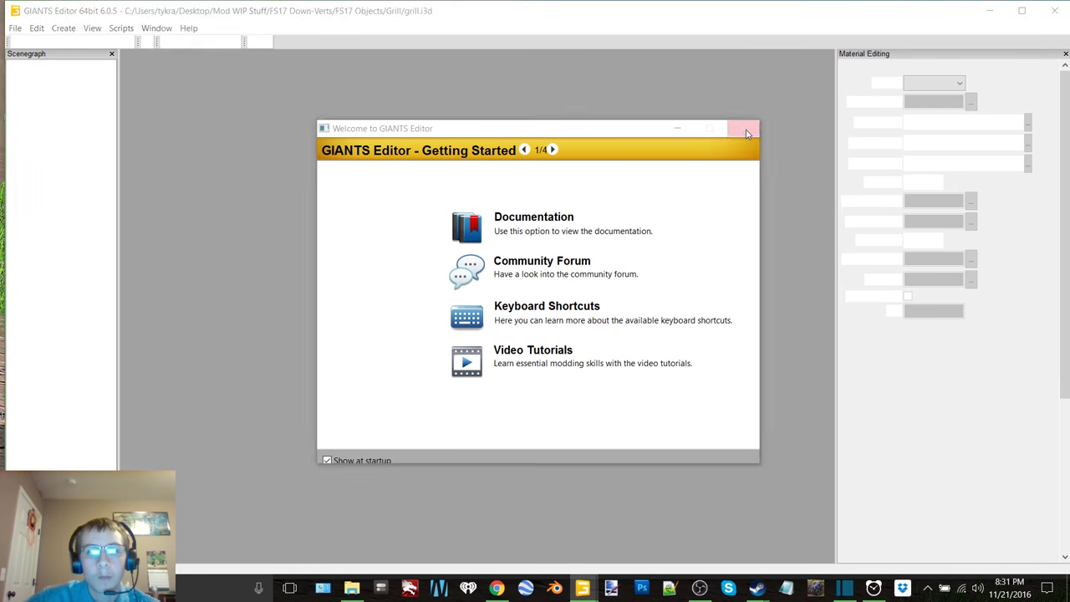
Step: Maximize the editor and load grill_normal as grill_vis's normal texture
click(746, 131)
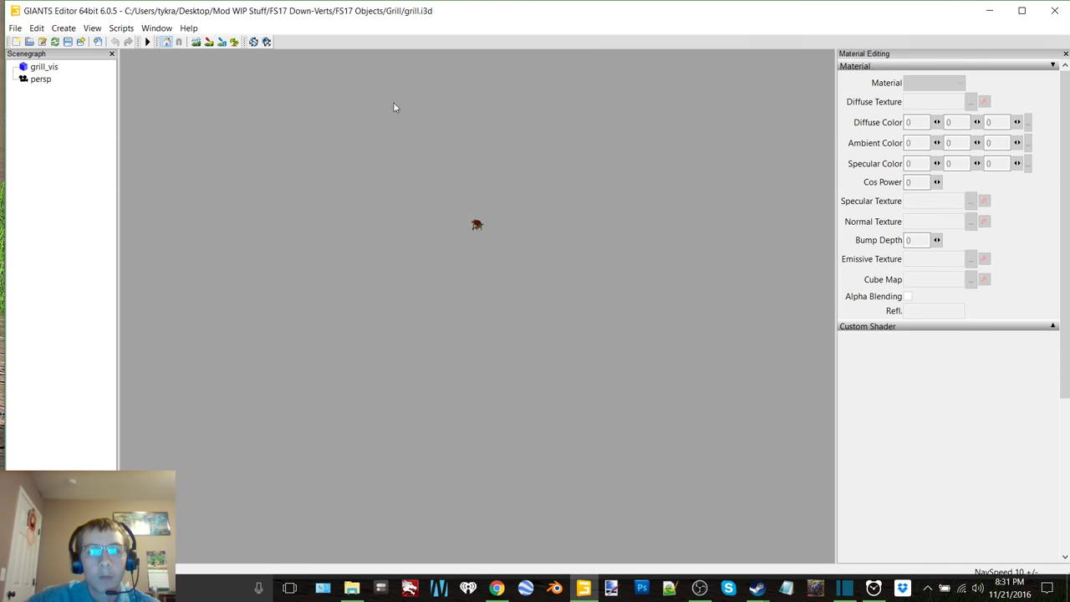
click(1021, 10)
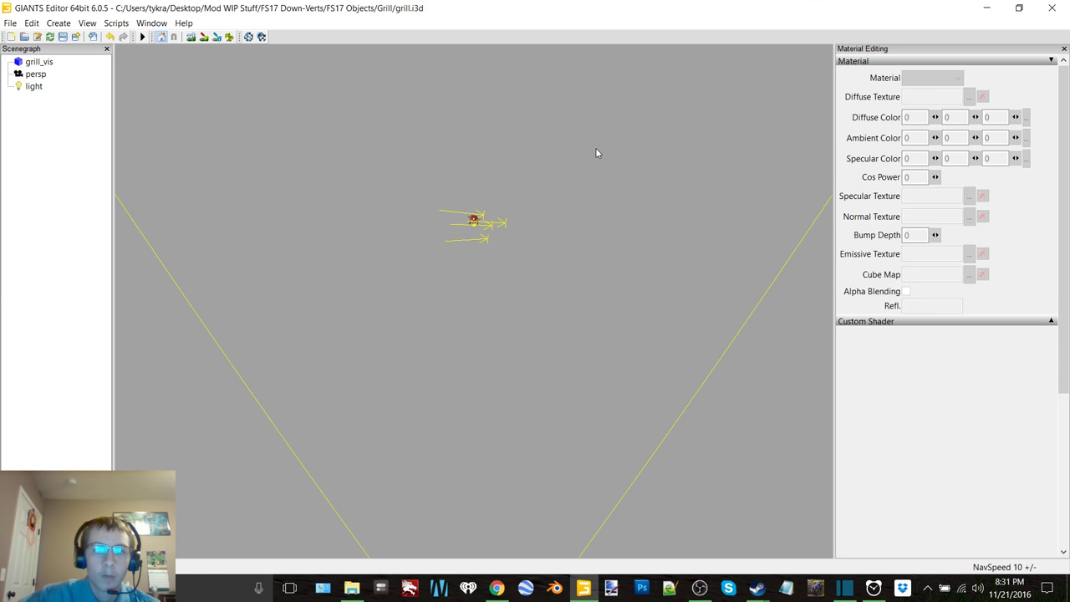
middle_drag(457, 164, 477, 242)
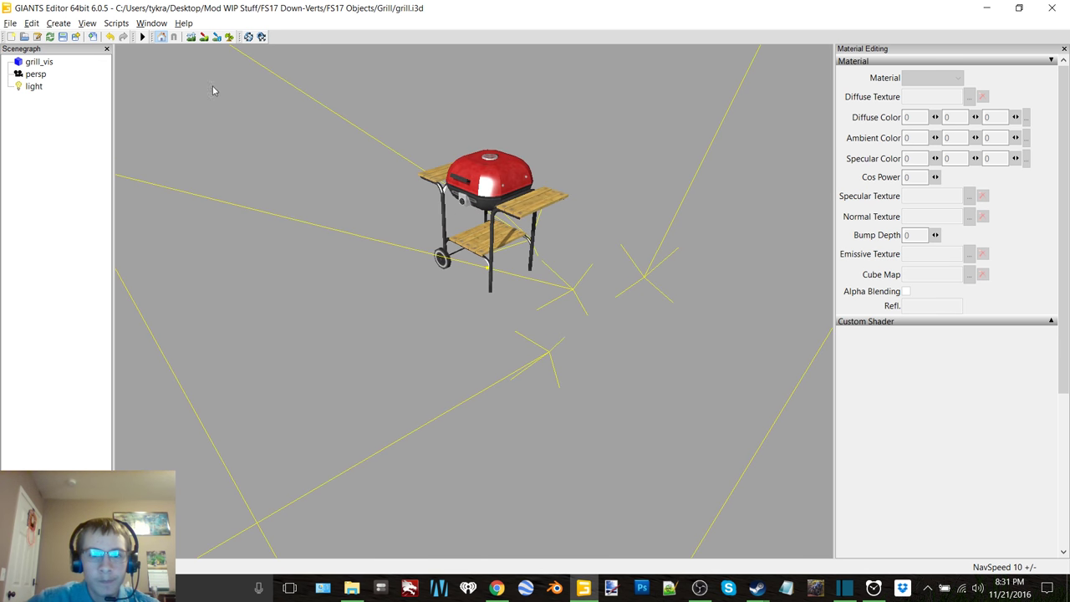
click(42, 63)
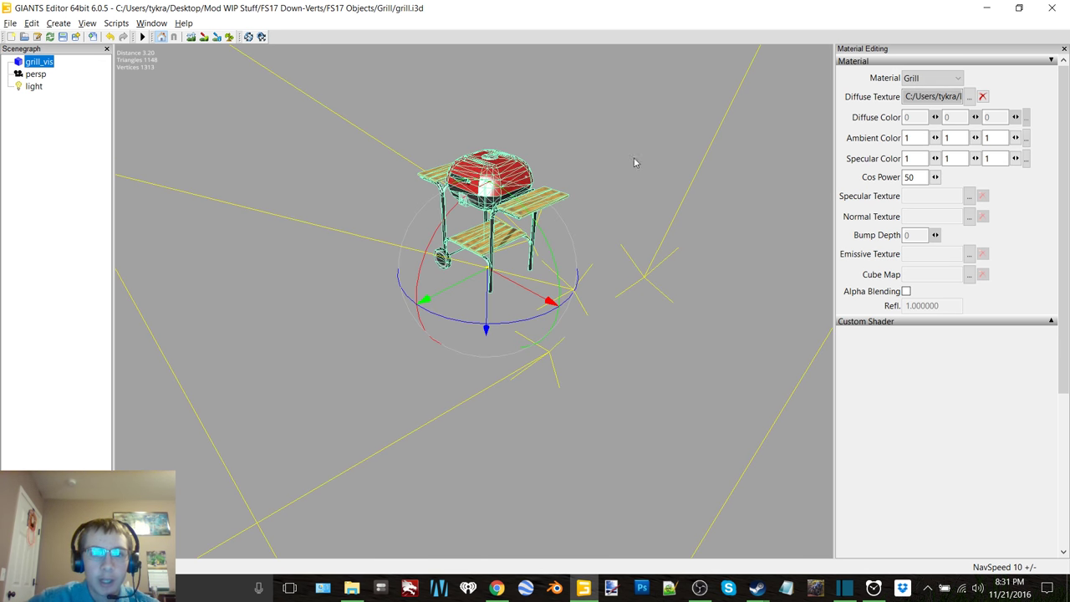
click(968, 217)
click(293, 90)
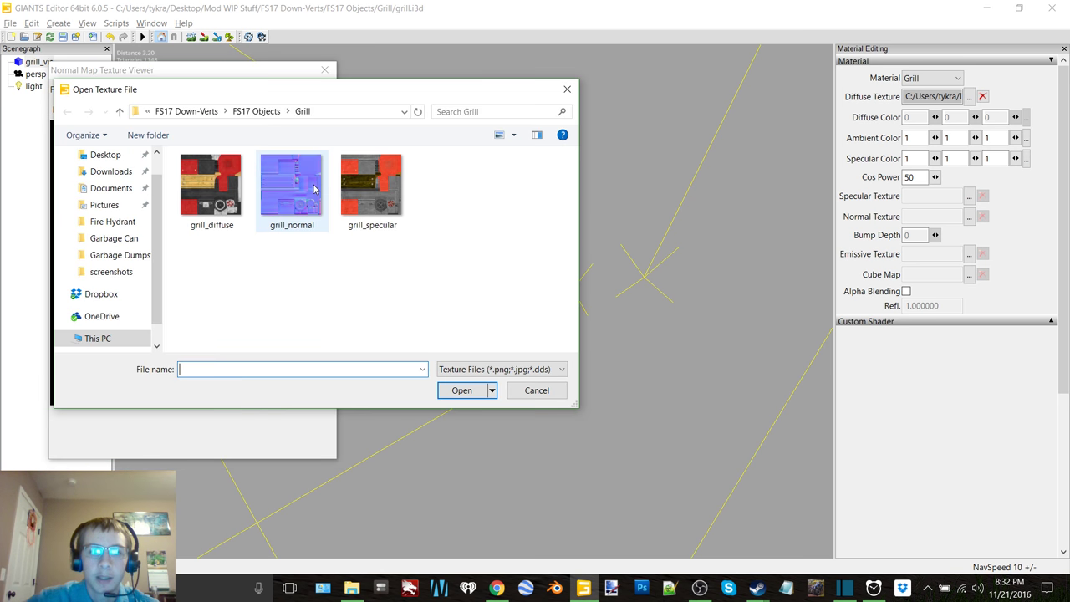
double_click(288, 188)
click(325, 72)
Step: Load grill_specular as the Grill material's specular texture
click(649, 267)
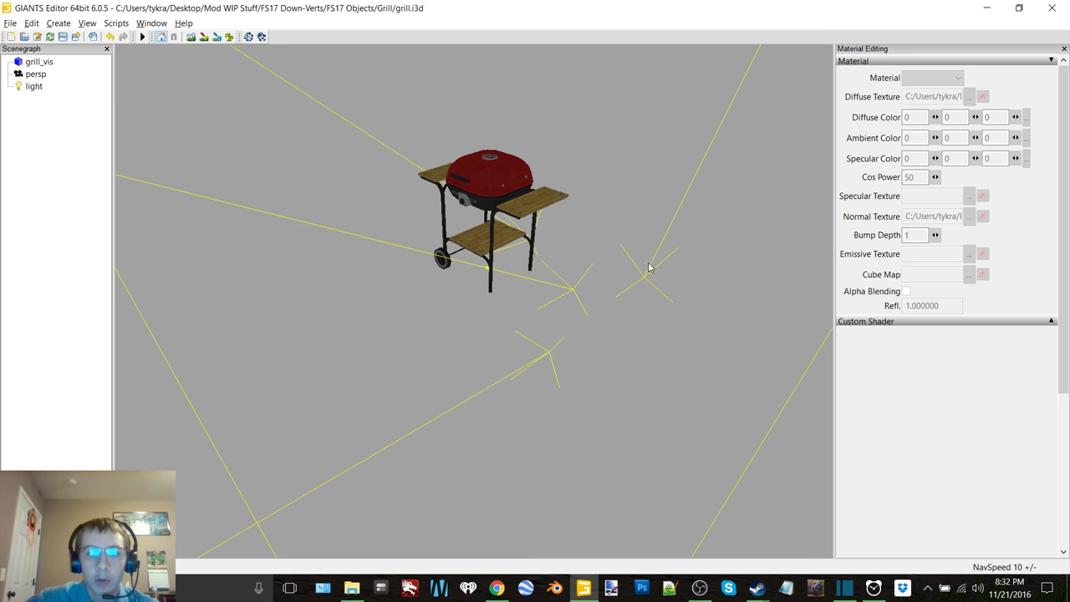
click(33, 63)
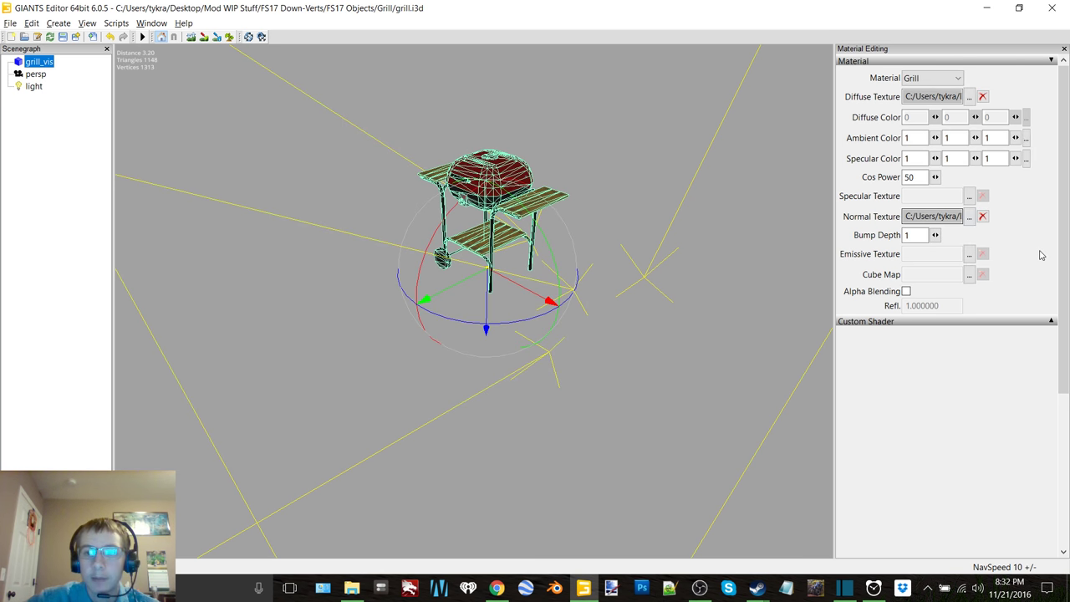
click(969, 196)
click(291, 88)
double_click(390, 205)
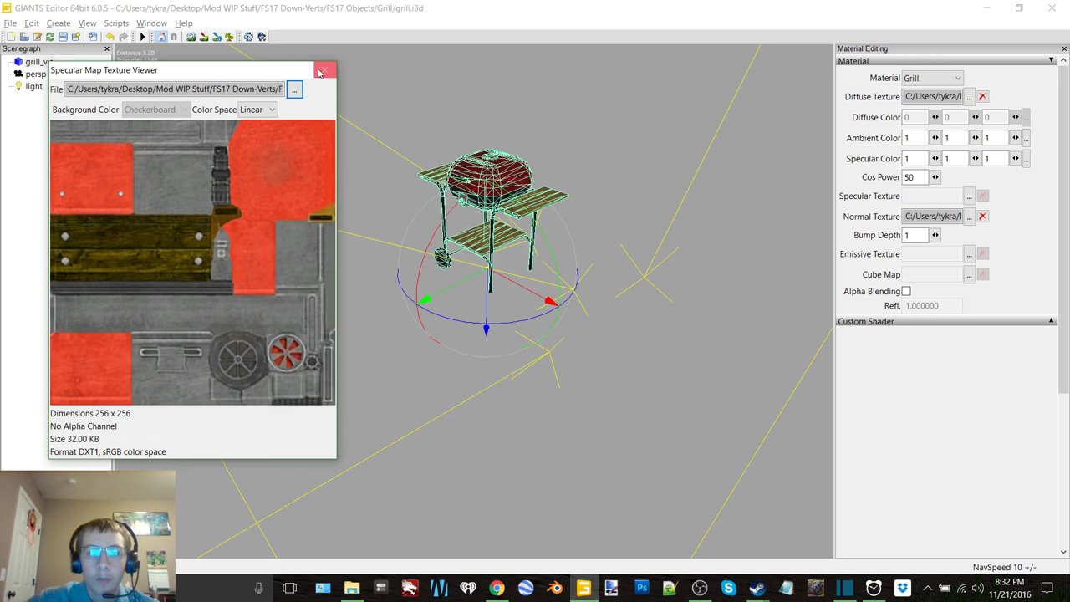
click(326, 70)
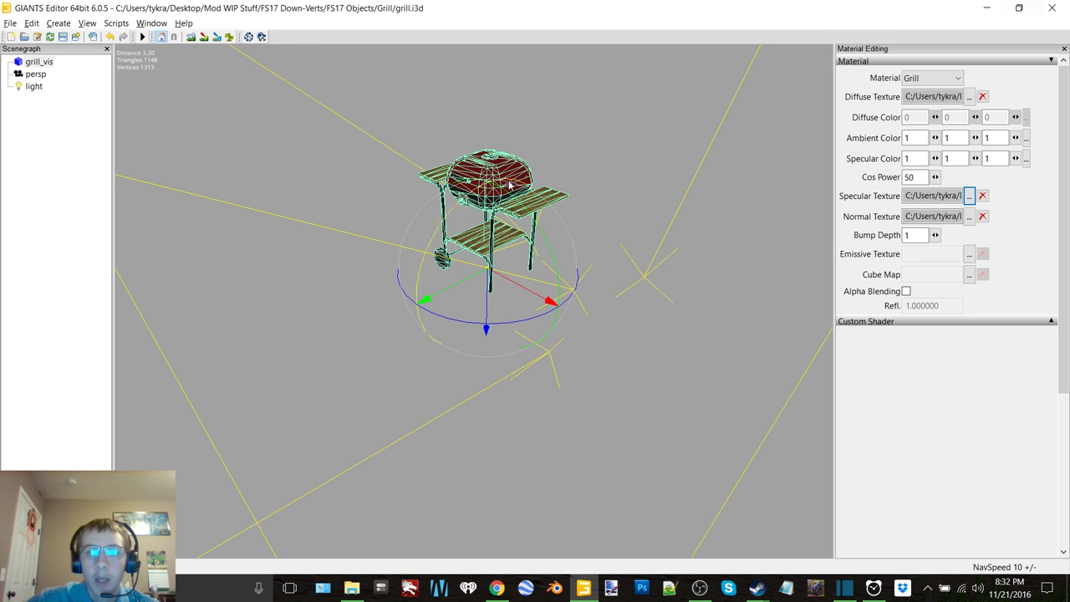
Step: Close GIANTS Editor, saving the changes
click(626, 199)
click(1052, 7)
click(666, 291)
Step: Move the Grill folder to the desktop and open lawnmower.i3d in GIANTS Editor 7.0.5
key(BackSpace)
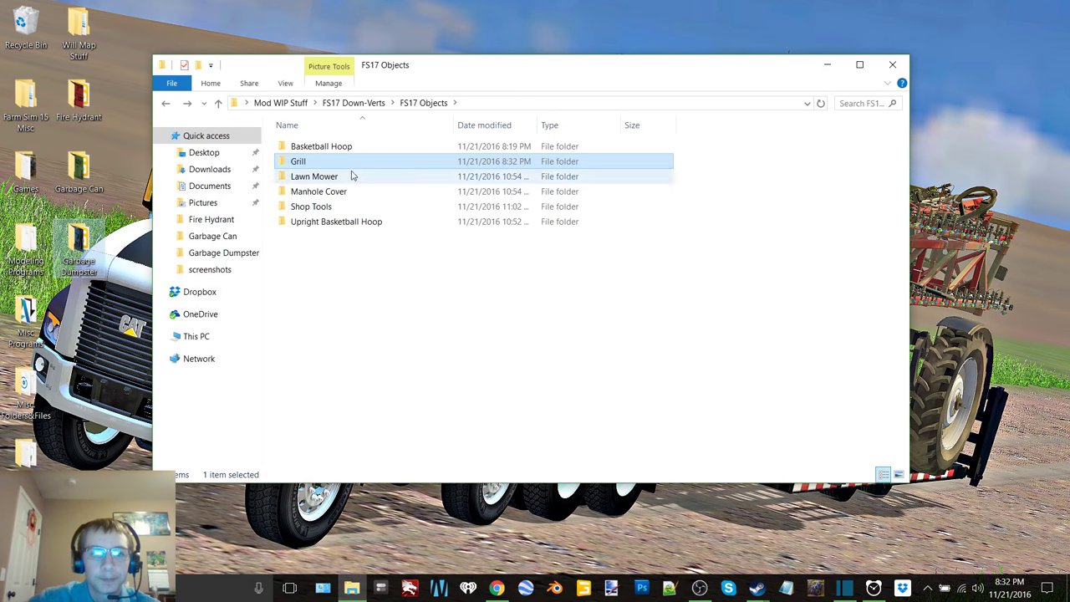
drag(351, 167, 416, 212)
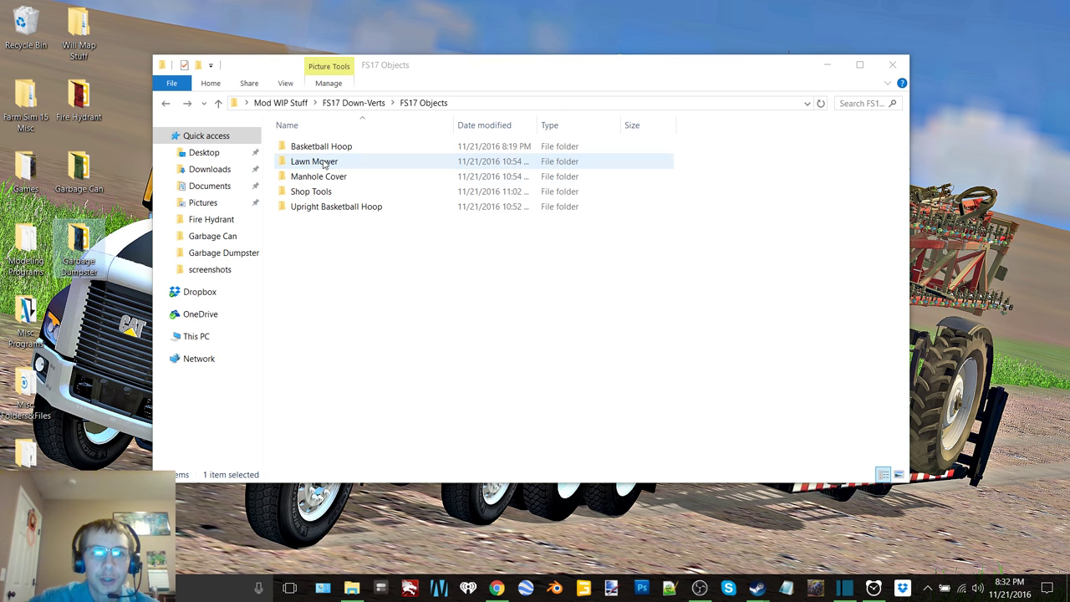
double_click(318, 163)
click(313, 171)
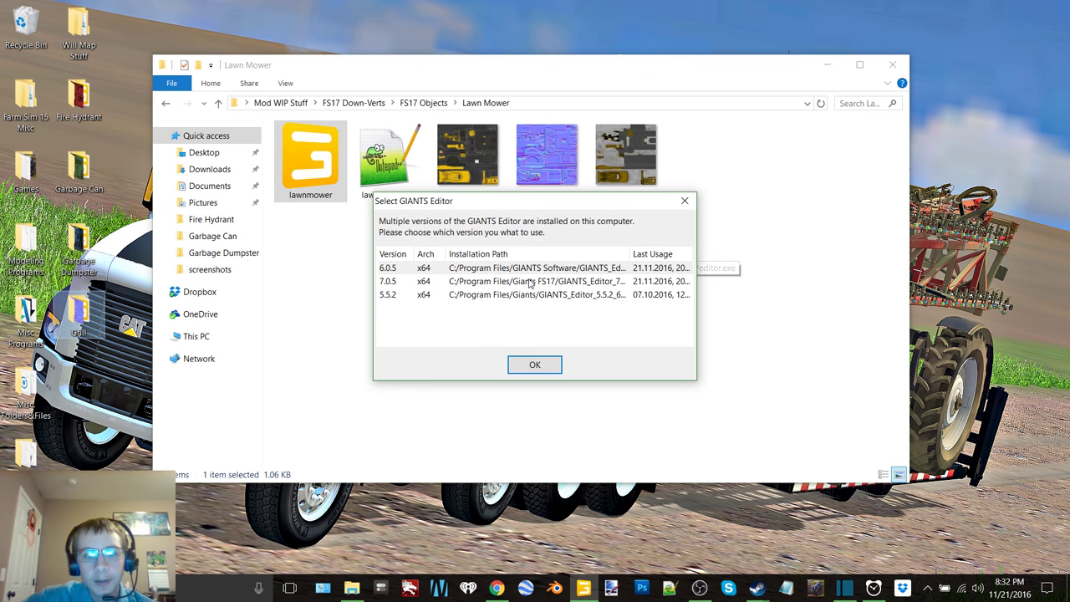
double_click(529, 282)
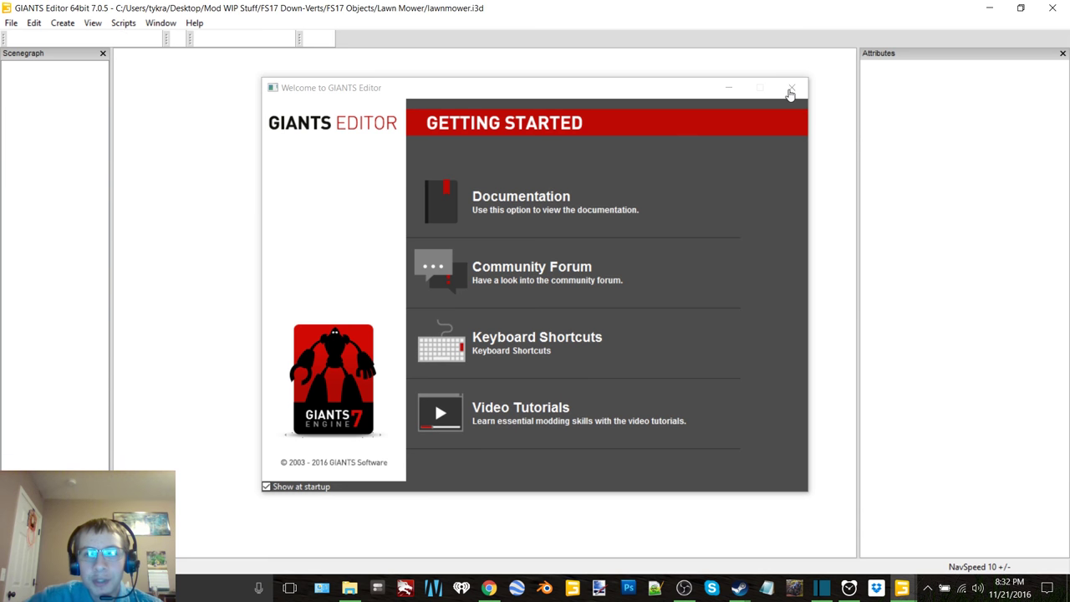
Step: Select lawnmower_vis, minimize the editor and open the desktop Grill folder
click(790, 89)
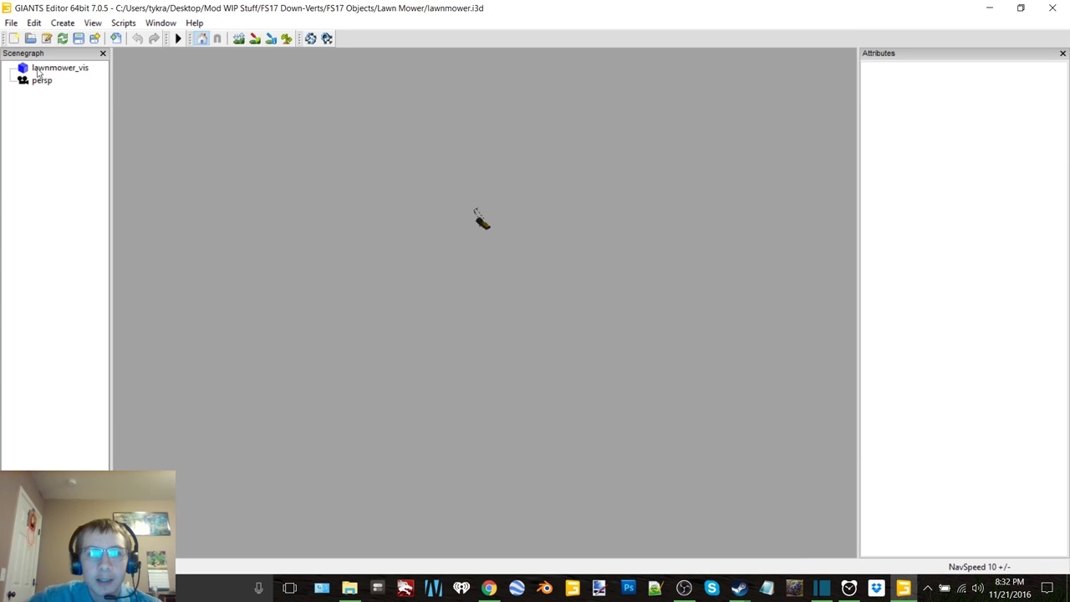
click(42, 69)
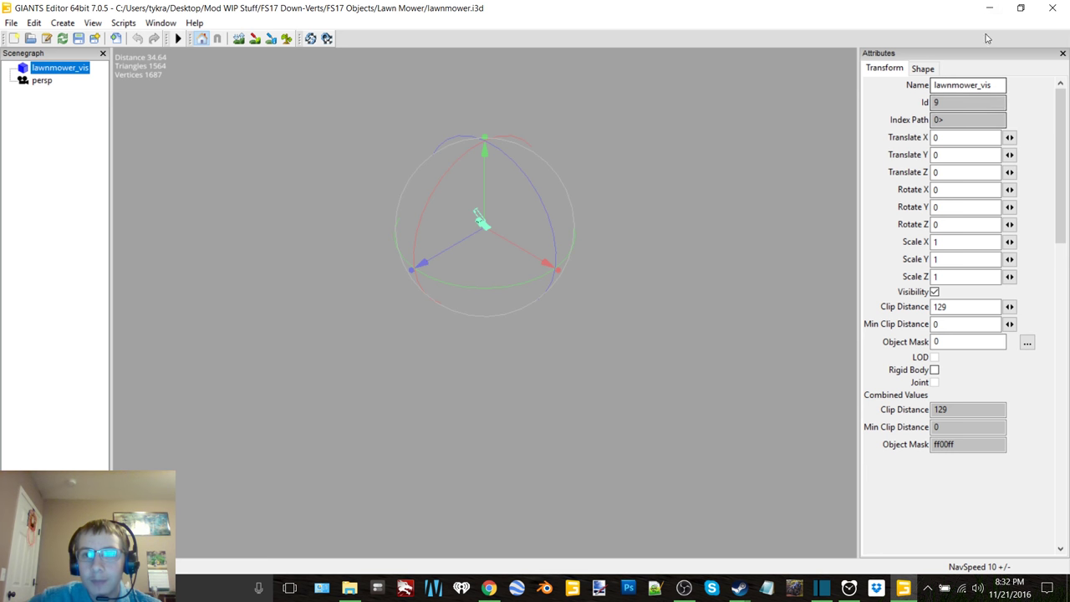
click(989, 8)
double_click(87, 328)
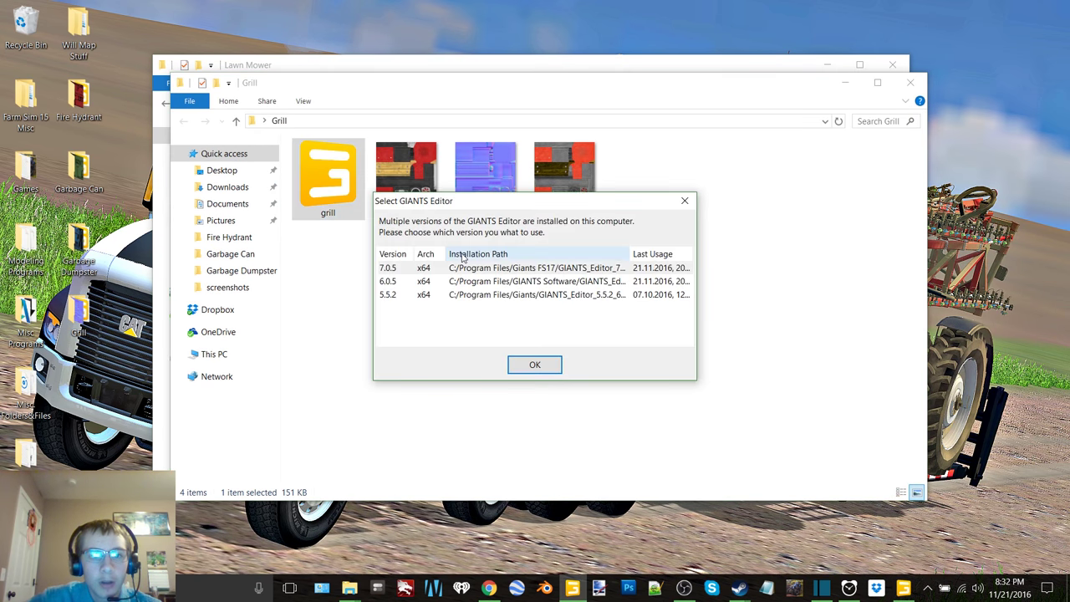
Step: Open the grill file in the editor and inspect the Grill object in the Attributes panel
double_click(527, 280)
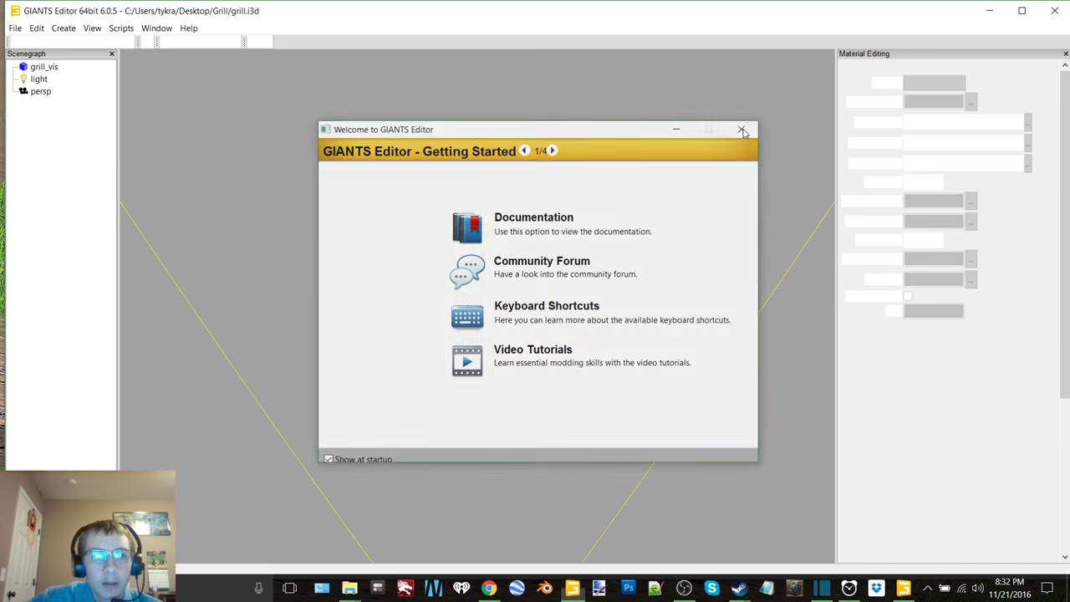
click(742, 128)
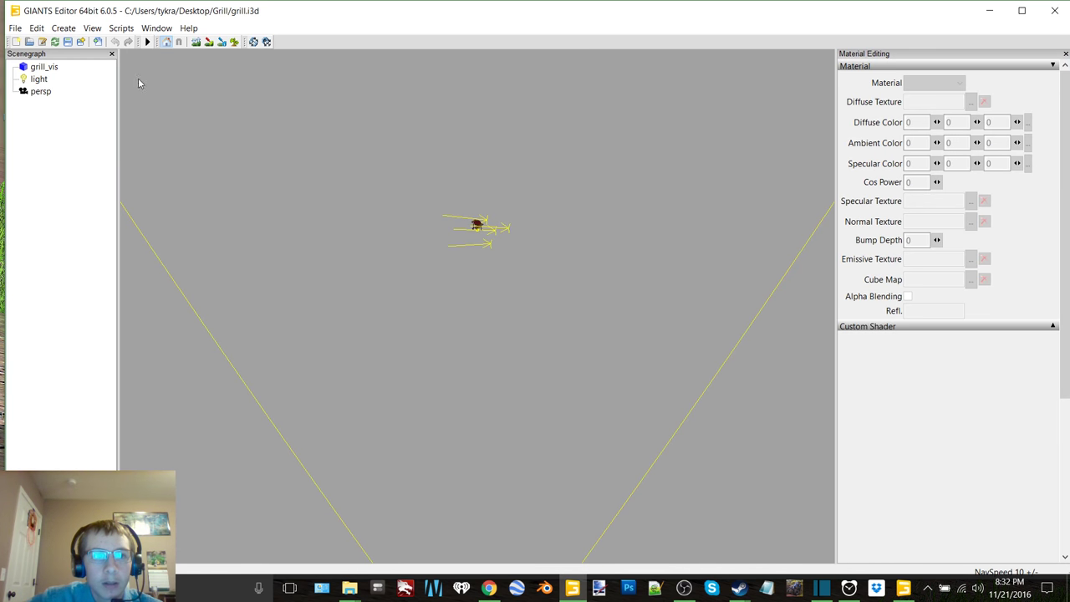
click(156, 28)
click(178, 58)
click(45, 66)
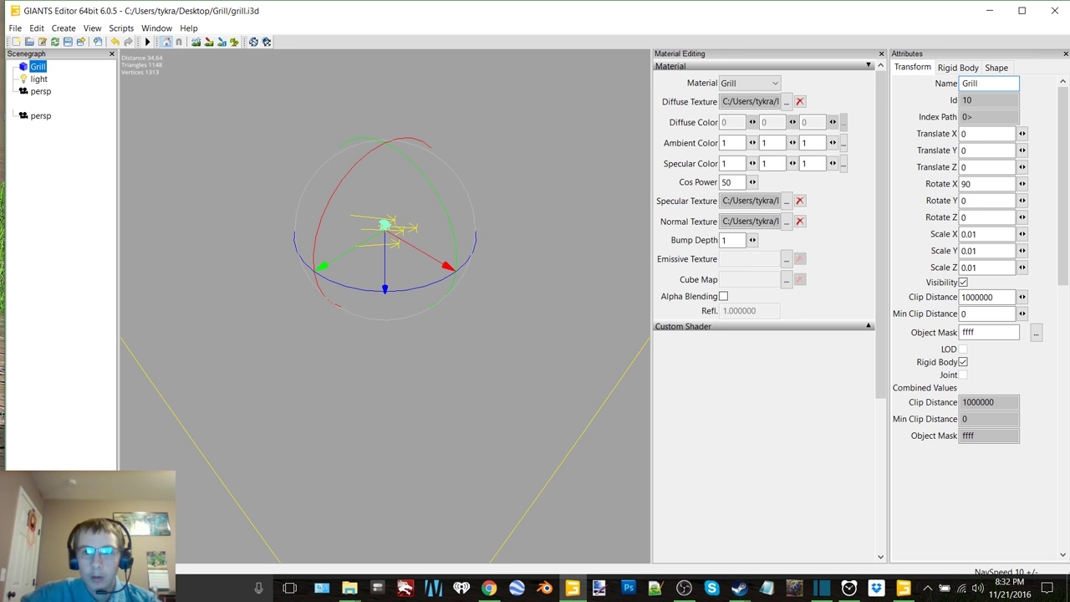
Step: Close the Attributes panel and the grill scene, saving the changes
click(1064, 53)
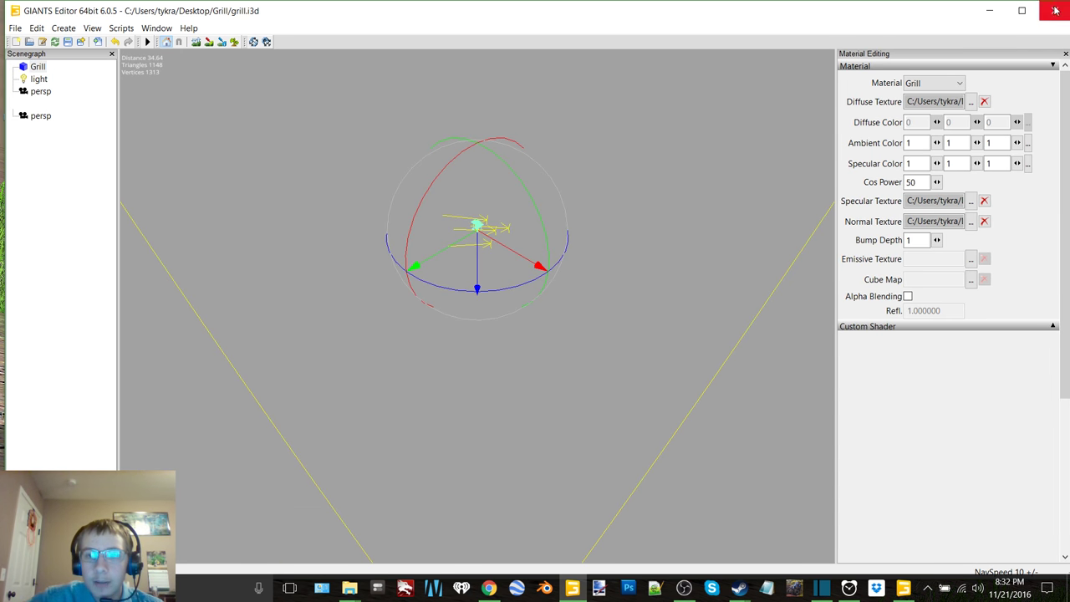
click(1055, 10)
click(524, 302)
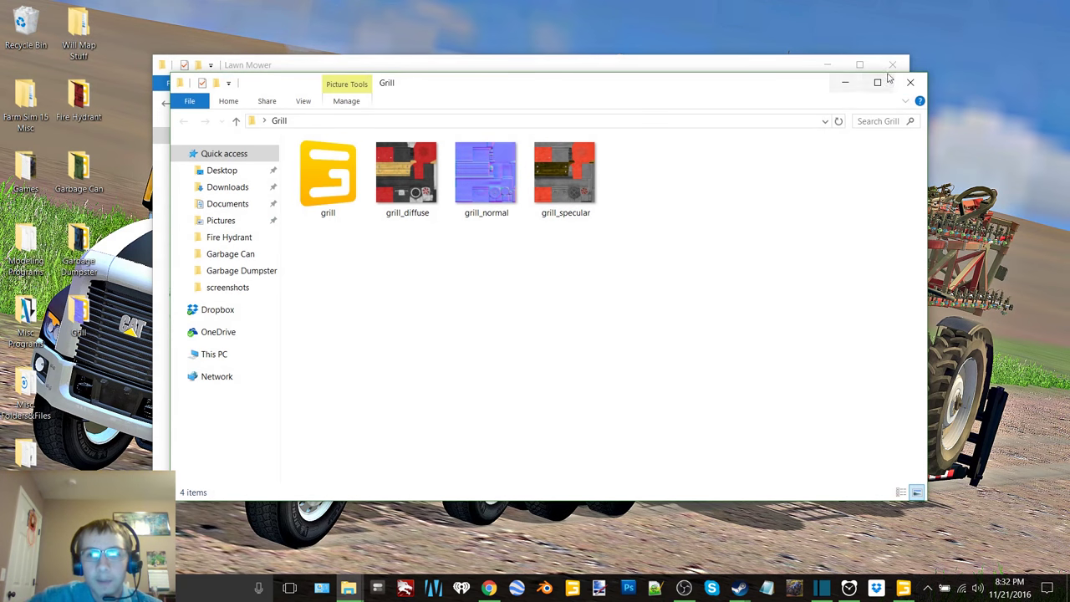
Step: Export the selected lawnmower as the Wavefront OBJ file 'mower', then close GIANTS Editor
click(910, 82)
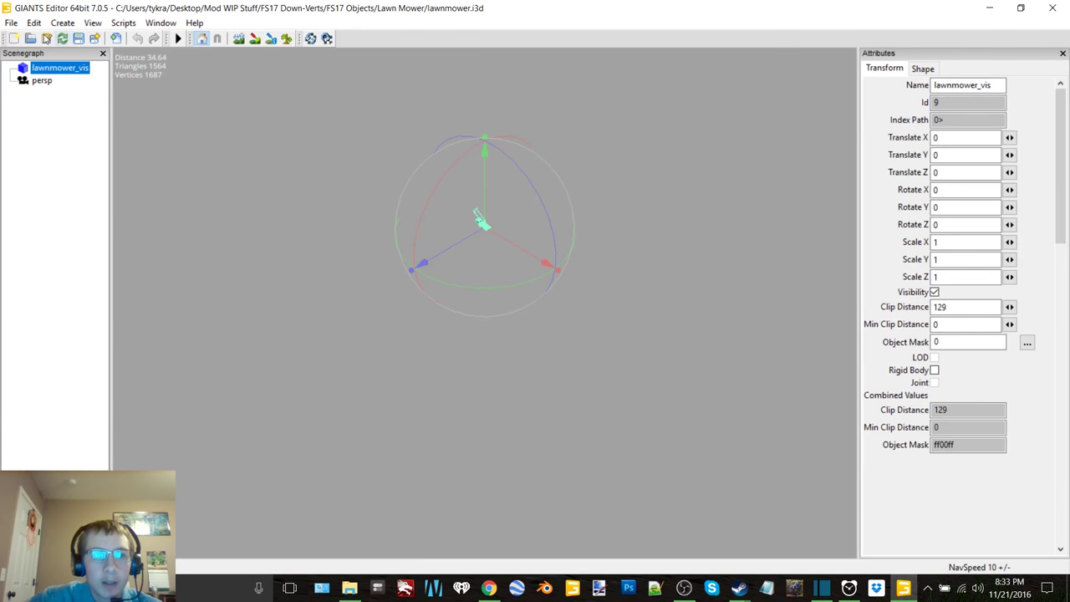
click(11, 23)
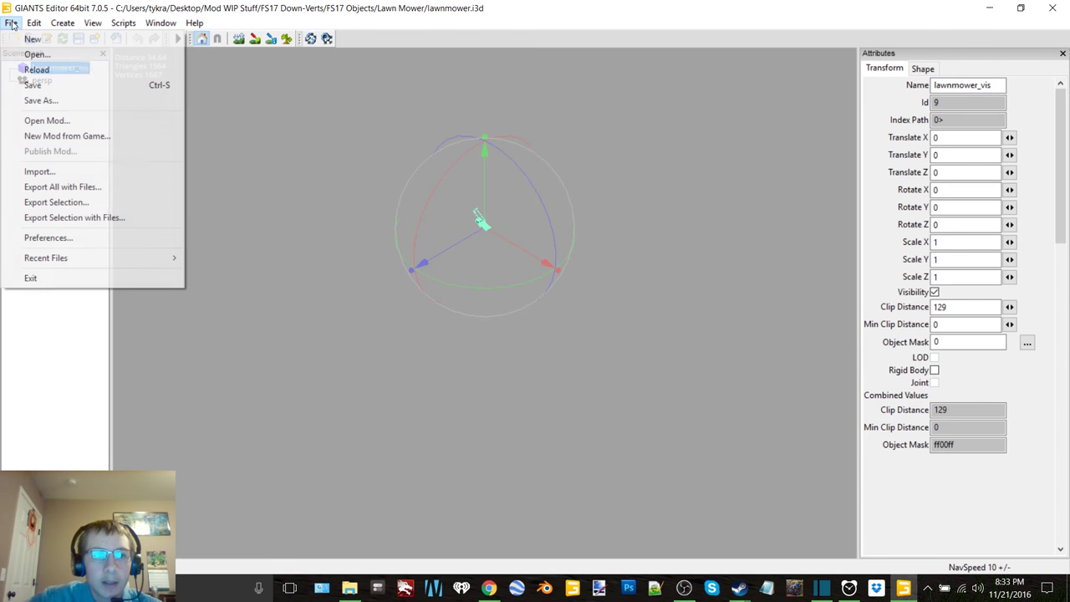
click(84, 203)
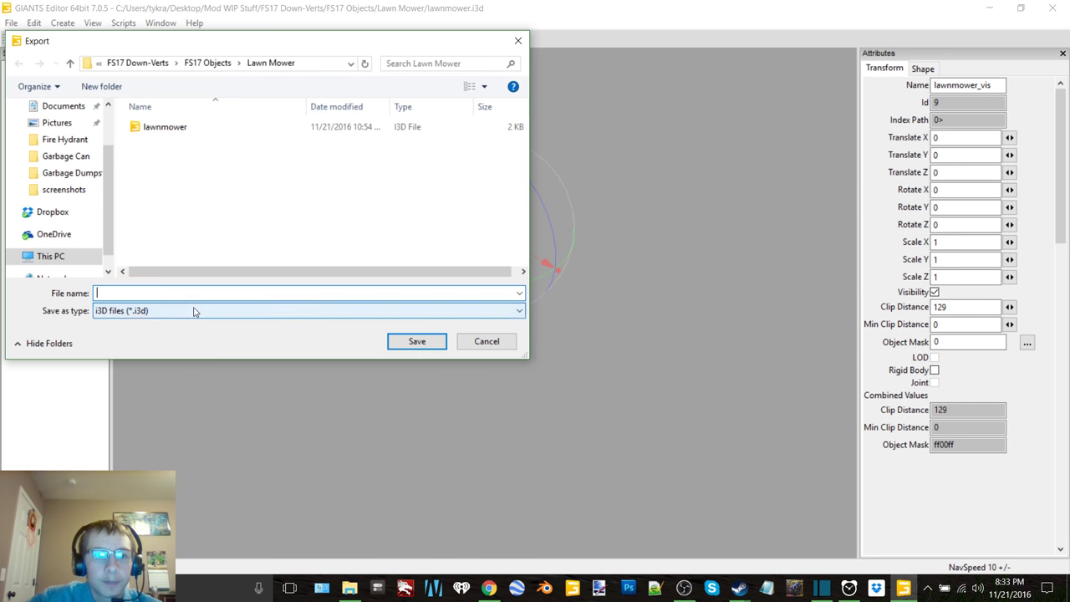
click(193, 310)
click(138, 334)
click(153, 293)
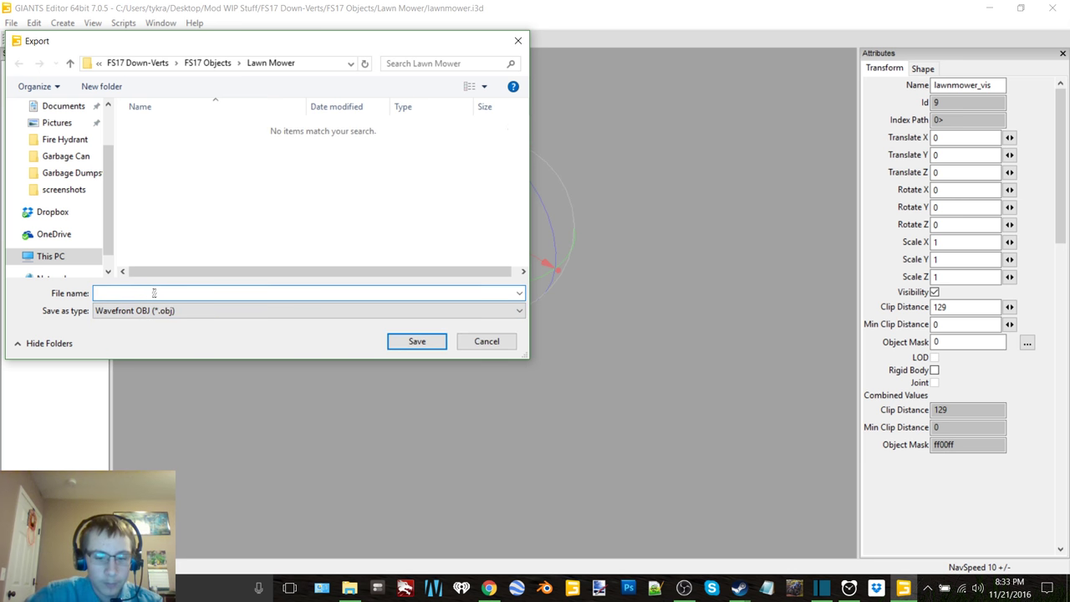
text(mower)
key(Return)
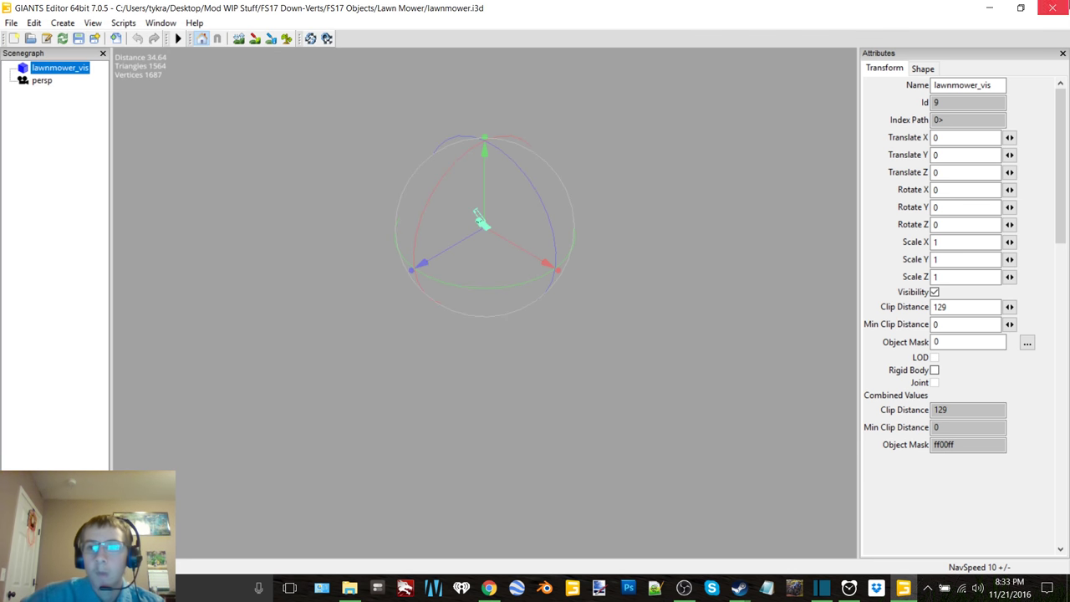
click(1052, 8)
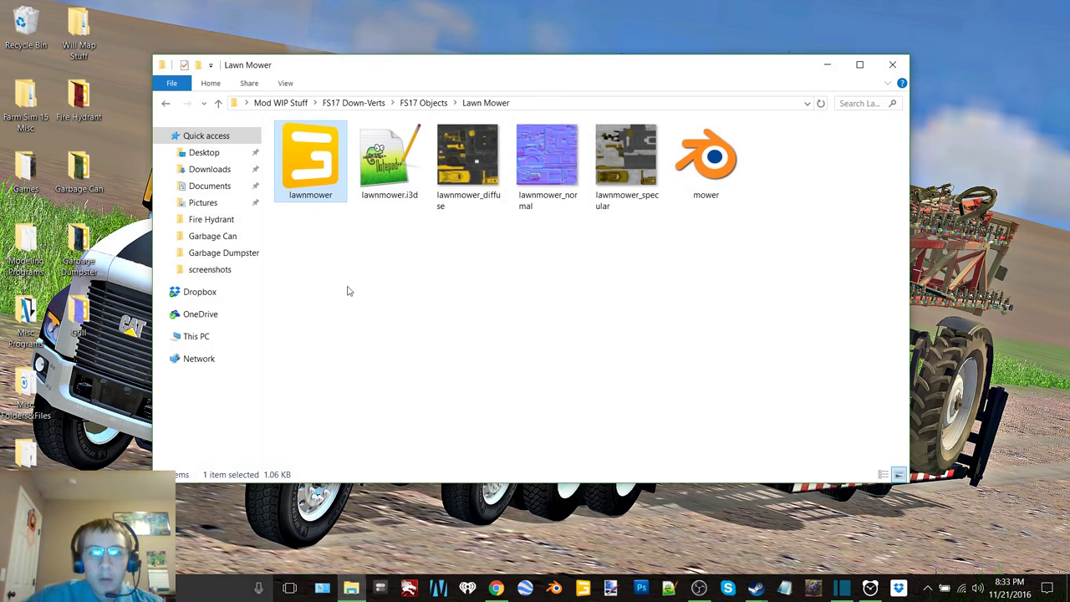
Step: Delete the old lawnmower files and open Blender
drag(301, 230, 376, 179)
right_click(387, 146)
click(443, 421)
double_click(528, 150)
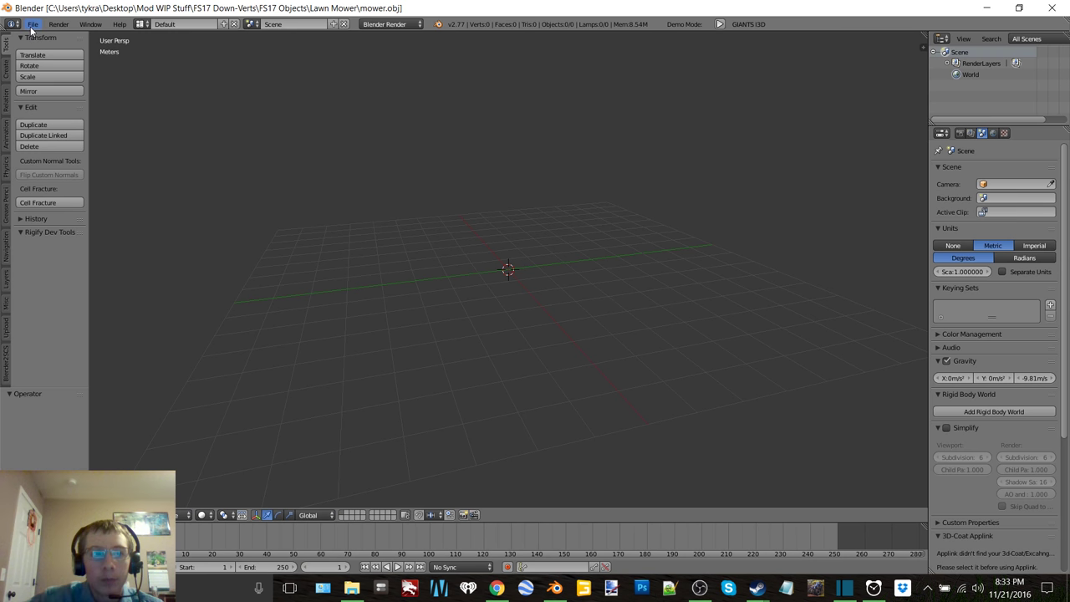
Step: Import the mower Wavefront OBJ file into Blender
click(32, 23)
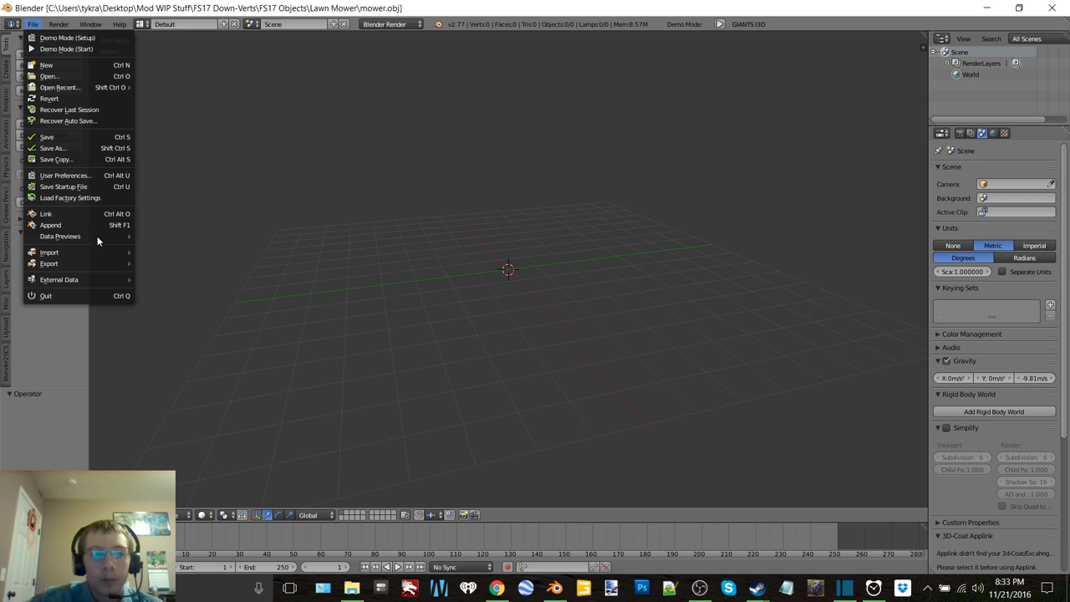
mouse_move(107, 254)
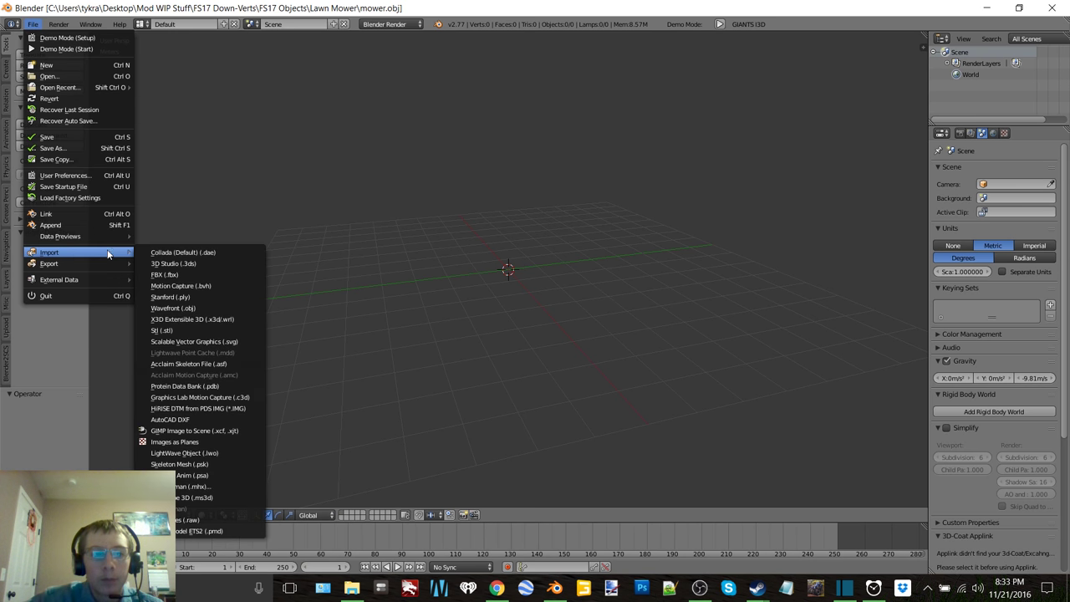
click(180, 308)
double_click(184, 91)
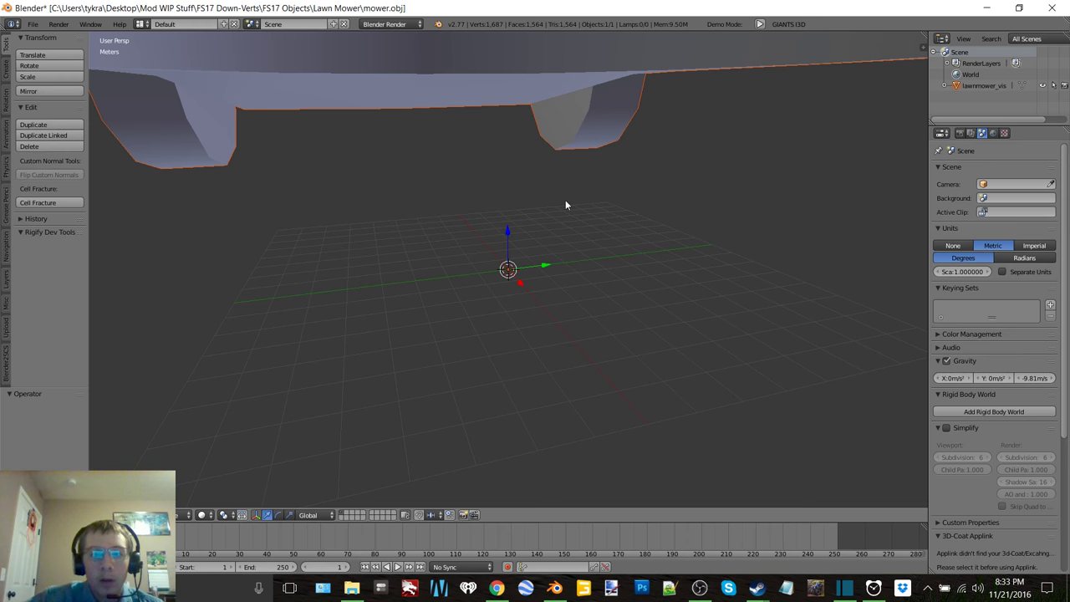
Step: Scale the imported mower to 0.01 on every axis in the N sidebar
key(n)
click(872, 169)
text(0.01)
key(Tab)
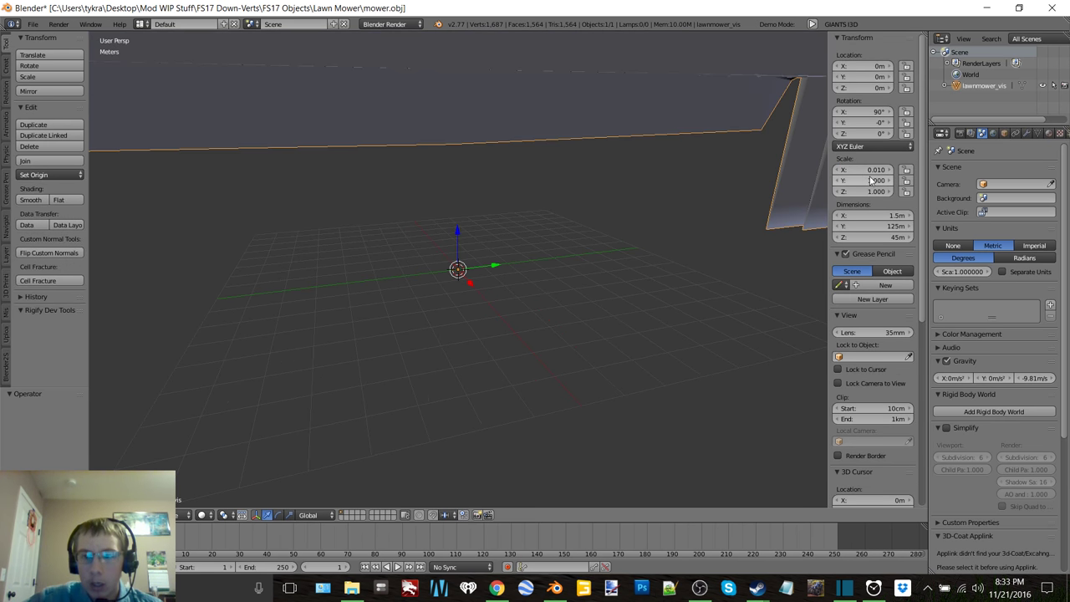
text(0.01)
key(Tab)
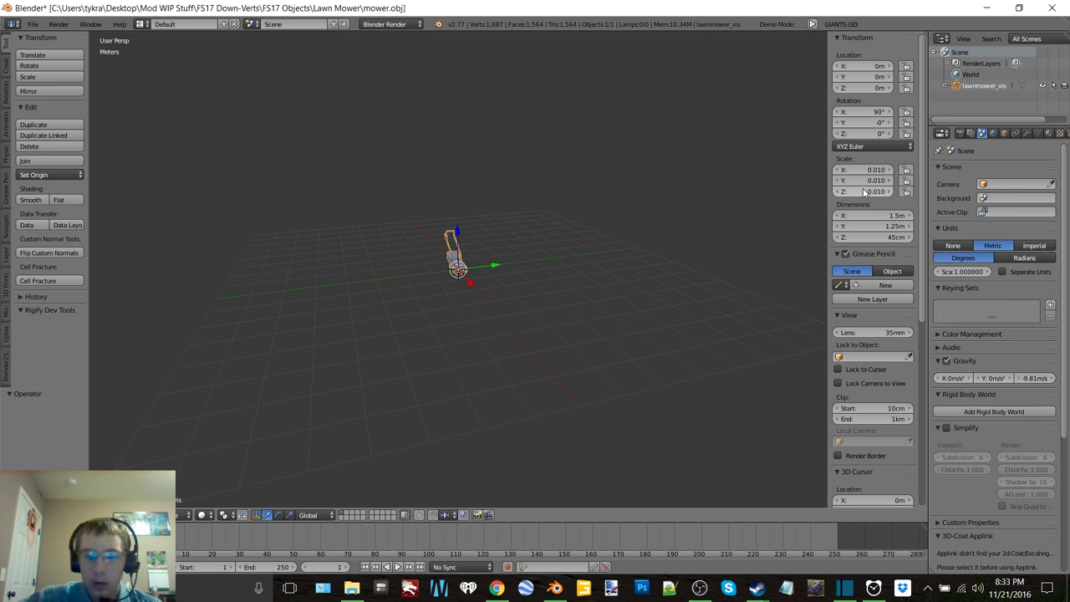
Step: Switch the viewport to Texture shading and add a new material to the mower
key(z)
click(526, 209)
scroll(468, 263, up, 8)
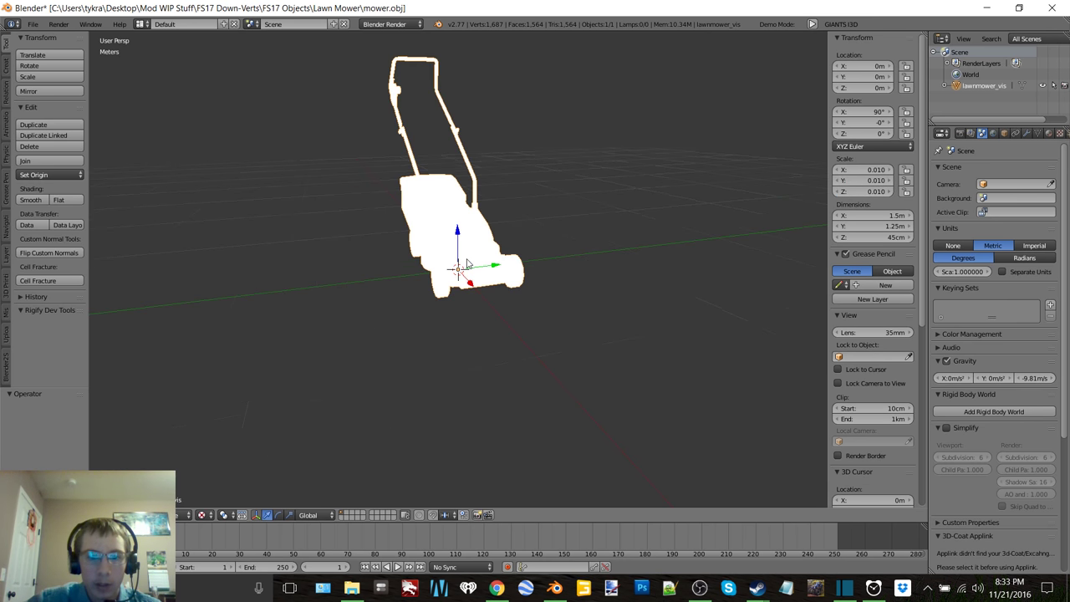
middle_drag(468, 264, 478, 260)
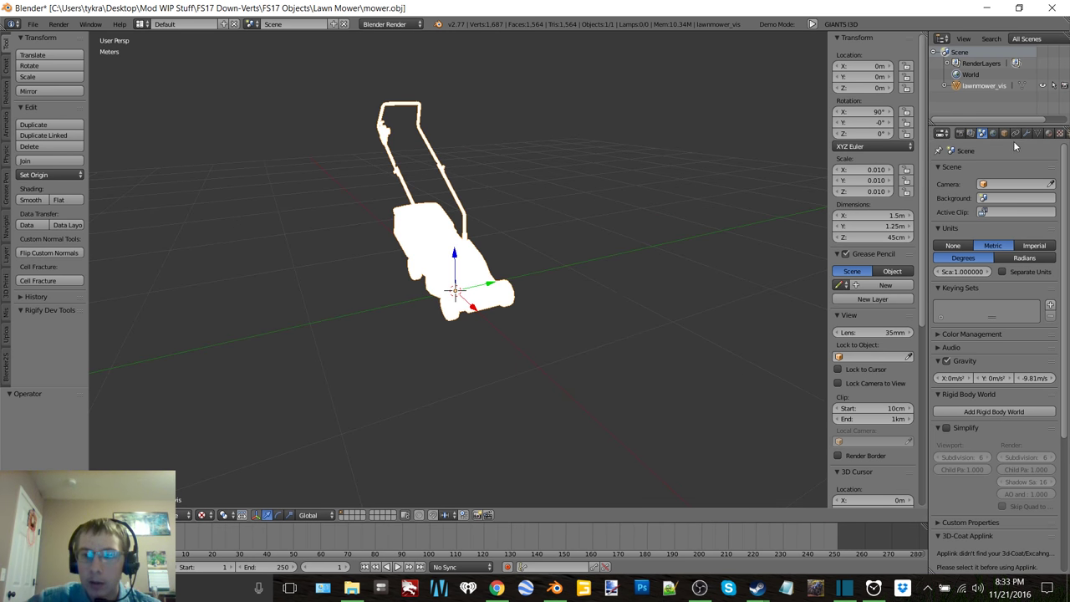
click(1048, 133)
click(984, 206)
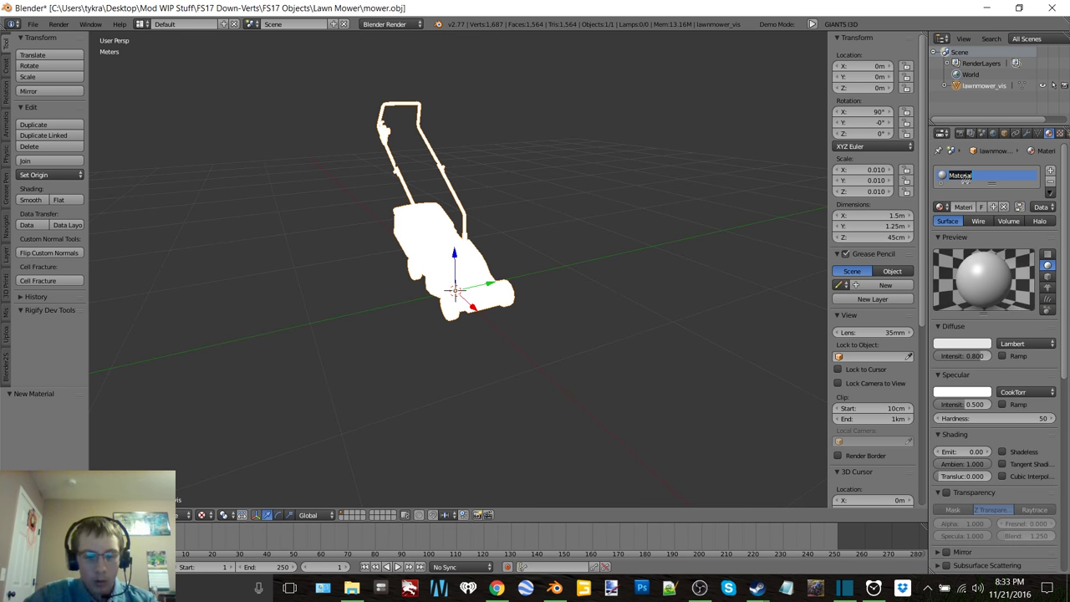
Step: Name the material Mower, enter Edit Mode, and split off a UV/Image Editor view
key(Return)
key(Tab)
click(541, 231)
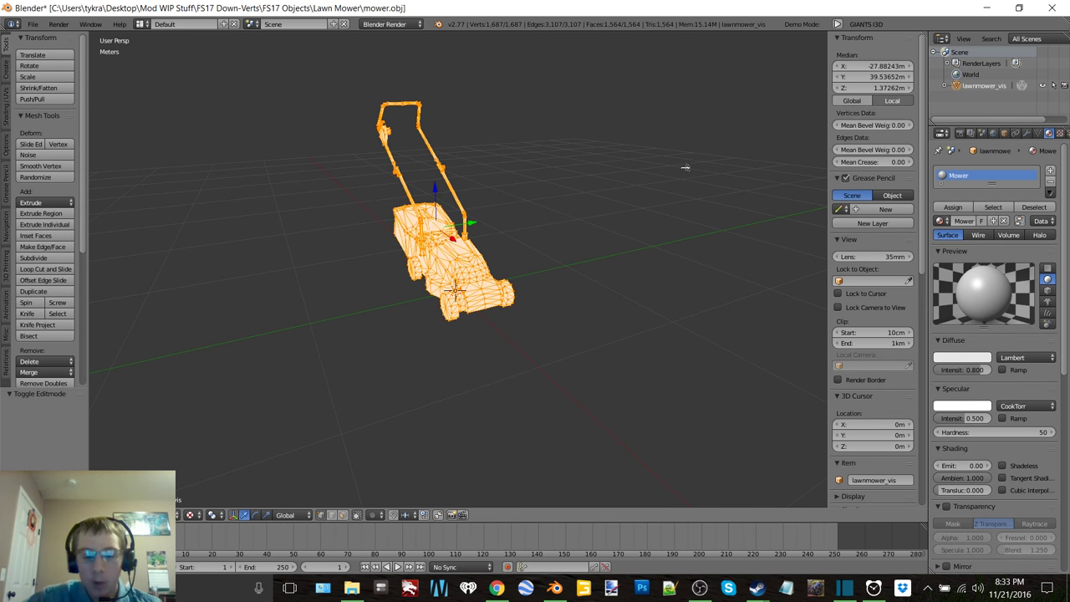
key(n)
drag(923, 37, 540, 343)
click(553, 515)
click(588, 426)
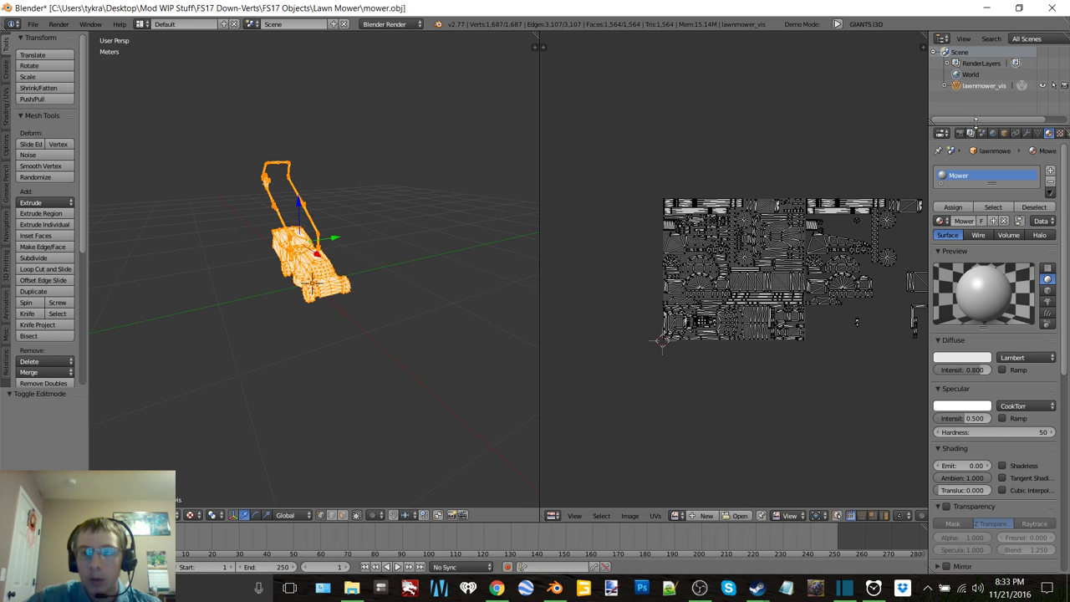
Step: Rename the lawnmower_vis object to 'Lawn Mower' in the outliner
double_click(987, 86)
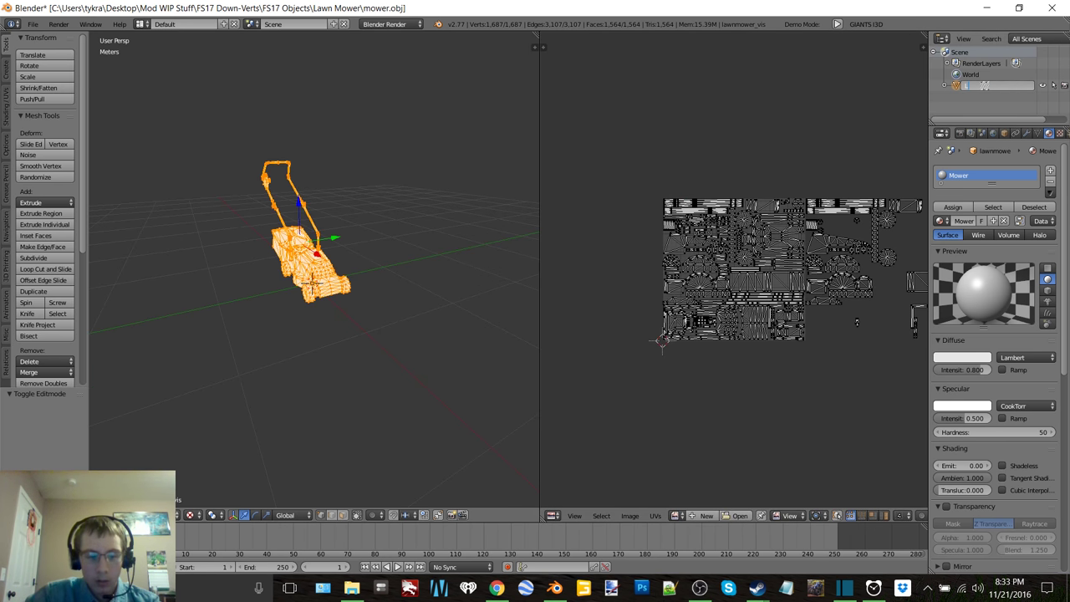
text(Lawn Mower)
key(Return)
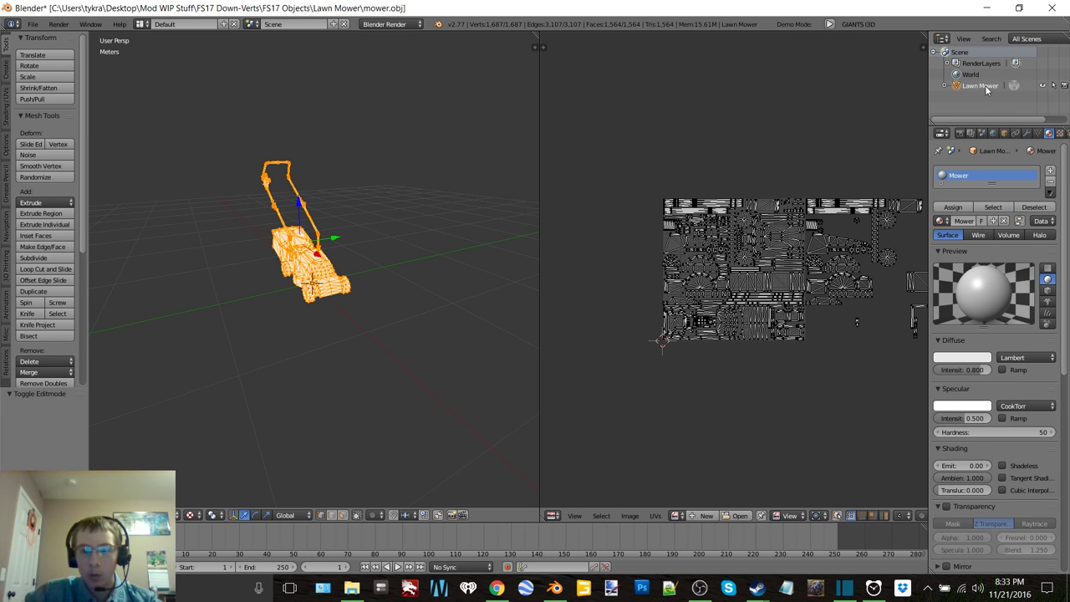
Step: Load lawnmower_diffuse.dds into the image editor behind the mower's UVs
click(737, 515)
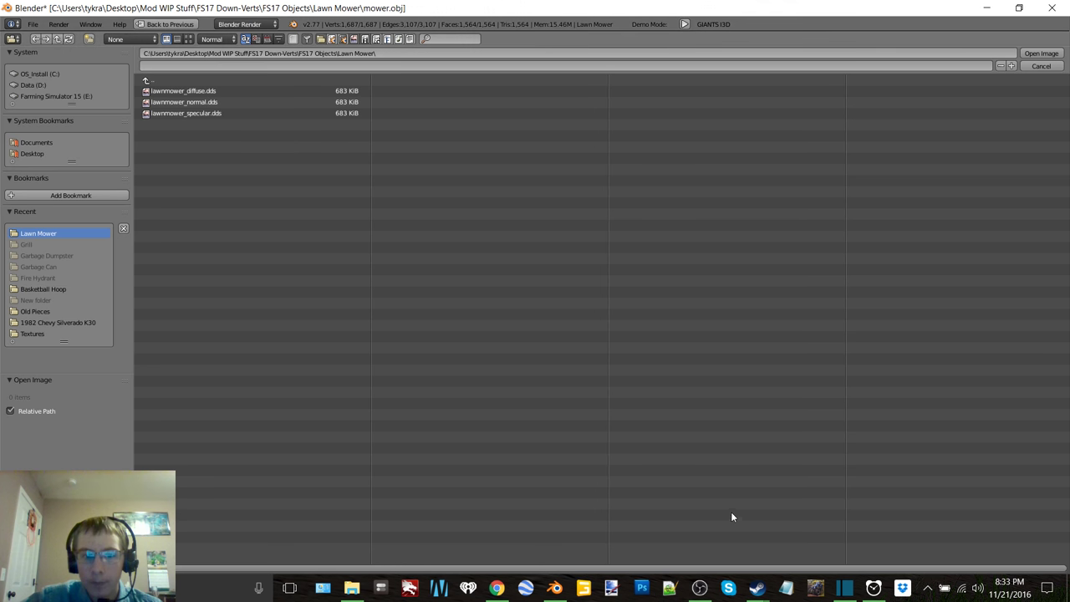
double_click(178, 91)
scroll(794, 267, down, 4)
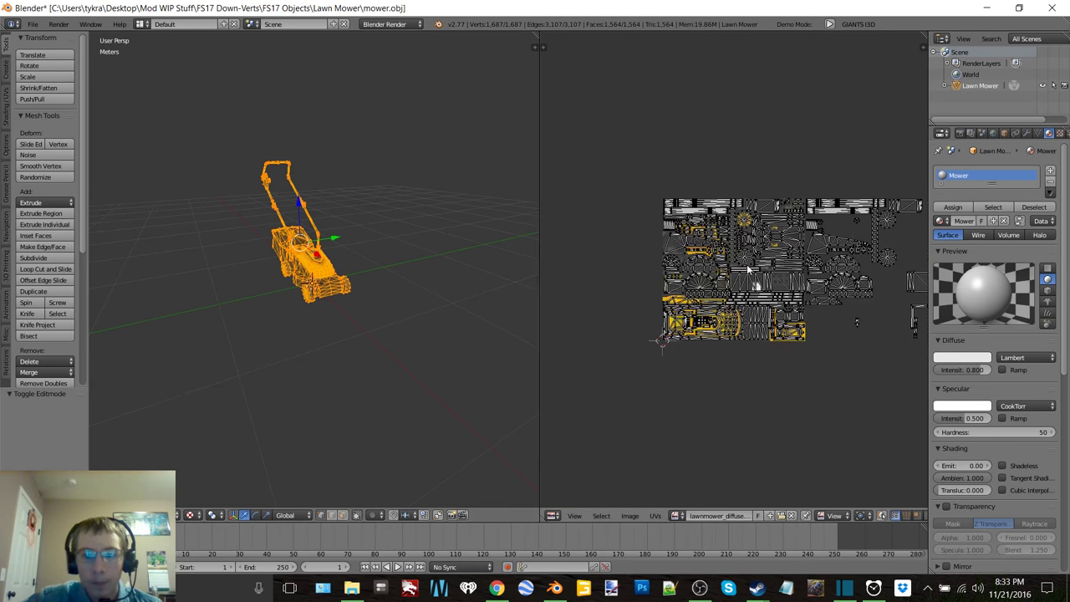
scroll(342, 268, up, 4)
key(a)
Step: Check the texture from front, top and side, toggling mesh selection, ending fully selected
middle_drag(343, 269, 620, 266)
key(a)
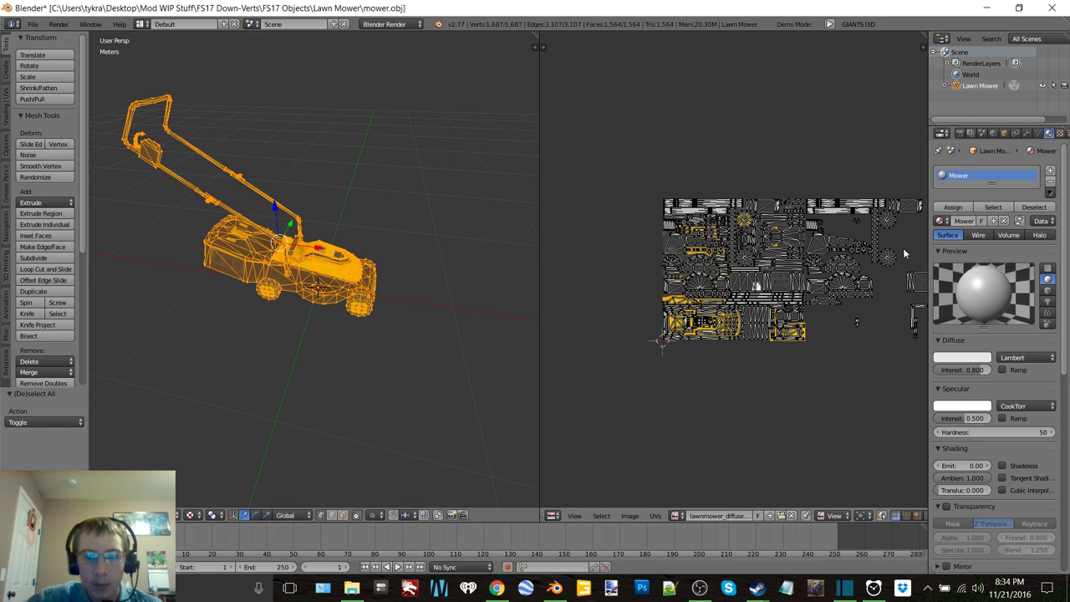
scroll(809, 280, up, 2)
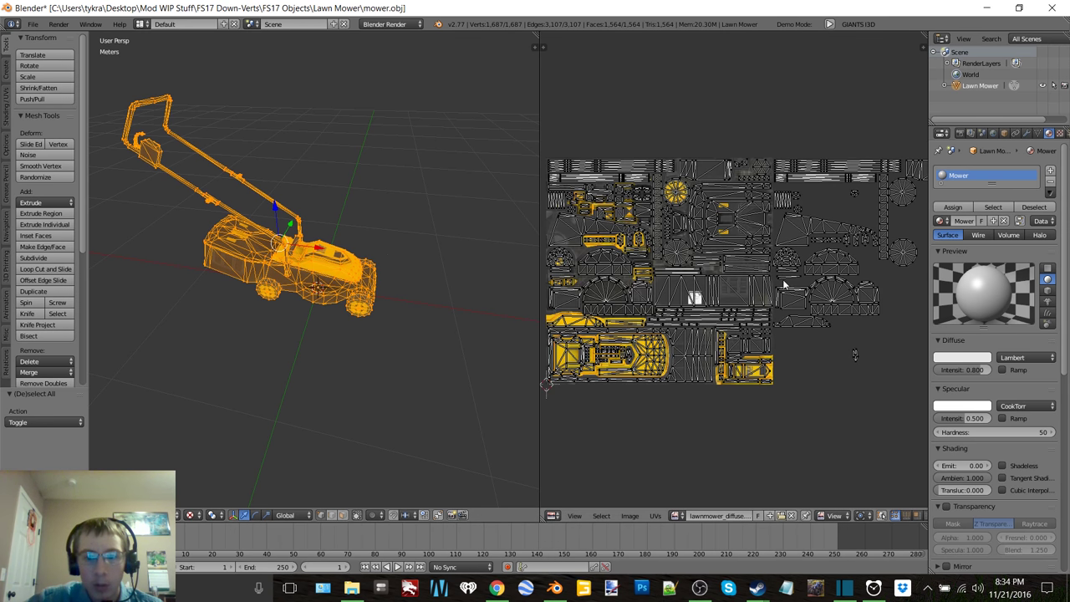
middle_drag(487, 259, 415, 204)
key(a)
scroll(386, 268, up, 6)
middle_drag(353, 214, 260, 233)
key(a)
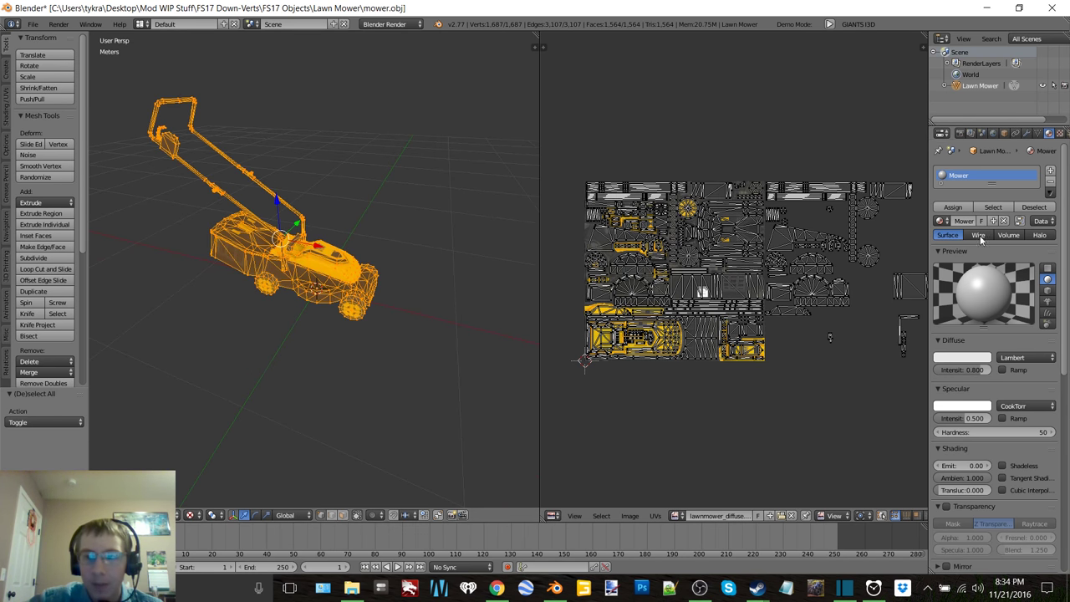
Step: Add a new texture slot using lawnmower_diffuse.dds
click(1060, 134)
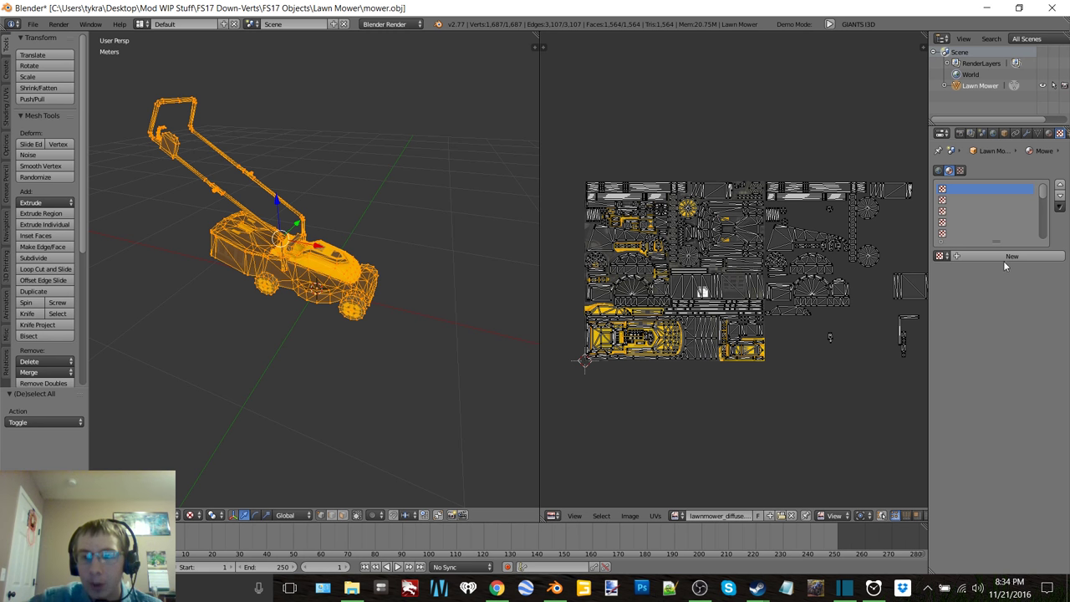
click(1005, 257)
click(1030, 439)
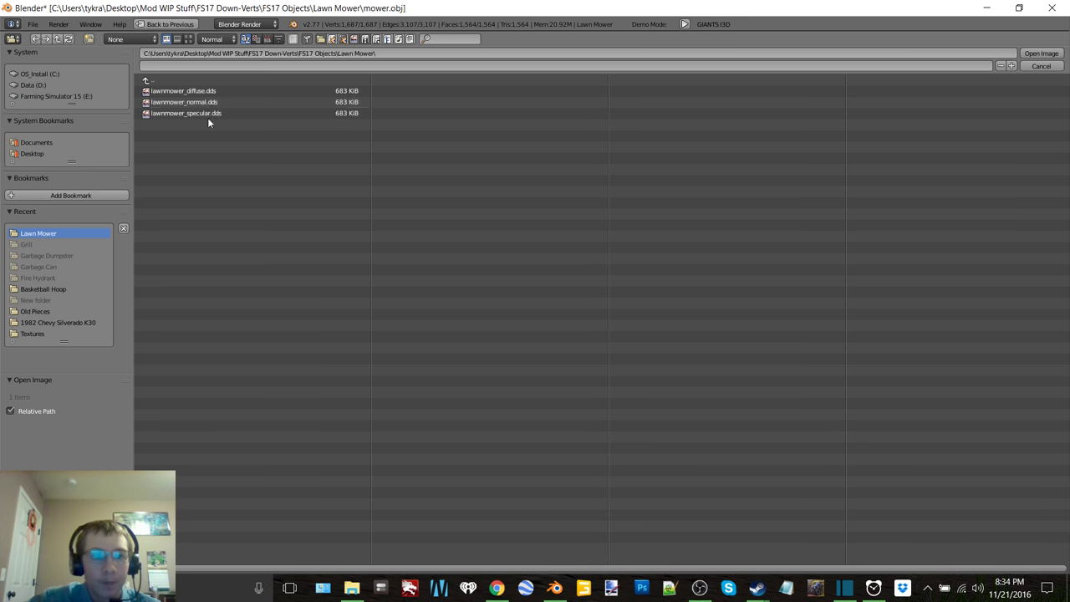
double_click(215, 90)
Step: Return the mower to Object Mode and inspect its decal from above
key(Tab)
click(267, 249)
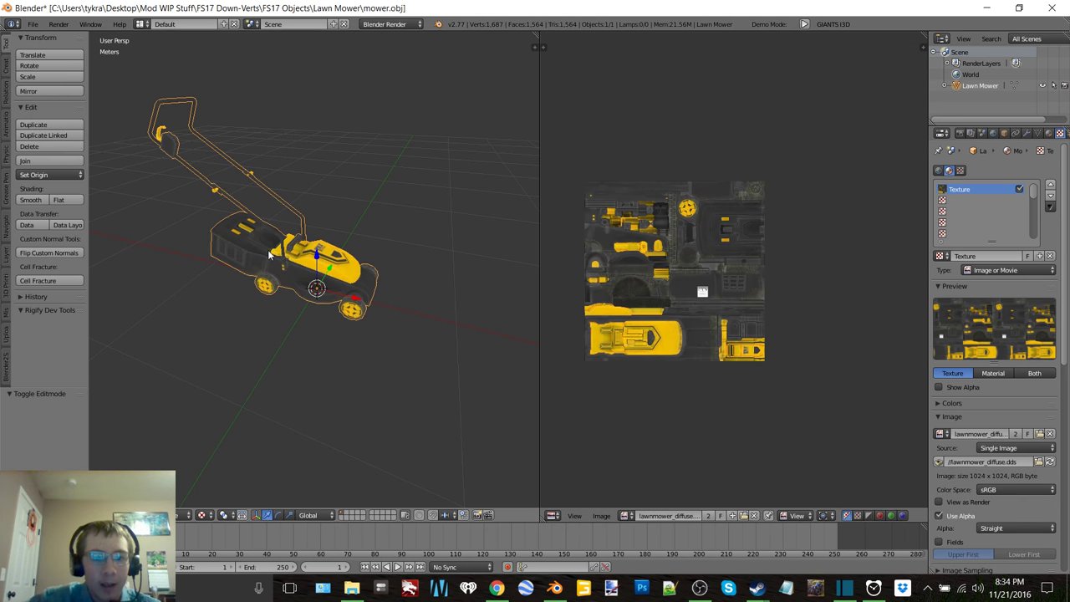
scroll(401, 342, up, 2)
middle_drag(401, 342, 121, 5)
scroll(261, 309, up, 3)
scroll(334, 242, down, 6)
Step: Export the mower as the GIANTS I3D file 'pushmower' and quit Blender
click(33, 23)
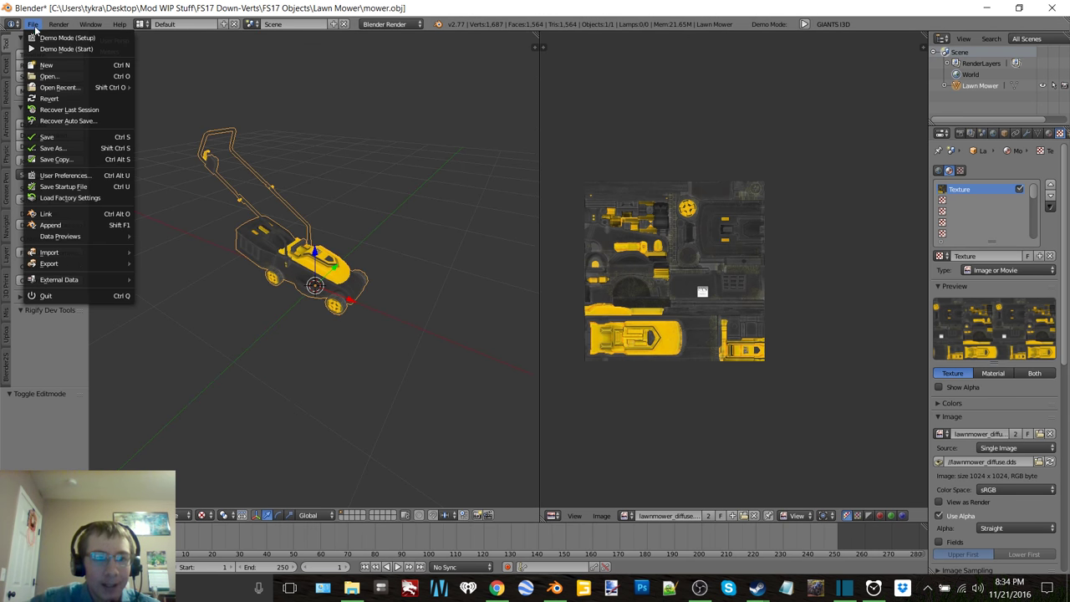
mouse_move(77, 266)
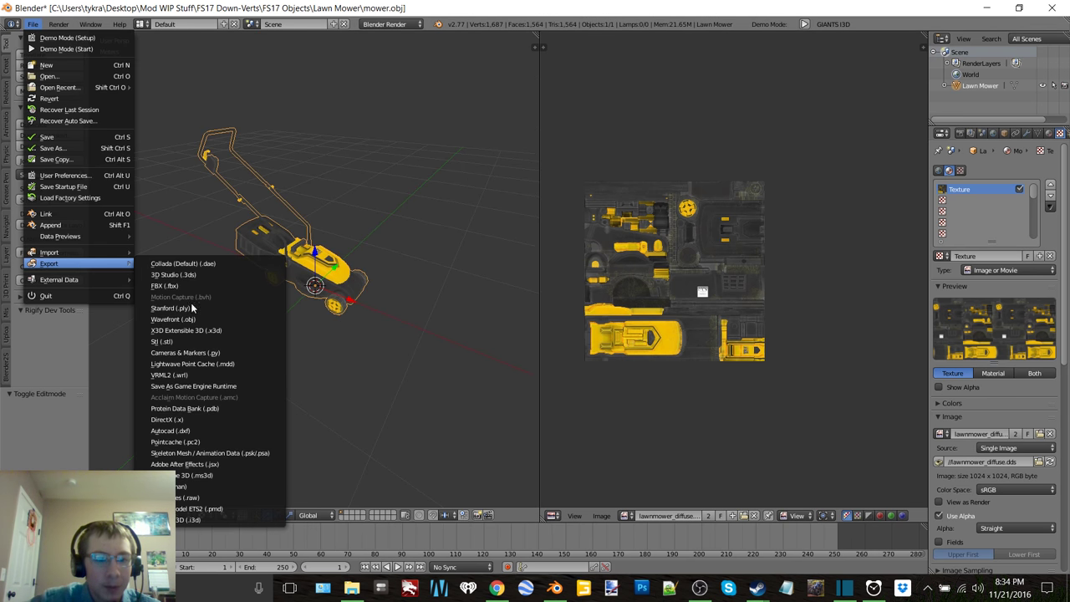
click(206, 517)
click(171, 67)
key(BackSpace)
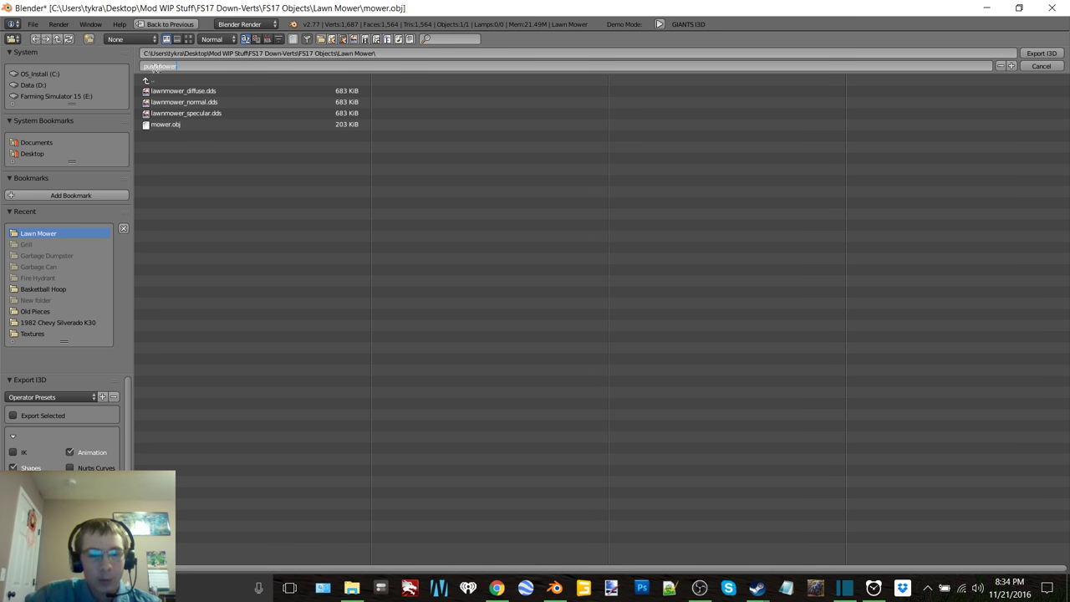
text(pushmower)
key(Return)
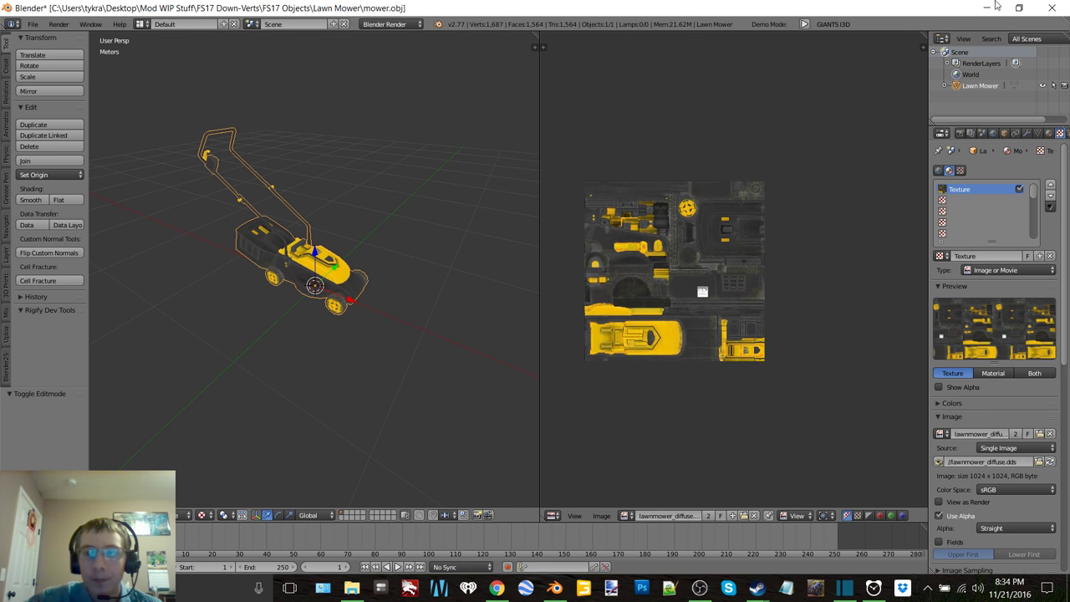
click(1052, 7)
Step: Quit Blender without saving, delete the old mower file, and open pushmower in GIANTS Editor 6.0.5
click(552, 361)
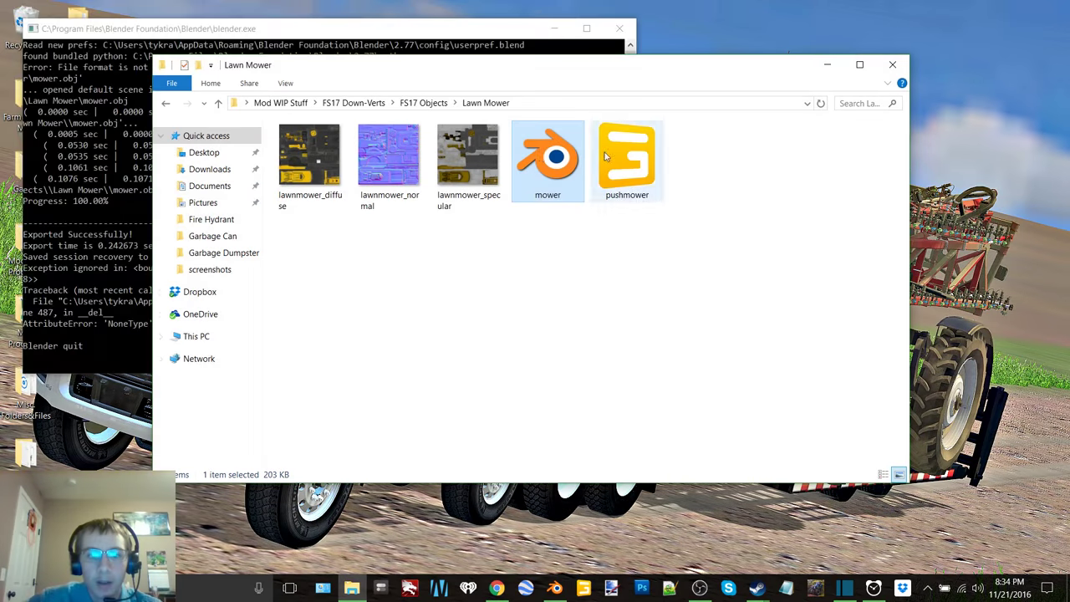
right_click(541, 155)
click(577, 487)
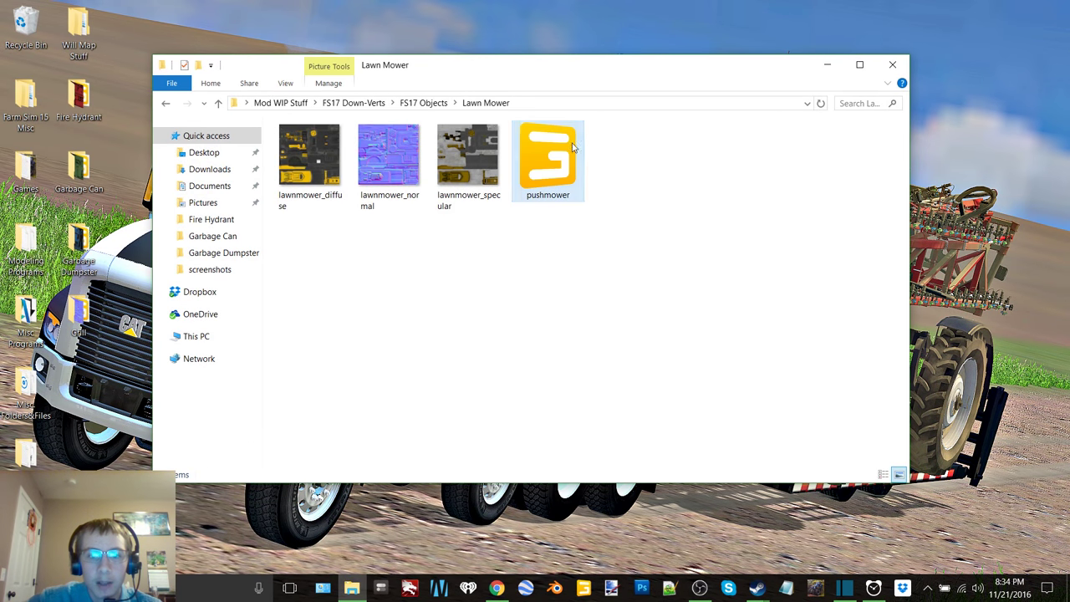
key(Return)
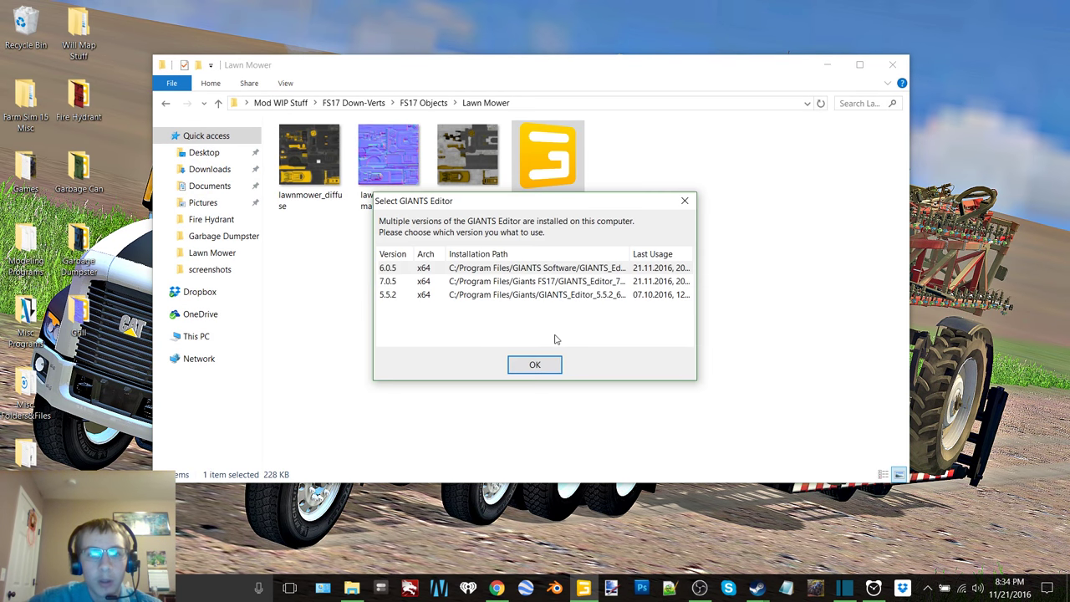
double_click(527, 268)
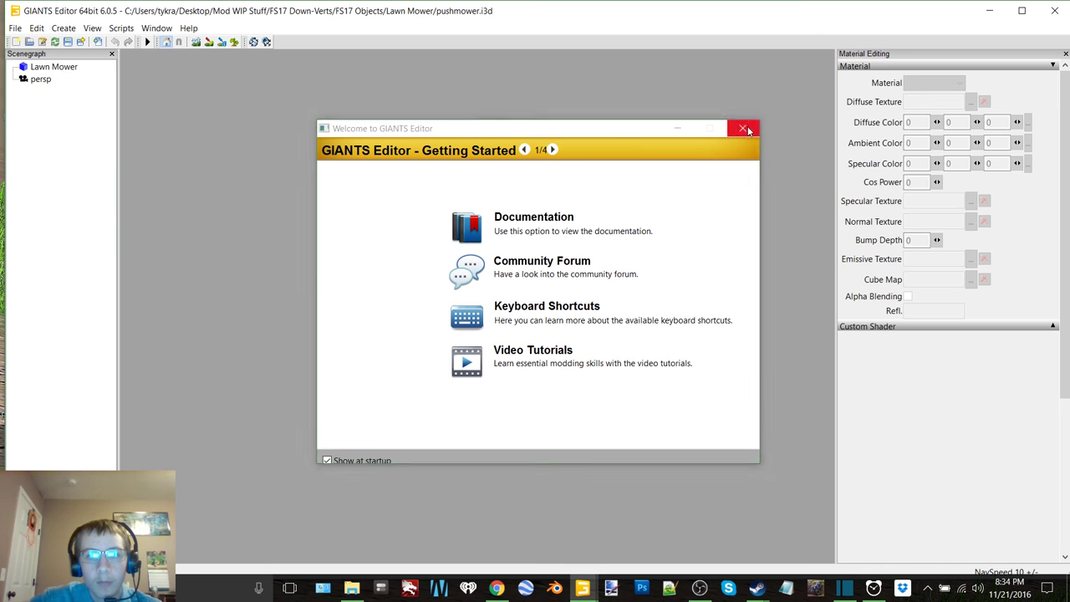
Step: Assign lawnmower_specular as the Lawn Mower material's Specular Texture
click(743, 129)
click(50, 67)
right_drag(543, 249, 456, 197)
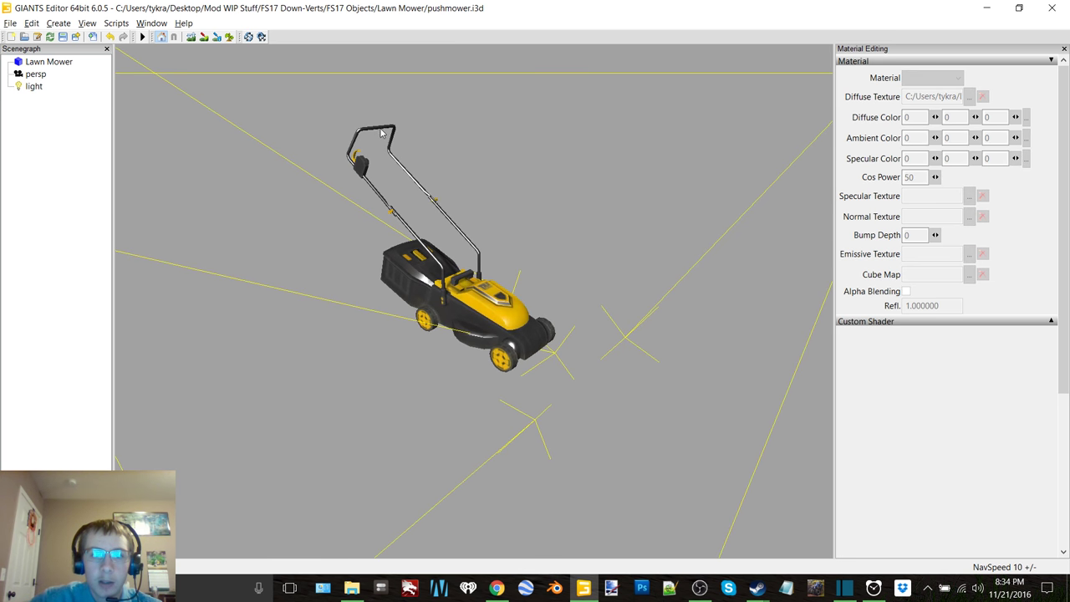
click(377, 131)
click(969, 195)
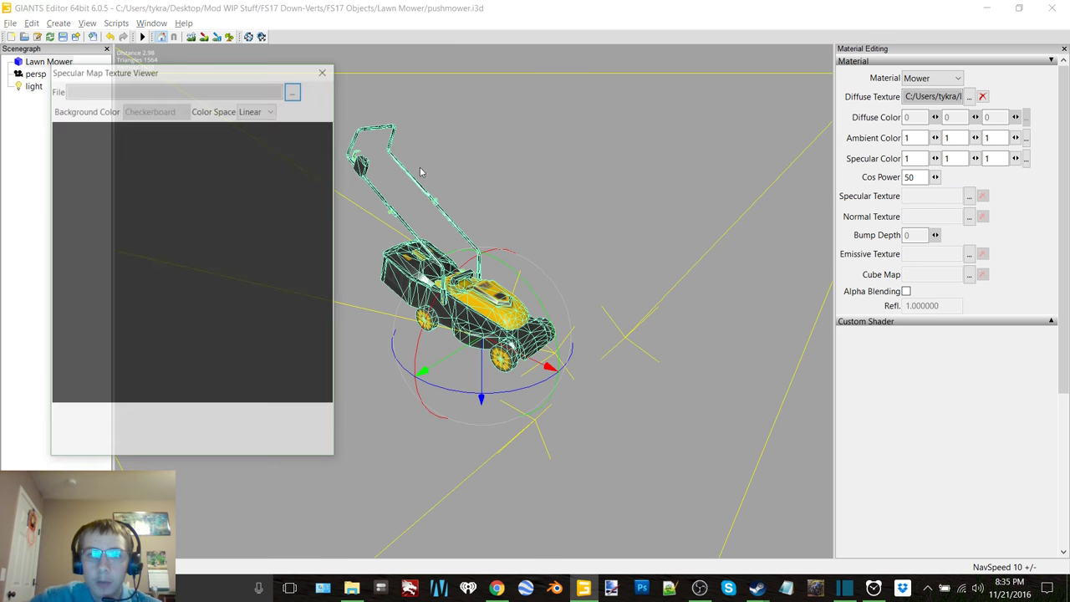
click(292, 90)
double_click(361, 177)
click(324, 69)
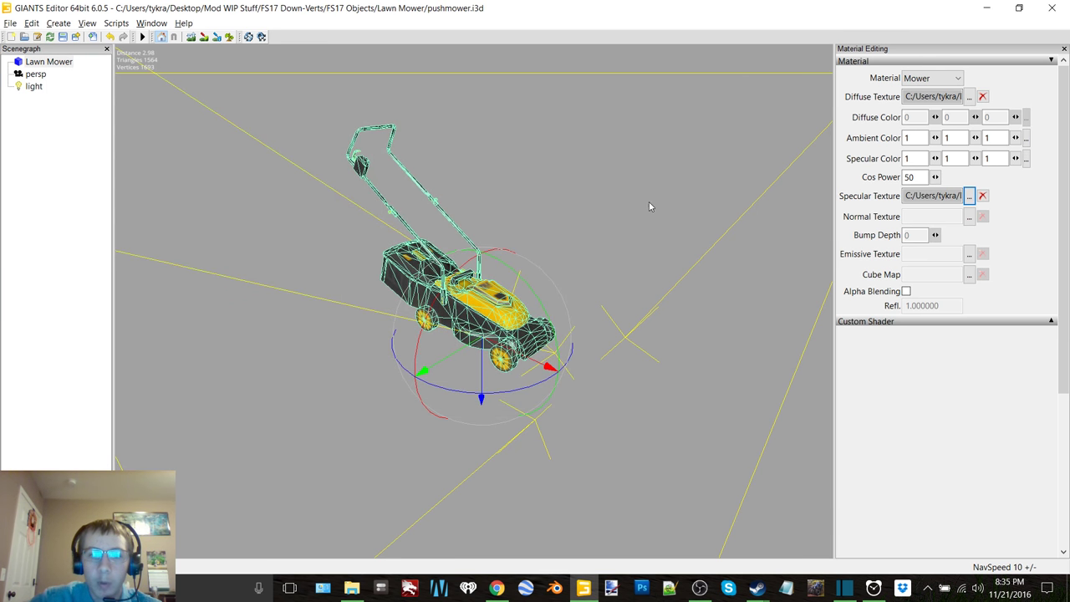
Step: Assign lawnmower_normal as the material's Normal Texture and view the result up close
click(417, 142)
click(394, 131)
click(970, 217)
click(290, 89)
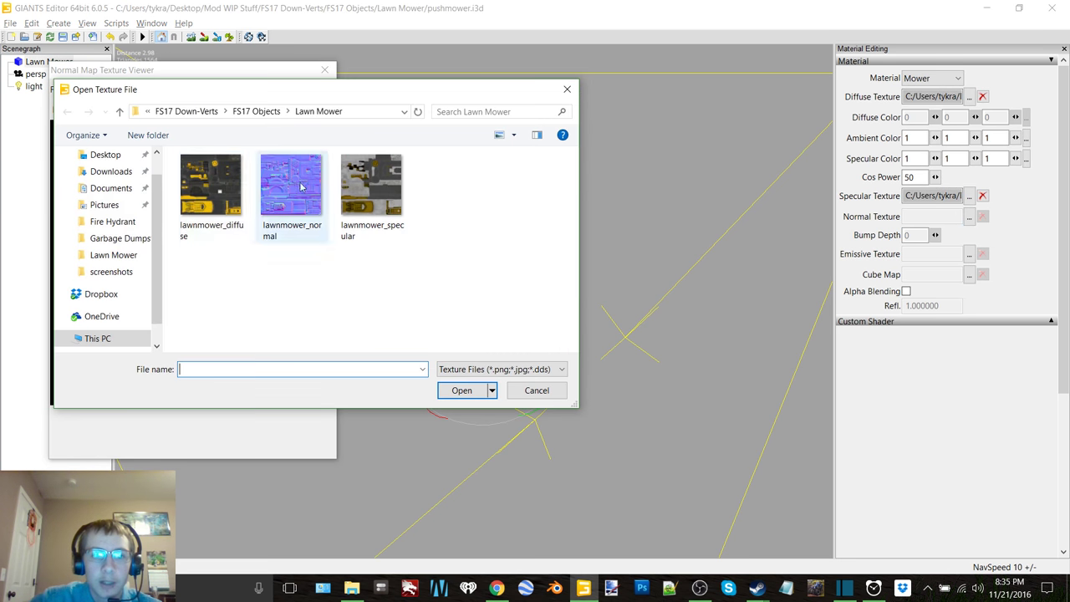
double_click(292, 196)
click(324, 69)
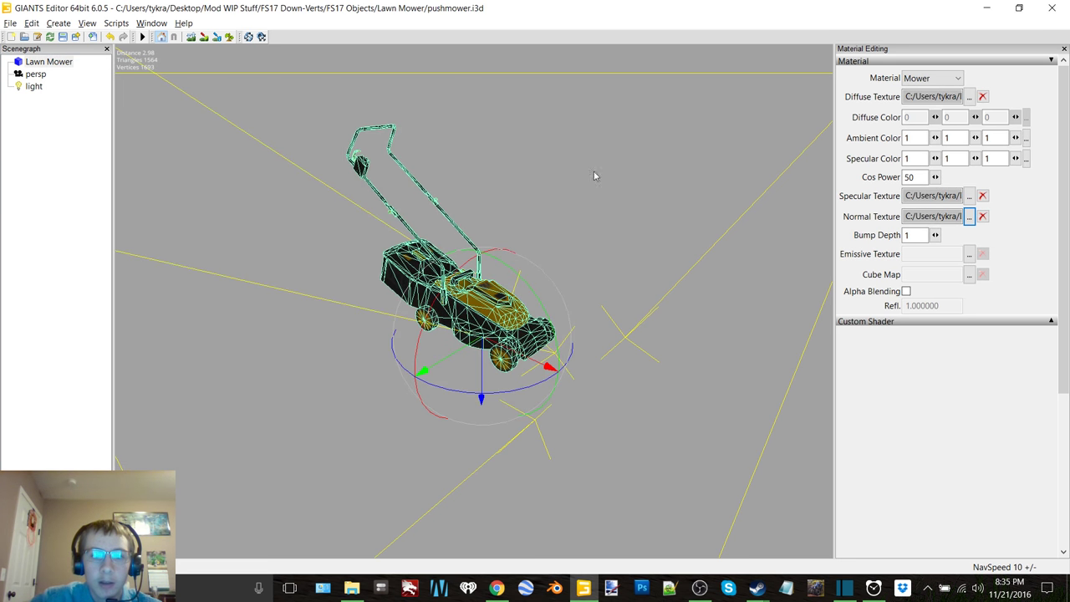
click(501, 263)
right_drag(500, 260, 451, 260)
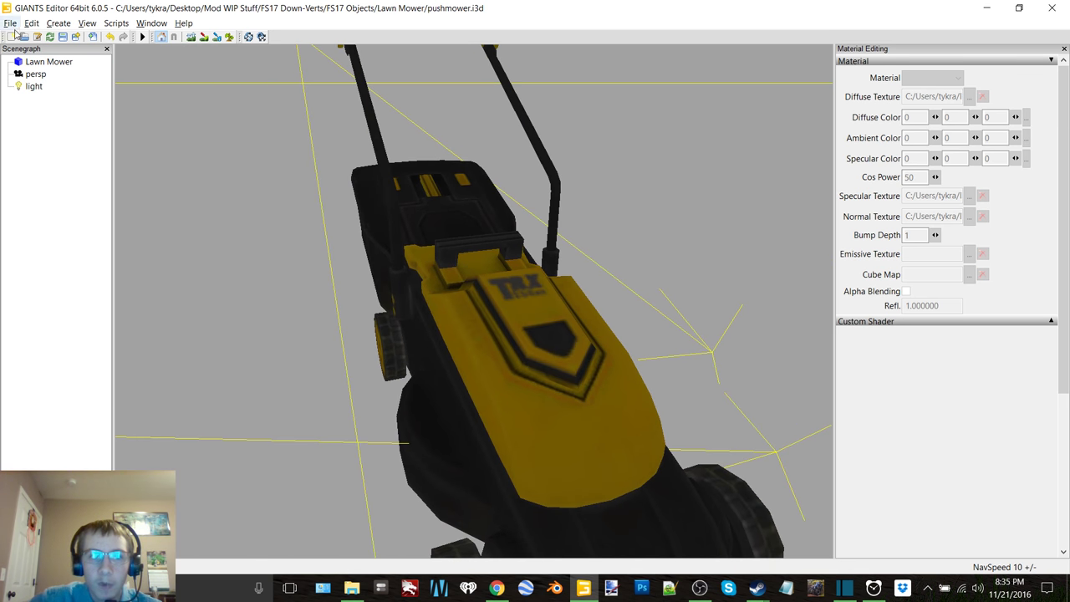
Step: Compare the mower's shading with and without the normal map using Undo/Redo
click(43, 62)
scroll(423, 206, down, 5)
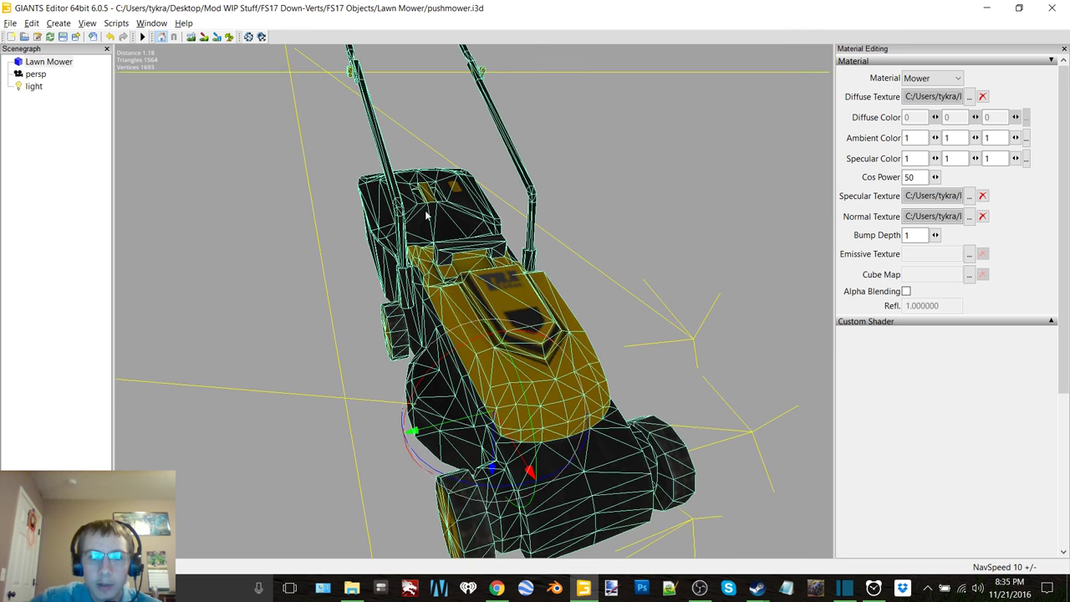
click(55, 159)
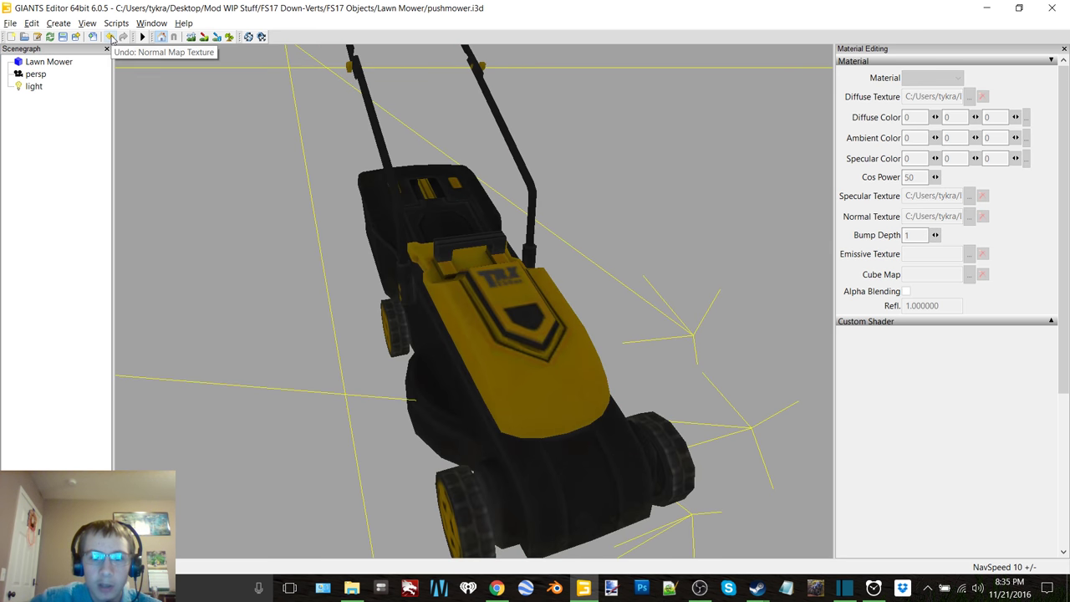
click(110, 39)
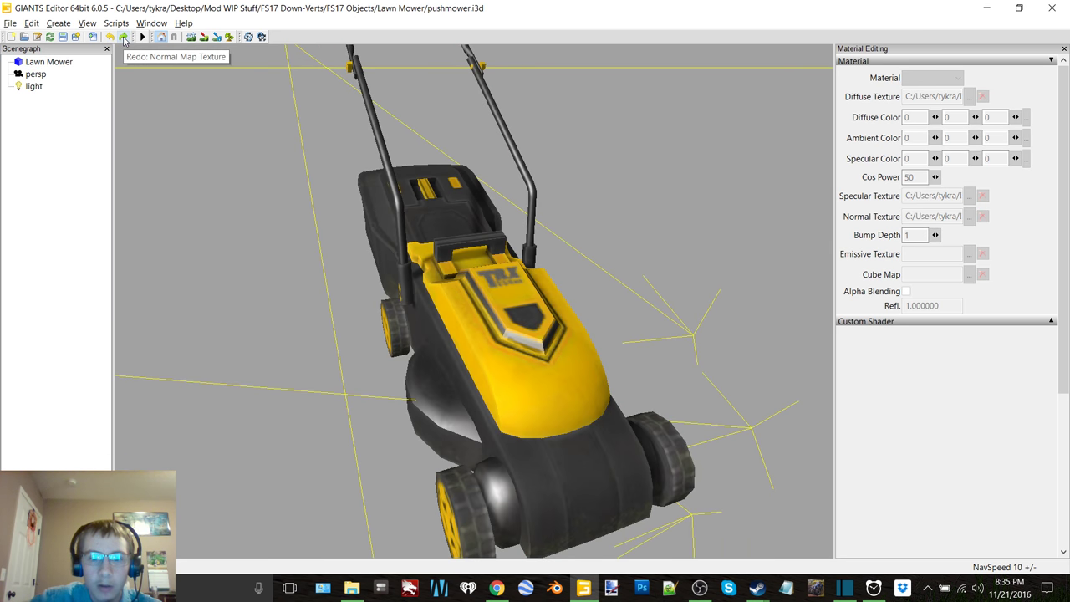
click(124, 37)
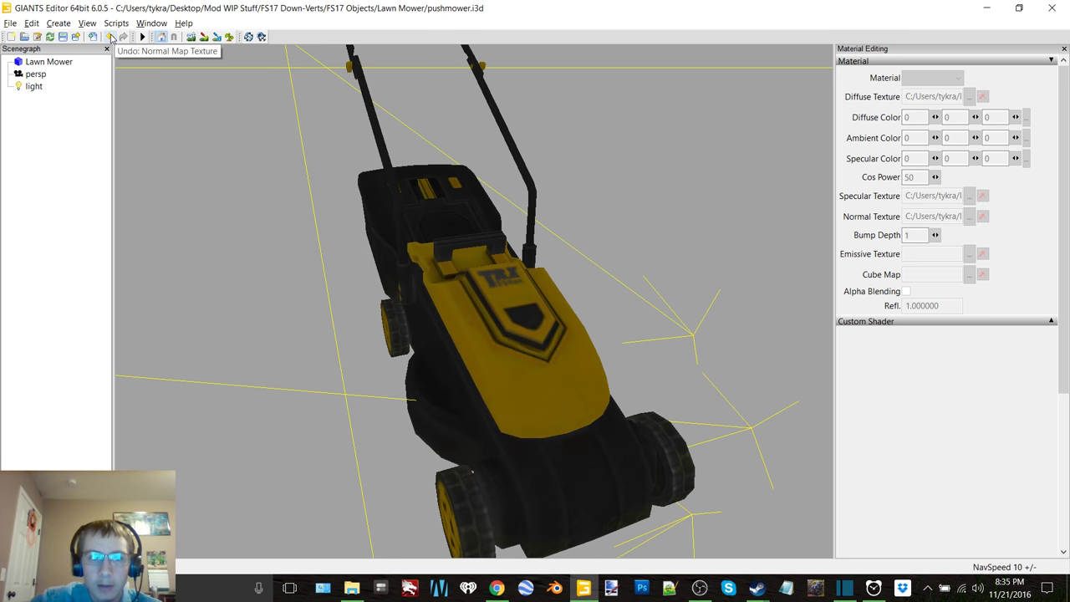
click(109, 38)
click(124, 38)
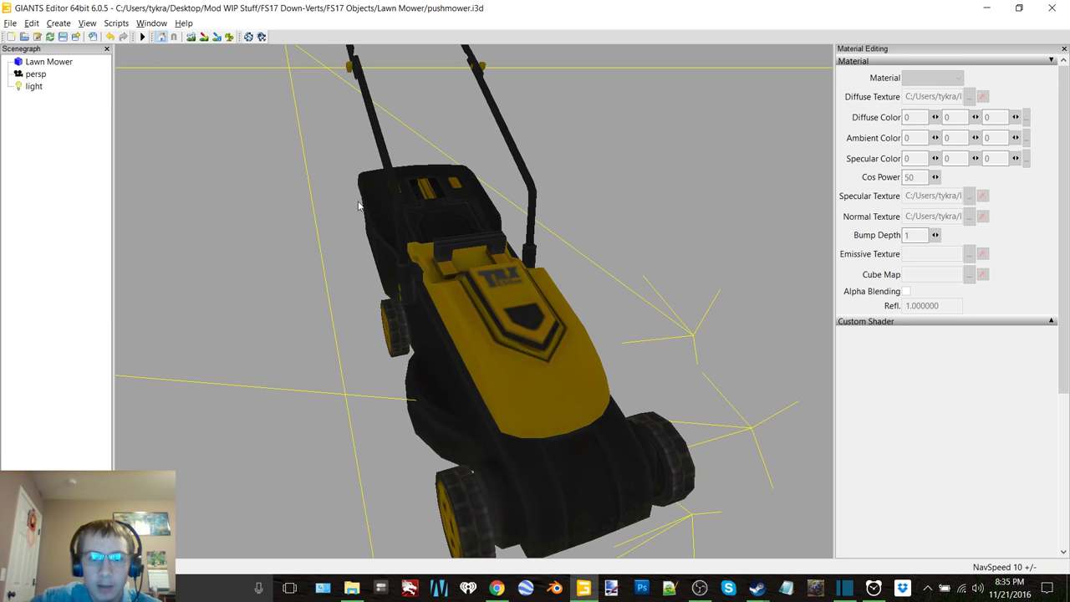
Step: Repeat the normal map comparison from the mower's other side, keeping it applied
scroll(355, 205, down, 3)
middle_drag(351, 206, 188, 81)
scroll(485, 206, up, 3)
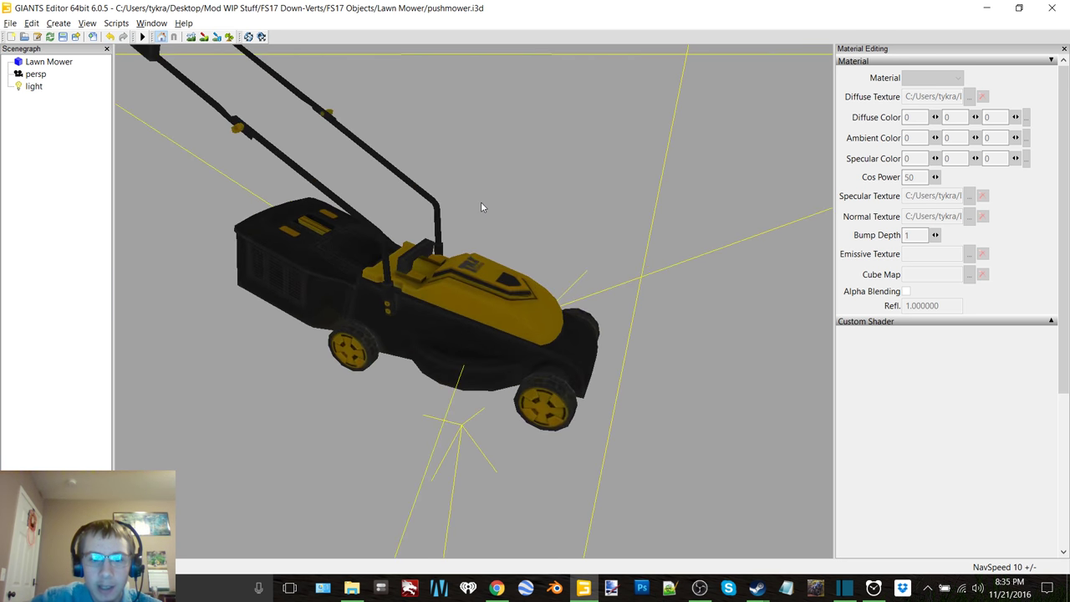
scroll(482, 205, up, 2)
click(109, 38)
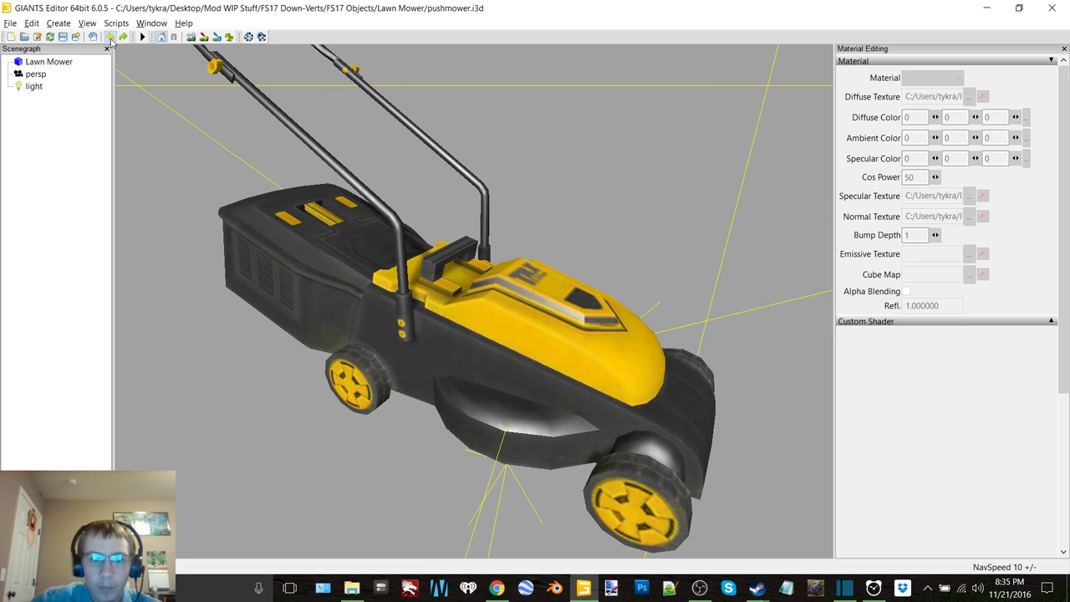
click(124, 38)
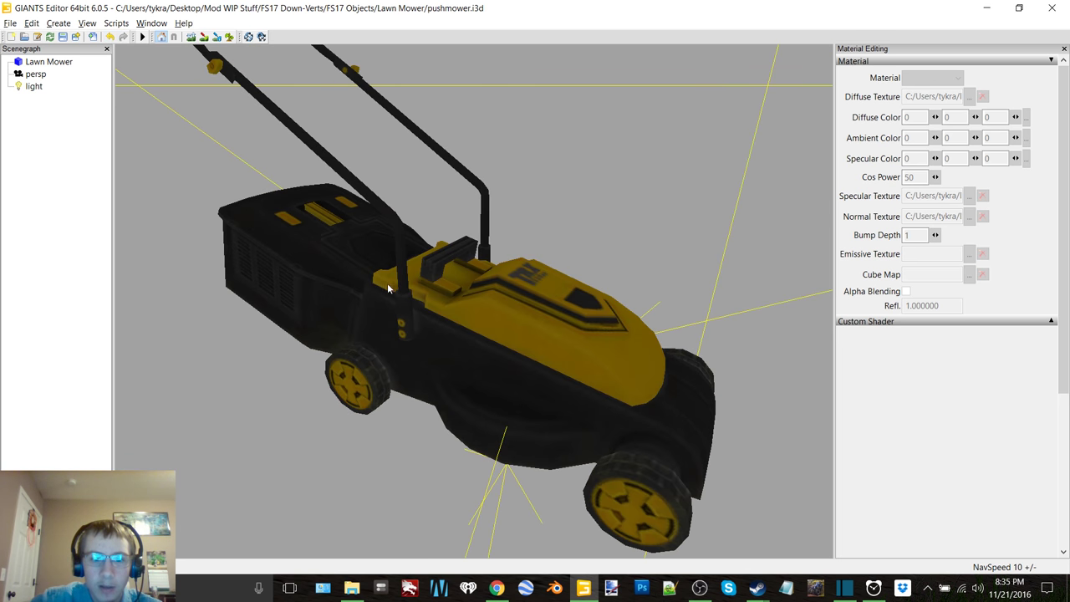
Step: Frame the whole mower, then close the scene, saving changes
middle_drag(390, 288, 511, 231)
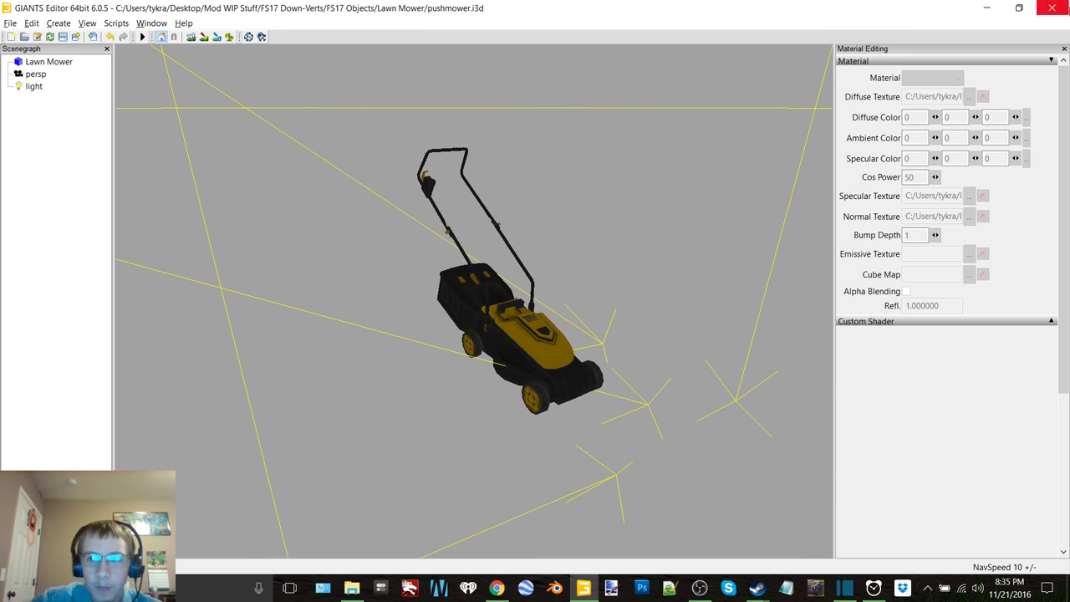
click(1051, 8)
click(588, 298)
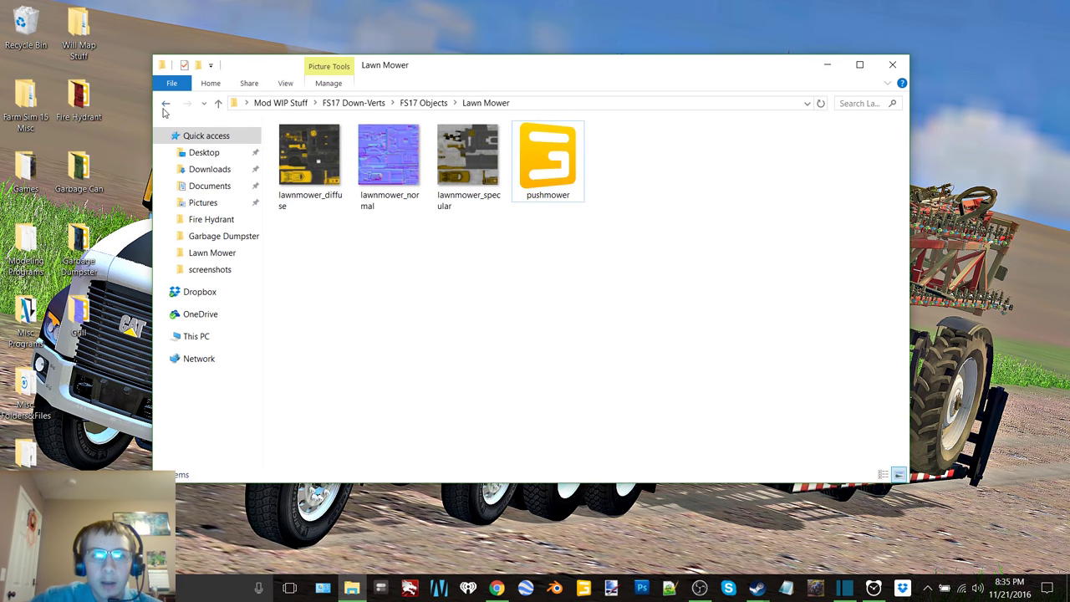
Step: Go back to FS17 Objects and move the Lawn Mower folder onto the desktop
click(166, 102)
drag(351, 163, 80, 397)
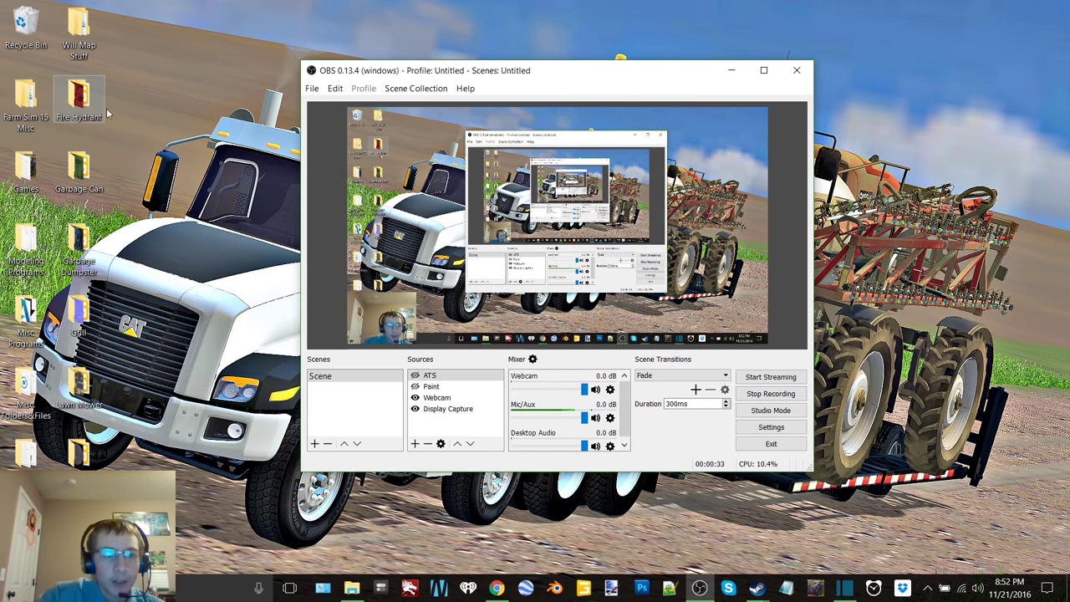
Step: Select the seven prop folders on the desktop and move them to its right edge
drag(117, 76, 77, 468)
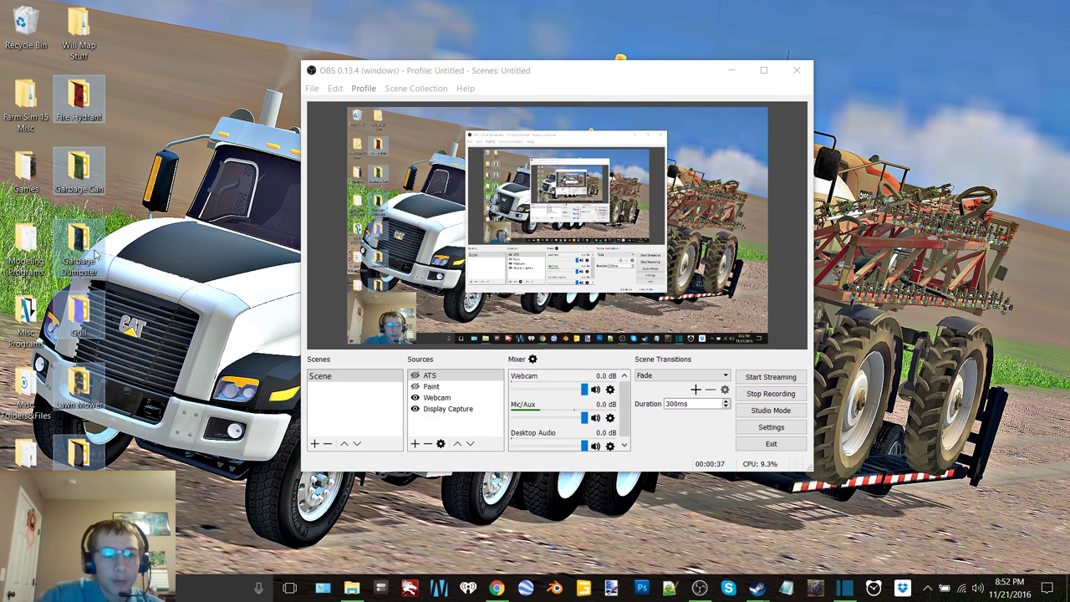
drag(81, 99, 949, 35)
Step: Drag the seven desktop prop folders into Will Map Stuff\New, then close the Explorer window
double_click(79, 32)
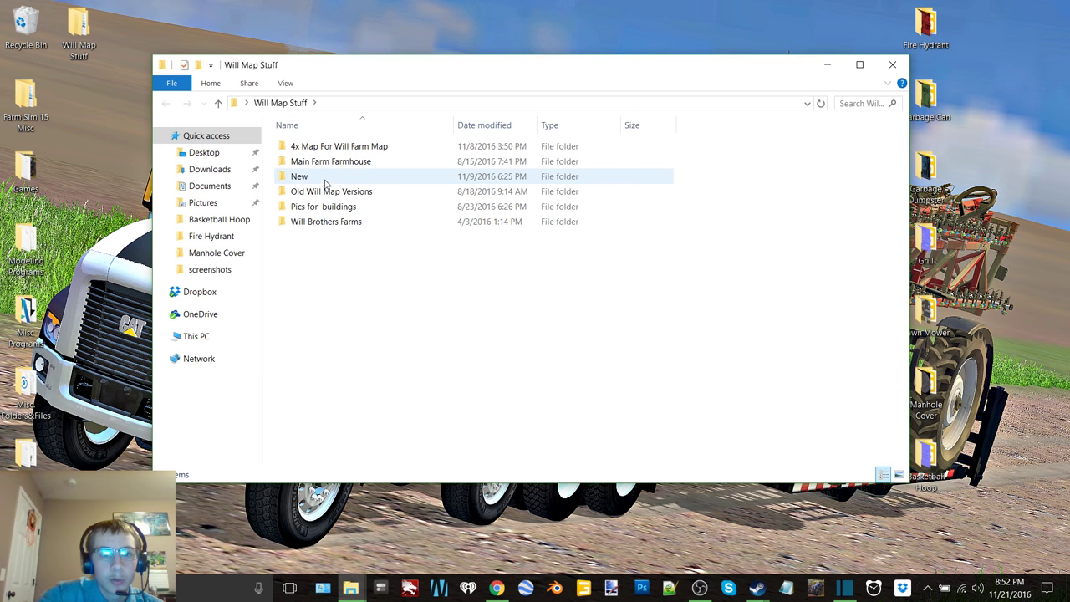
double_click(326, 180)
drag(879, 25, 986, 497)
drag(925, 25, 646, 284)
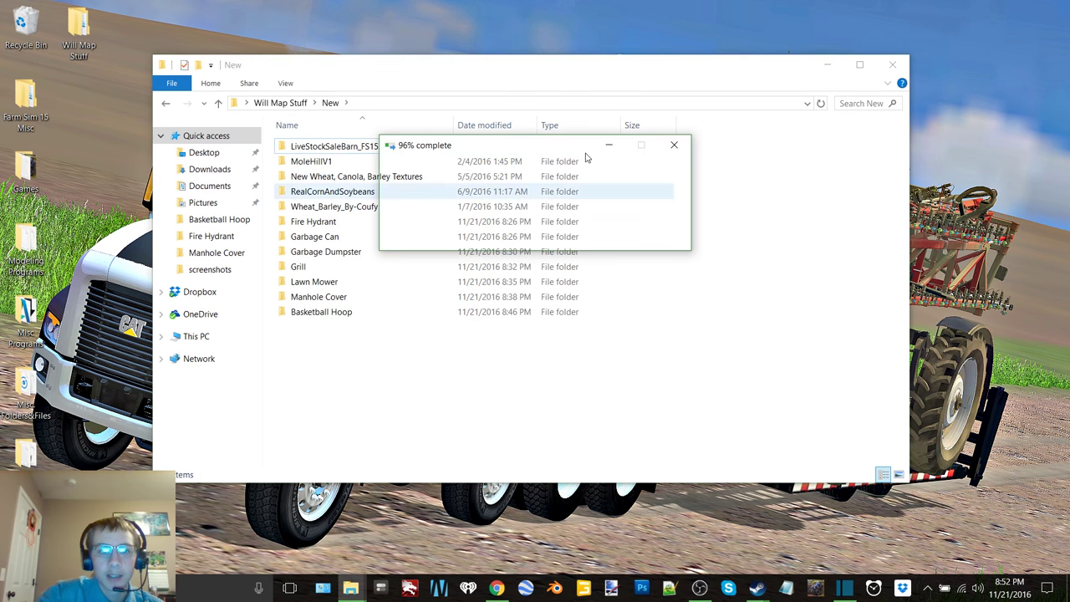
click(892, 65)
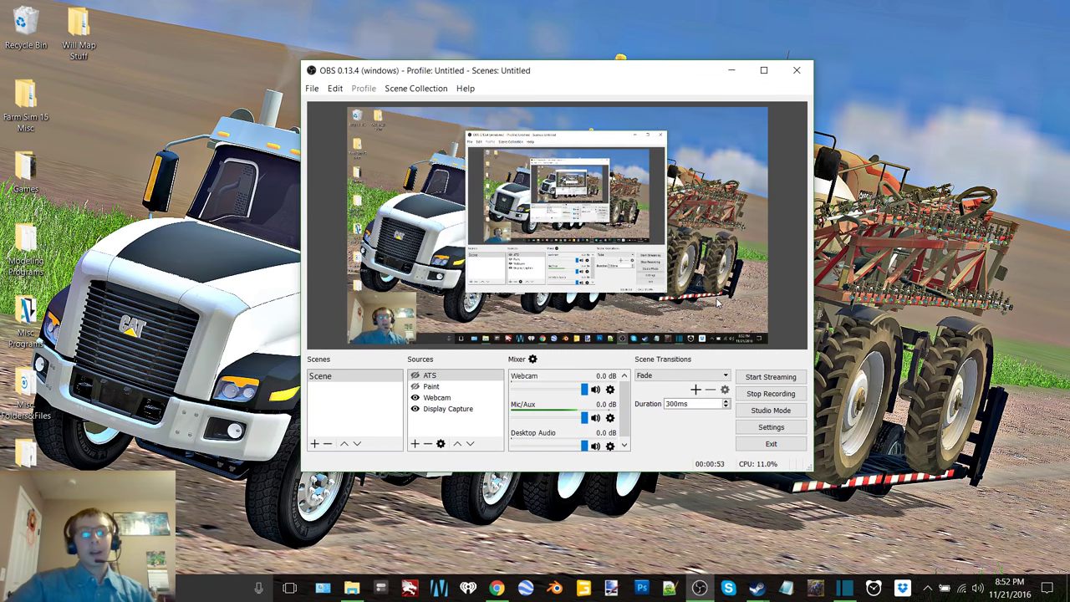